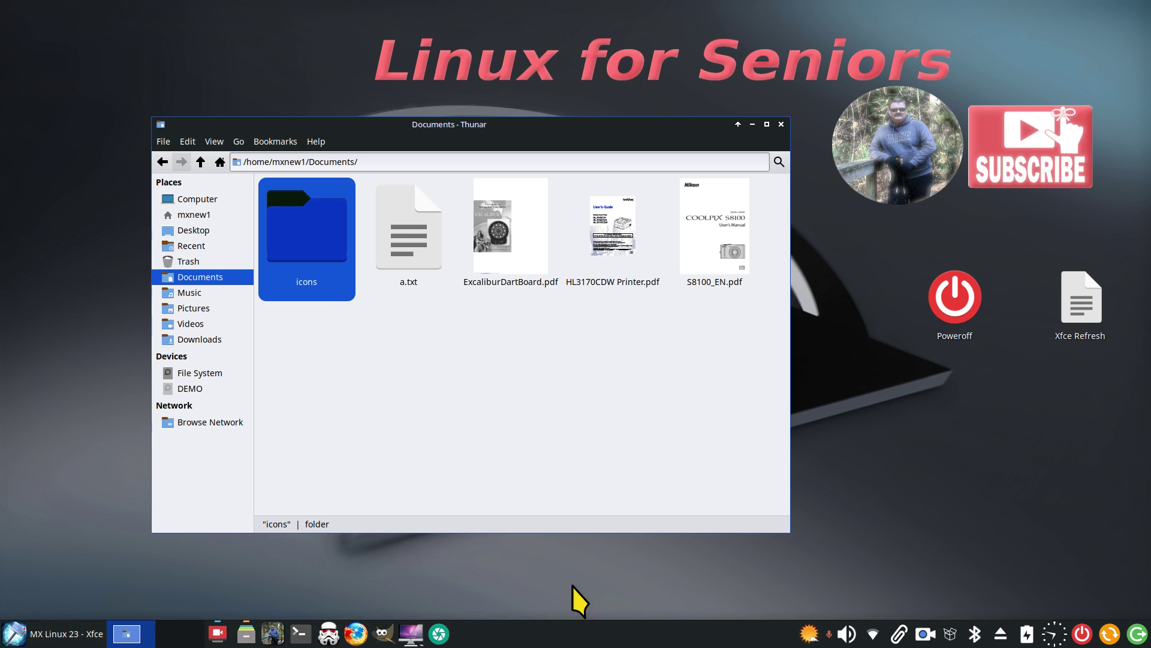
Open the applications menu, review the icons of its categories and the Games entries, and close it
{"action": "left_click", "coordinate": [13, 637]}
{"action": "left_click", "coordinate": [358, 286]}
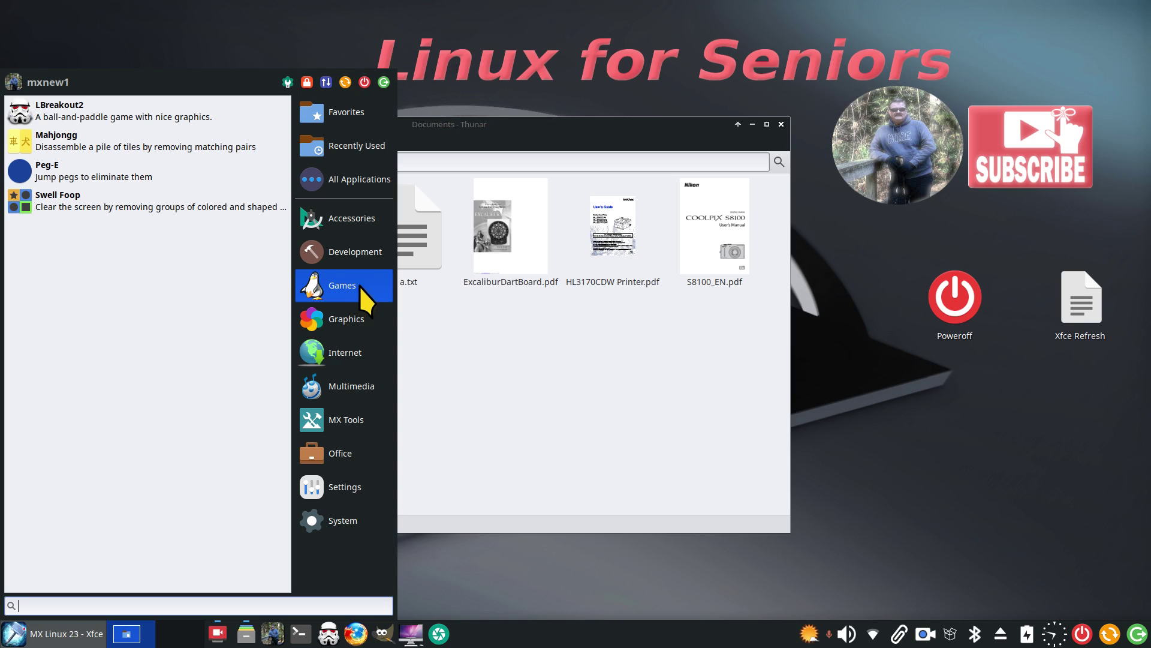
{"action": "left_click", "coordinate": [351, 389]}
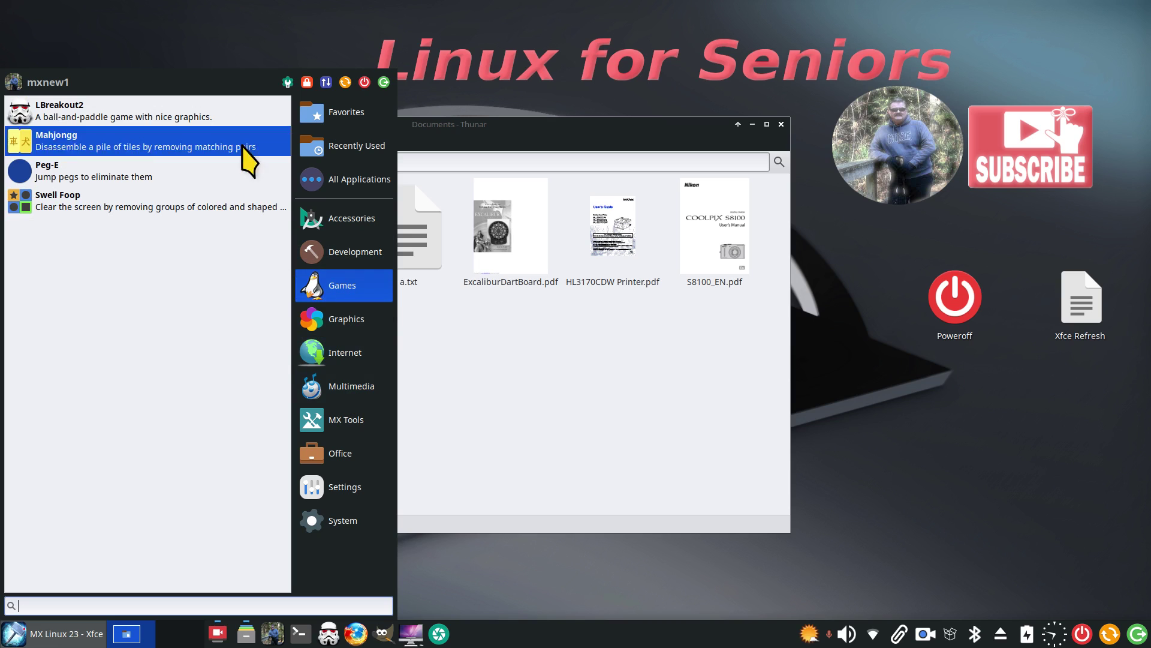
{"action": "left_click", "coordinate": [485, 391]}
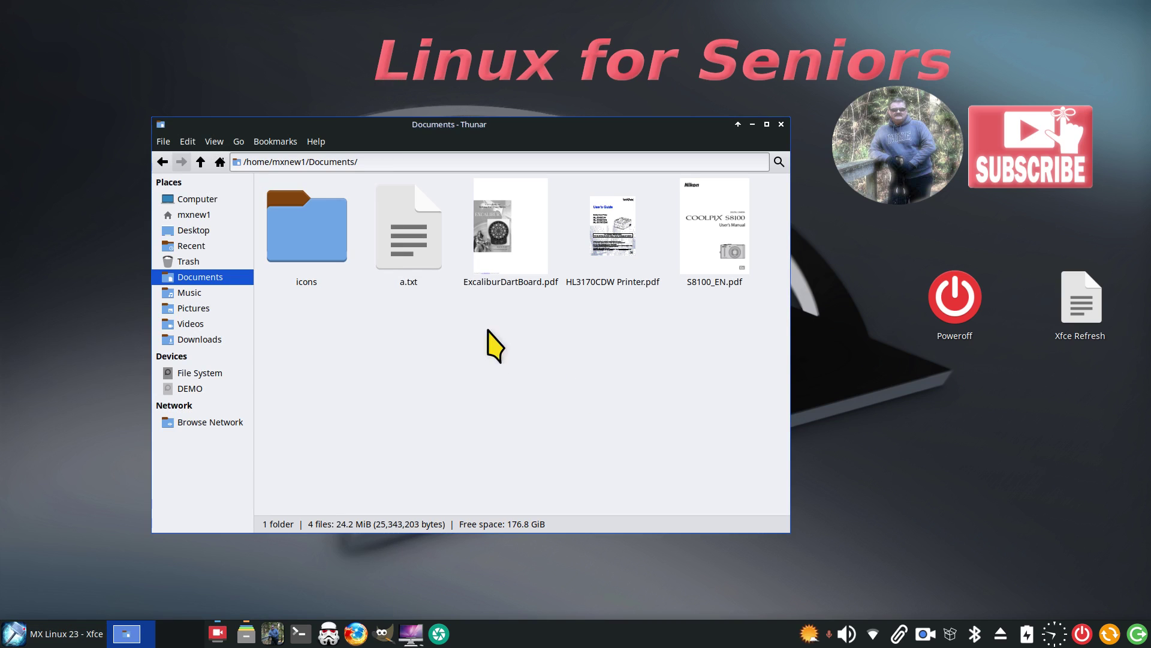
Open the icons folder in Documents and browse the image files usable as icons
{"action": "double_click", "coordinate": [306, 225]}
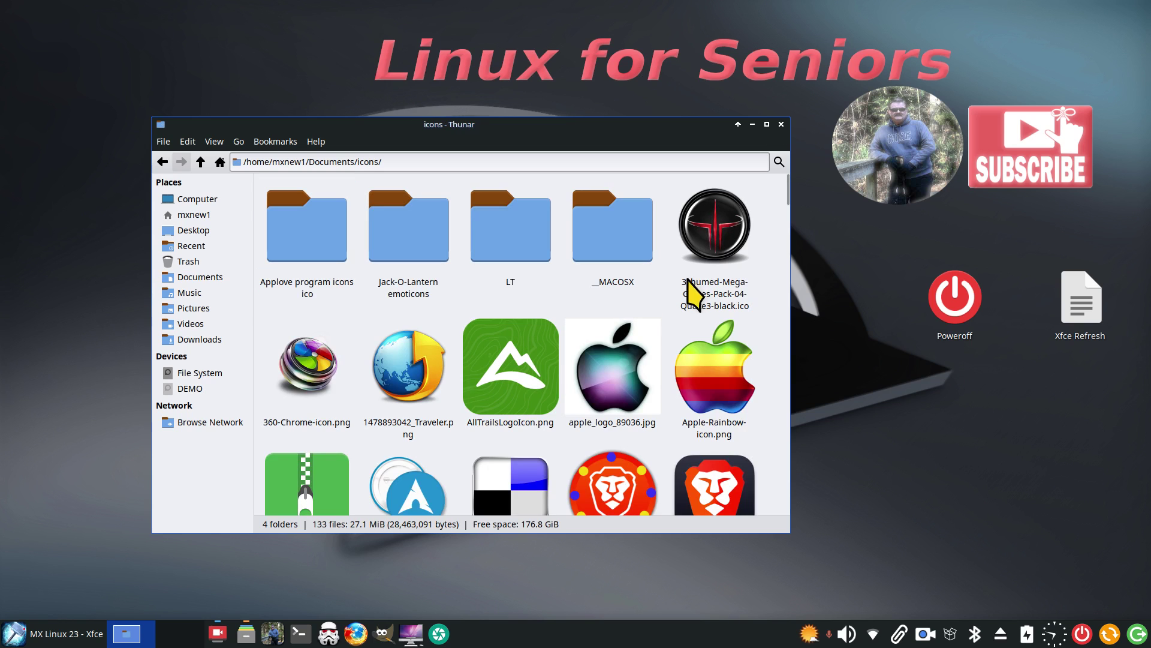
{"action": "scroll", "coordinate": [569, 291], "scroll_direction": "down", "scroll_amount": 10}
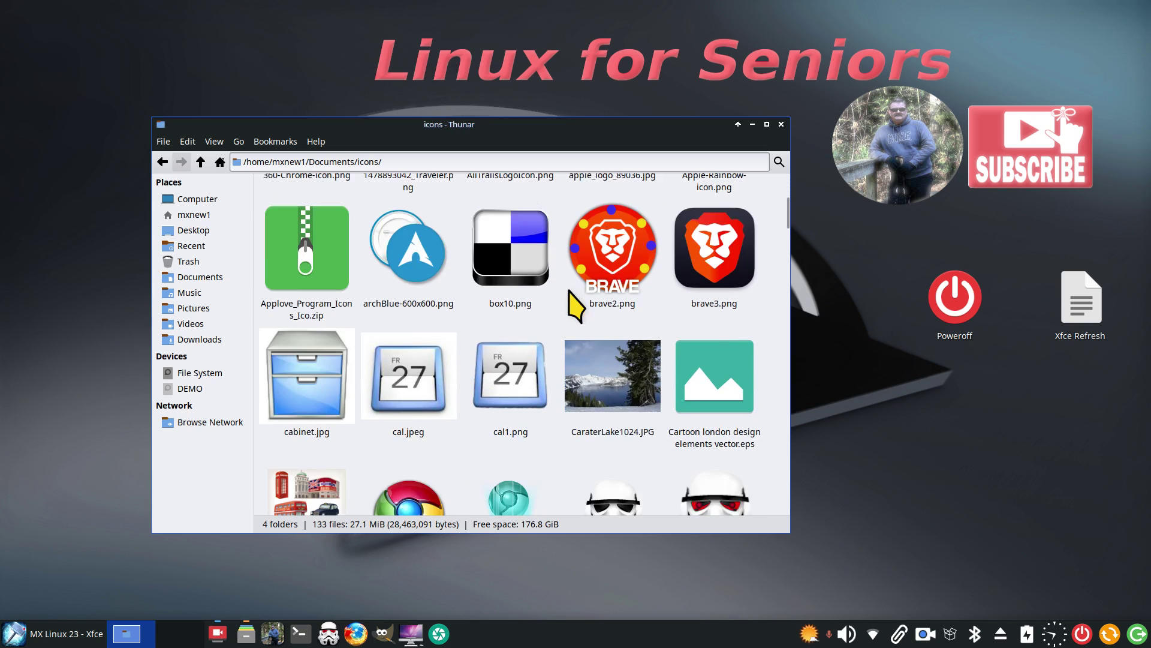
{"action": "scroll", "coordinate": [568, 291], "scroll_direction": "down", "scroll_amount": 3}
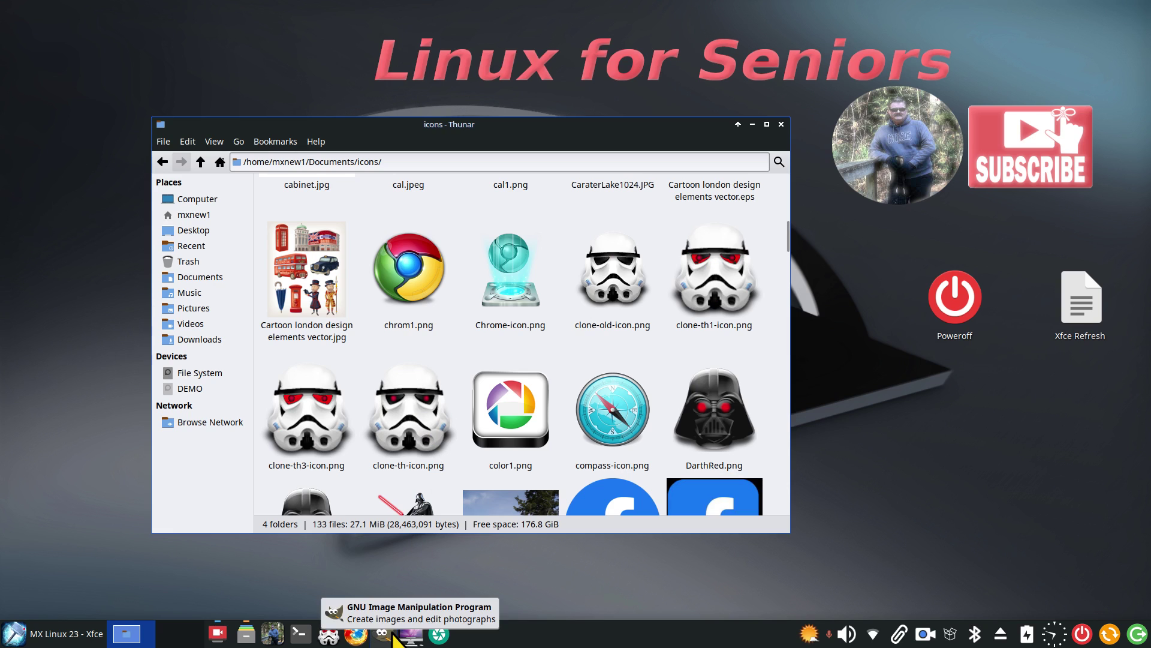
{"action": "scroll", "coordinate": [599, 327], "scroll_direction": "down", "scroll_amount": 1}
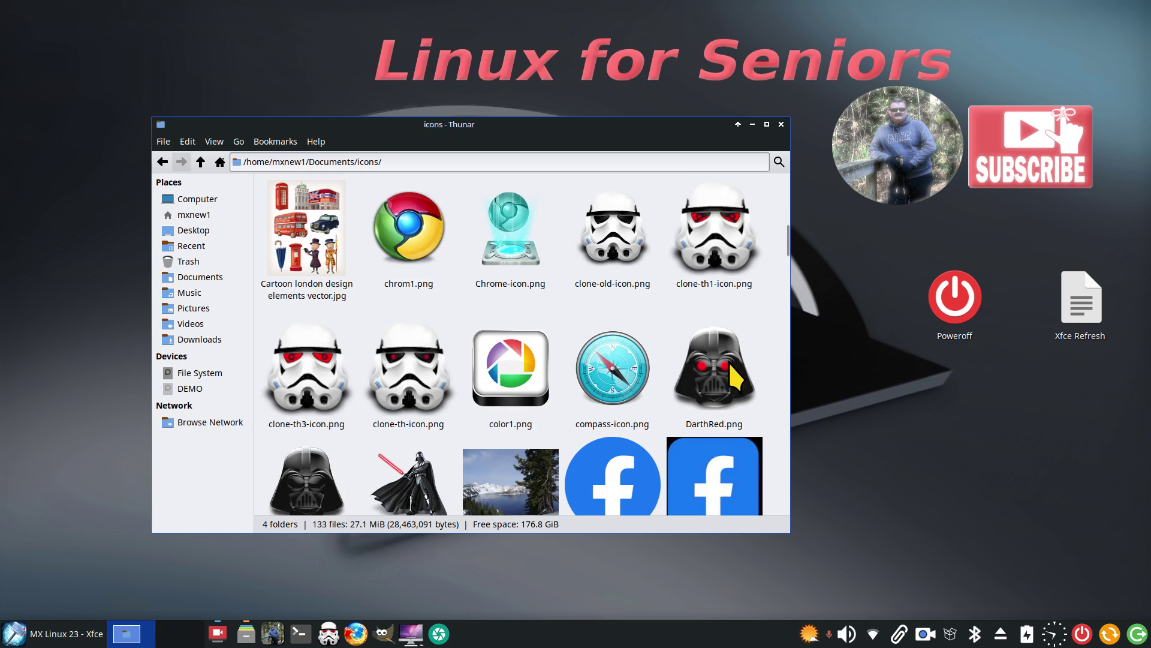
{"action": "scroll", "coordinate": [731, 369], "scroll_direction": "down", "scroll_amount": 1}
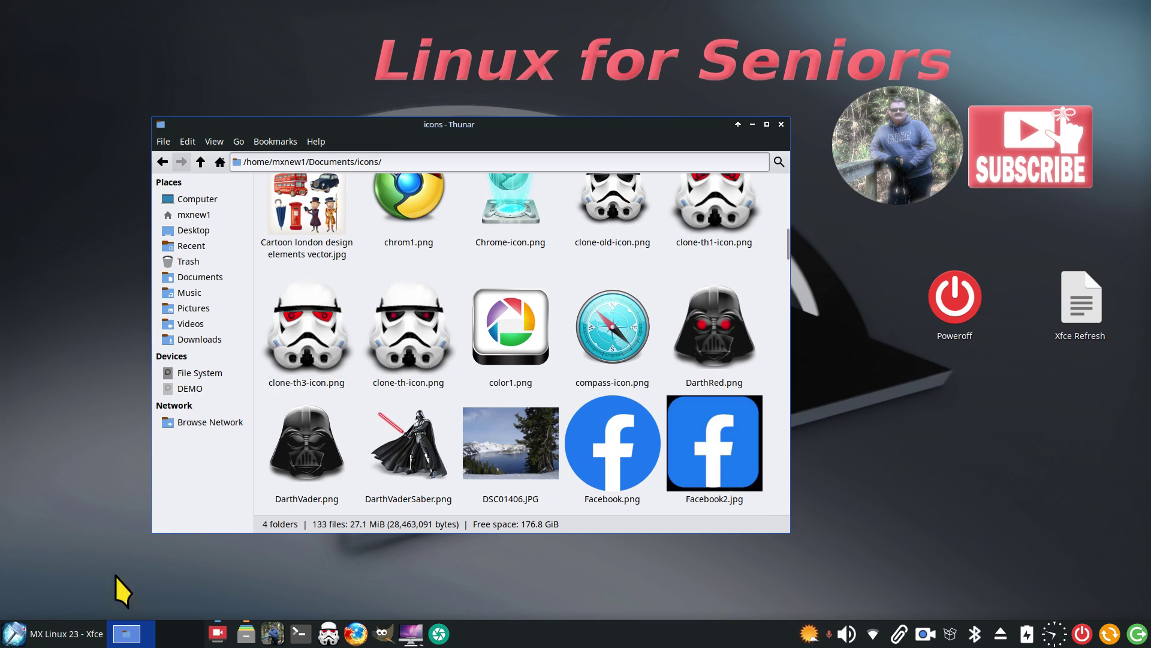
Check the icons in the Graphics and Games categories of the applications menu and dismiss the menu
{"action": "left_click", "coordinate": [18, 634]}
{"action": "left_click", "coordinate": [344, 318]}
{"action": "left_click", "coordinate": [324, 286]}
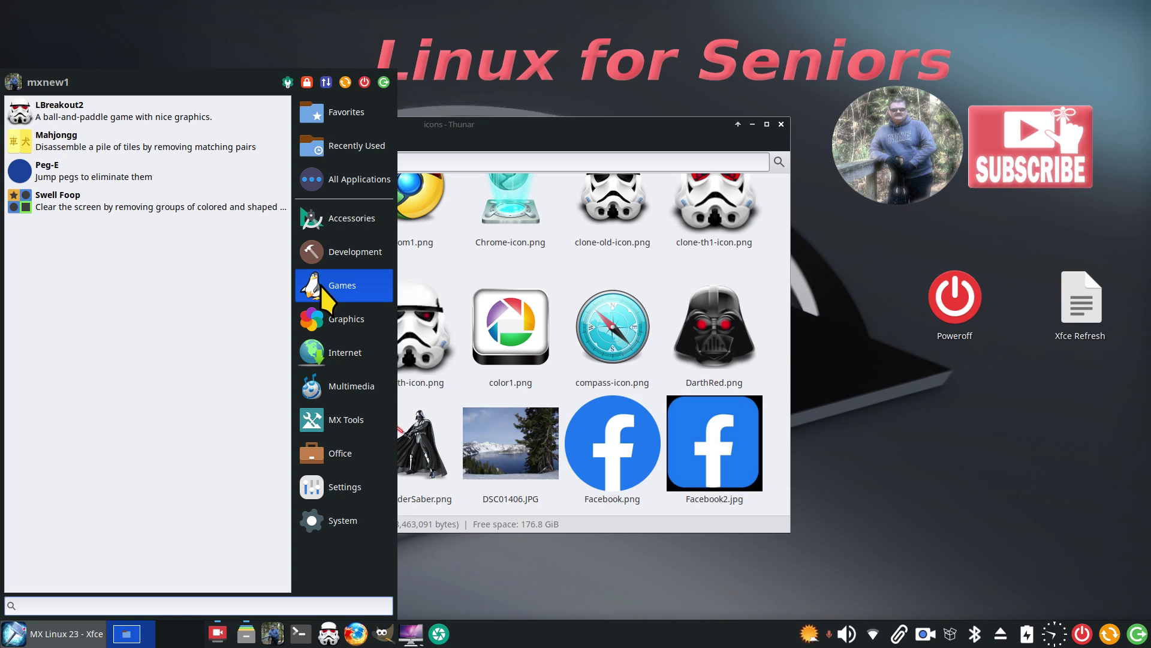
{"action": "left_click", "coordinate": [460, 272]}
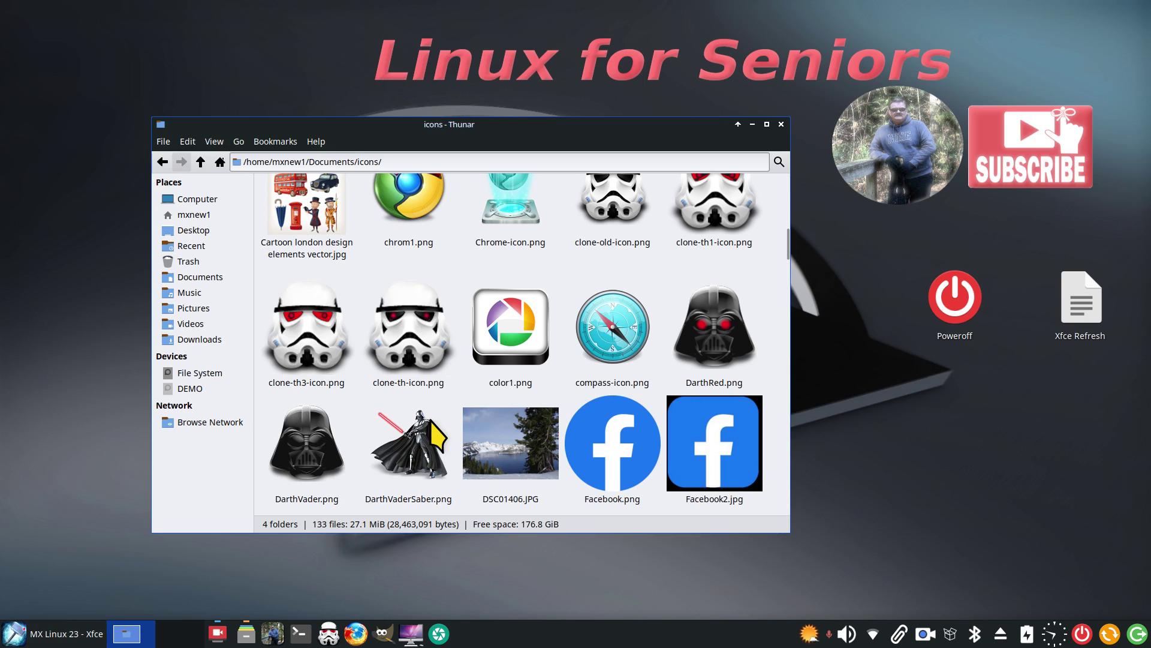
Browse further through the icons folder to examine the browser, map and logo images
{"action": "scroll", "coordinate": [441, 414], "scroll_direction": "down", "scroll_amount": 3}
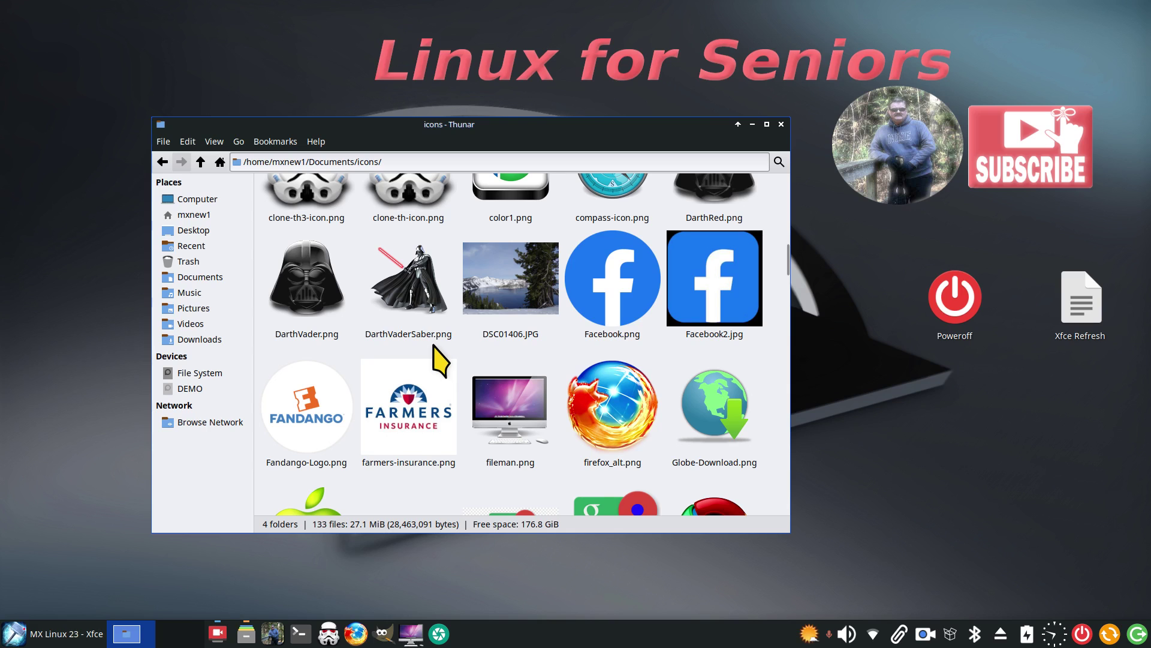
{"action": "scroll", "coordinate": [442, 339], "scroll_direction": "down", "scroll_amount": 5}
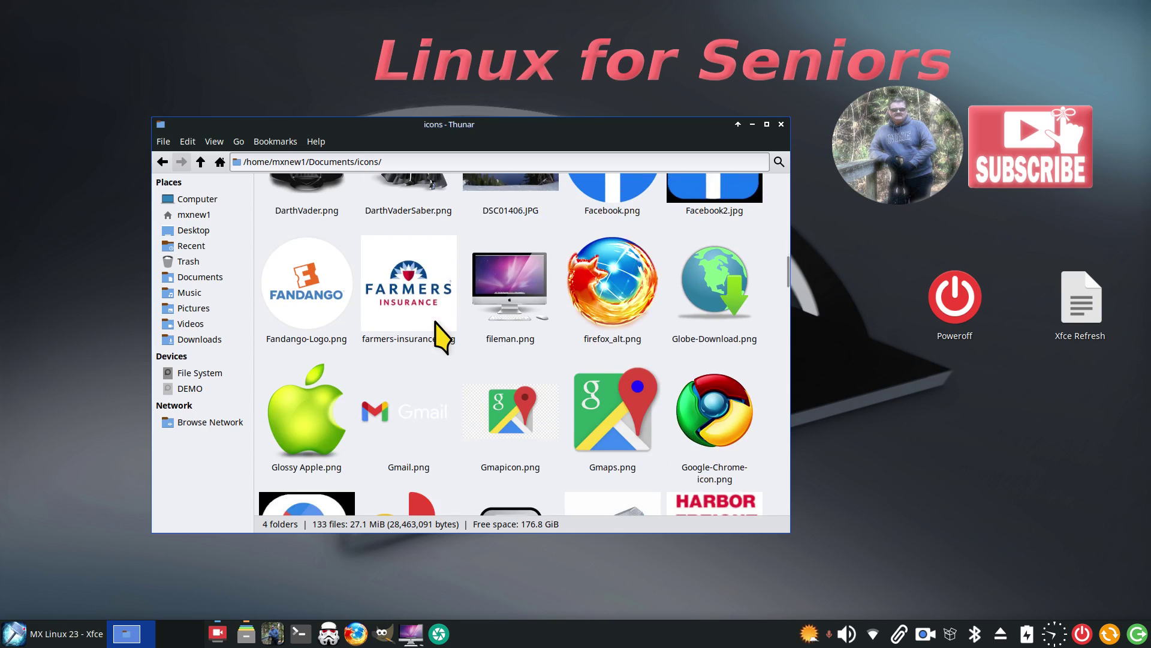
{"action": "scroll", "coordinate": [442, 339], "scroll_direction": "up", "scroll_amount": 2}
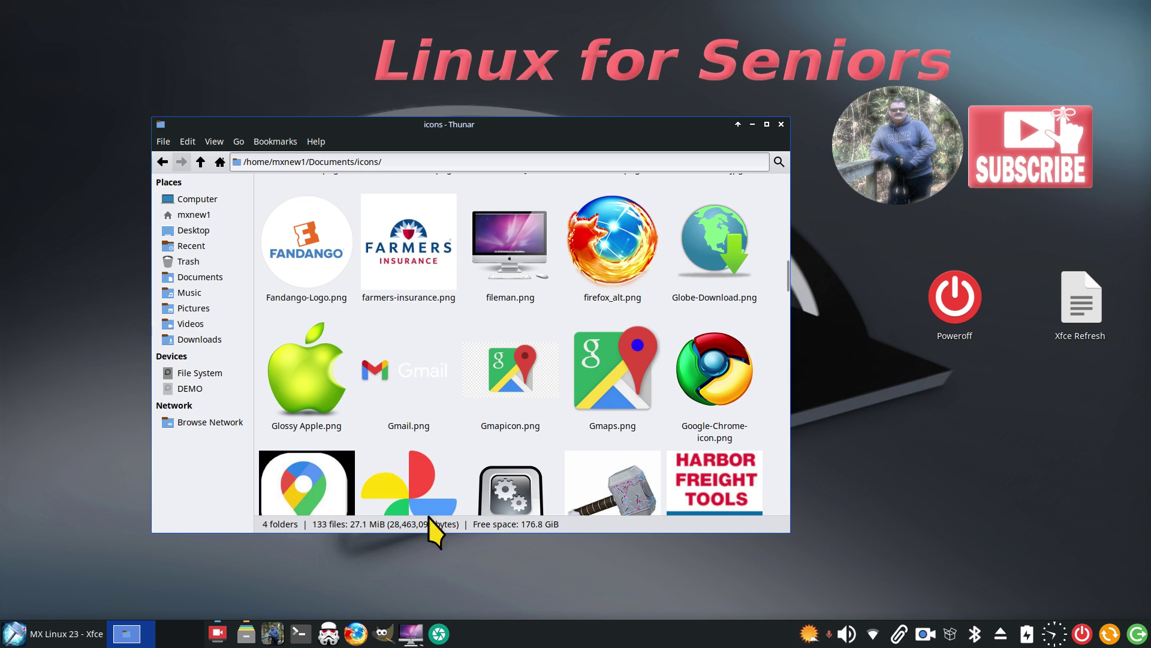
Launch Firefox to view its taskbar icon, close it, and close the file manager after returning to Documents
{"action": "left_click", "coordinate": [356, 633]}
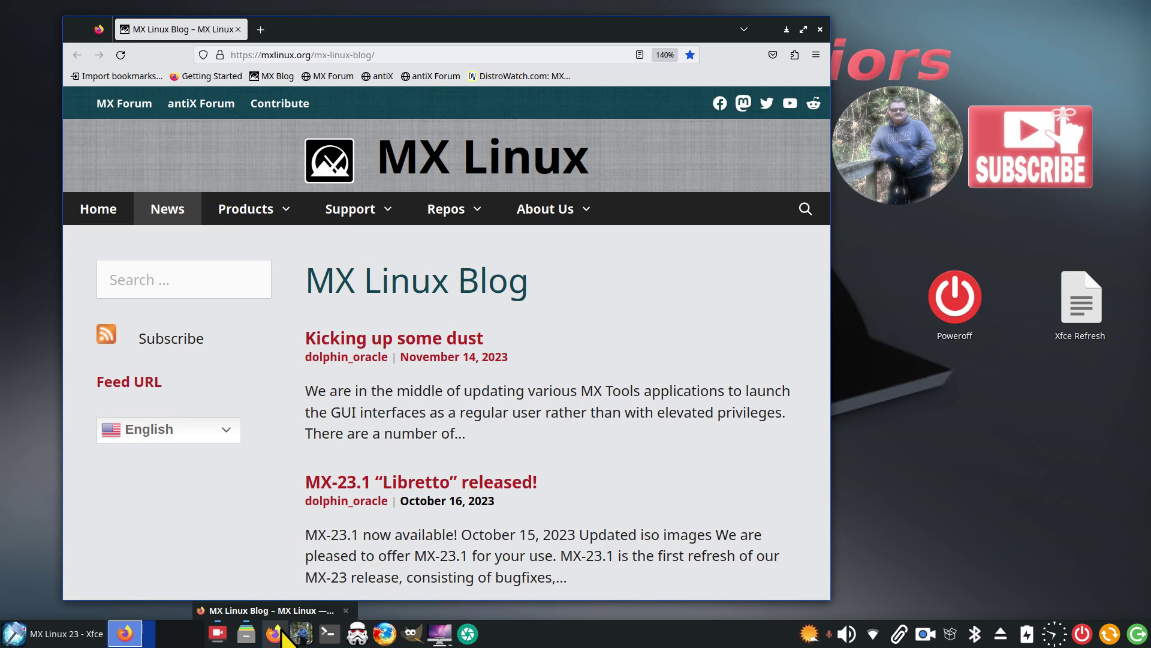
{"action": "left_click", "coordinate": [820, 29]}
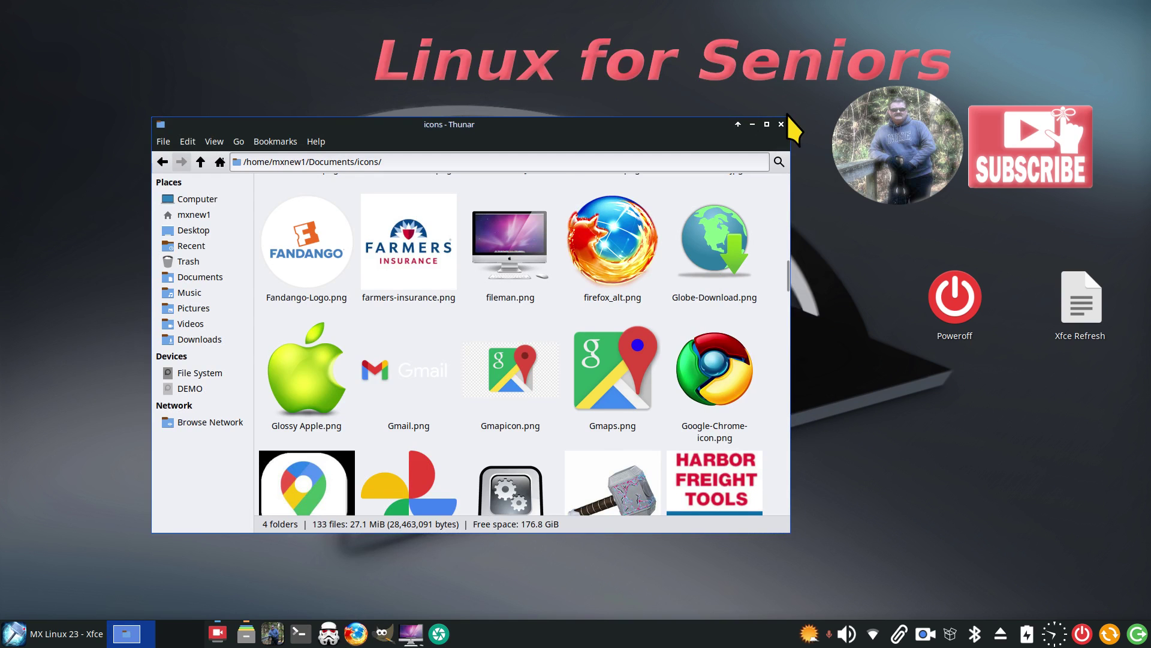
{"action": "left_click", "coordinate": [202, 161]}
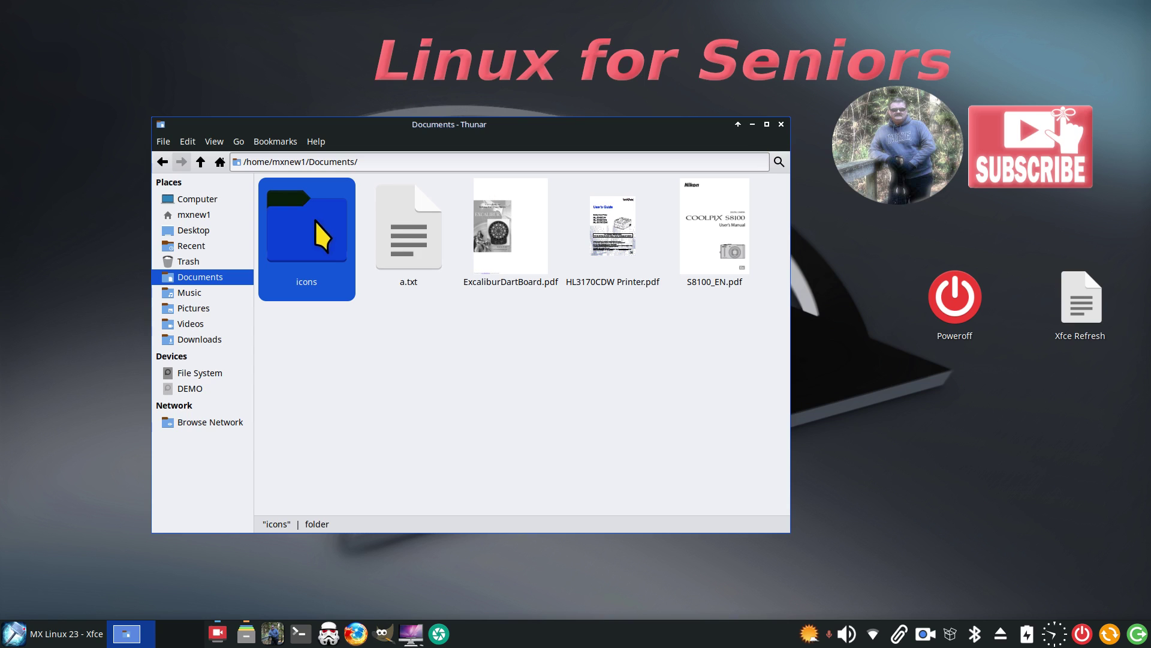
{"action": "left_click", "coordinate": [781, 125]}
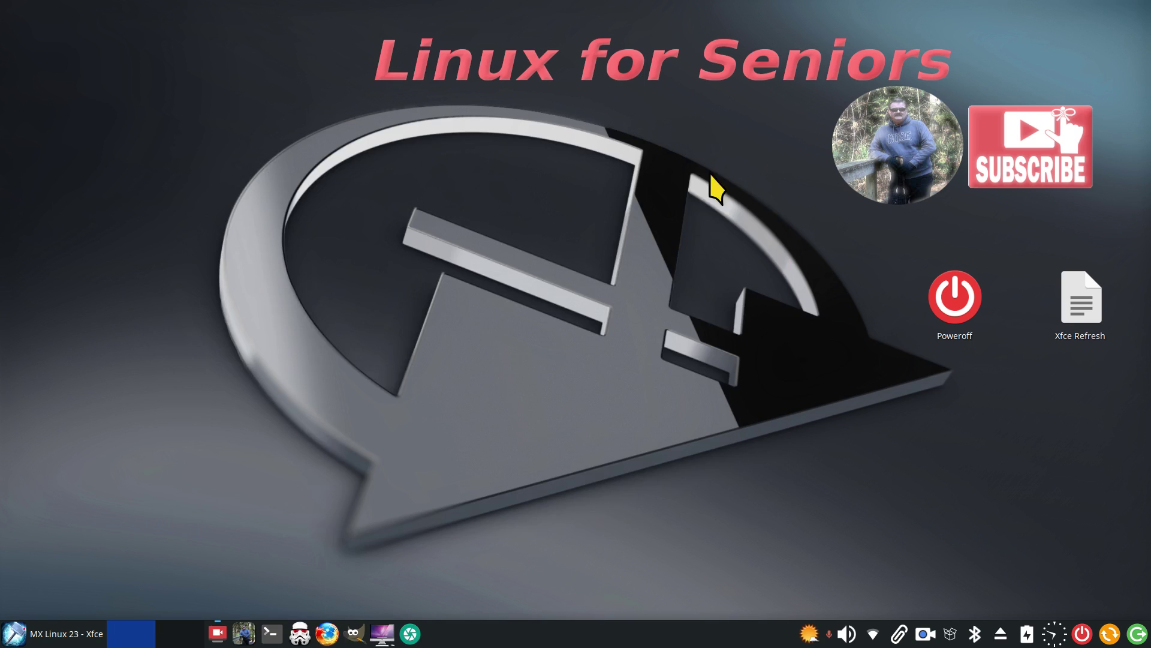
Open the appearance properties of the Whisker Menu
{"action": "right_click", "coordinate": [9, 640]}
{"action": "left_click", "coordinate": [32, 549]}
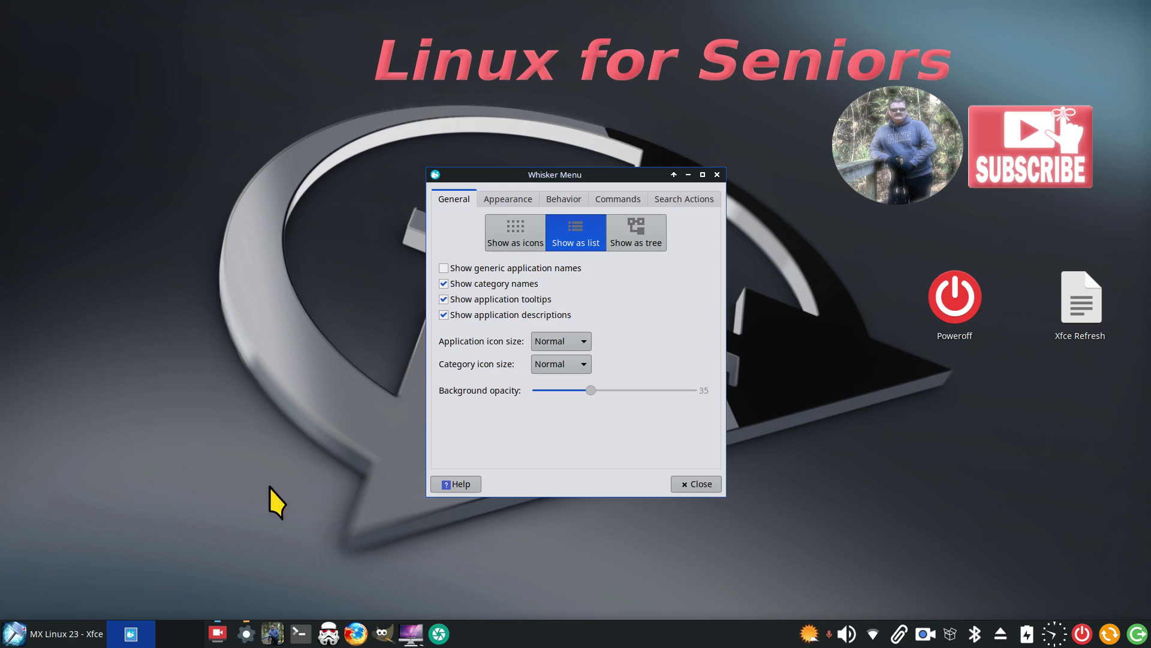
{"action": "left_click", "coordinate": [514, 201]}
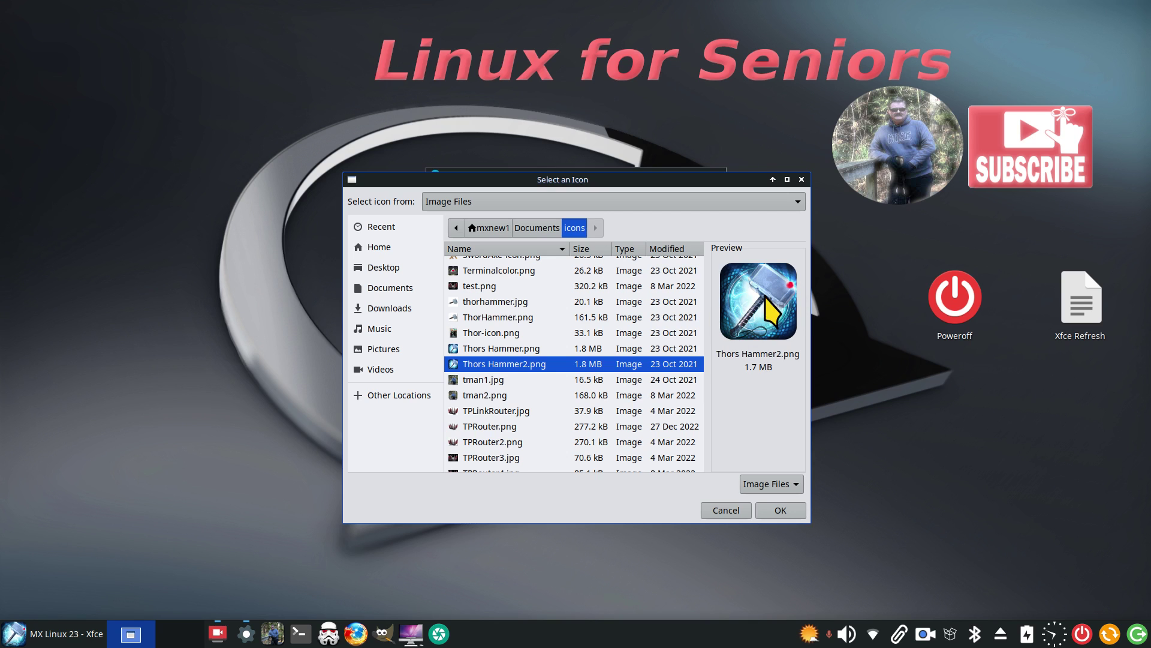
Search all icons for "mx" and set the panel button's icon to MXLogoStart-THE
{"action": "left_click", "coordinate": [504, 202]}
{"action": "left_click", "coordinate": [501, 182]}
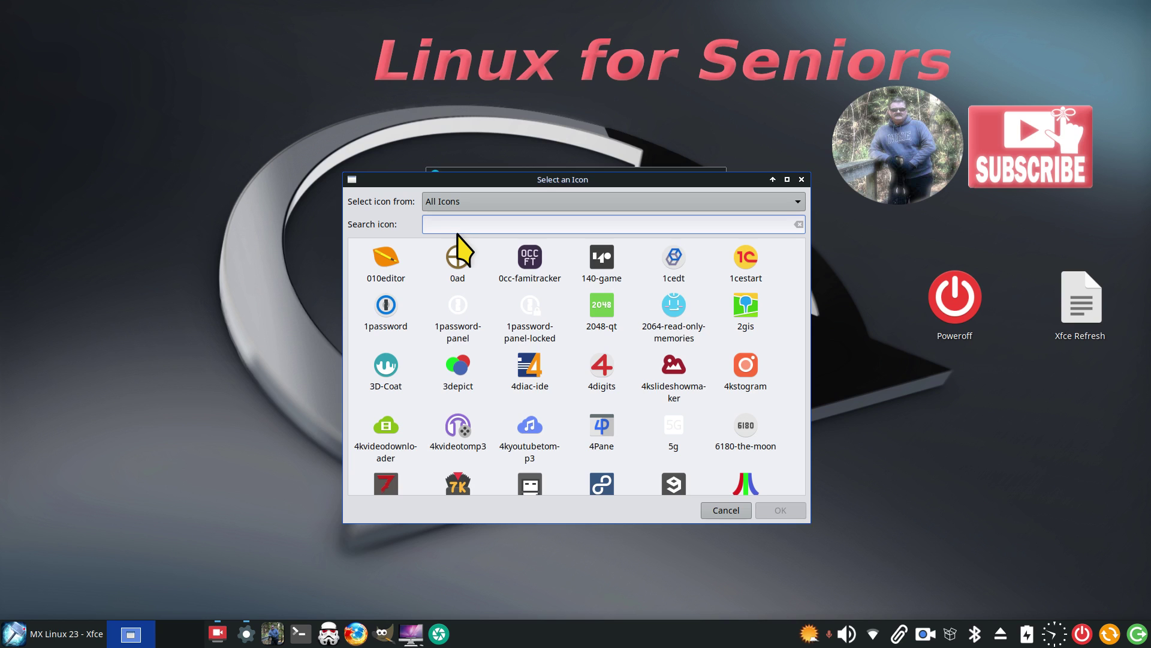
{"action": "type", "text": "mx"}
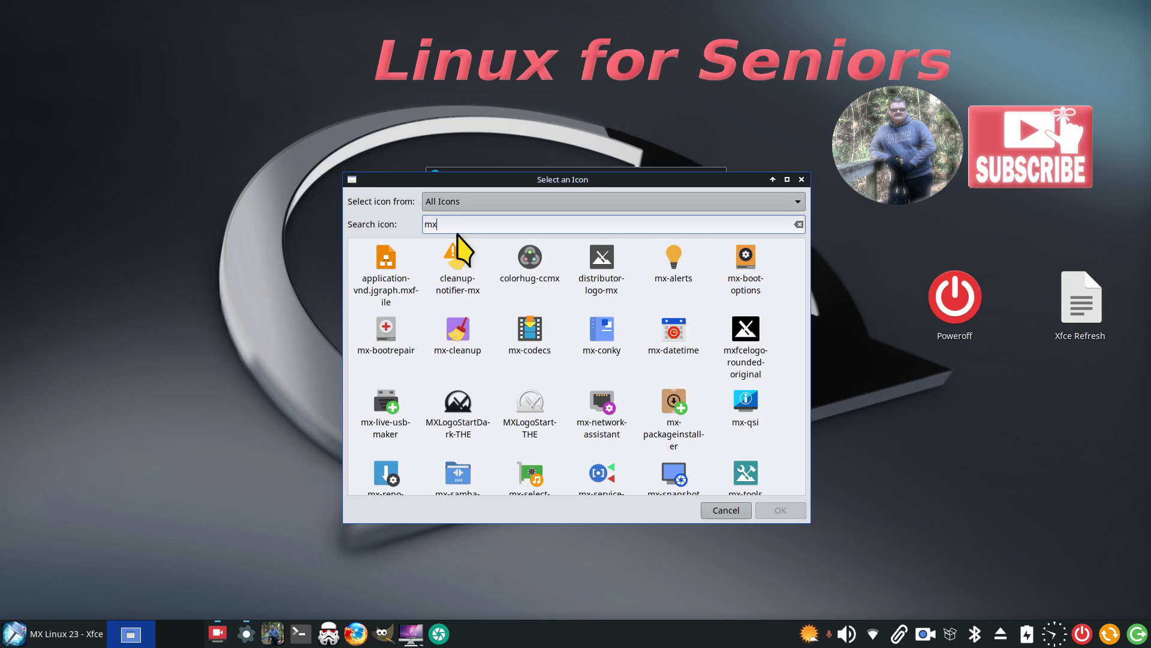
{"action": "left_click", "coordinate": [539, 416]}
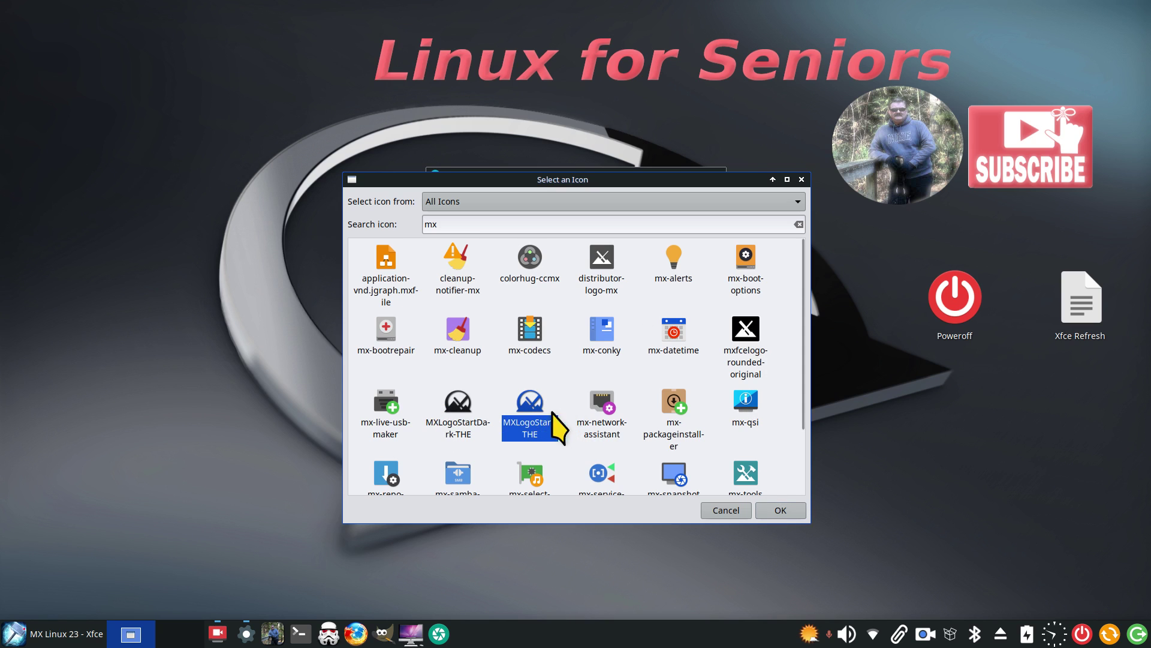
{"action": "left_click", "coordinate": [781, 510]}
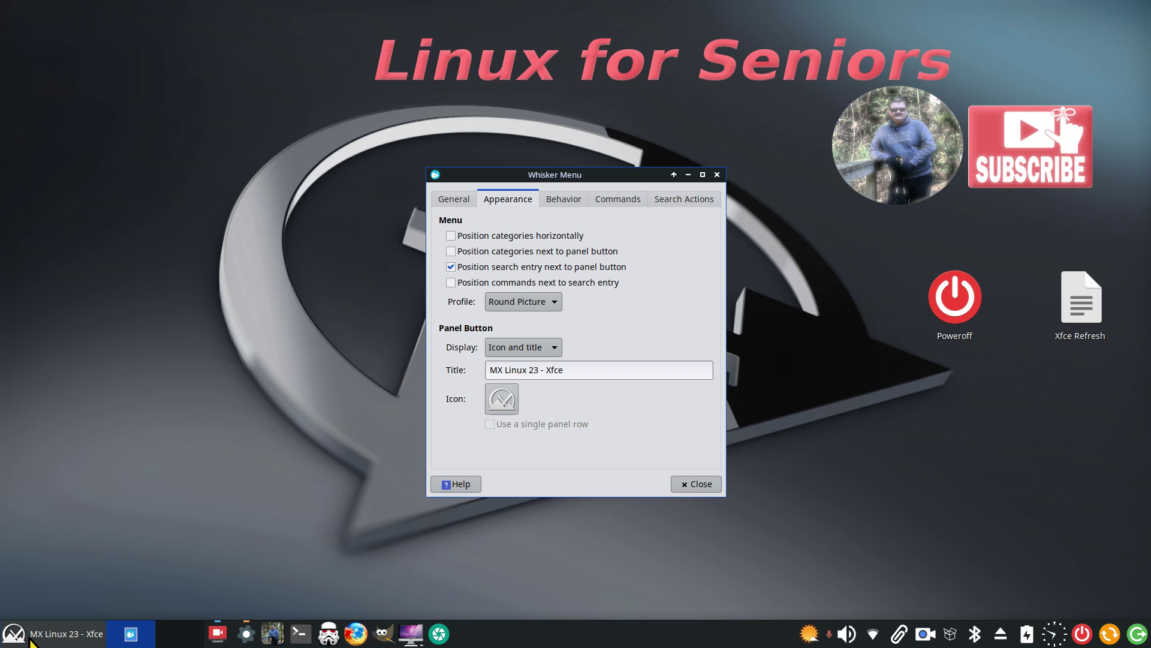
Try the panel button display as Icon and as Title, and set it back to Icon and title
{"action": "left_click", "coordinate": [522, 347]}
{"action": "left_click", "coordinate": [538, 312]}
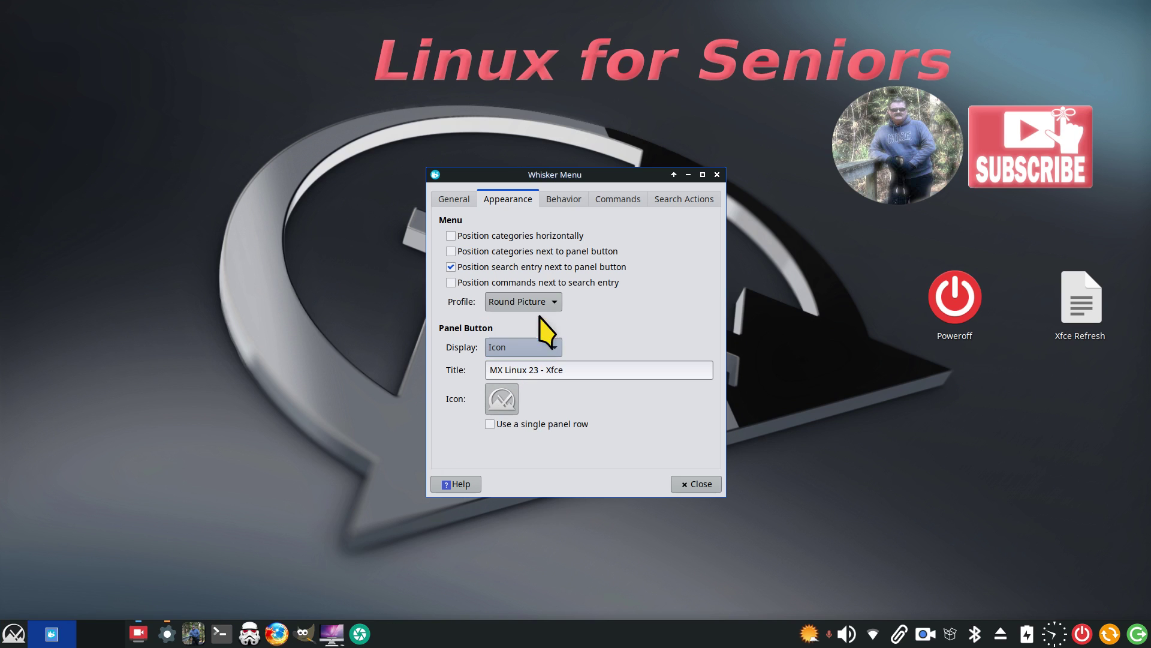
{"action": "left_click", "coordinate": [522, 346]}
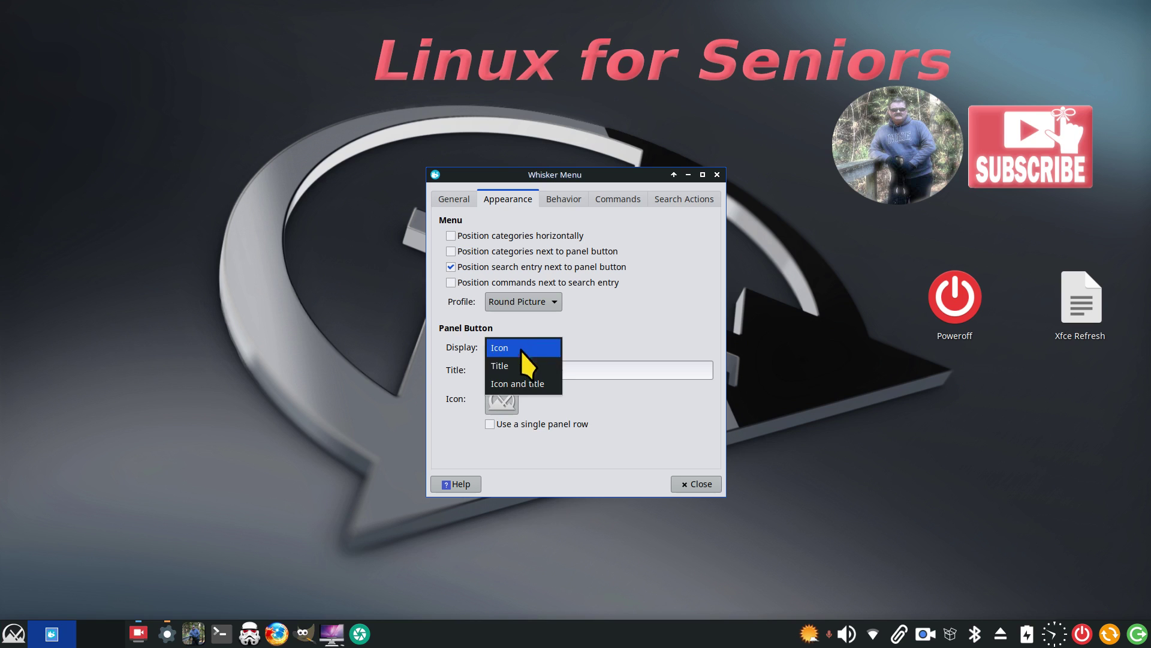
{"action": "left_click", "coordinate": [511, 362]}
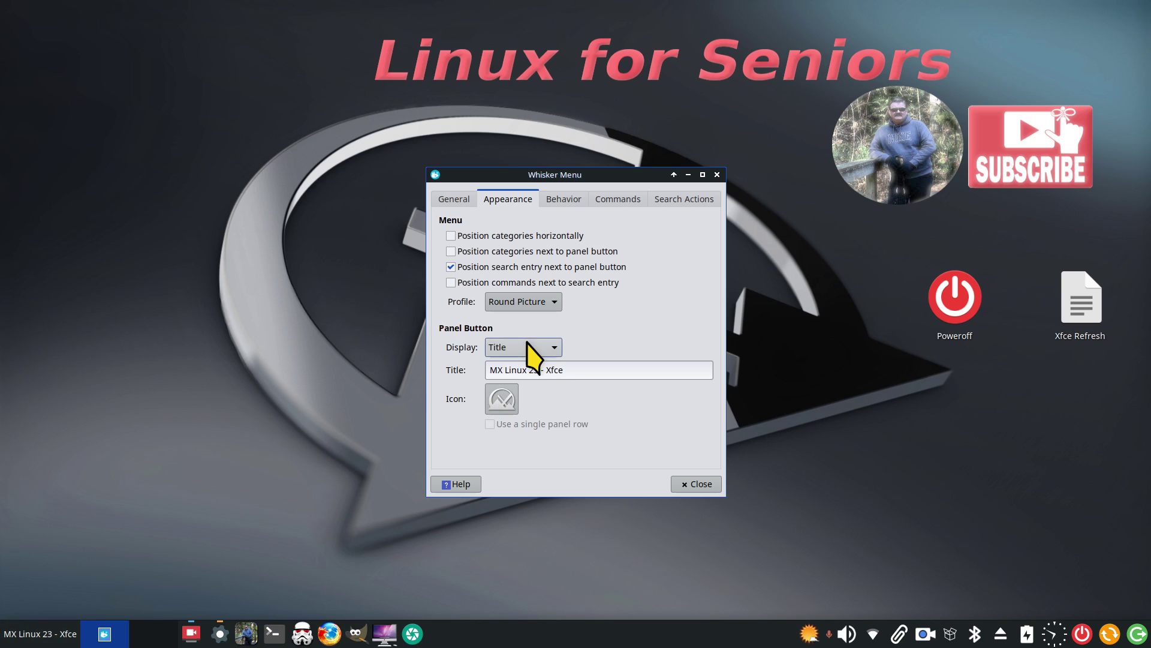
{"action": "left_click", "coordinate": [531, 348]}
{"action": "left_click", "coordinate": [535, 365]}
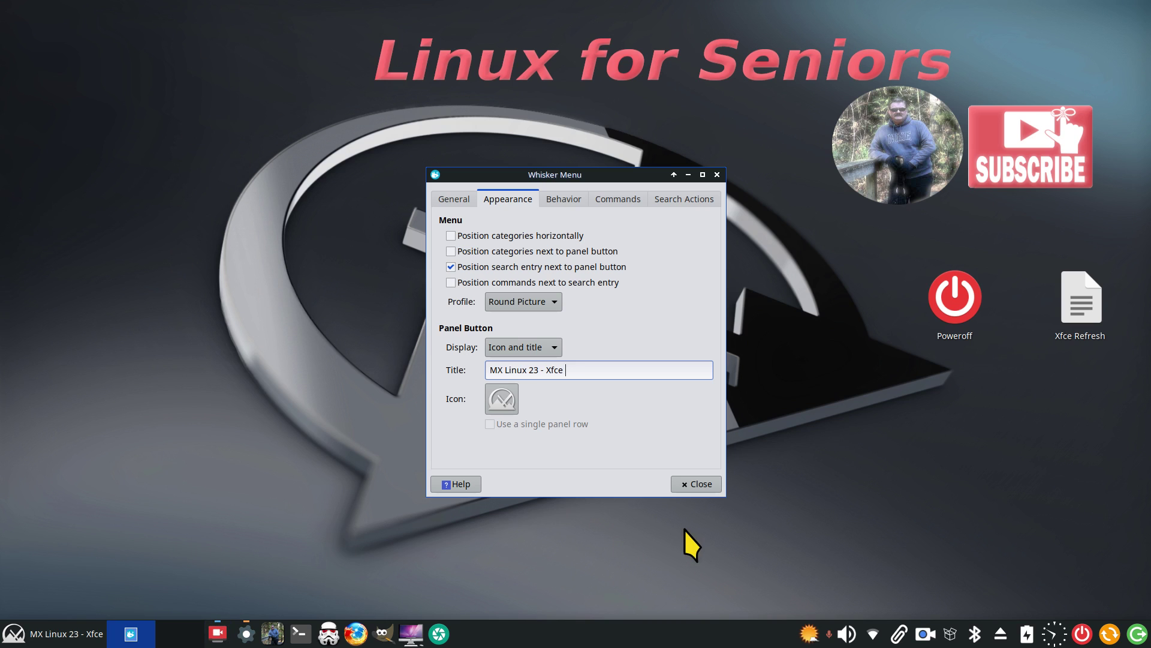
Change the panel button's icon to naver-whale from all icons and close the Whisker Menu properties
{"action": "left_click", "coordinate": [503, 400]}
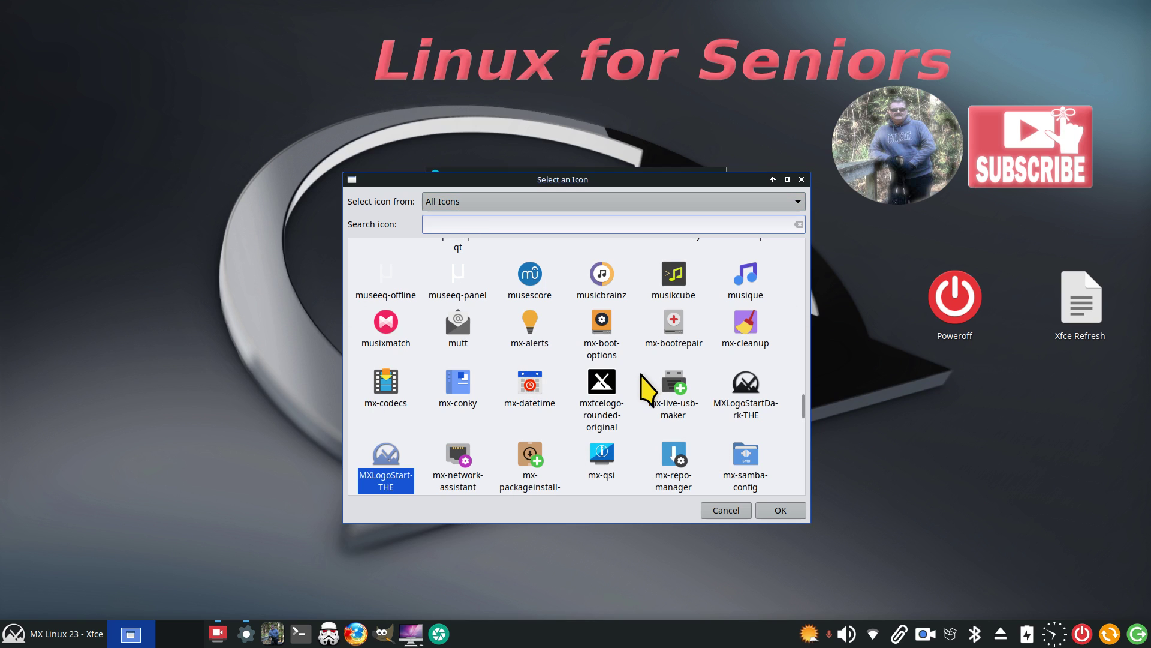
{"action": "scroll", "coordinate": [648, 389], "scroll_direction": "down", "scroll_amount": 5}
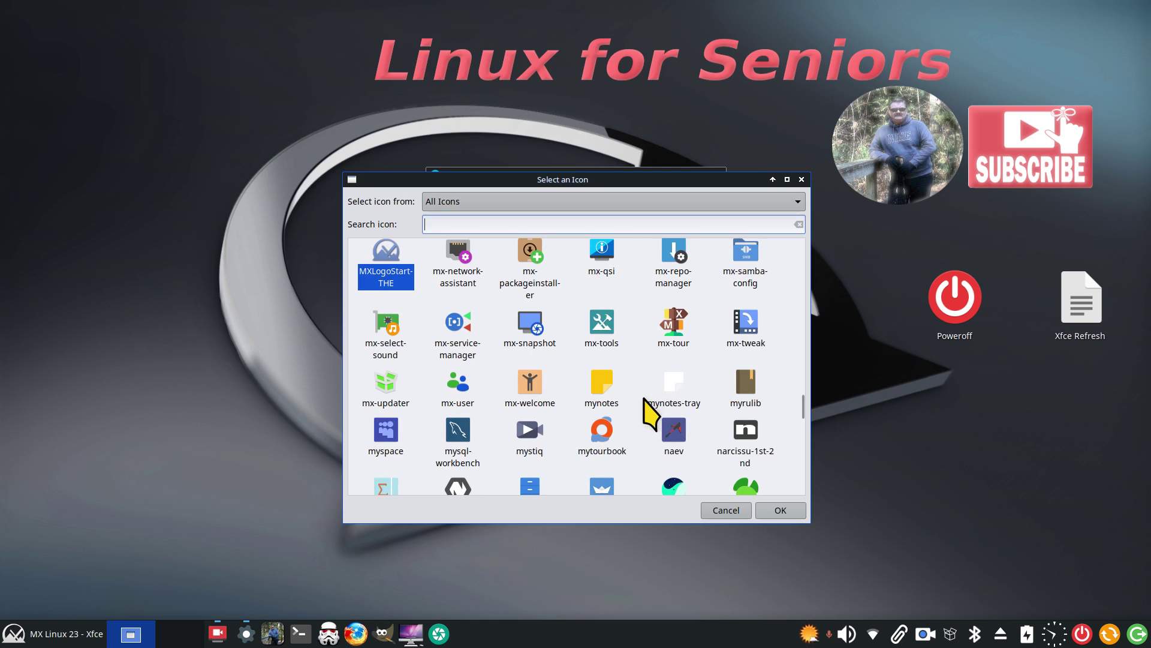
{"action": "scroll", "coordinate": [645, 396], "scroll_direction": "down", "scroll_amount": 3}
{"action": "left_click", "coordinate": [666, 393]}
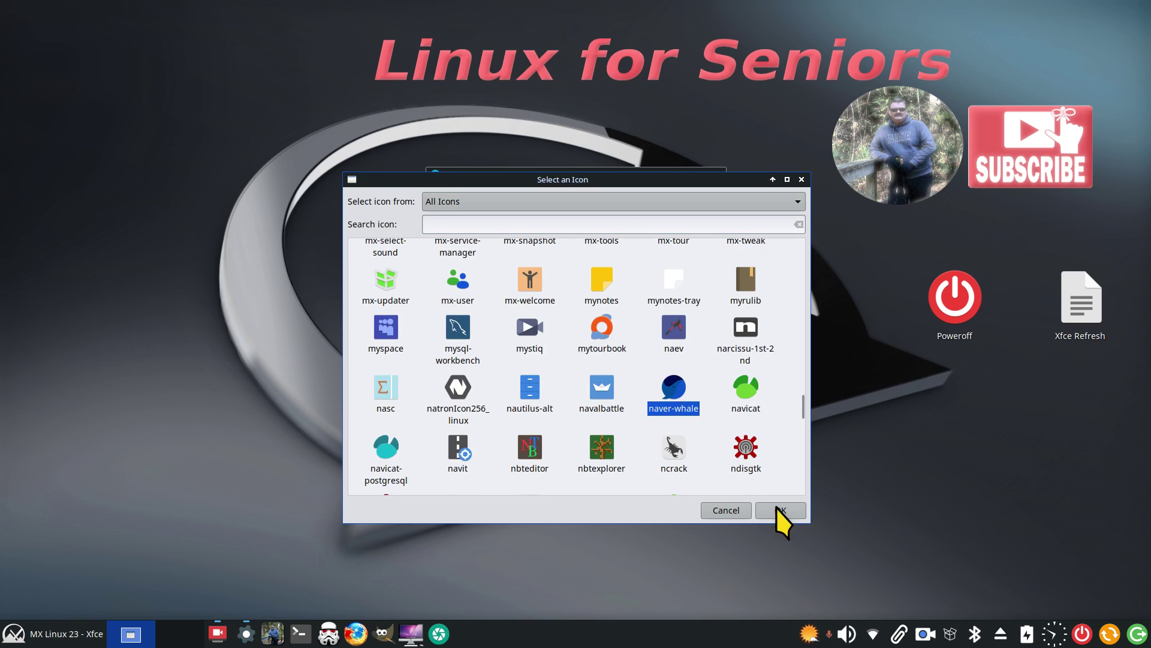
{"action": "left_click", "coordinate": [781, 509]}
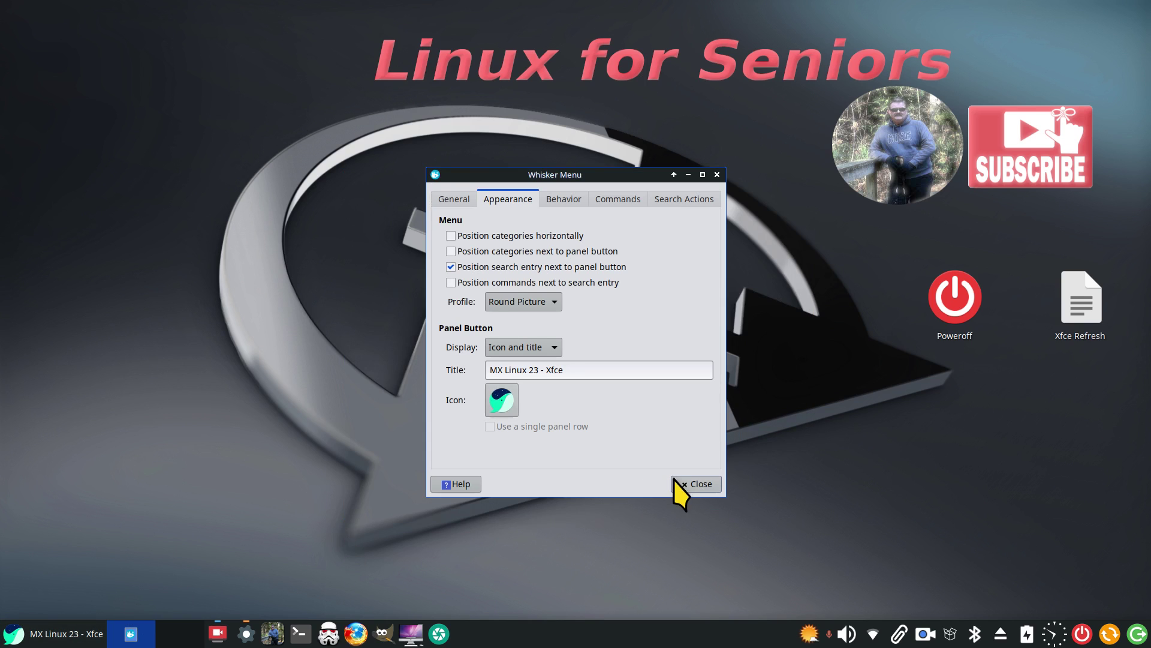
{"action": "left_click", "coordinate": [690, 483]}
Apply the Adwaita style in the desktop's Appearance settings and show the available icon themes
{"action": "key", "text": "super"}
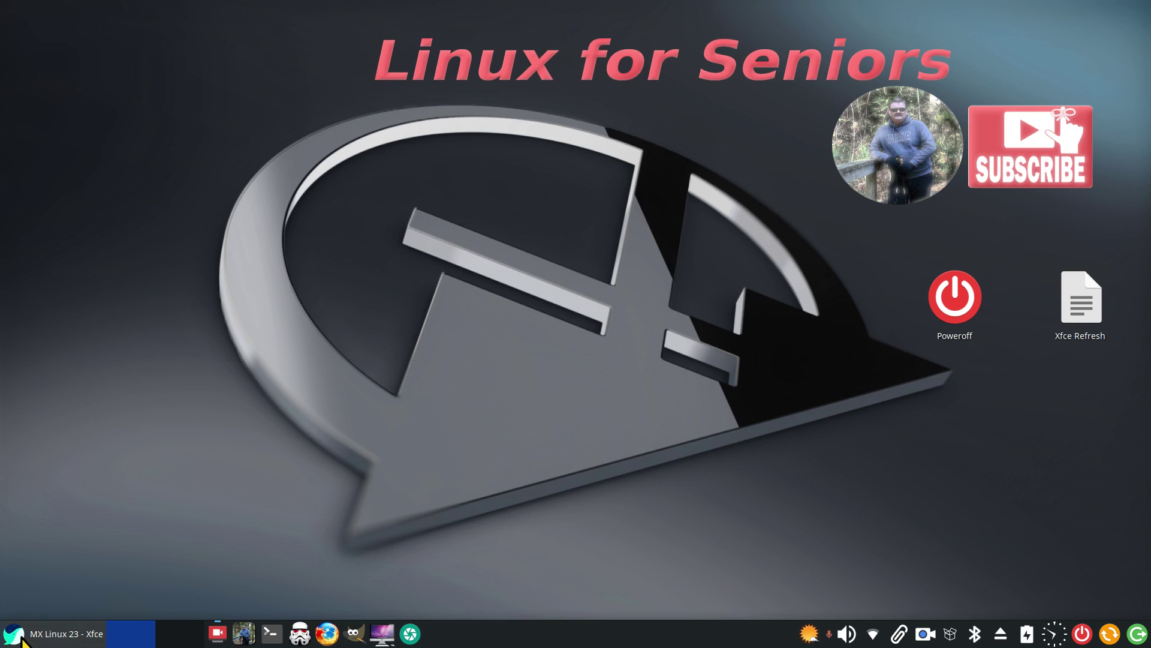
{"action": "left_click", "coordinate": [288, 82]}
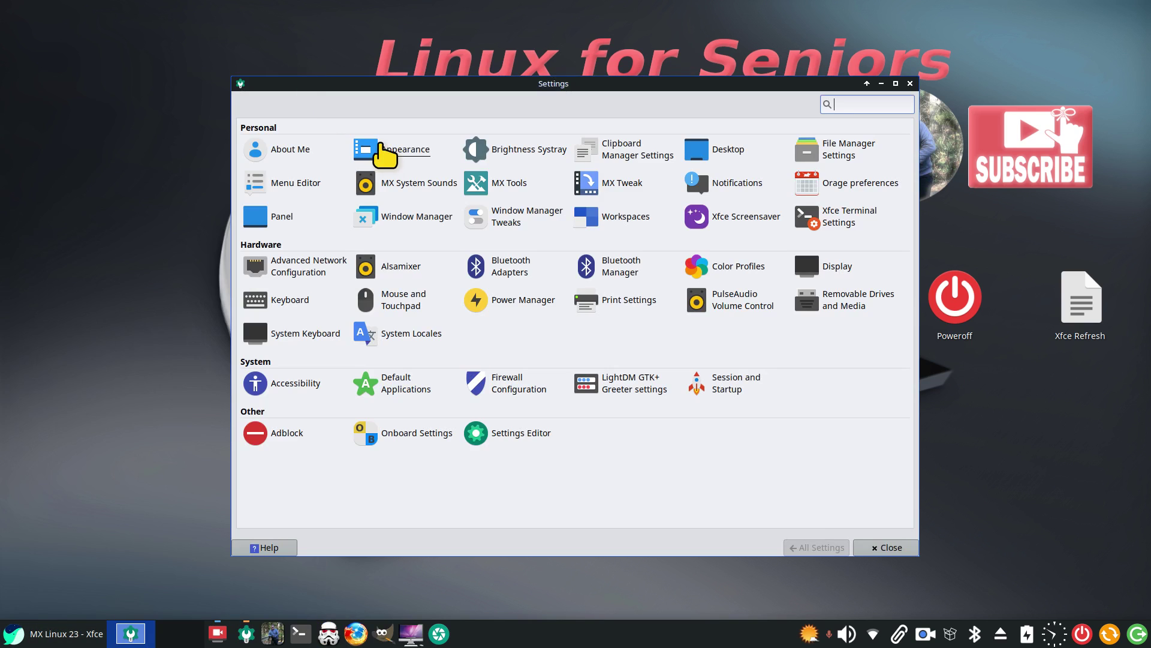
{"action": "left_click", "coordinate": [395, 153]}
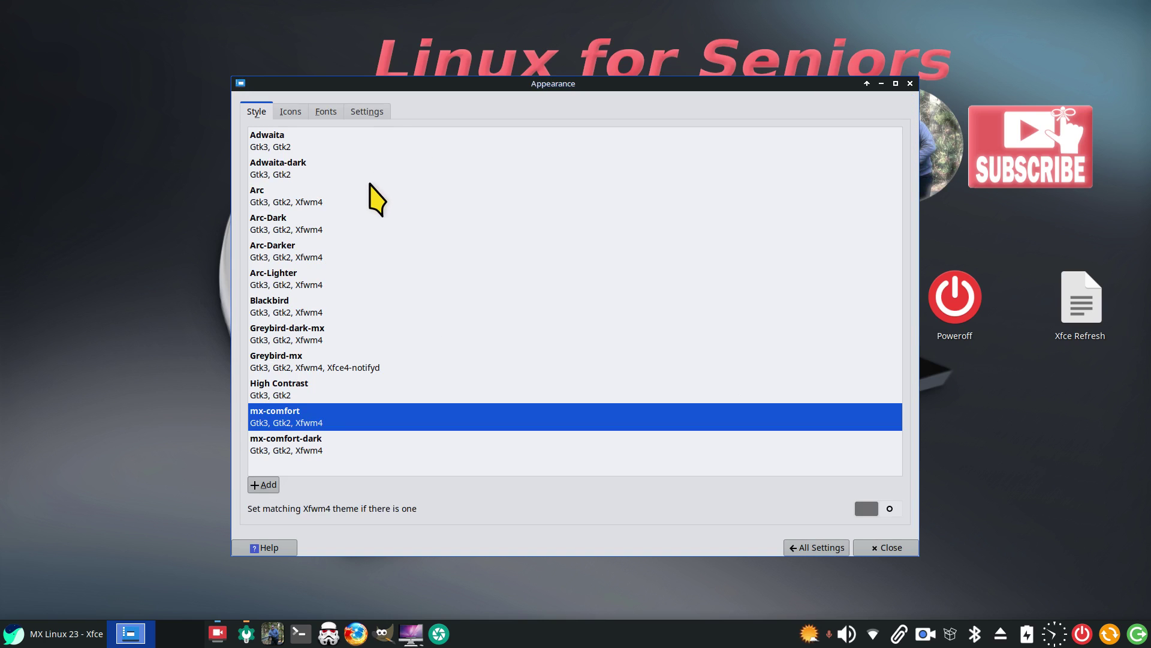
{"action": "left_click", "coordinate": [288, 144]}
{"action": "left_click", "coordinate": [302, 112]}
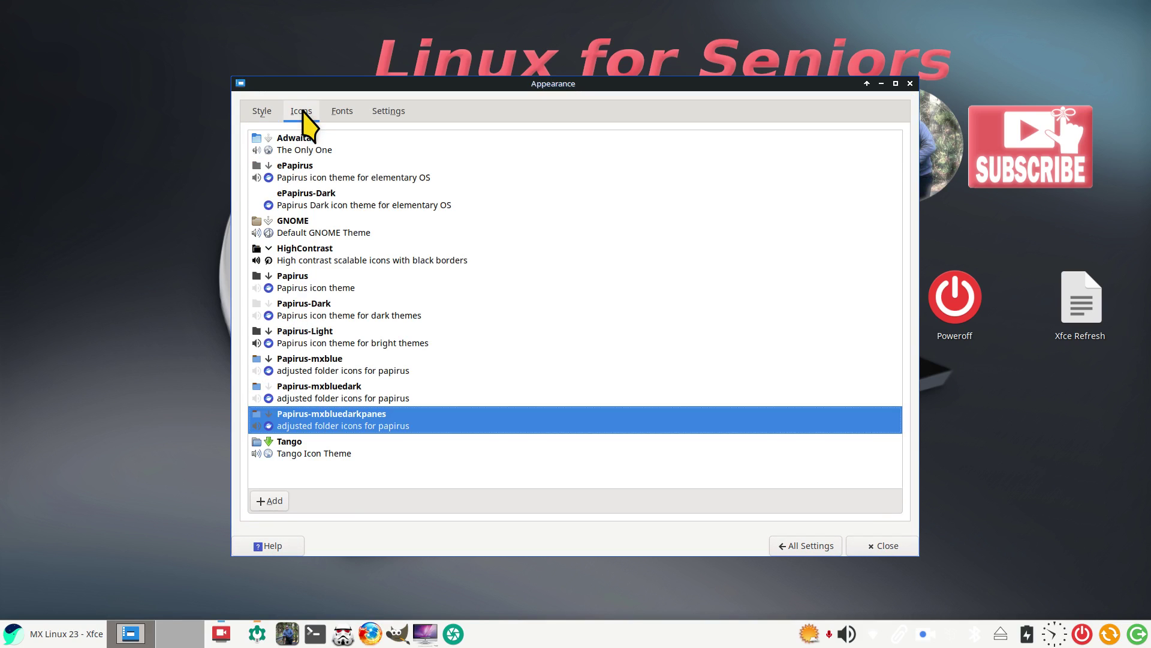
Try the Adwaita icon theme on the desktop and close the Appearance settings
{"action": "left_click", "coordinate": [307, 139]}
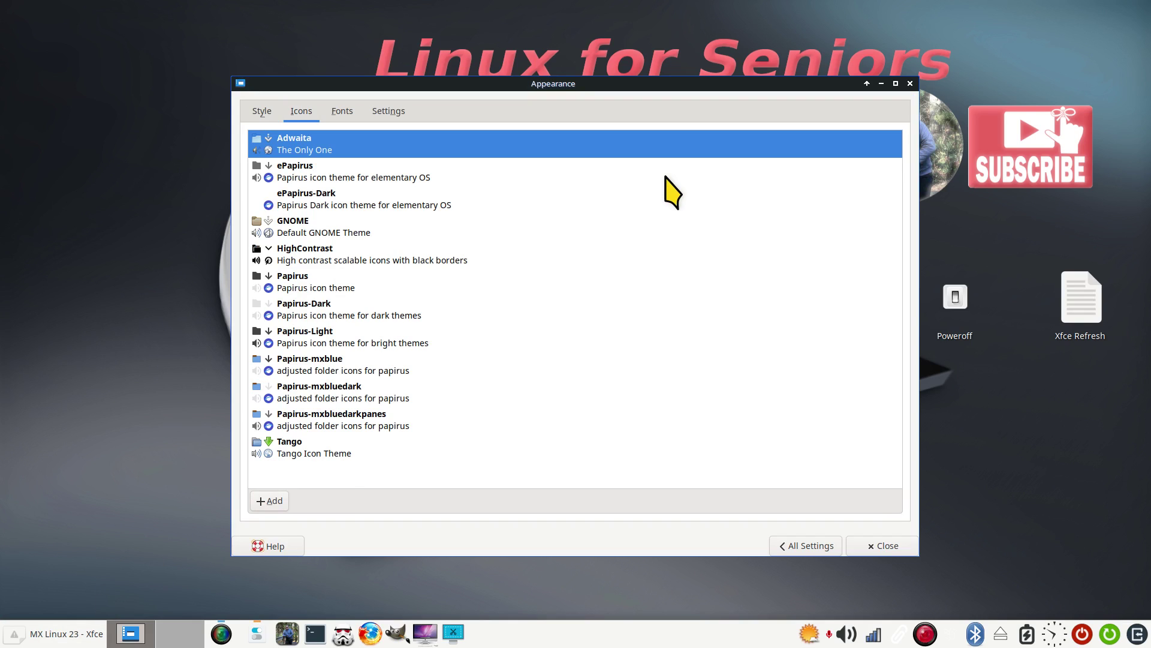
{"action": "left_click", "coordinate": [894, 547]}
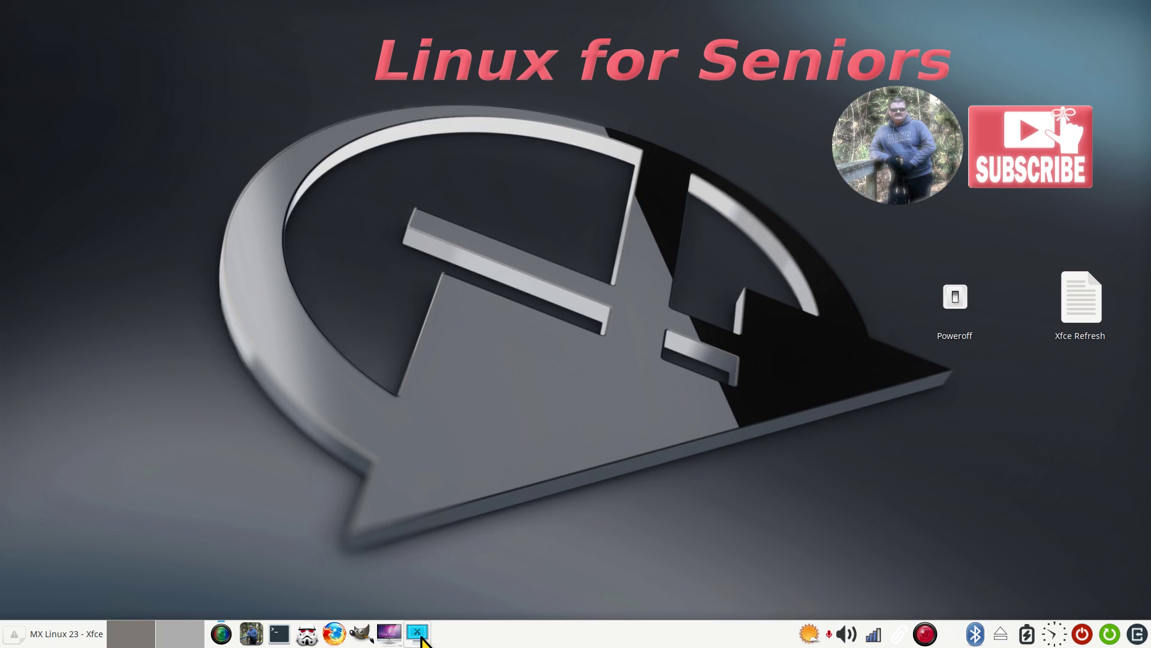
Reopen the Appearance settings, apply the mx-comfort style and the Papirus-mxbluedarkpanes icon theme, and close the settings
{"action": "left_click", "coordinate": [12, 641]}
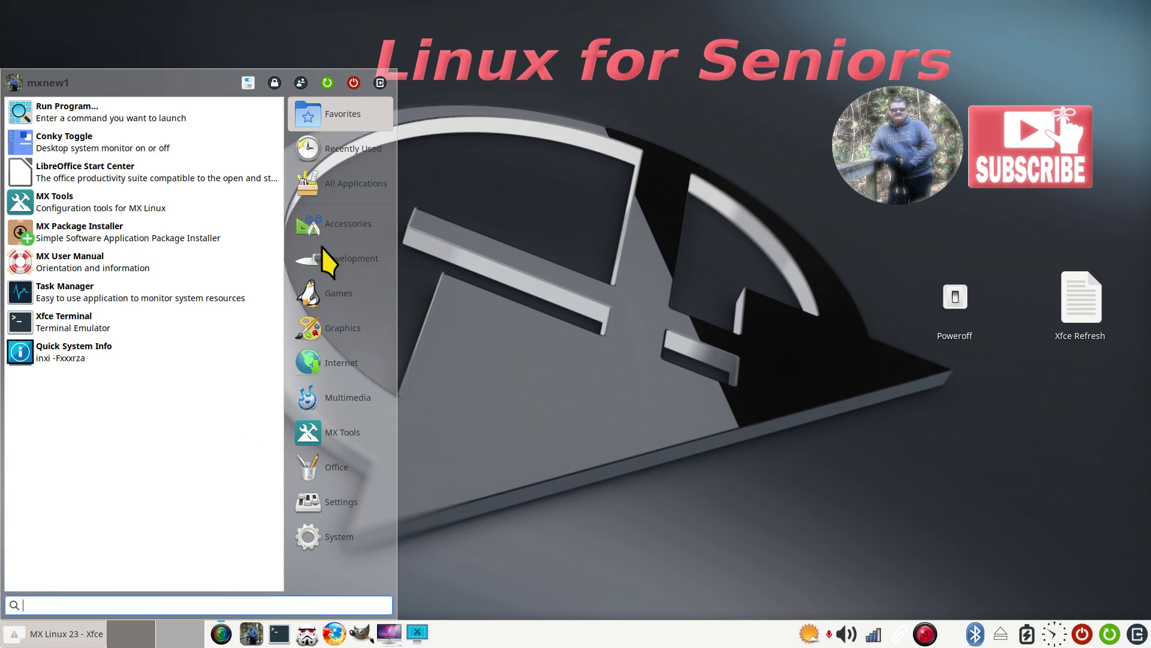
{"action": "left_click", "coordinate": [248, 83]}
{"action": "left_click", "coordinate": [414, 154]}
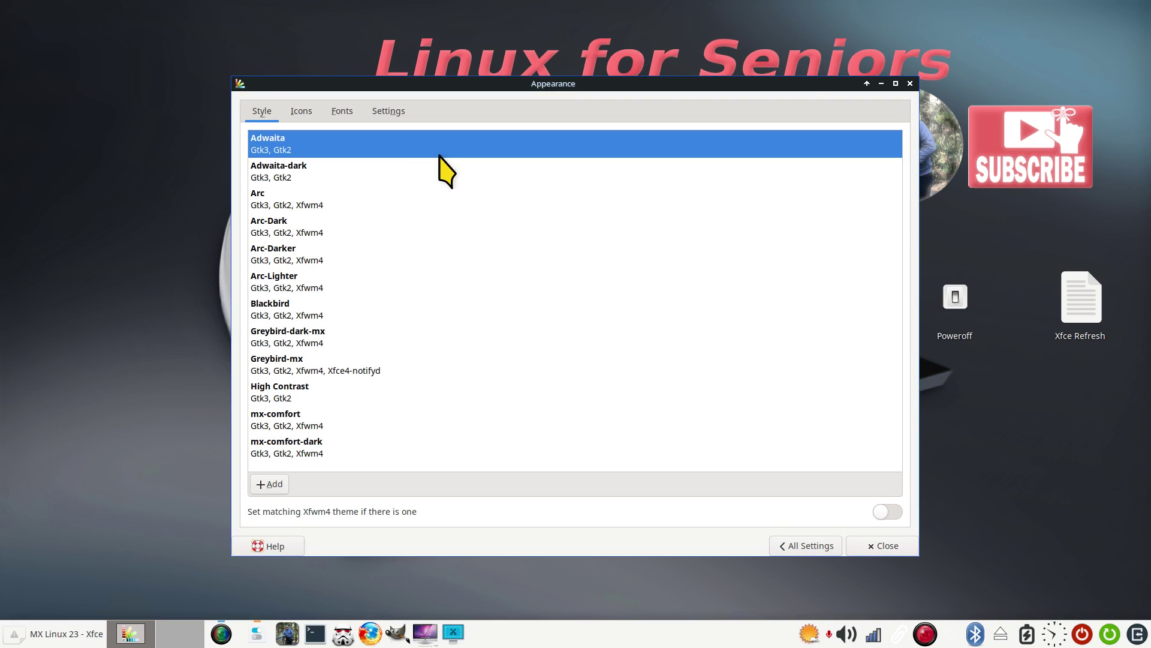
{"action": "left_click", "coordinate": [327, 427]}
{"action": "left_click", "coordinate": [290, 110]}
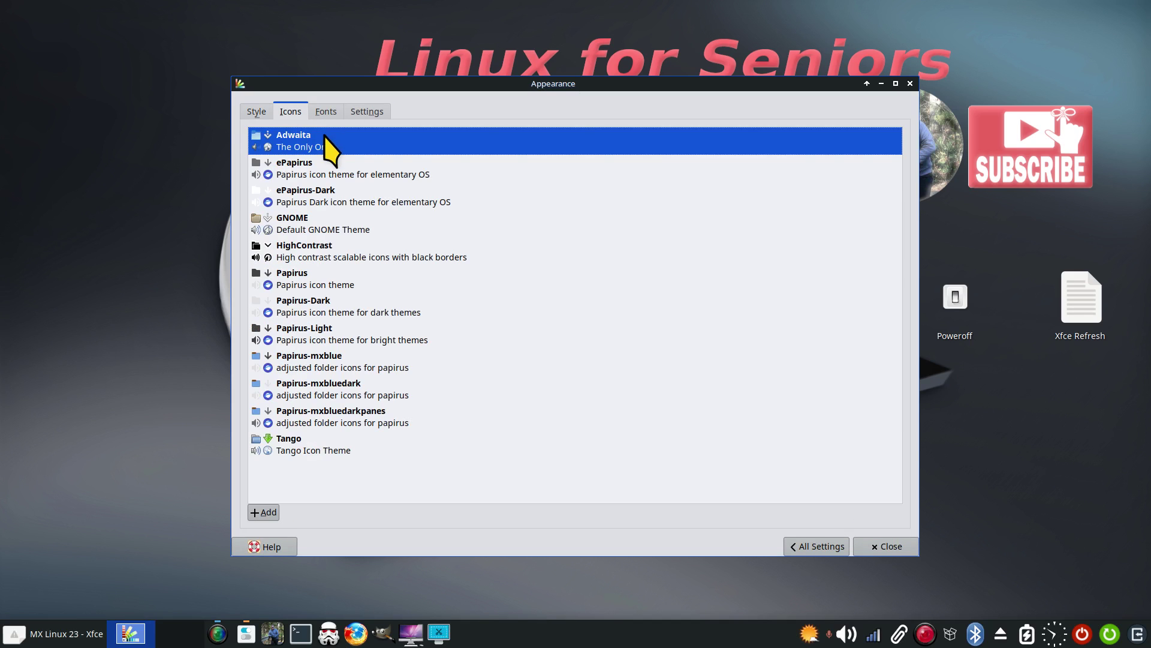
{"action": "left_click", "coordinate": [324, 419]}
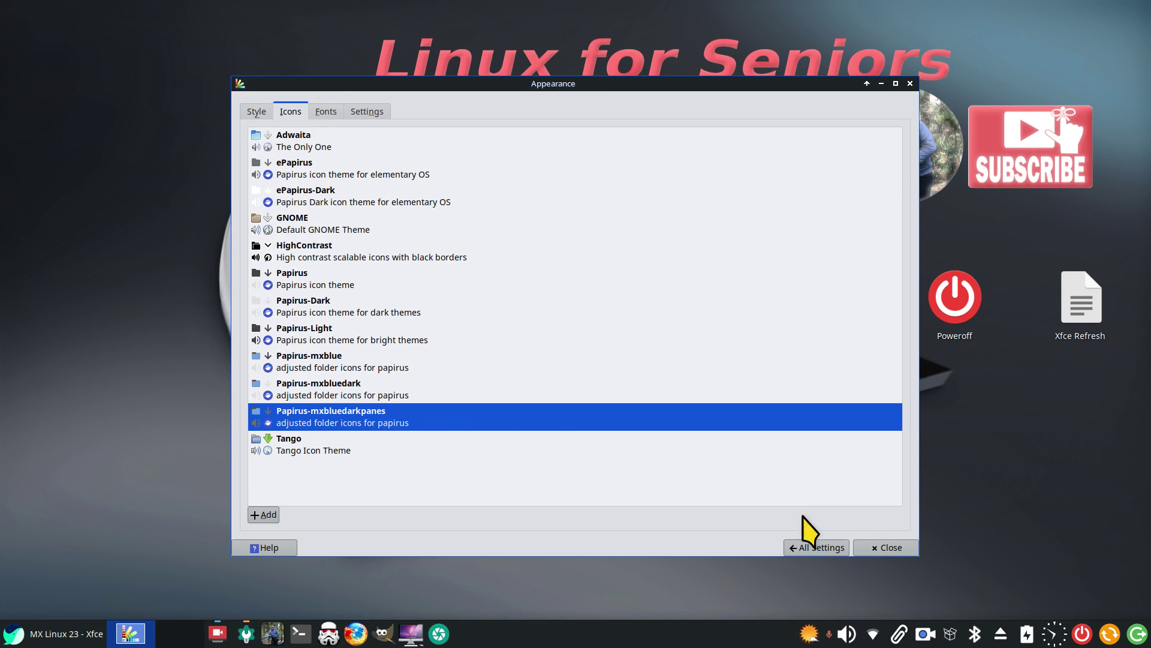
{"action": "left_click", "coordinate": [883, 547]}
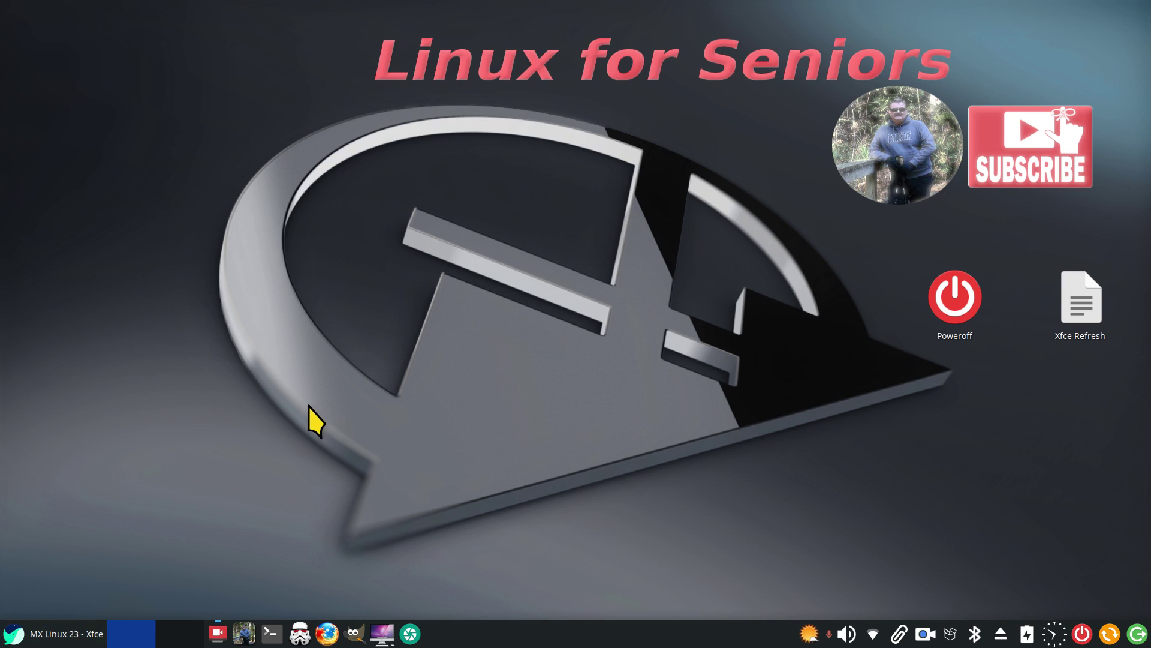
Open the icon chooser for the Whisker Menu's panel button and set its icon source to Image Files
{"action": "right_click", "coordinate": [13, 633]}
{"action": "left_click", "coordinate": [80, 544]}
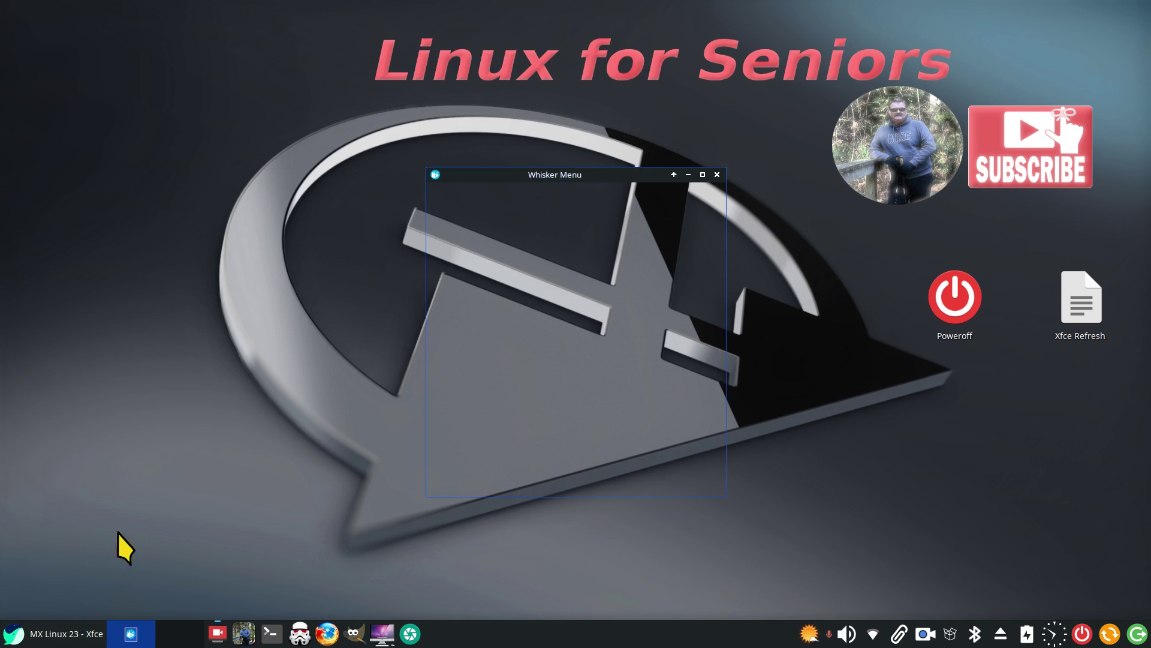
{"action": "left_click", "coordinate": [508, 199]}
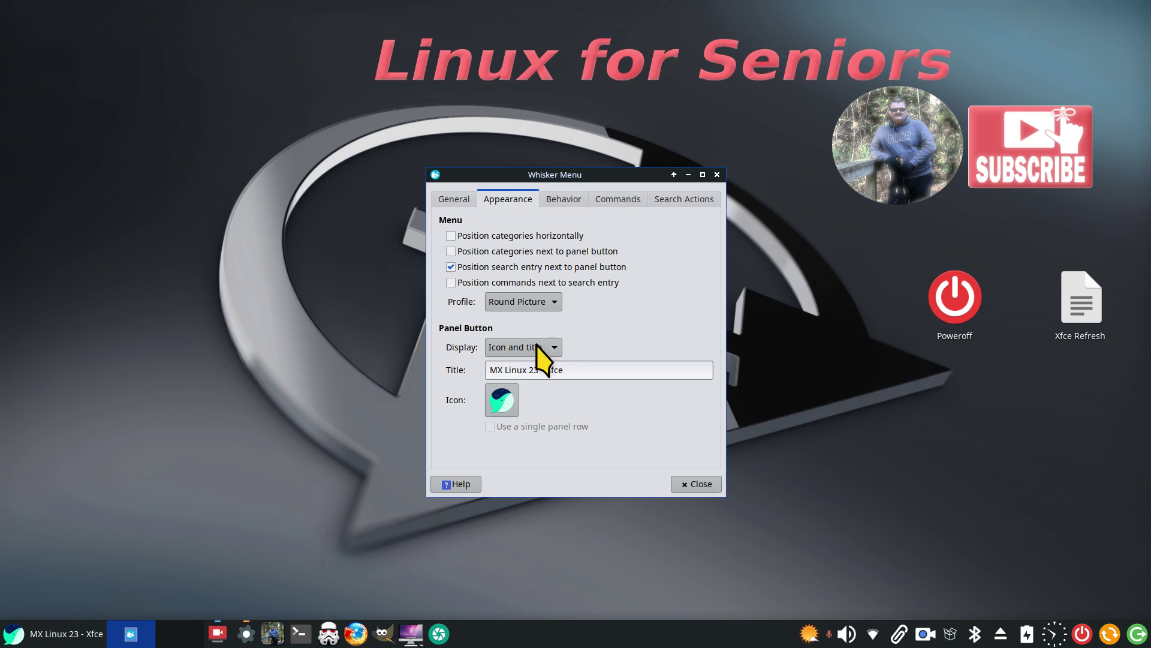
{"action": "left_click", "coordinate": [504, 398]}
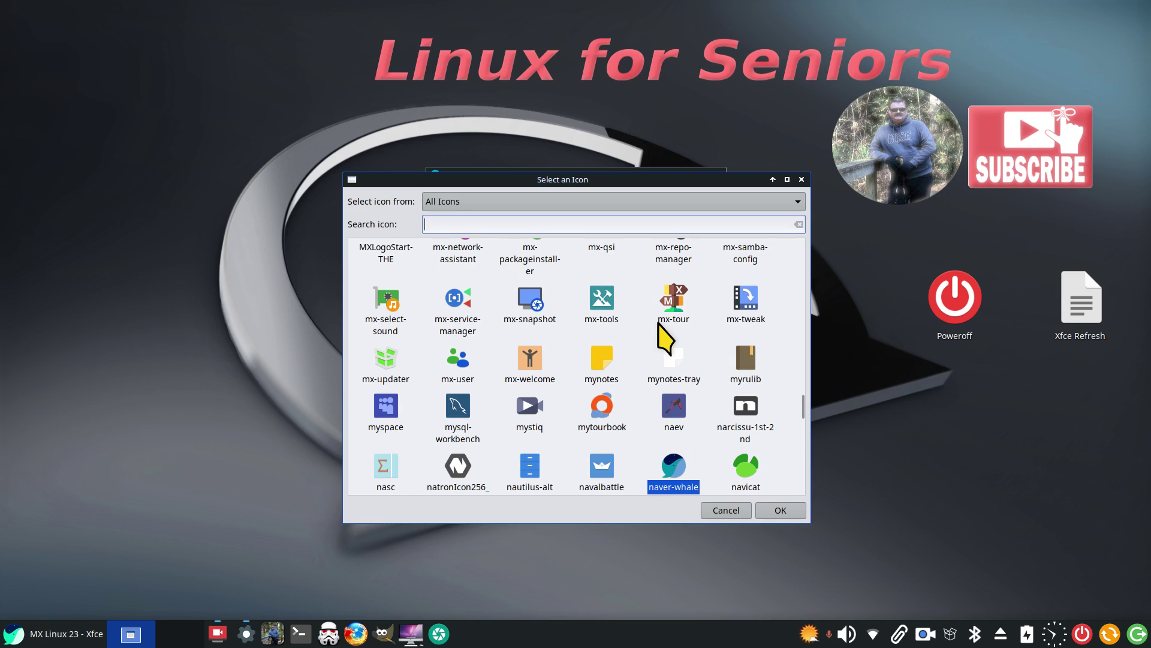
{"action": "left_click", "coordinate": [489, 203]}
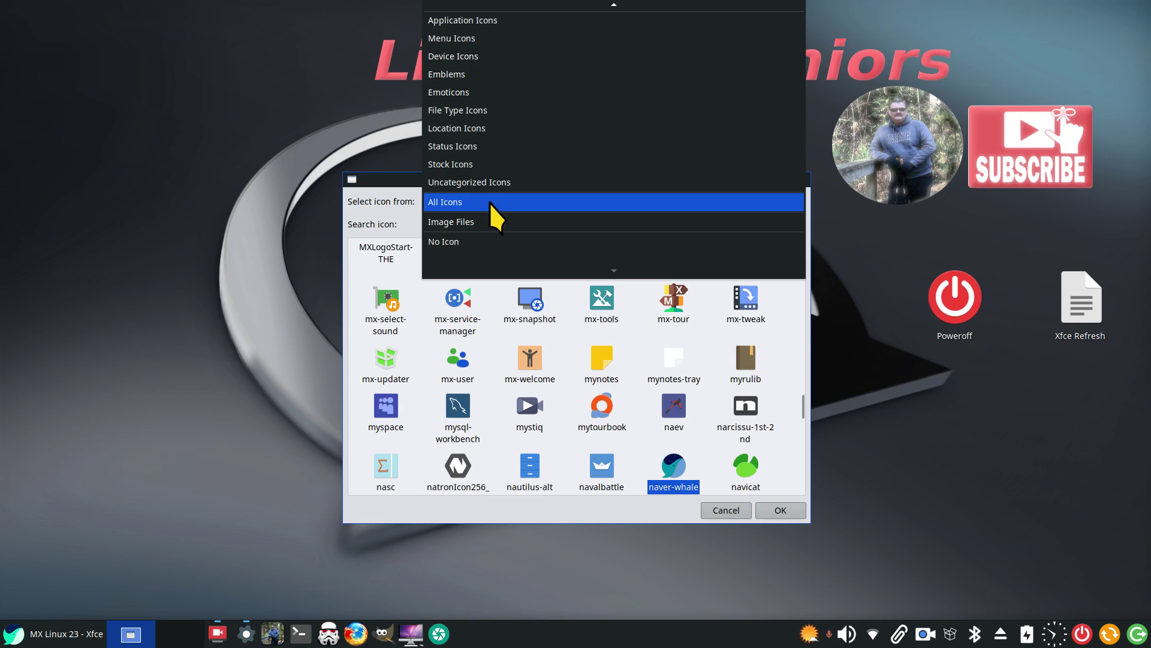
{"action": "left_click", "coordinate": [481, 223]}
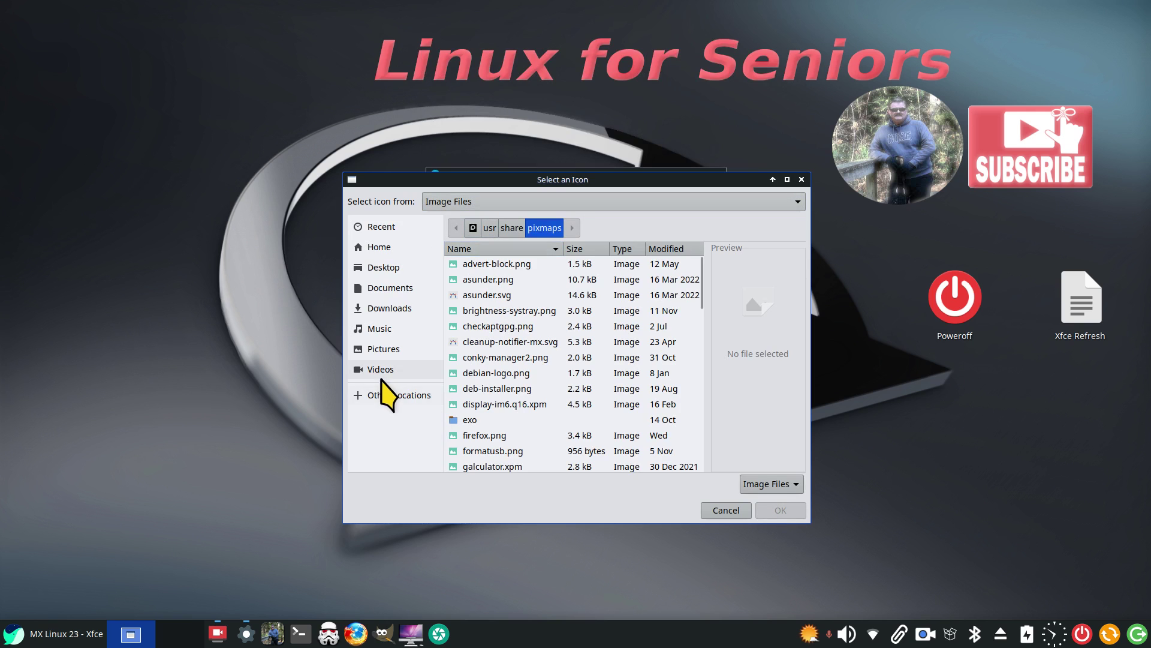
Browse to /usr/local/share/icons and set the panel button's icon to Traditional_Heavy_Eclipse.png
{"action": "left_click", "coordinate": [390, 394]}
{"action": "left_click", "coordinate": [501, 262]}
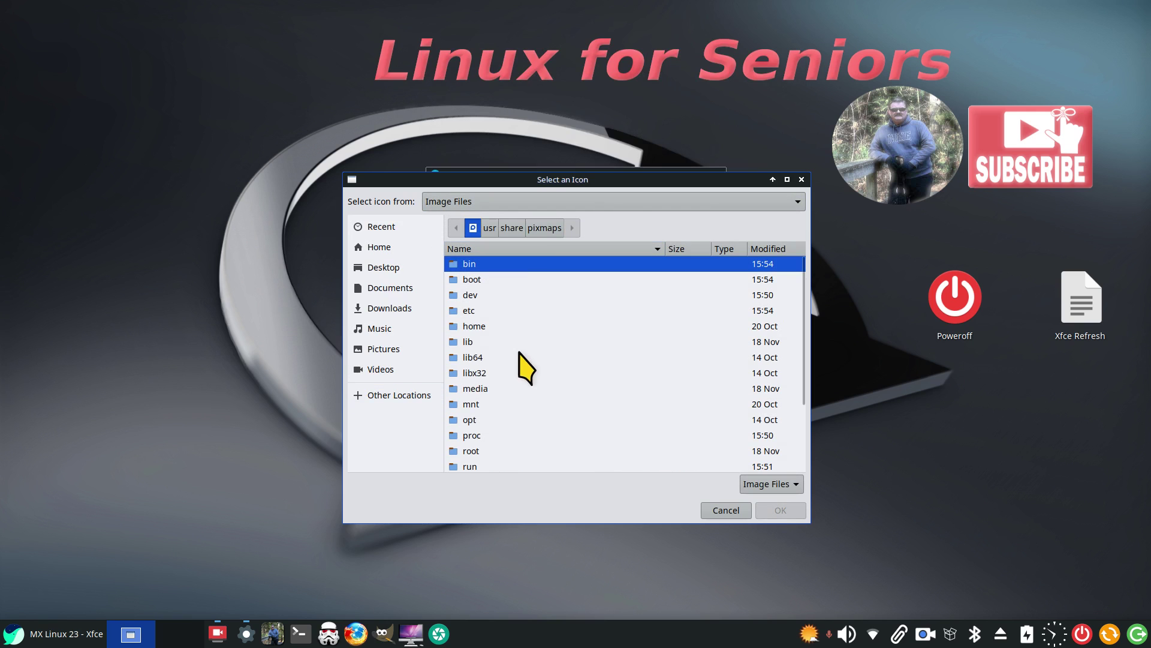
{"action": "scroll", "coordinate": [524, 367], "scroll_direction": "down", "scroll_amount": 3}
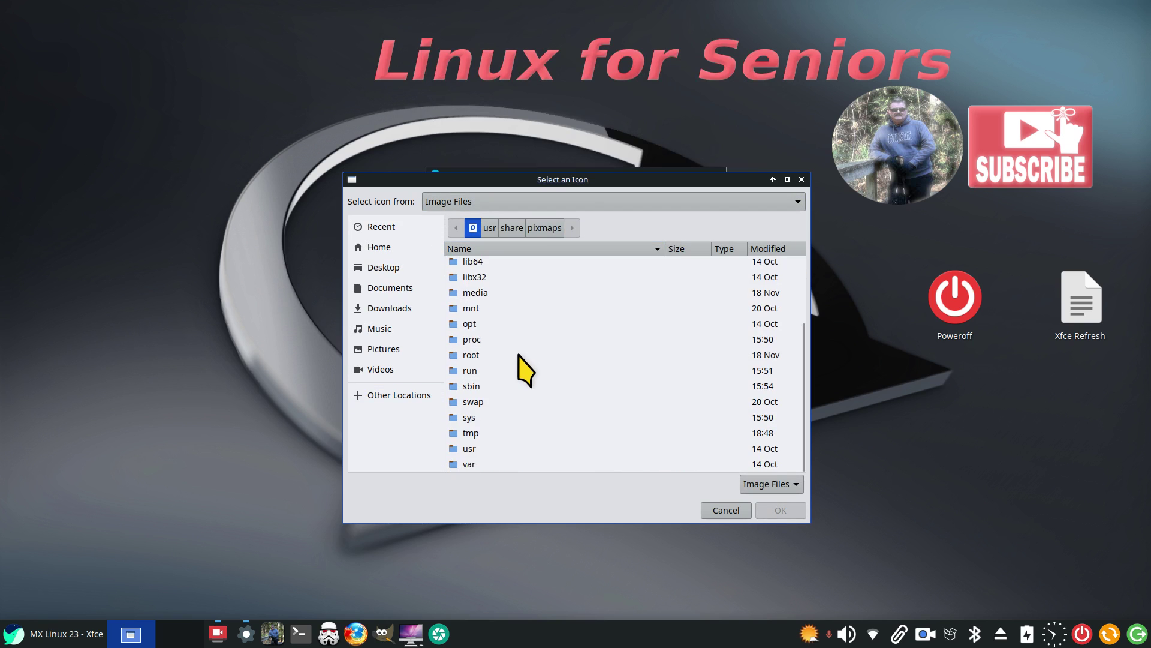
{"action": "double_click", "coordinate": [471, 449]}
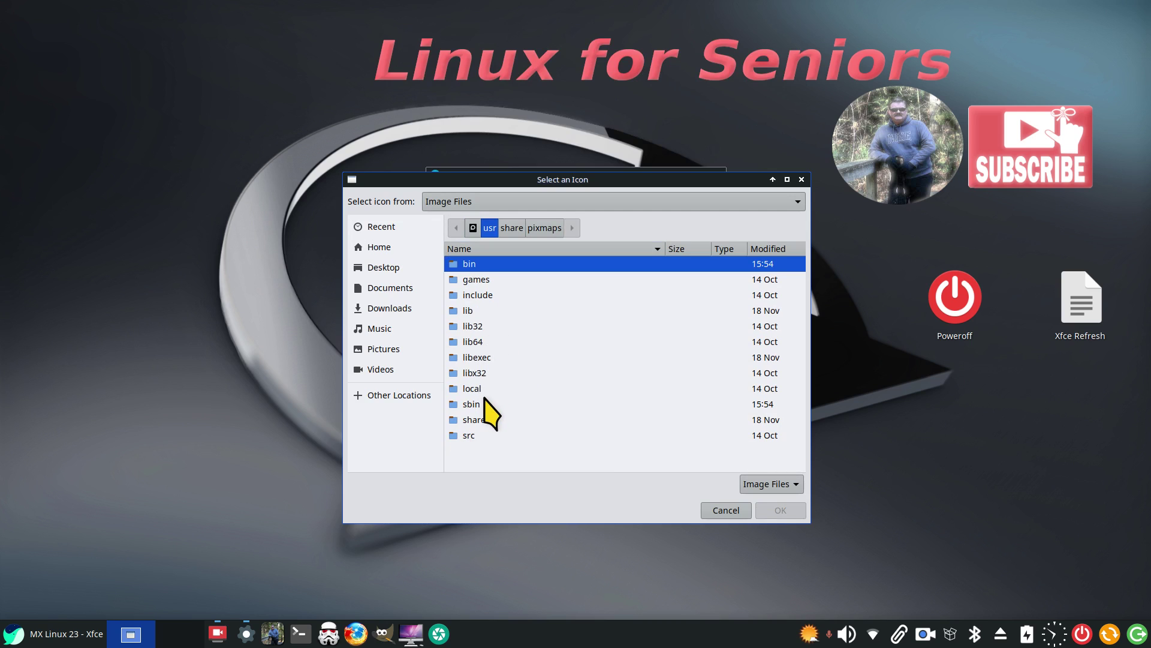
{"action": "double_click", "coordinate": [475, 387]}
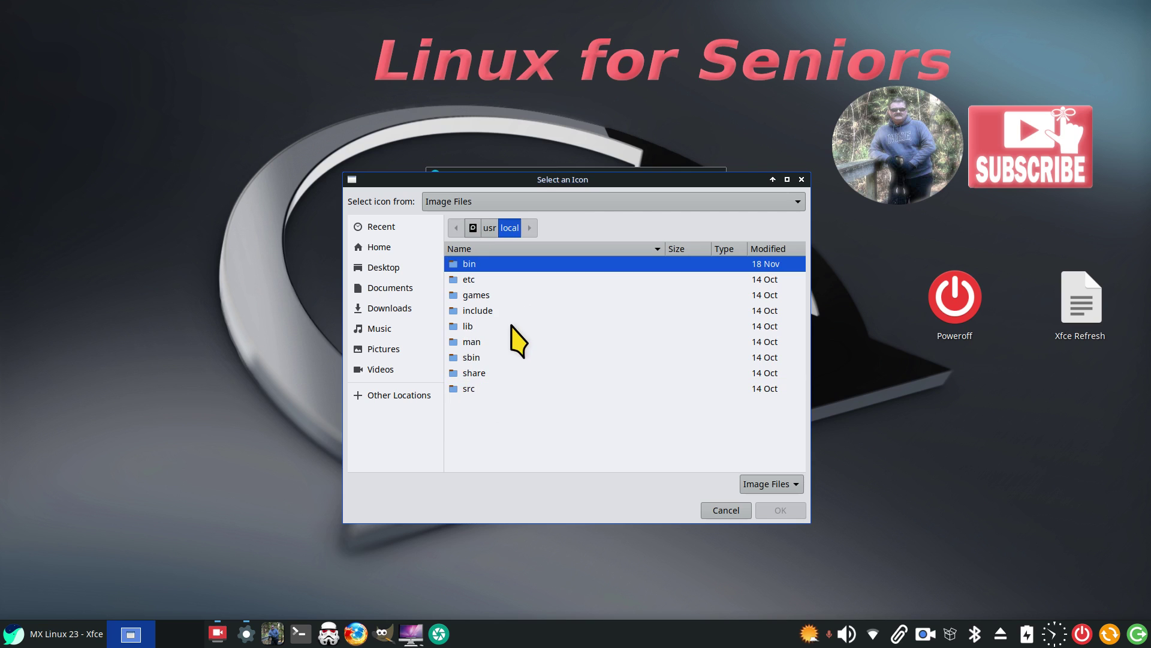
{"action": "double_click", "coordinate": [483, 373]}
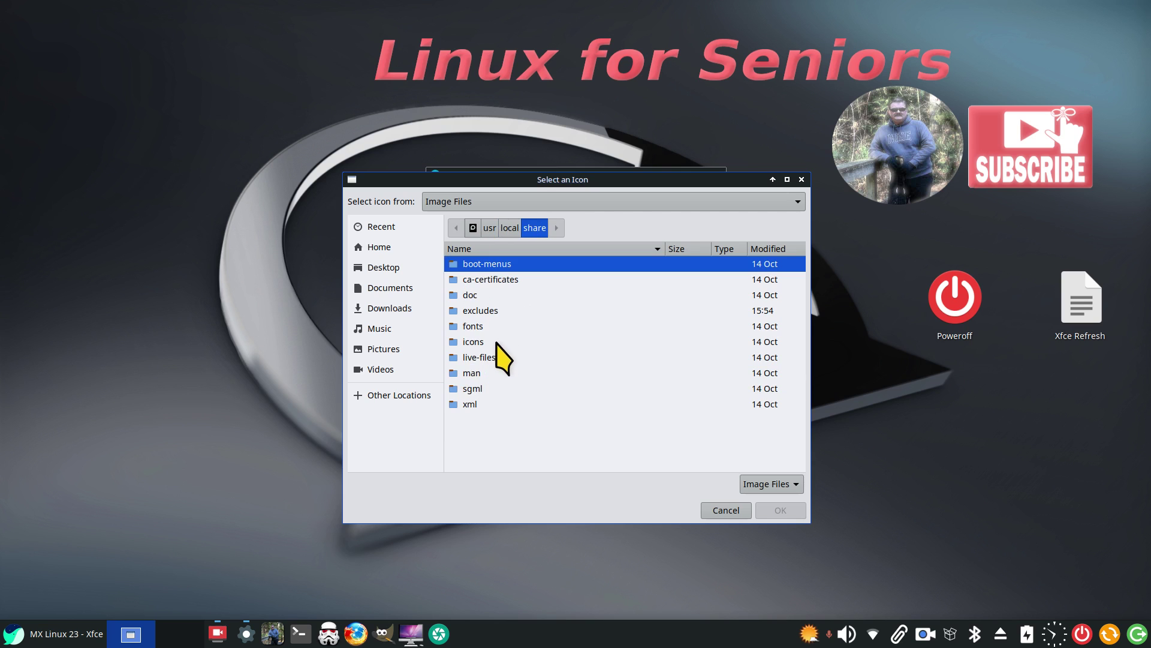
{"action": "double_click", "coordinate": [483, 358]}
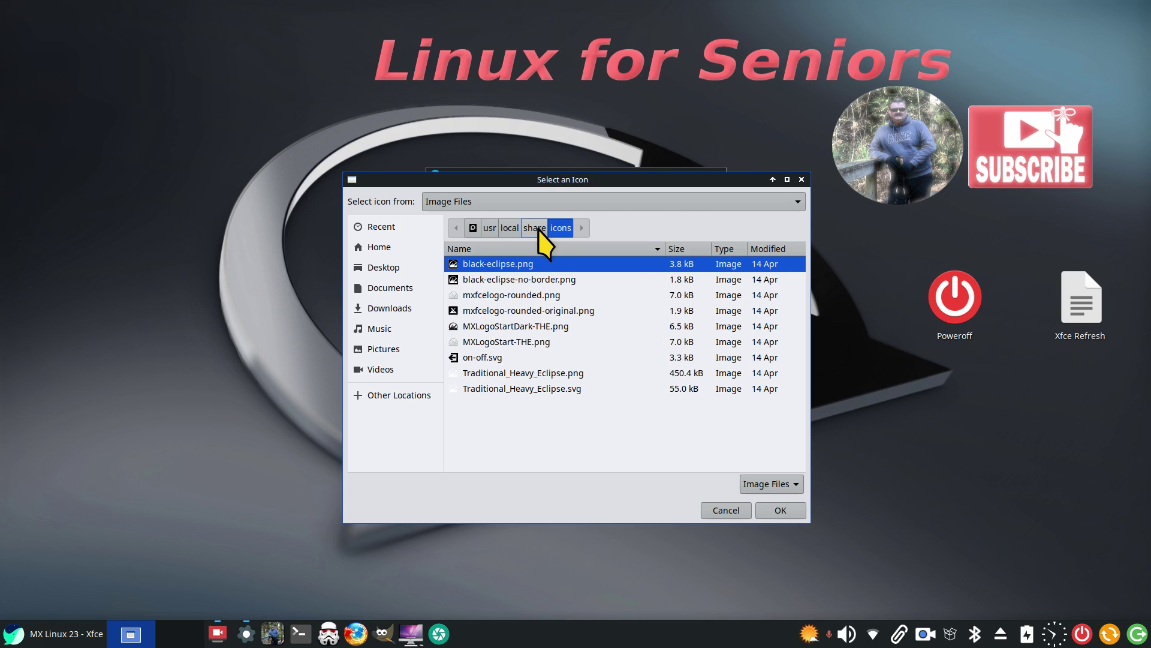
{"action": "left_click", "coordinate": [507, 374]}
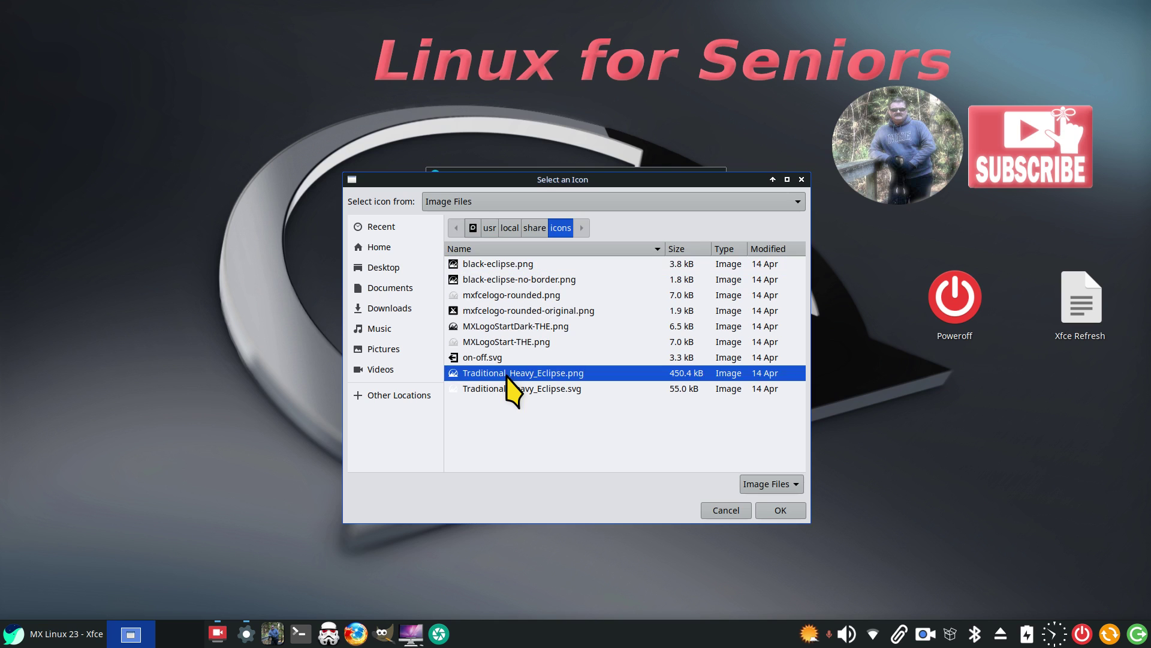
{"action": "left_click", "coordinate": [783, 510]}
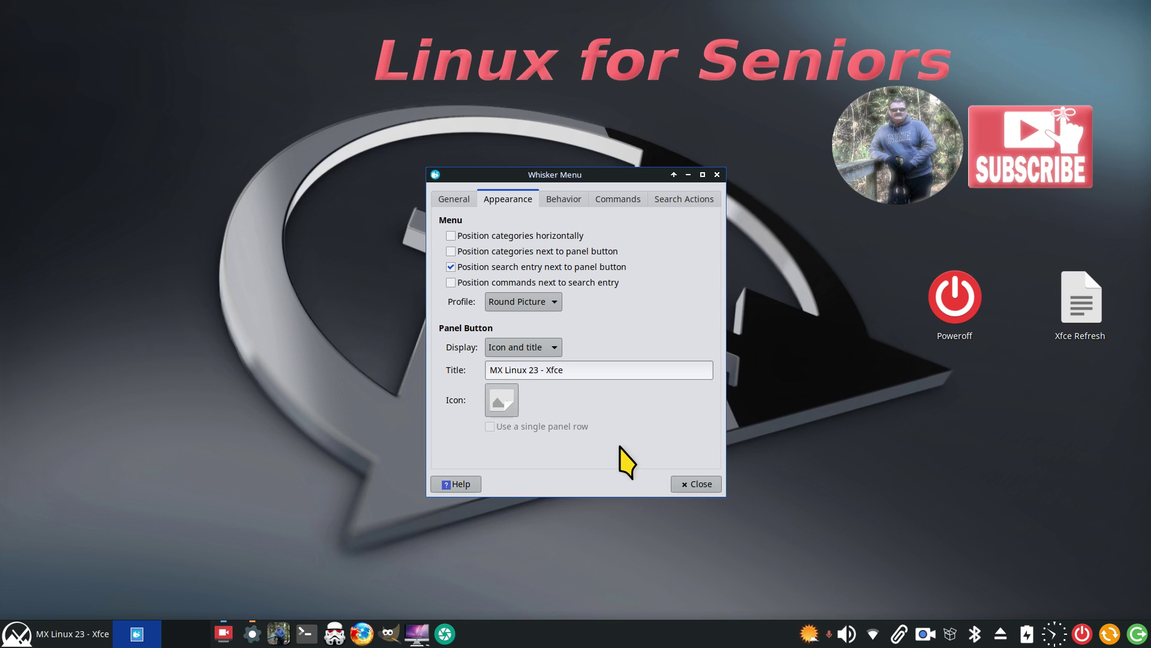
Reopen the panel button's icon chooser, search the Whisker Menu for "sc" and show the options for adding Screenshot to the panel
{"action": "left_click", "coordinate": [516, 401]}
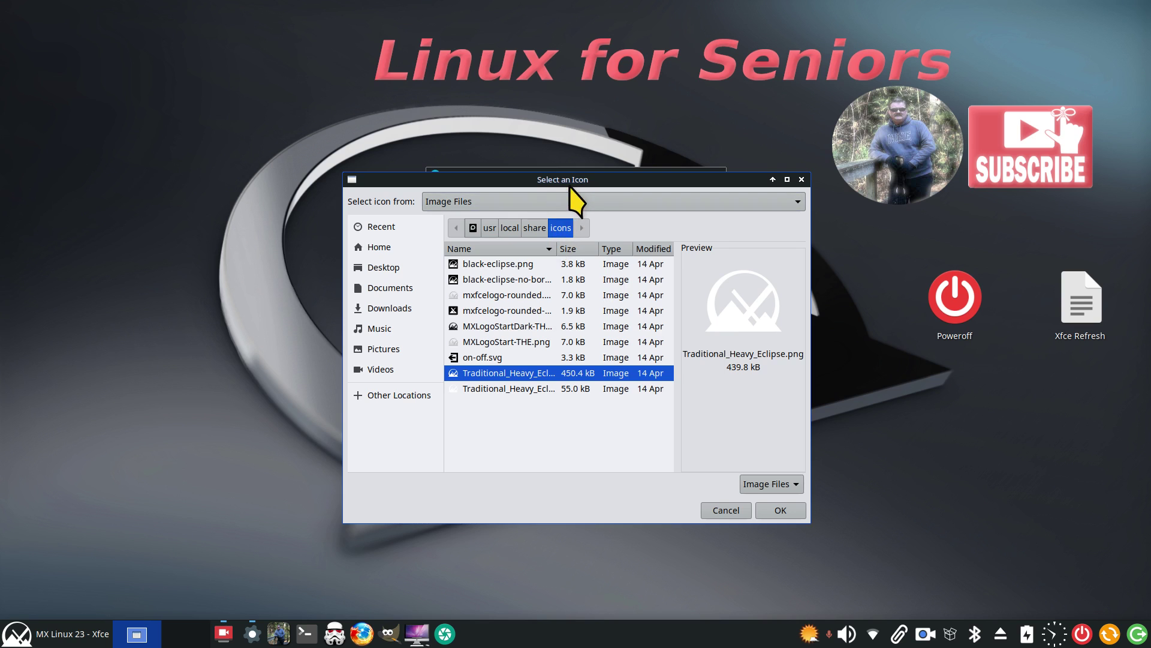
{"action": "left_click_drag", "start_coordinate": [573, 180], "coordinate": [567, 154]}
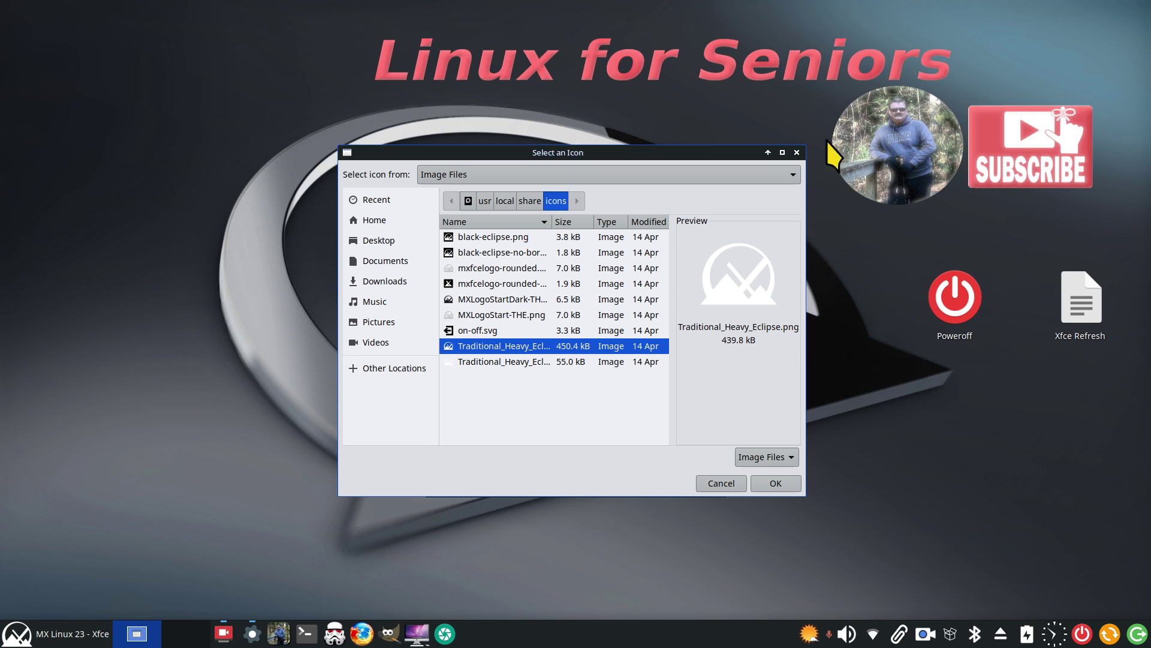
{"action": "left_click", "coordinate": [17, 634]}
{"action": "type", "text": "sc"}
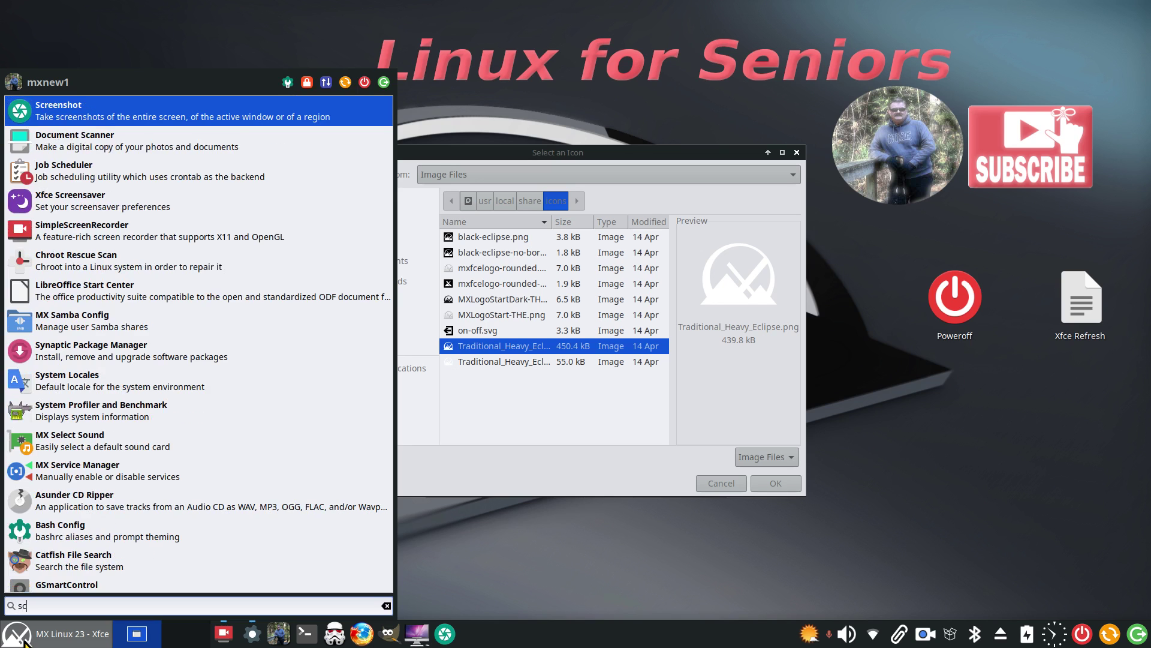
{"action": "right_click", "coordinate": [84, 111]}
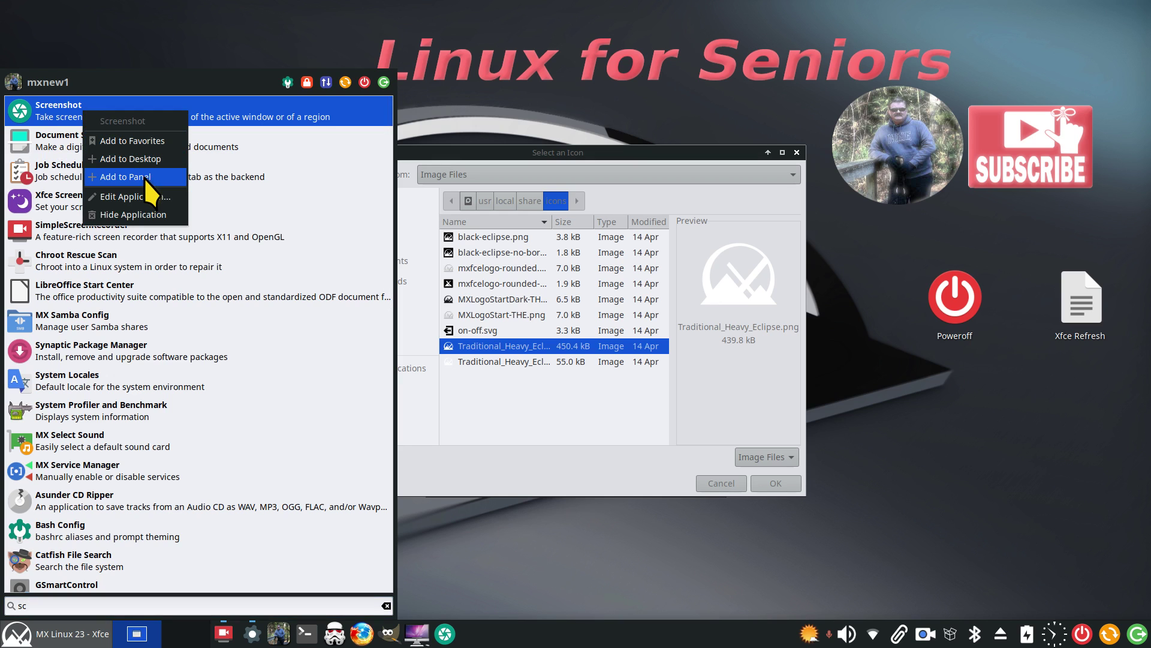
{"action": "left_click", "coordinate": [557, 466]}
Capture the active icon chooser window with its border after a 1-second delay and save the PNG screenshot to the Desktop
{"action": "left_click", "coordinate": [445, 633]}
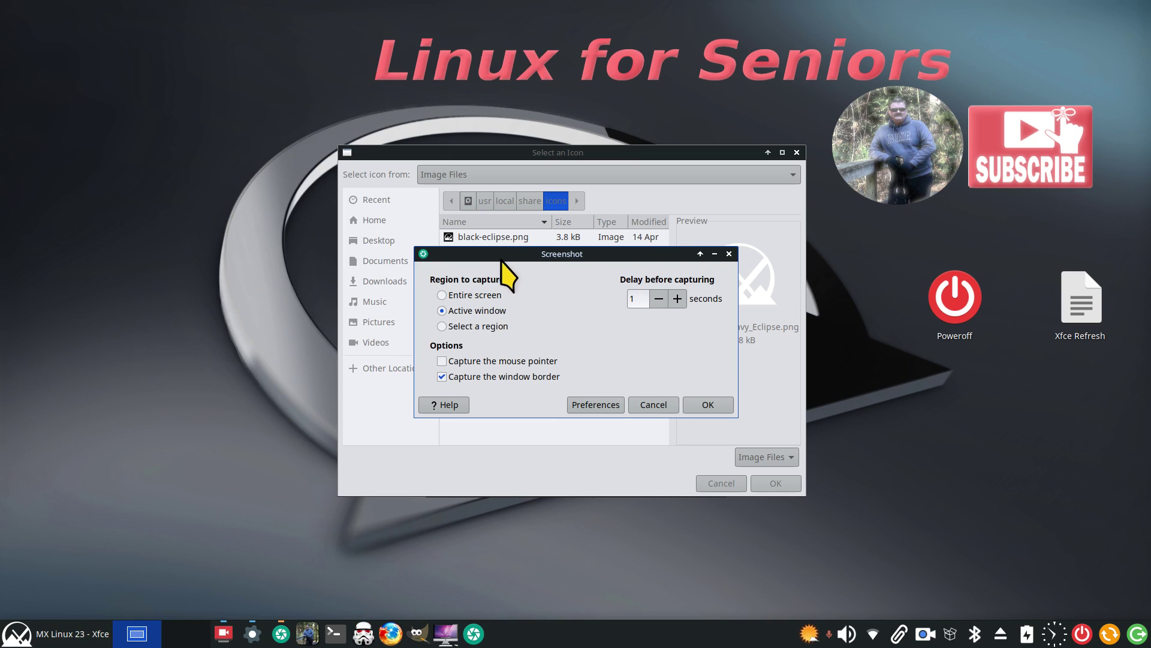
{"action": "left_click_drag", "start_coordinate": [509, 251], "coordinate": [920, 367]}
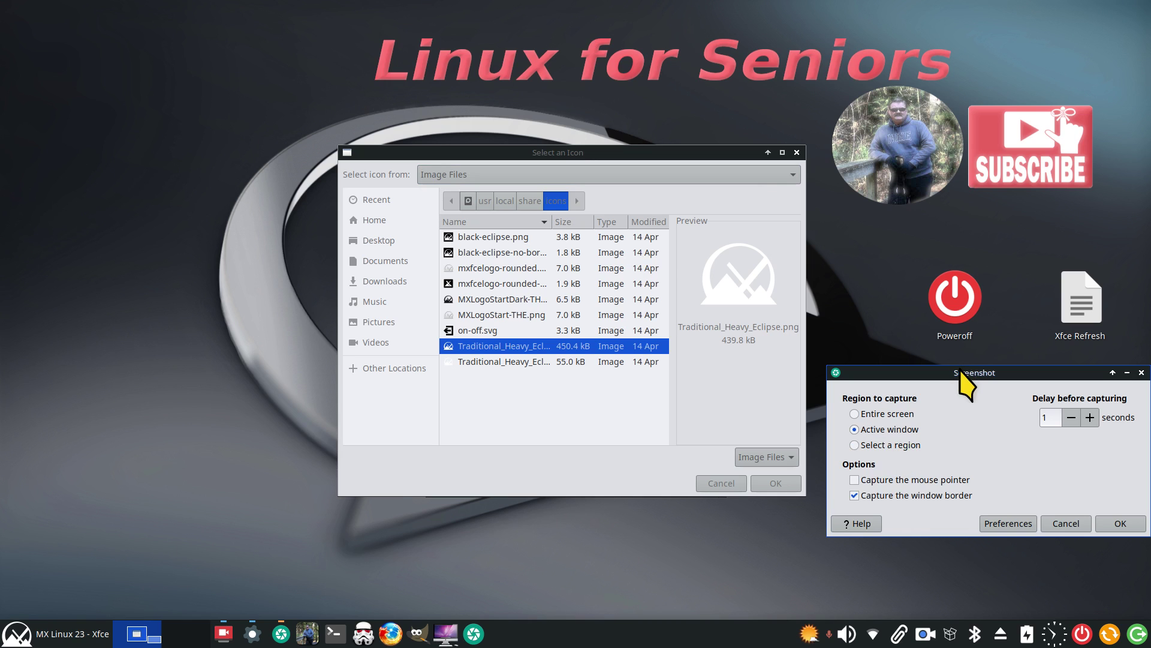
{"action": "left_click_drag", "start_coordinate": [961, 375], "coordinate": [607, 326]}
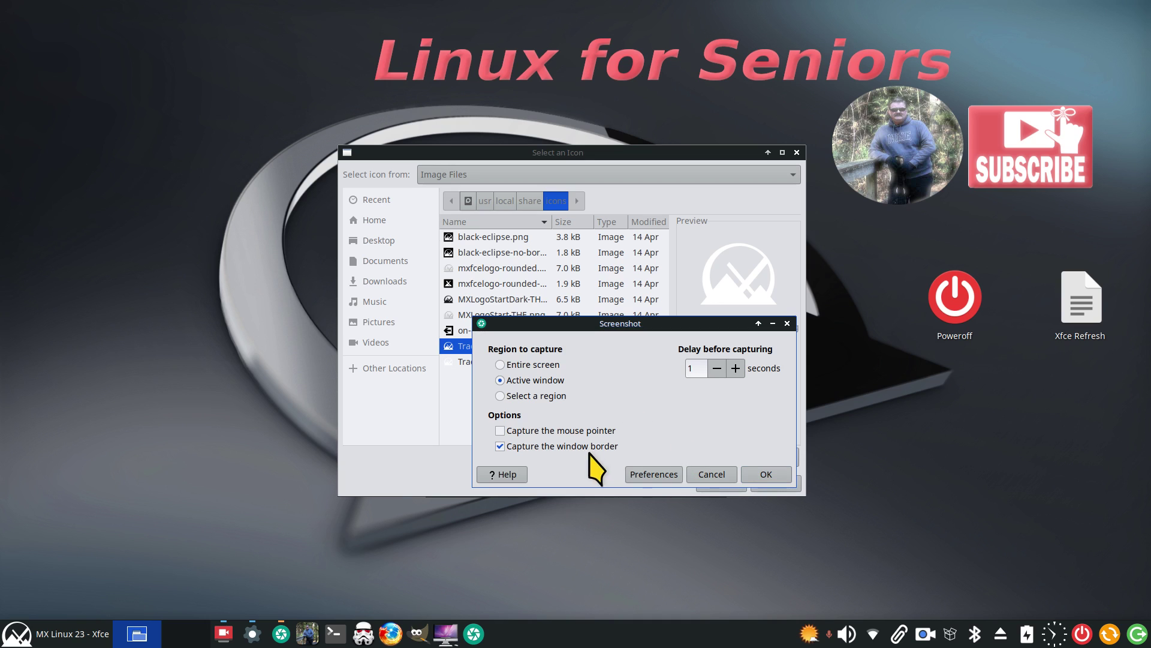
{"action": "left_click", "coordinate": [767, 474]}
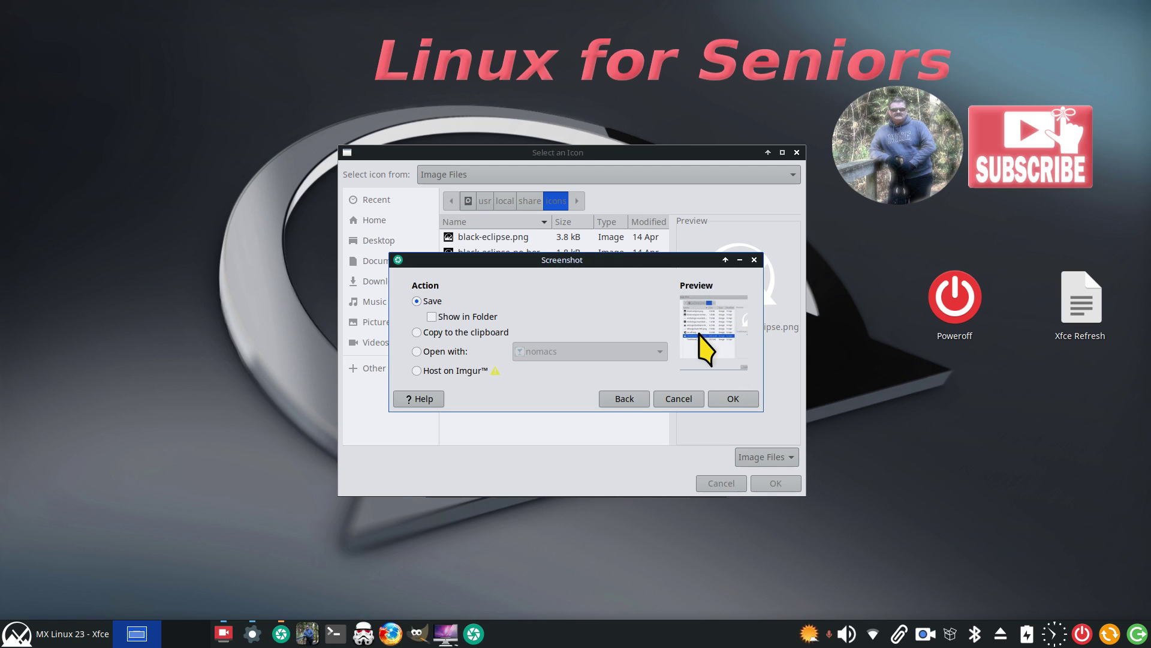
{"action": "left_click", "coordinate": [725, 400]}
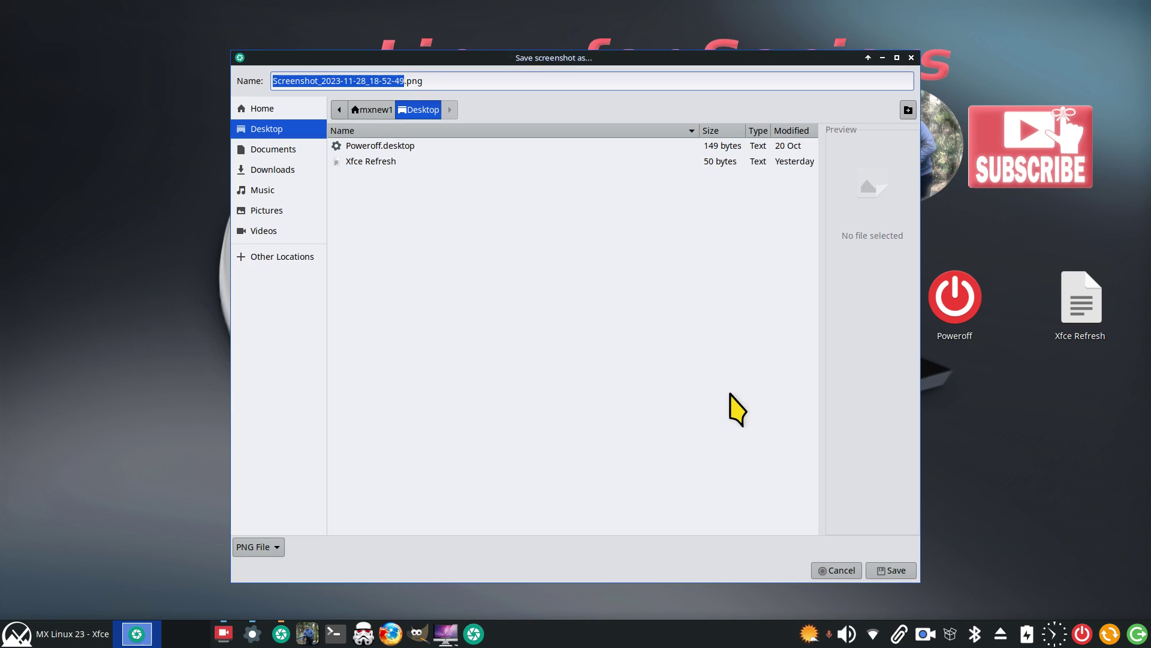
{"action": "left_click", "coordinate": [897, 569]}
View the saved screenshot from the desktop, close the image viewer and delete the screenshot file
{"action": "double_click", "coordinate": [65, 33]}
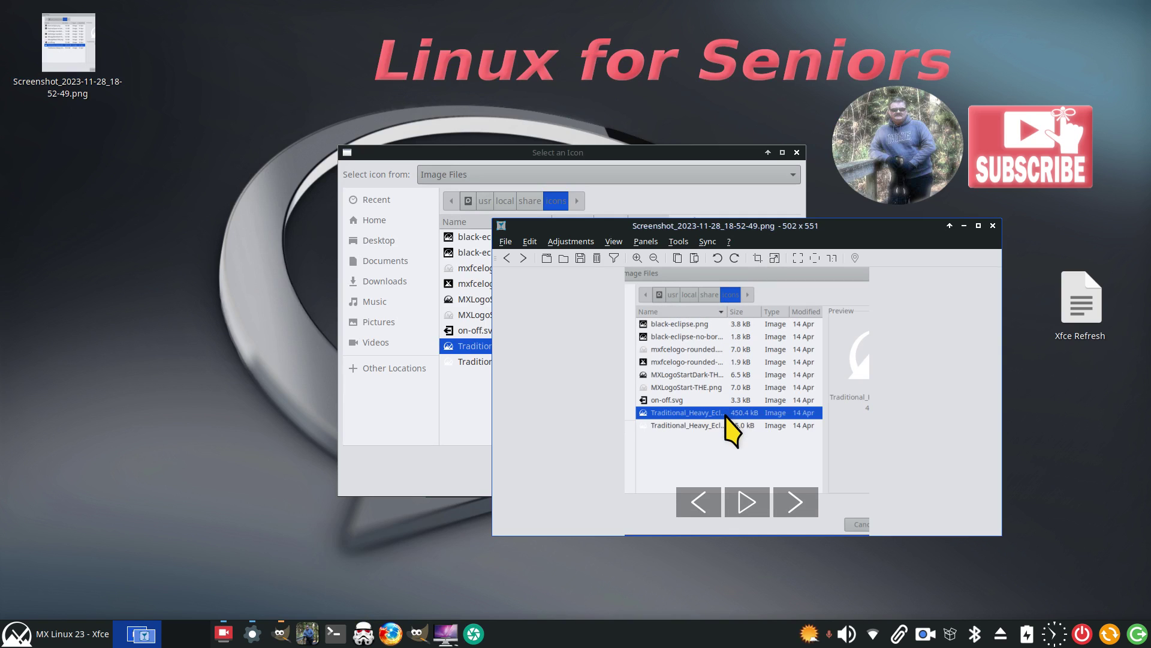
{"action": "left_click", "coordinate": [993, 225]}
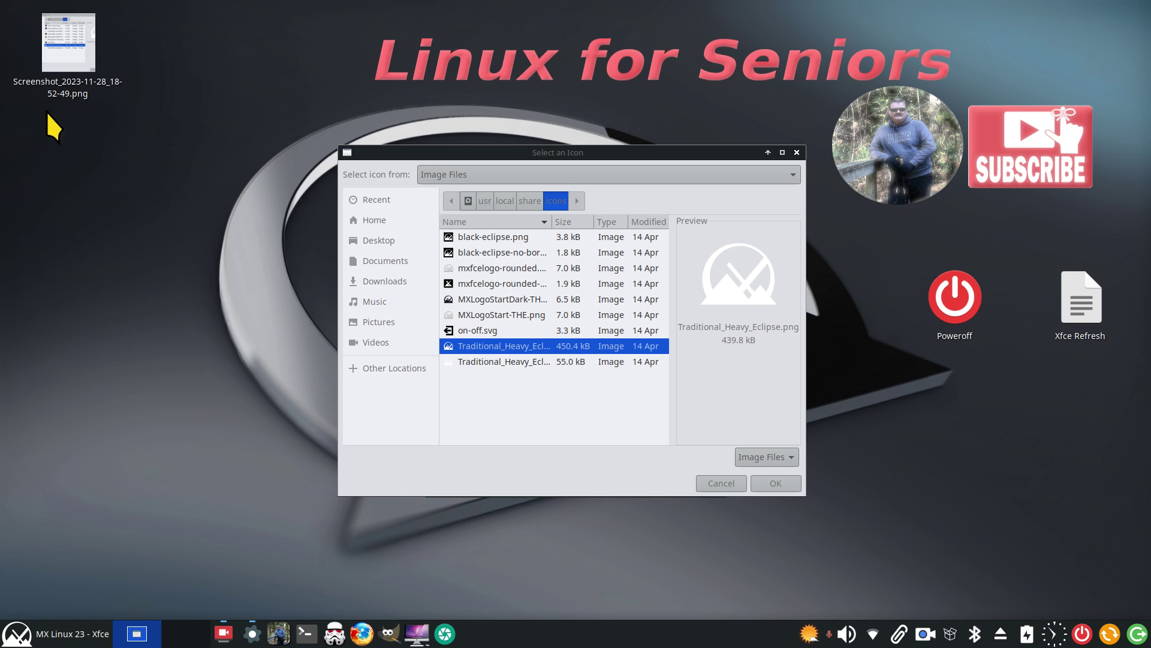
{"action": "left_click", "coordinate": [71, 37]}
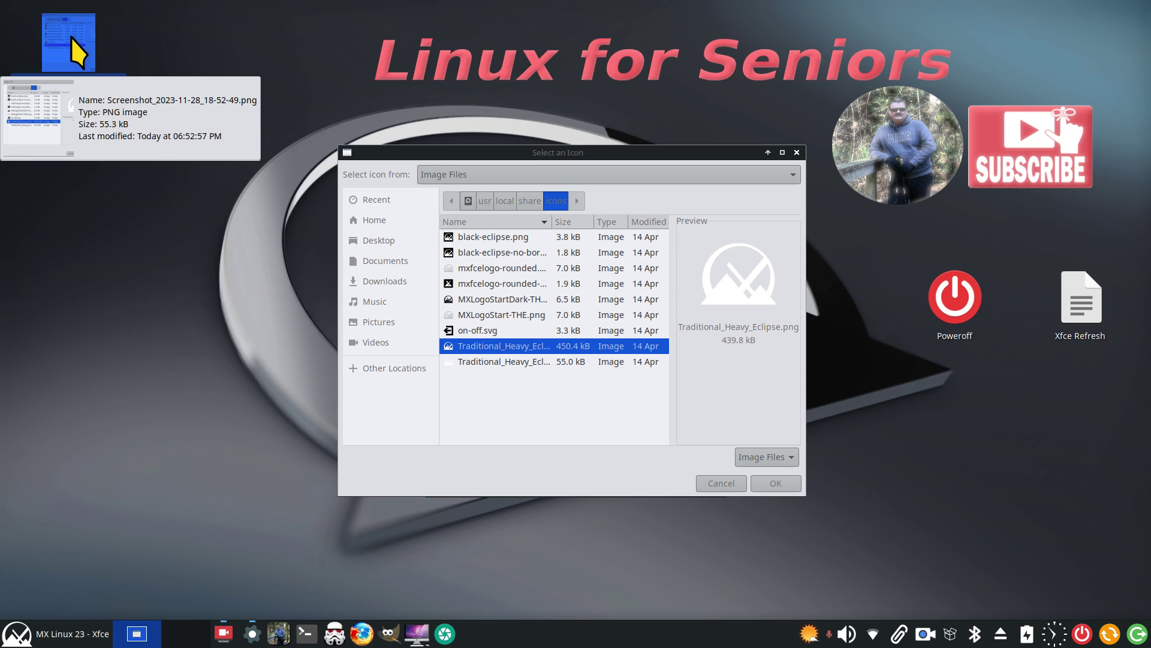
{"action": "key", "text": "Delete"}
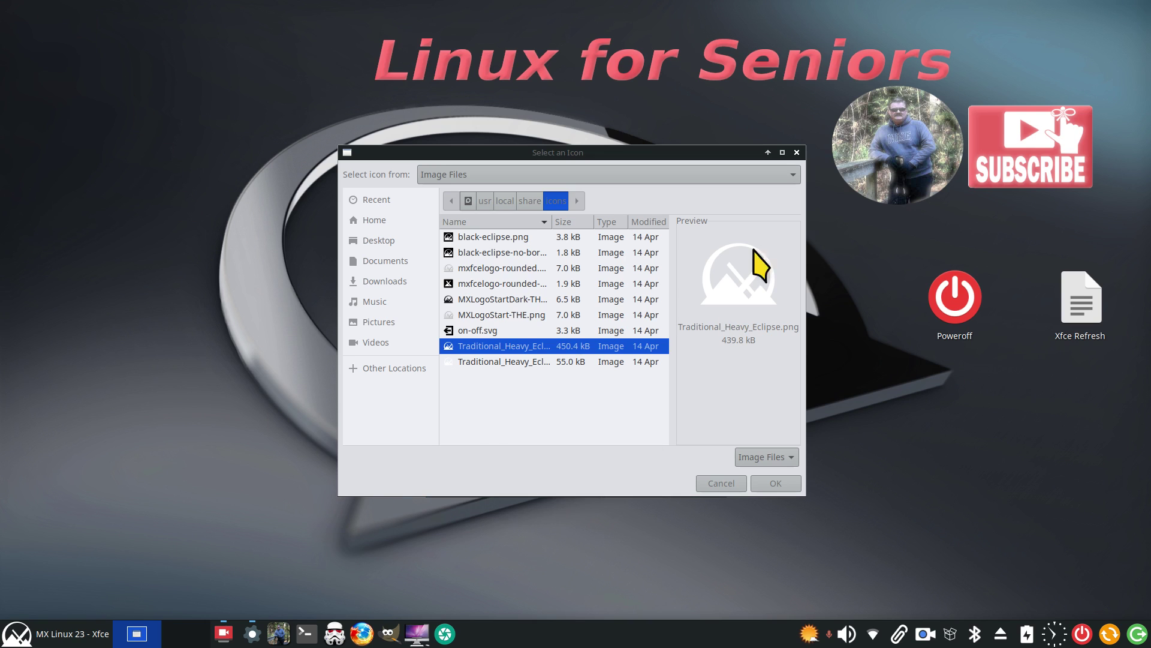
Close the icon chooser and the Whisker Menu properties
{"action": "left_click", "coordinate": [797, 152]}
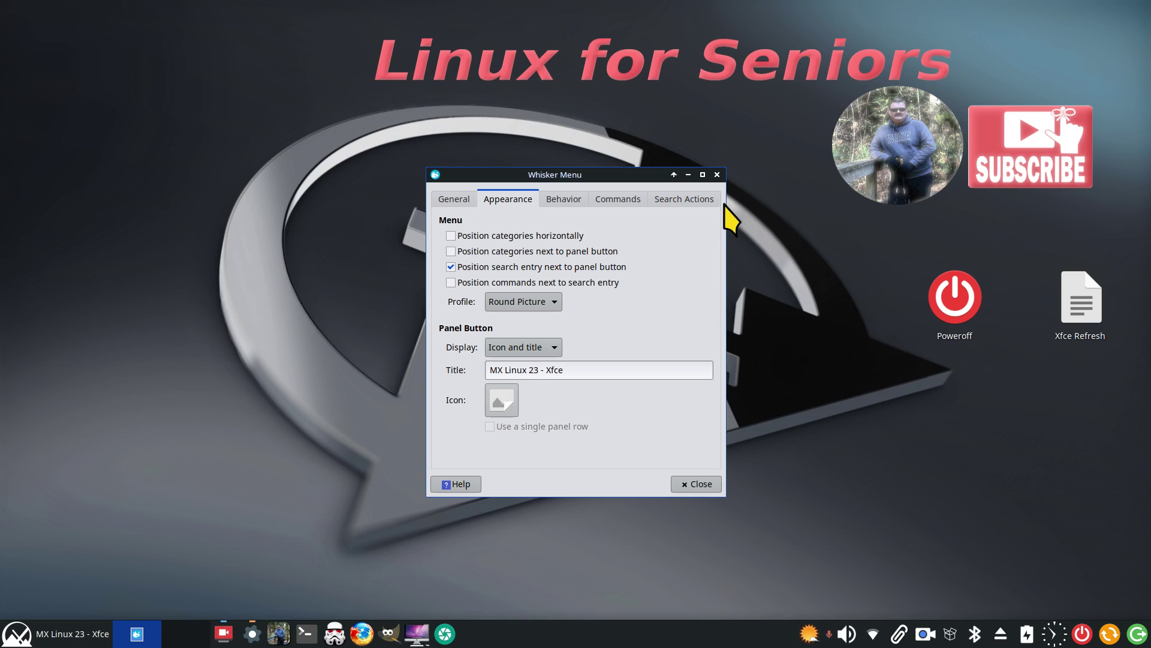
{"action": "left_click", "coordinate": [717, 174]}
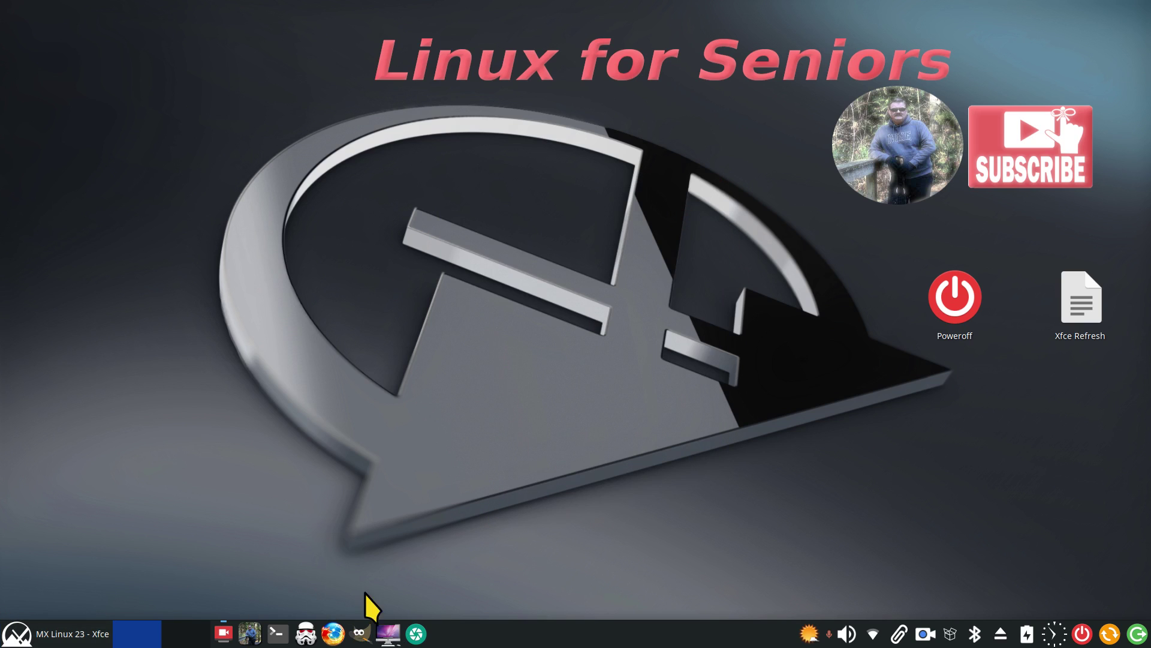
View logo-11-28-23.png from the scr folder inside Pictures, and close the image viewer and the file manager
{"action": "left_click", "coordinate": [387, 636]}
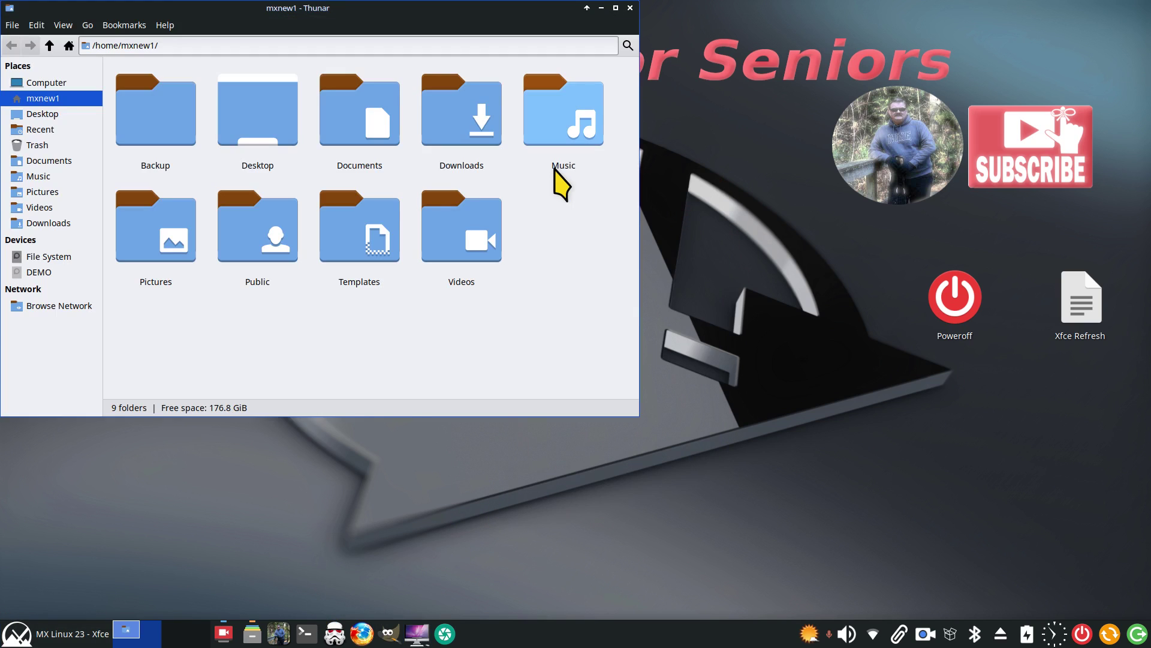
{"action": "left_click_drag", "start_coordinate": [290, 16], "coordinate": [481, 127]}
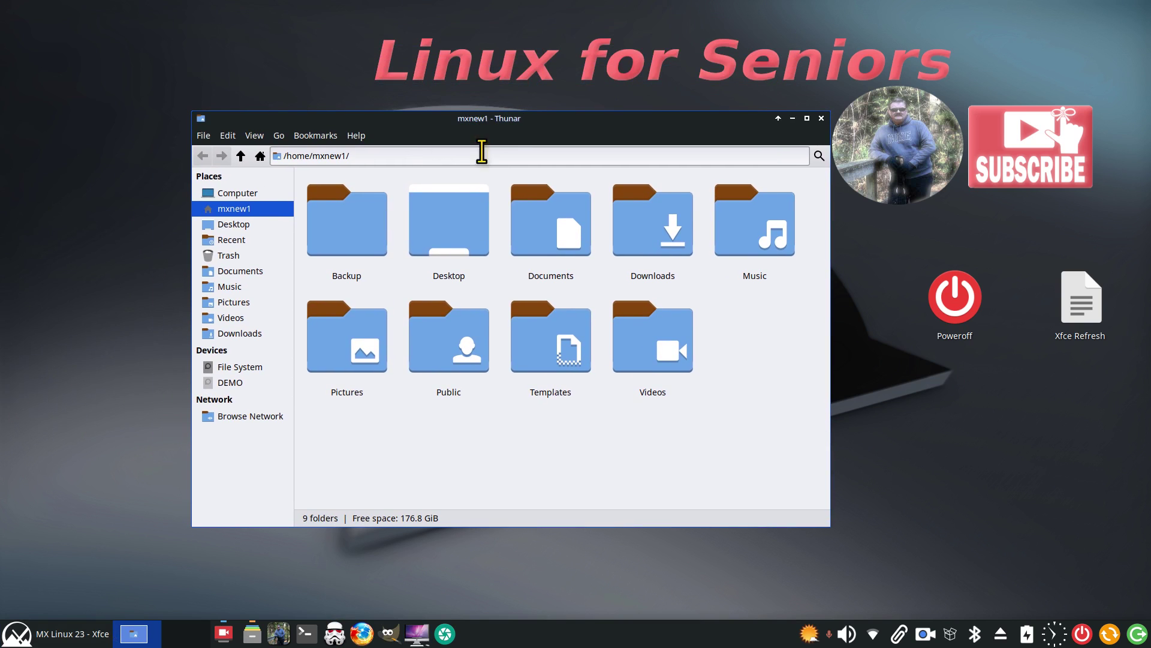
{"action": "double_click", "coordinate": [337, 344]}
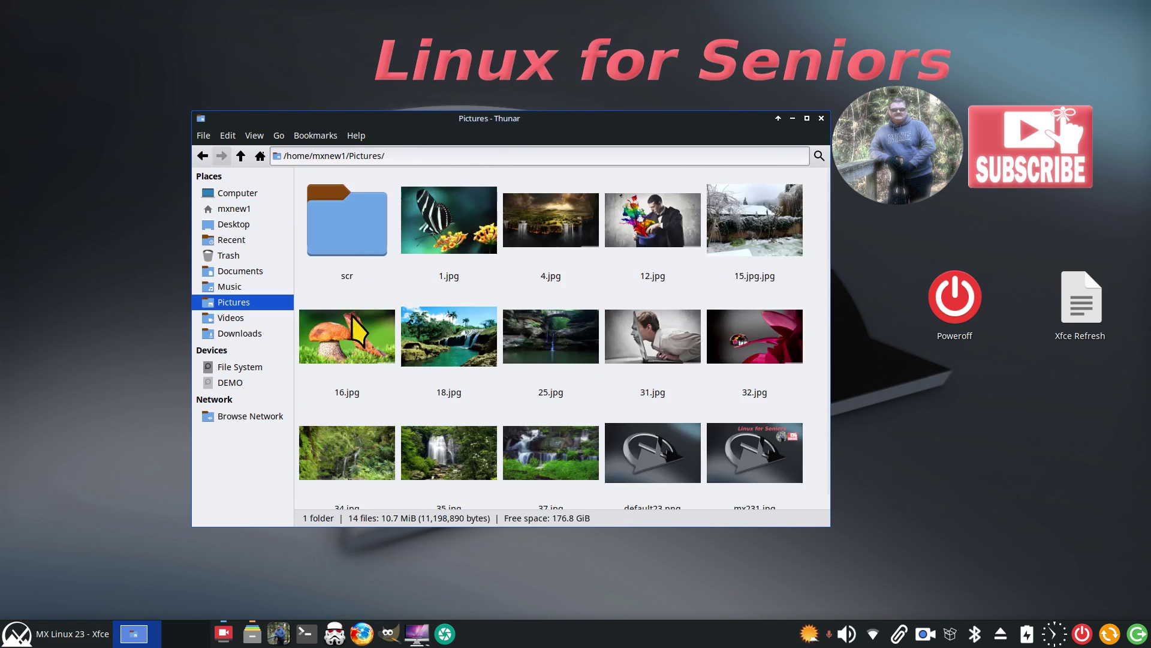
{"action": "left_click", "coordinate": [352, 238]}
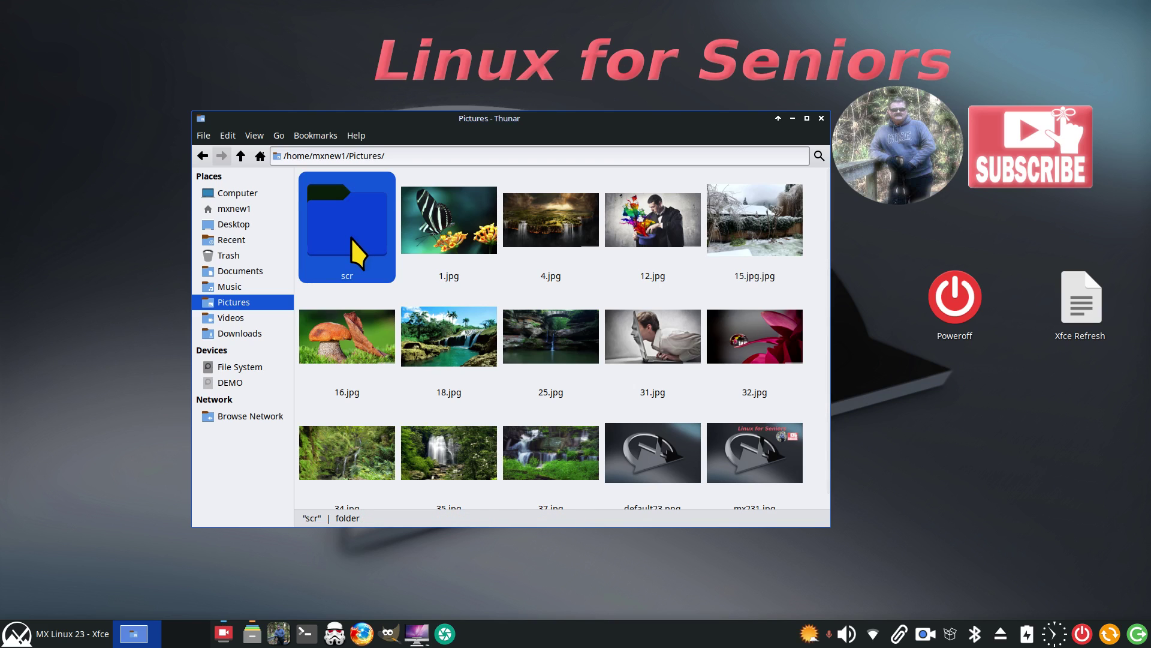
{"action": "double_click", "coordinate": [351, 238]}
{"action": "double_click", "coordinate": [454, 216]}
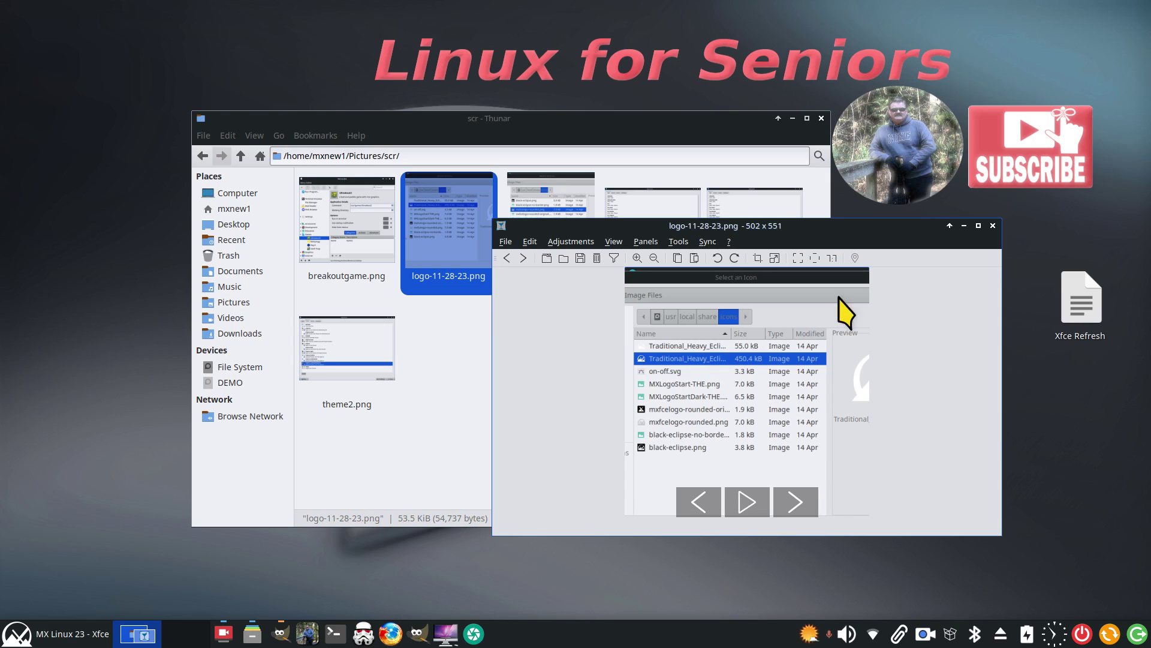
{"action": "left_click", "coordinate": [993, 226]}
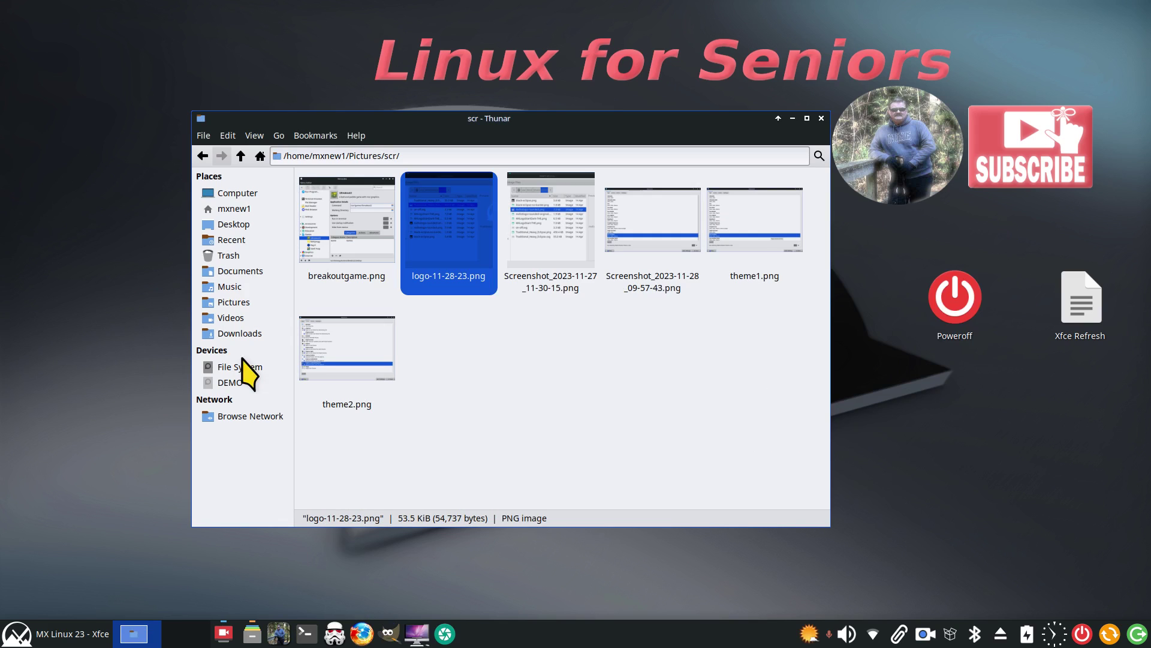
{"action": "left_click", "coordinate": [821, 118]}
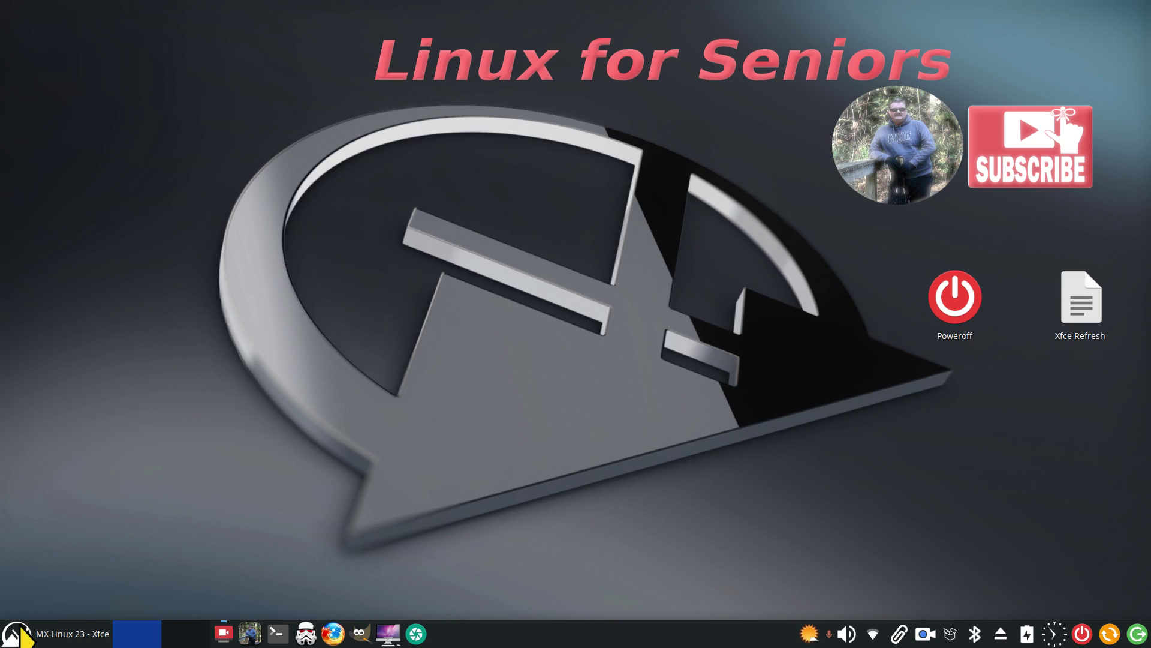
Open the Whisker Menu panel button's icon chooser and search All Icons for "mx"
{"action": "right_click", "coordinate": [21, 630]}
{"action": "left_click", "coordinate": [39, 561]}
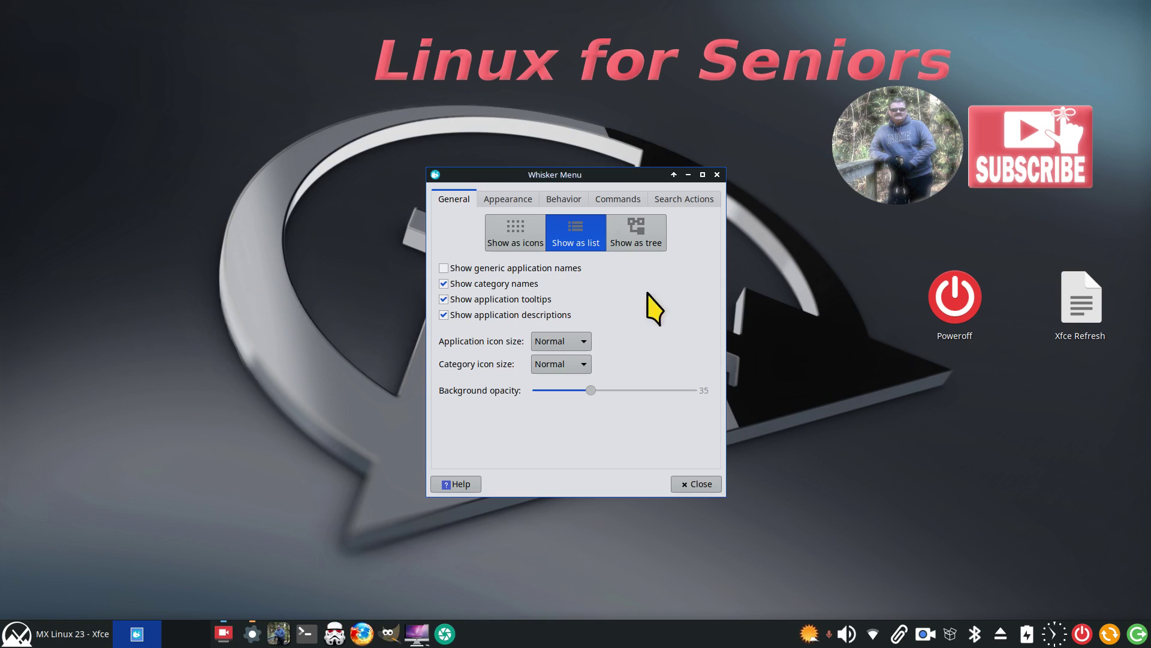
{"action": "left_click", "coordinate": [507, 200]}
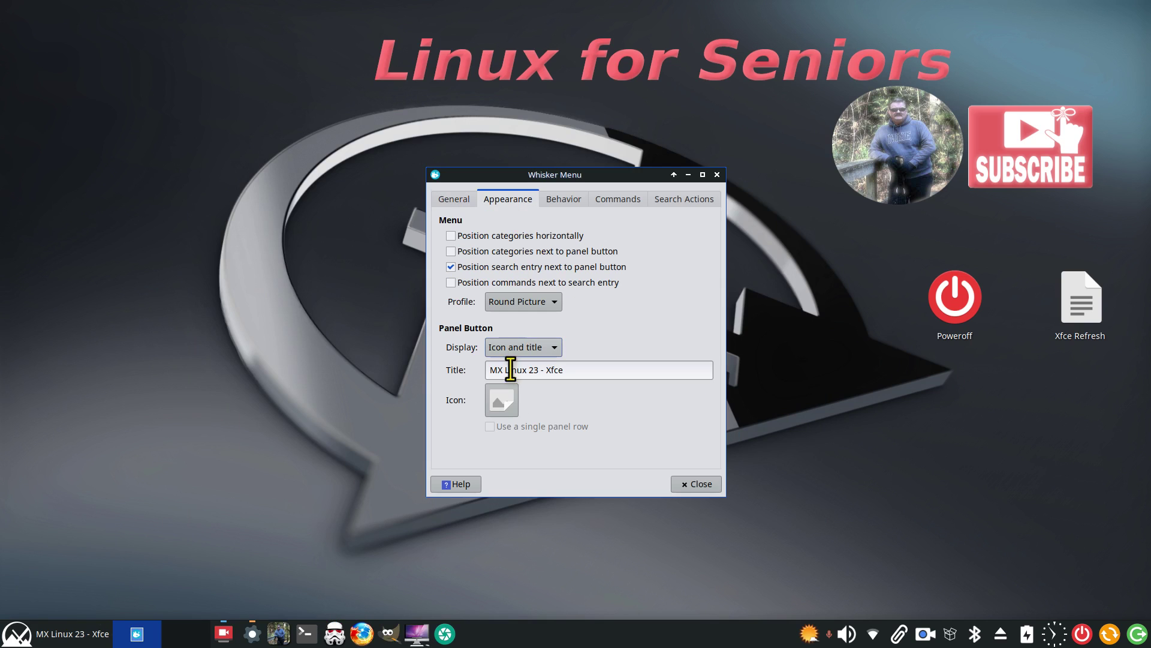
{"action": "left_click", "coordinate": [502, 399]}
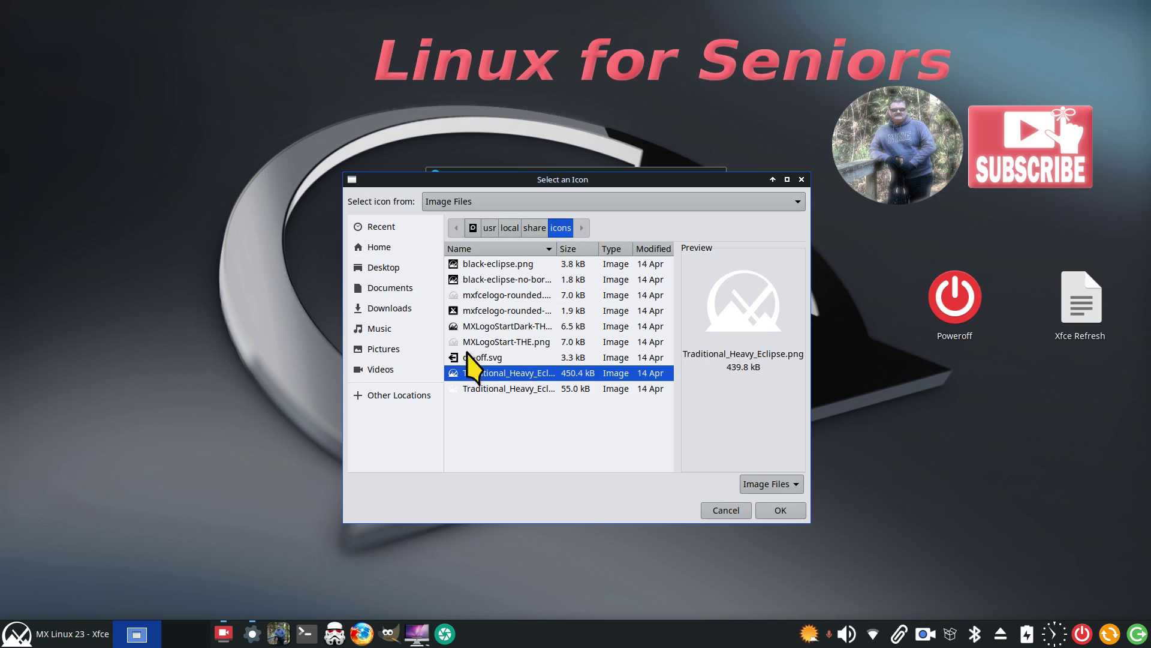
{"action": "left_click", "coordinate": [490, 202]}
{"action": "left_click", "coordinate": [492, 183]}
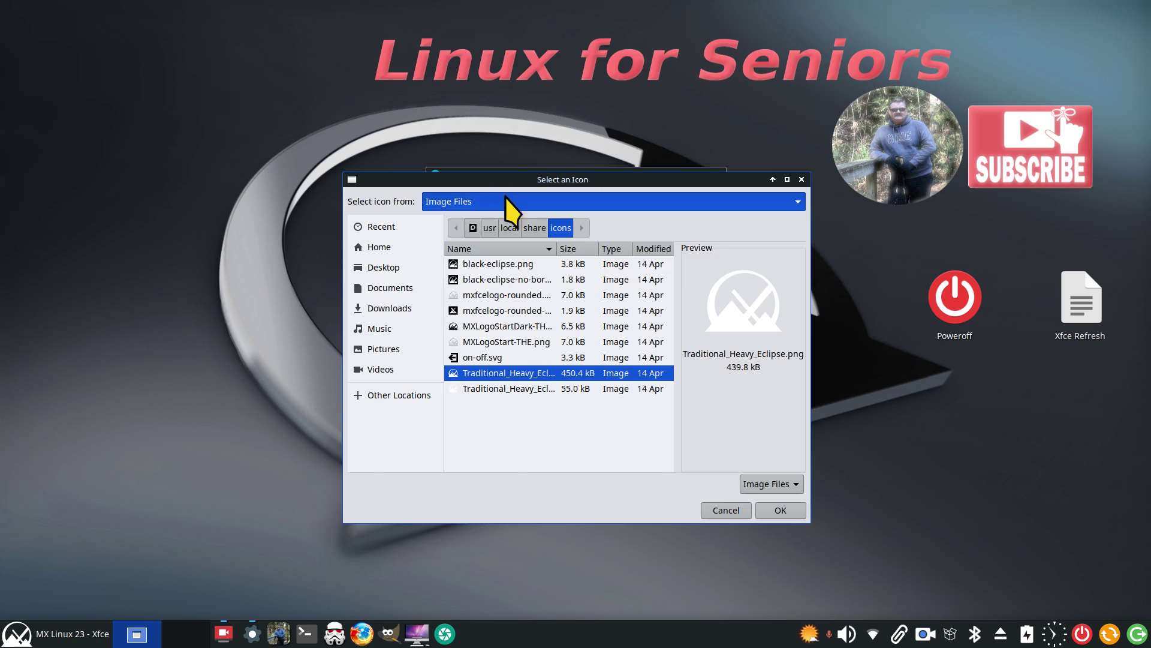
{"action": "left_click", "coordinate": [476, 227]}
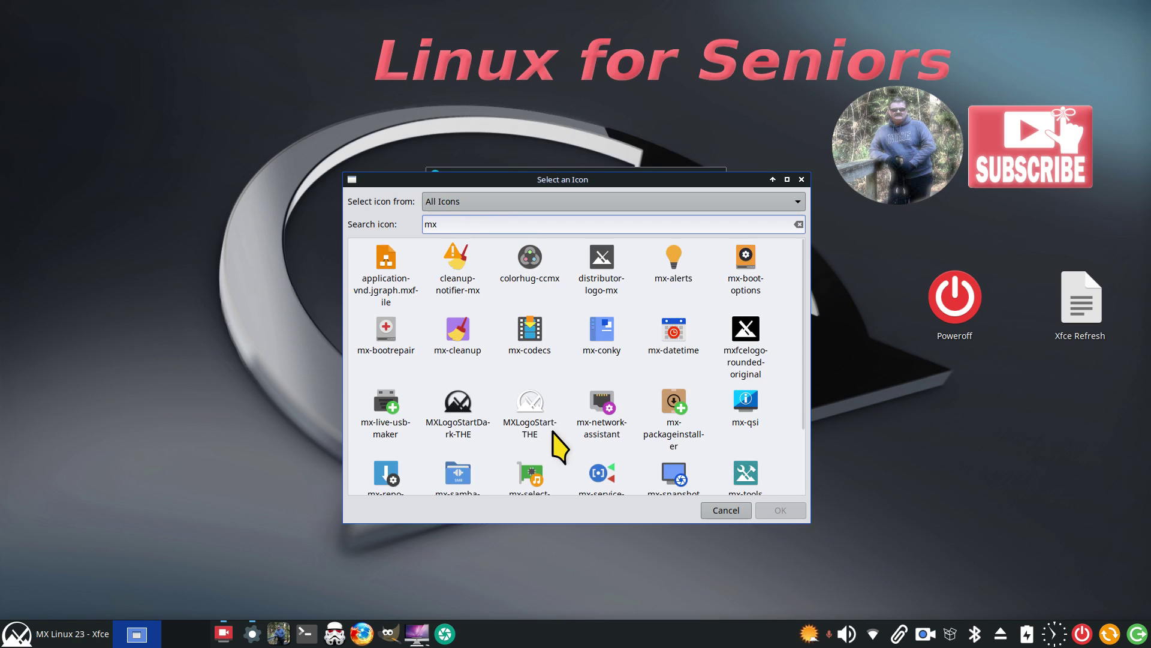
Set the panel button's icon to the image file box10.png from Documents/icons and close the Whisker Menu properties
{"action": "left_click", "coordinate": [655, 202]}
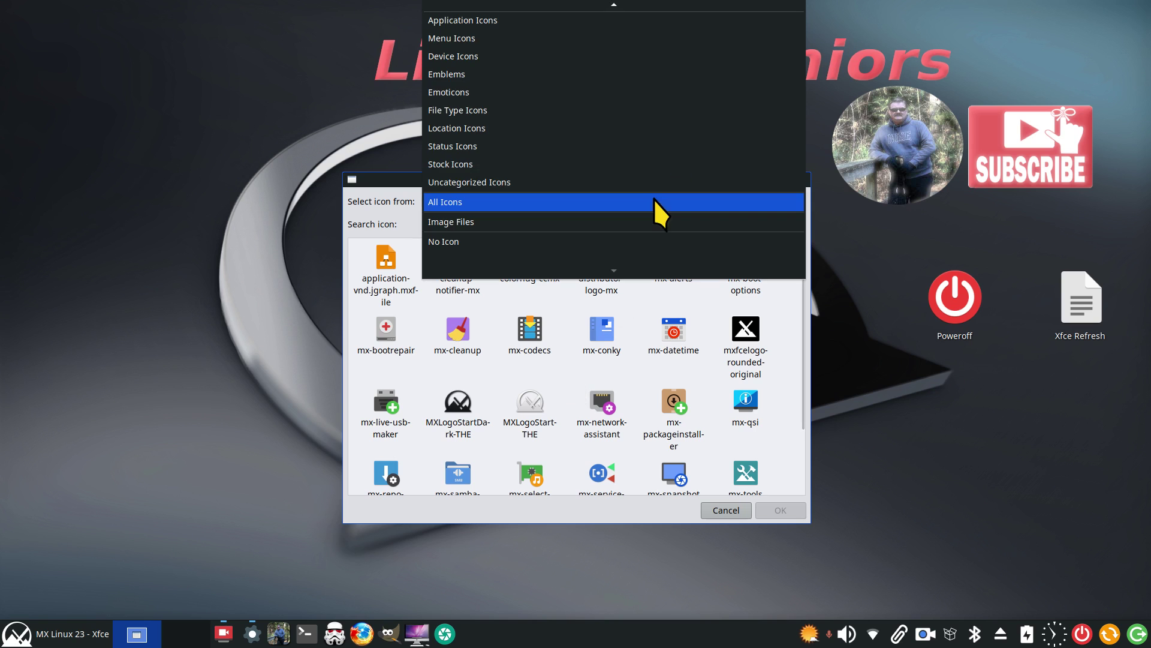
{"action": "left_click", "coordinate": [658, 222]}
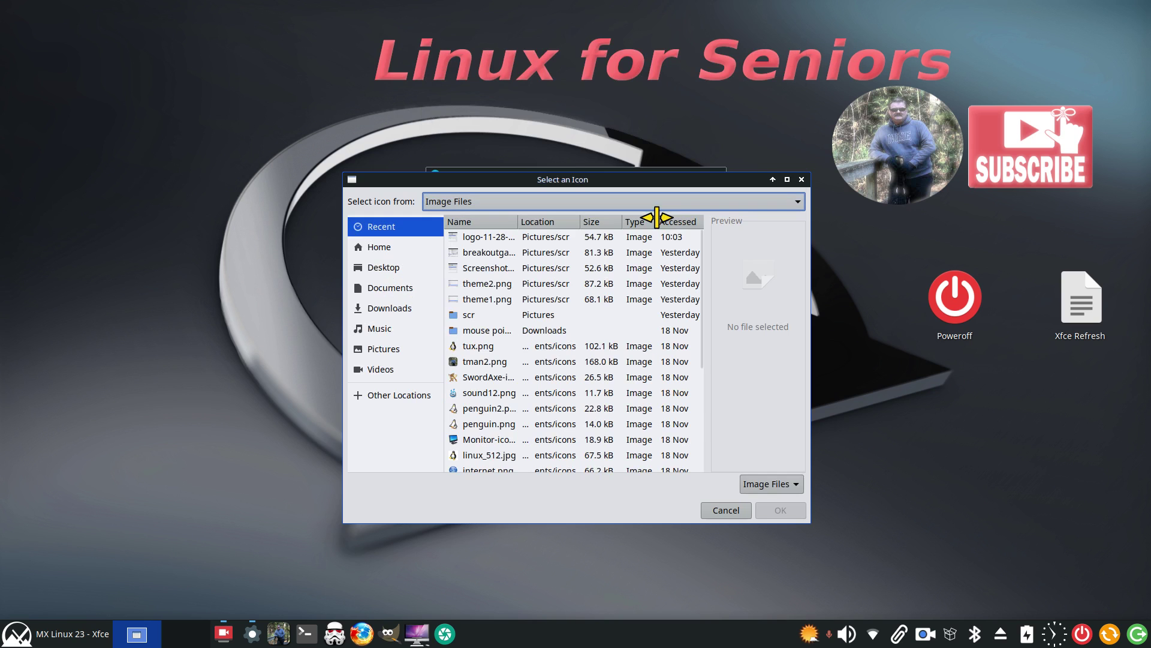
{"action": "left_click", "coordinate": [398, 288]}
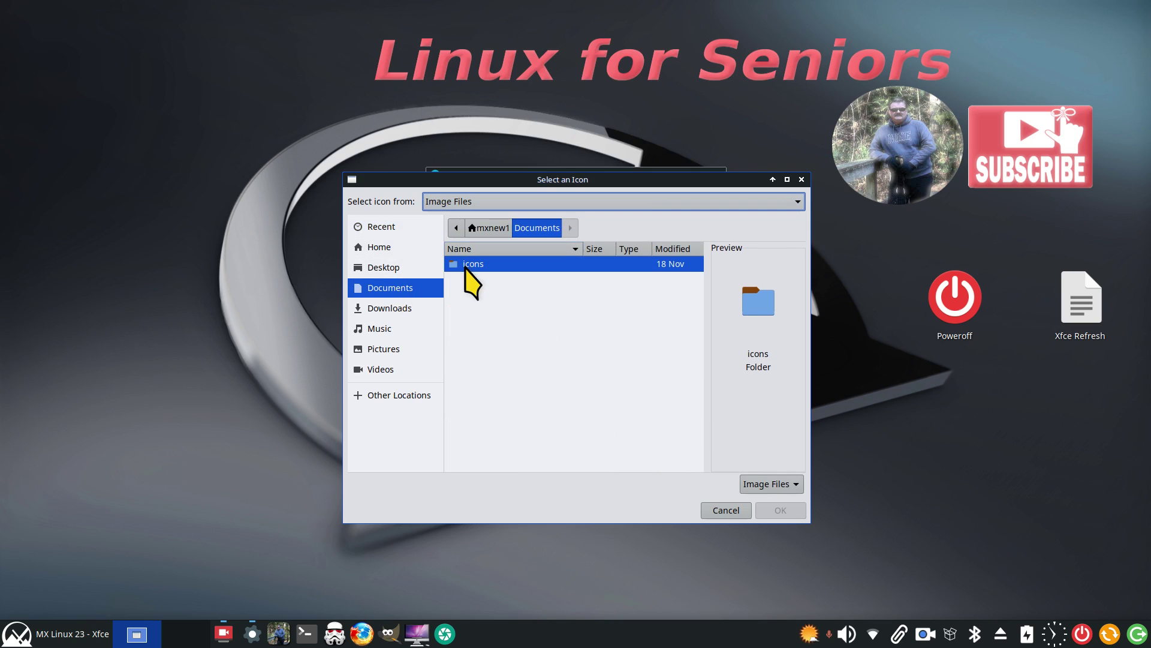
{"action": "double_click", "coordinate": [464, 264]}
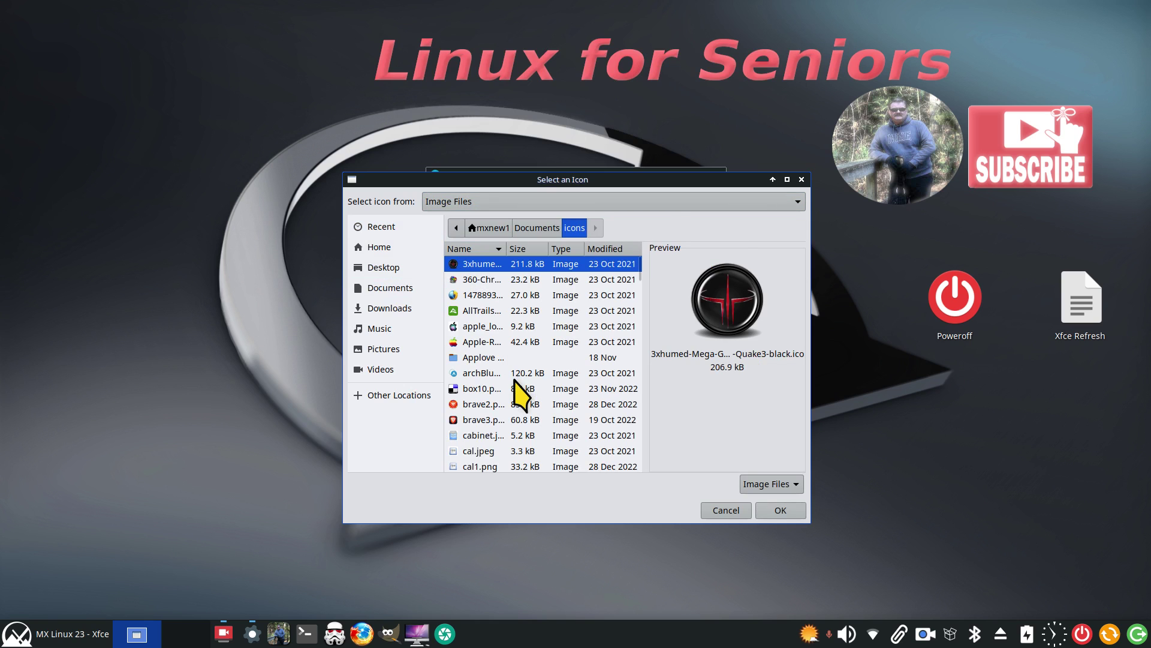
{"action": "left_click", "coordinate": [767, 509]}
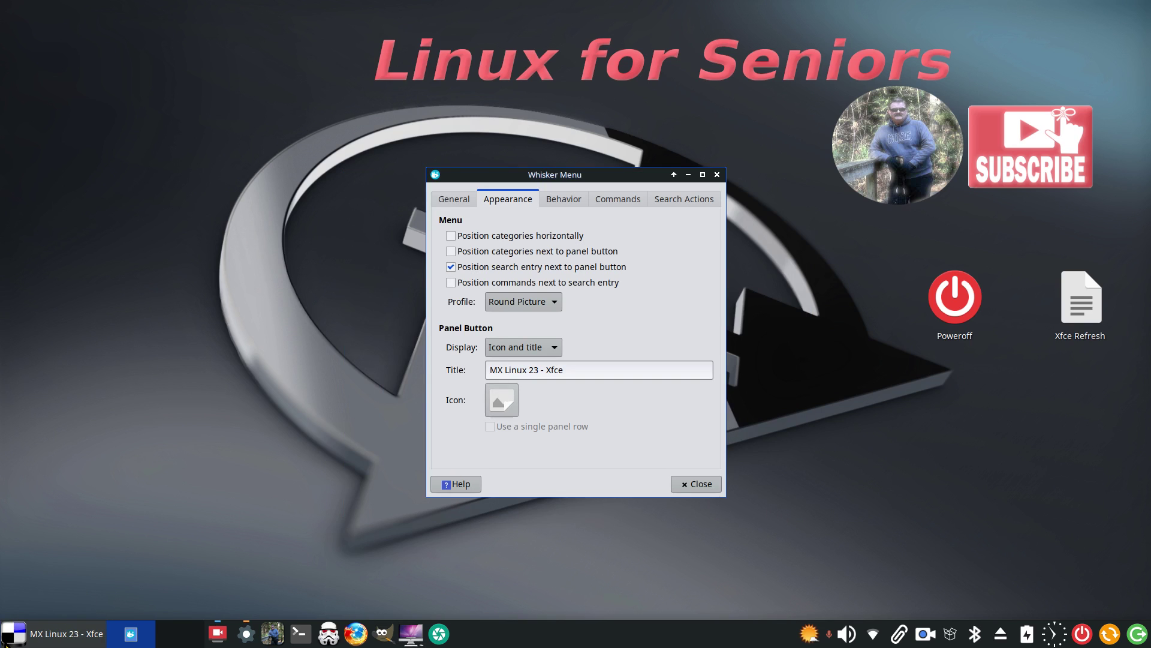
{"action": "left_click", "coordinate": [696, 484]}
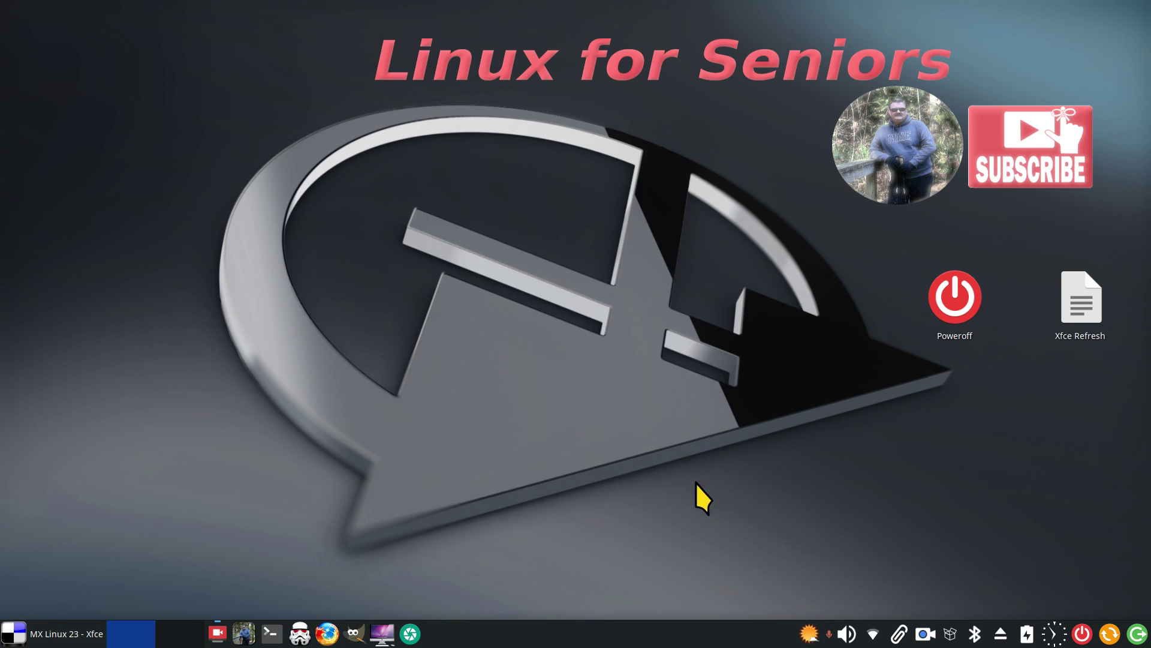
Switch both the appearance style and the icon theme to Adwaita in the Appearance settings and close them
{"action": "left_click", "coordinate": [9, 642]}
{"action": "left_click", "coordinate": [279, 83]}
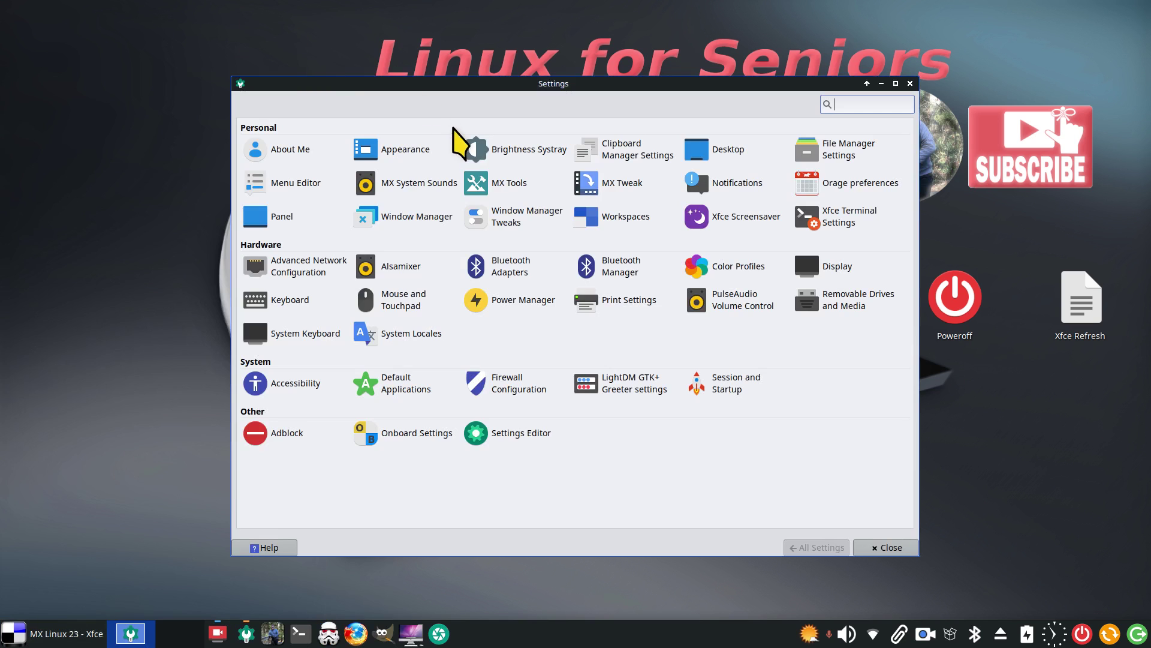
{"action": "left_click", "coordinate": [420, 155]}
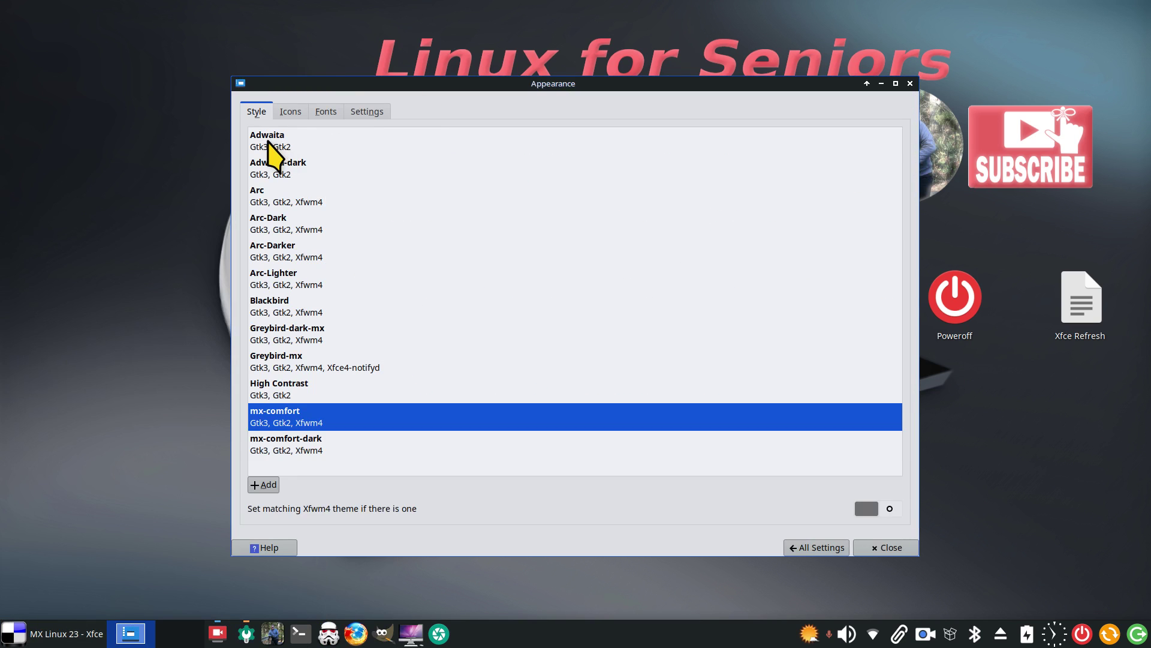
{"action": "left_click", "coordinate": [268, 143]}
{"action": "left_click", "coordinate": [304, 112]}
{"action": "left_click", "coordinate": [307, 144]}
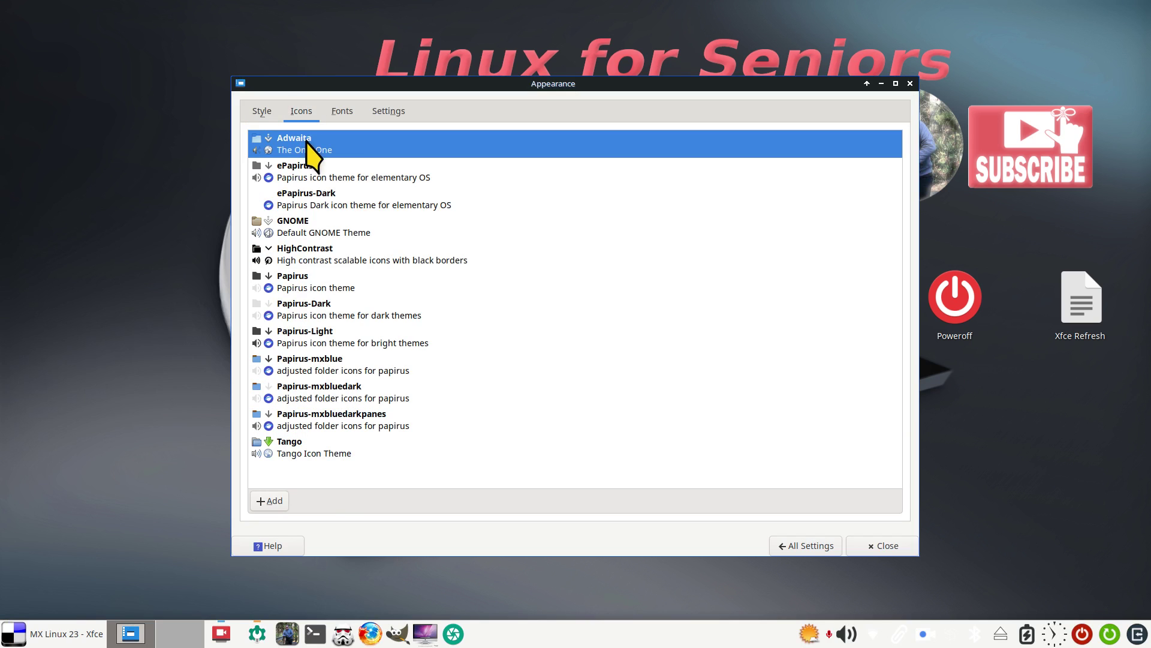
{"action": "left_click", "coordinate": [877, 545]}
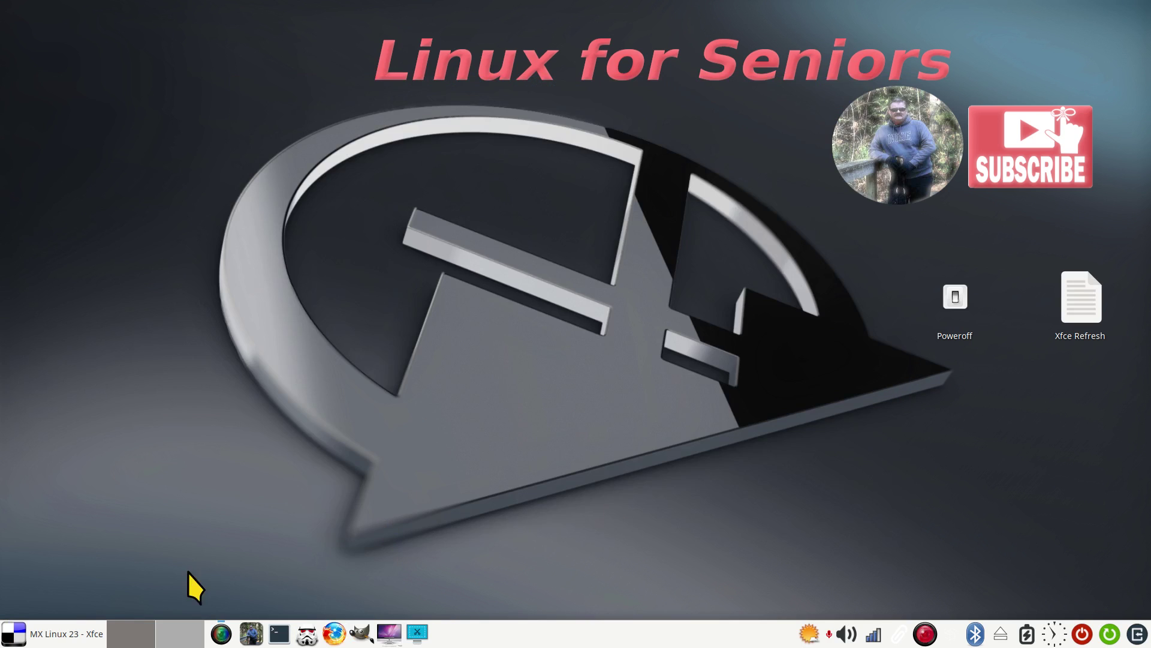
Set the appearance style to mx-comfort and the icon theme to Papirus-mxbluedarkpanes, and check the look of the Whisker Menu
{"action": "left_click", "coordinate": [12, 635]}
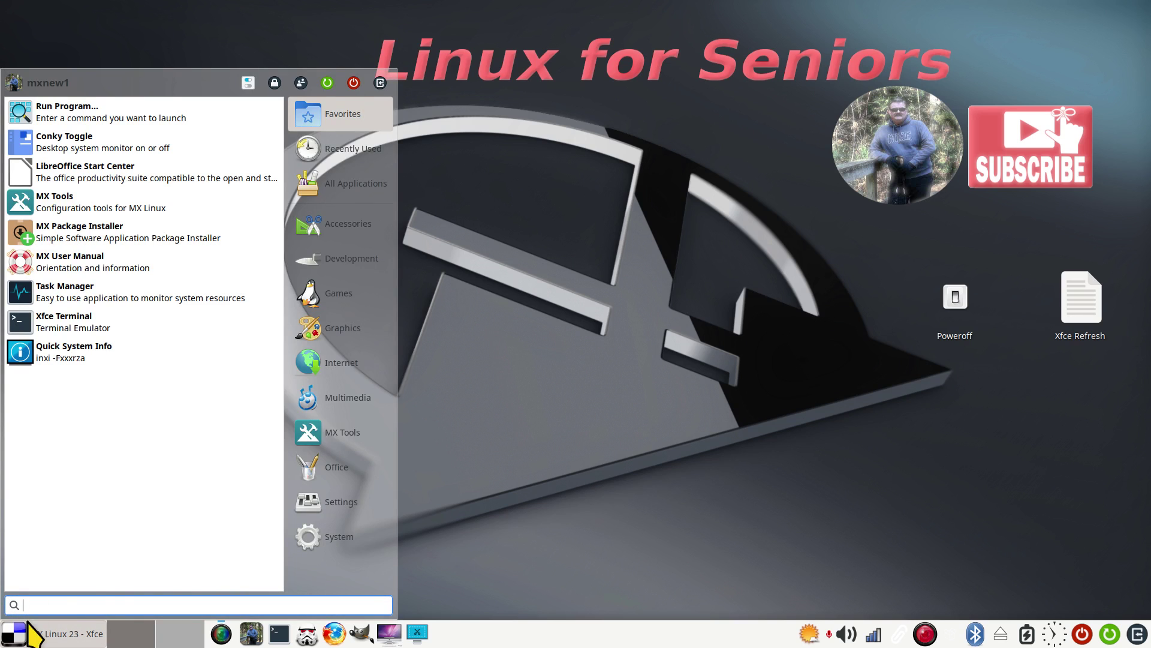
{"action": "left_click", "coordinate": [249, 84]}
{"action": "left_click", "coordinate": [406, 151]}
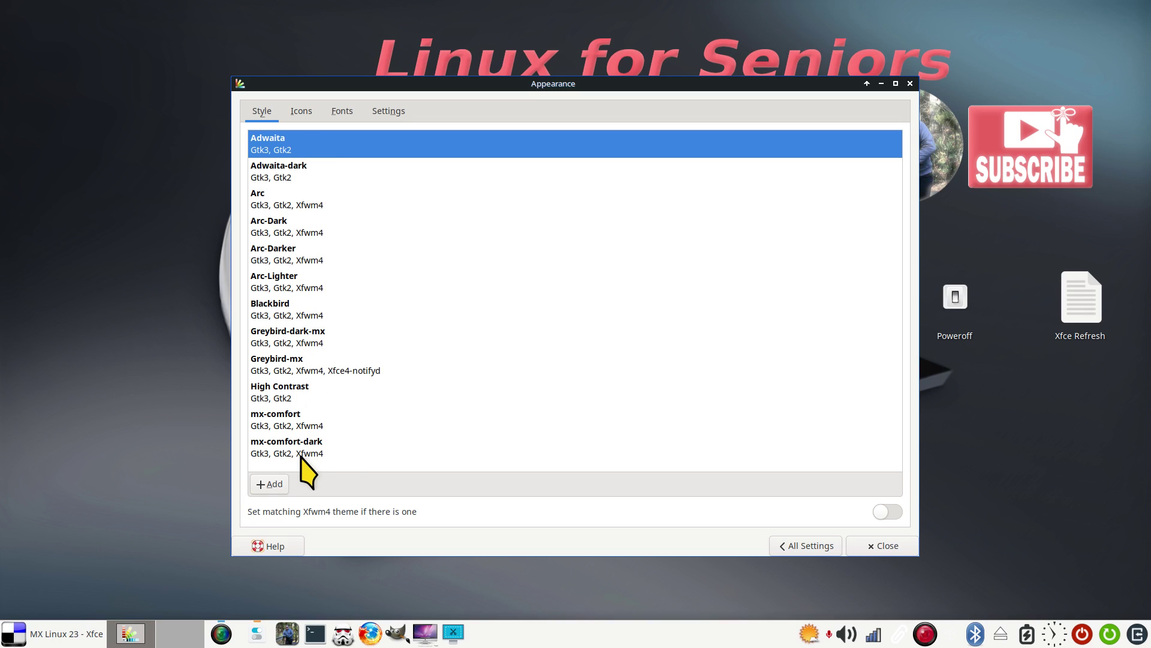
{"action": "left_click", "coordinate": [311, 423]}
{"action": "left_click", "coordinate": [291, 117]}
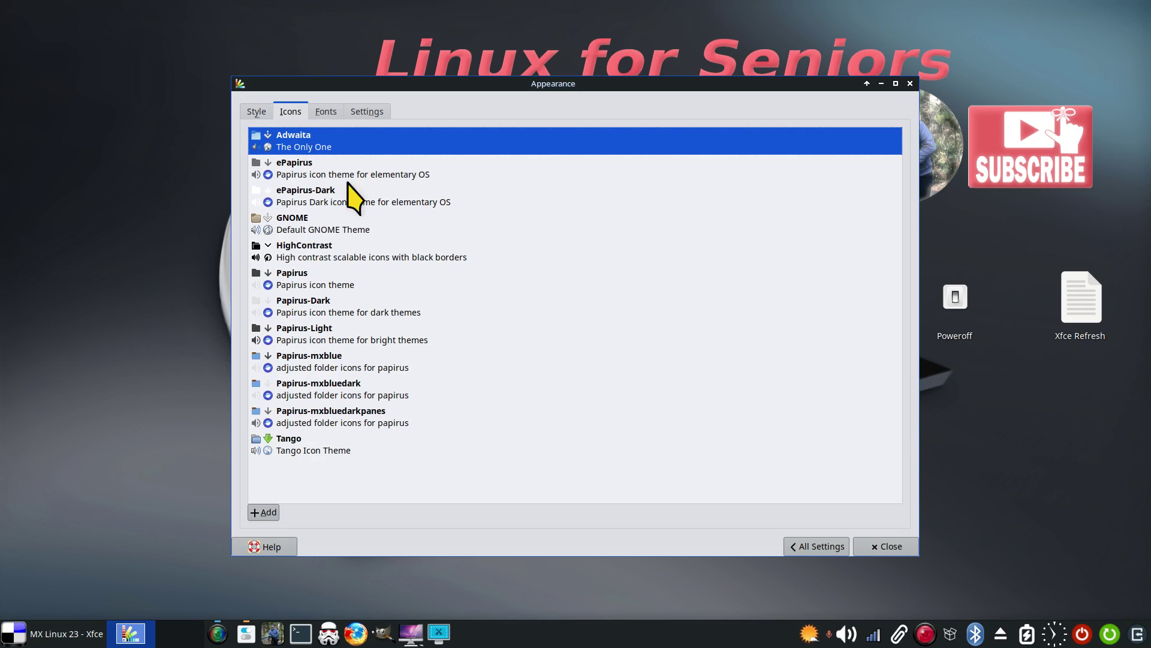
{"action": "left_click", "coordinate": [333, 418]}
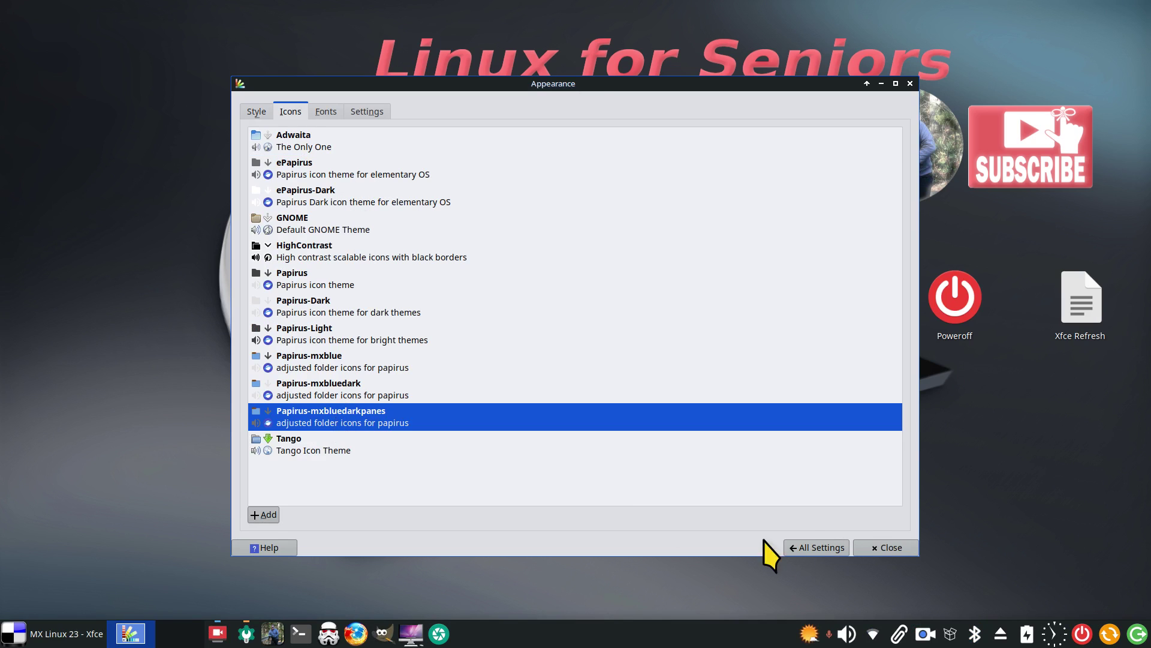
{"action": "left_click", "coordinate": [882, 547]}
{"action": "left_click", "coordinate": [11, 635]}
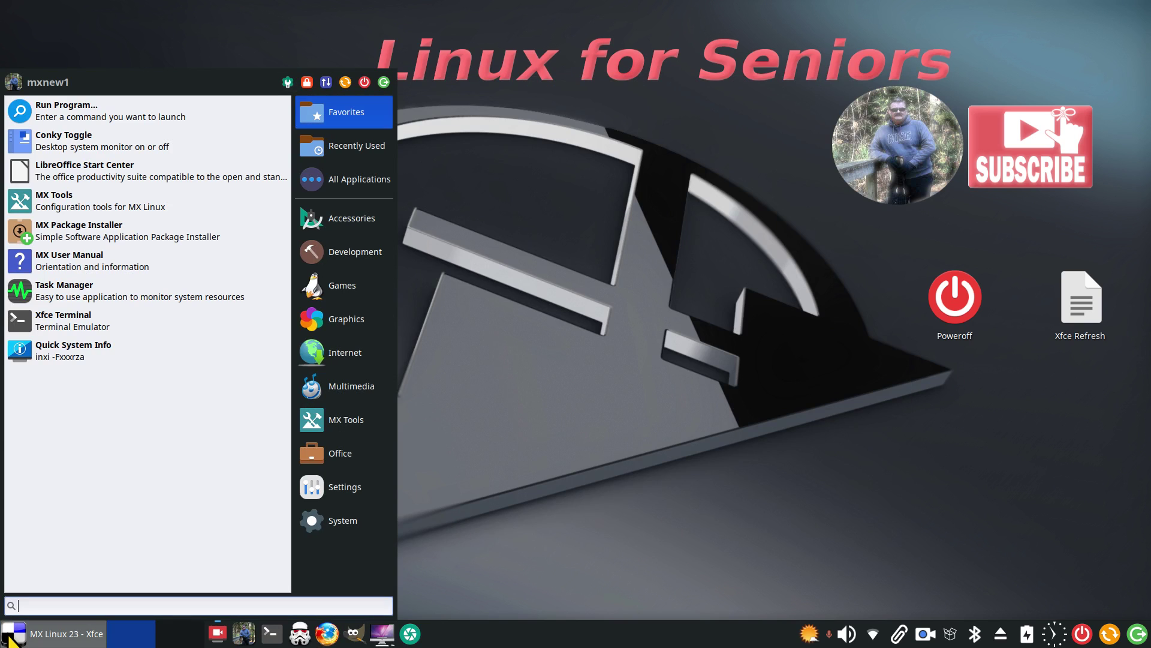
{"action": "left_click", "coordinate": [8, 635]}
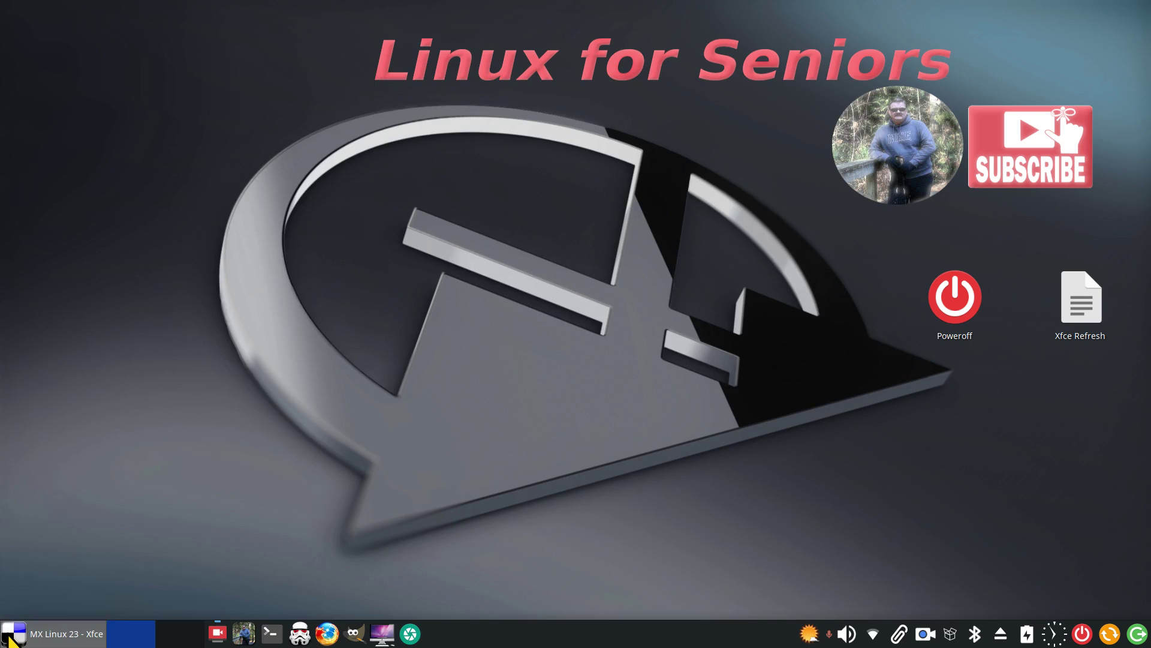
{"action": "right_click", "coordinate": [8, 635]}
{"action": "left_click", "coordinate": [56, 524]}
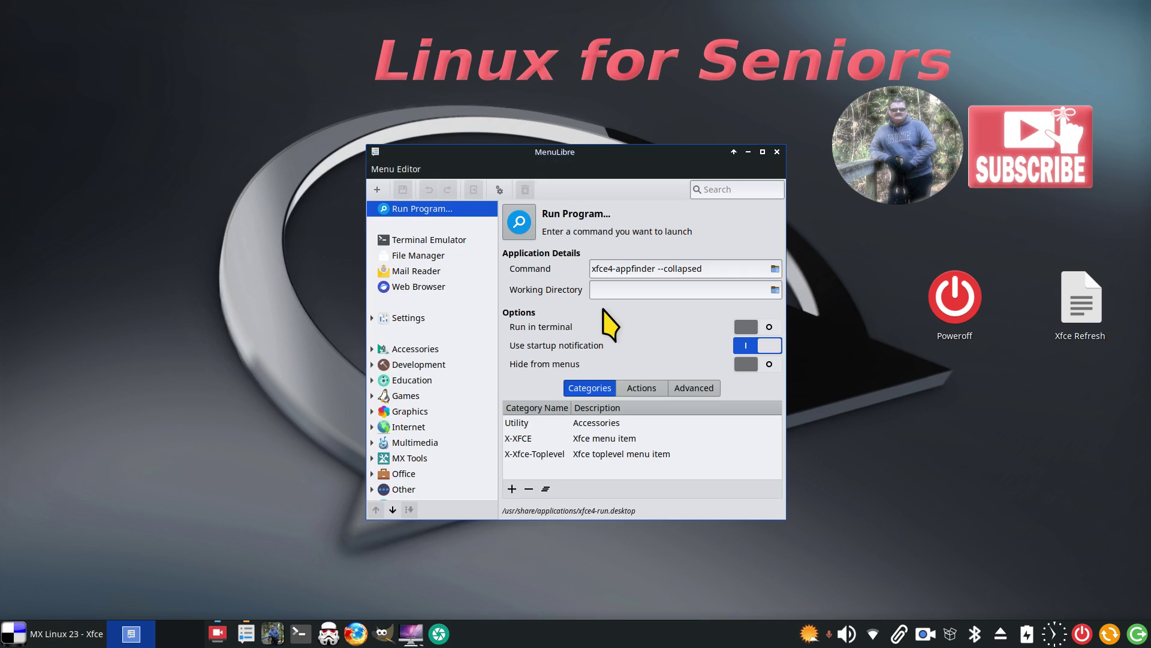
{"action": "left_click", "coordinate": [776, 152]}
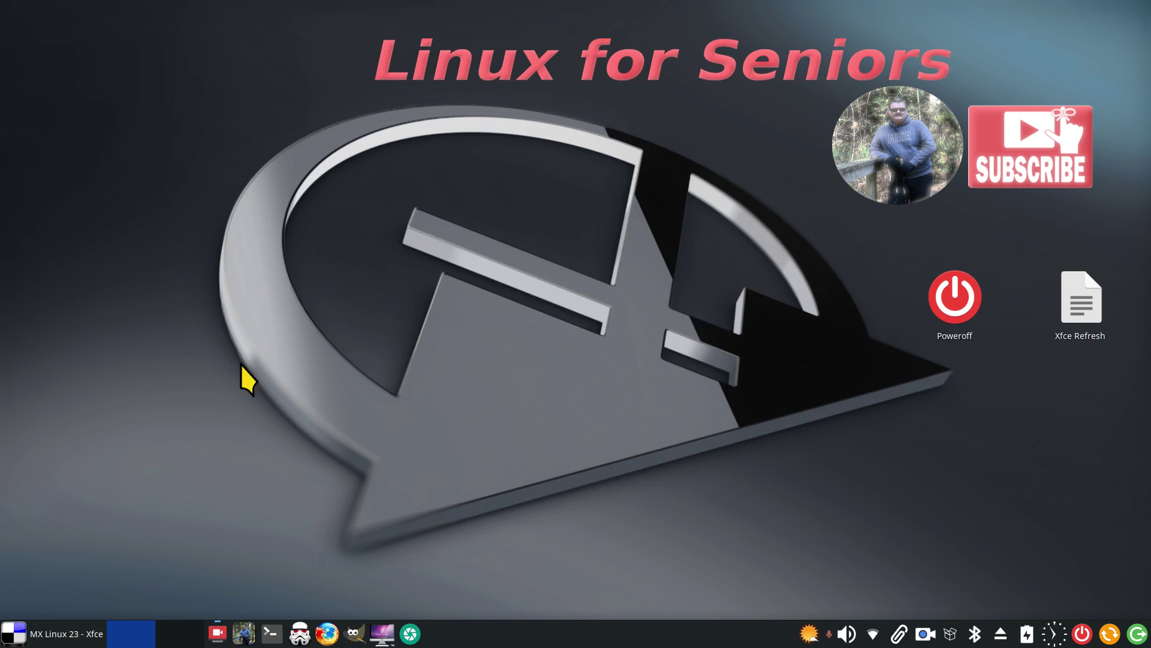
Open the Whisker Menu properties at the appearance settings
{"action": "right_click", "coordinate": [3, 640]}
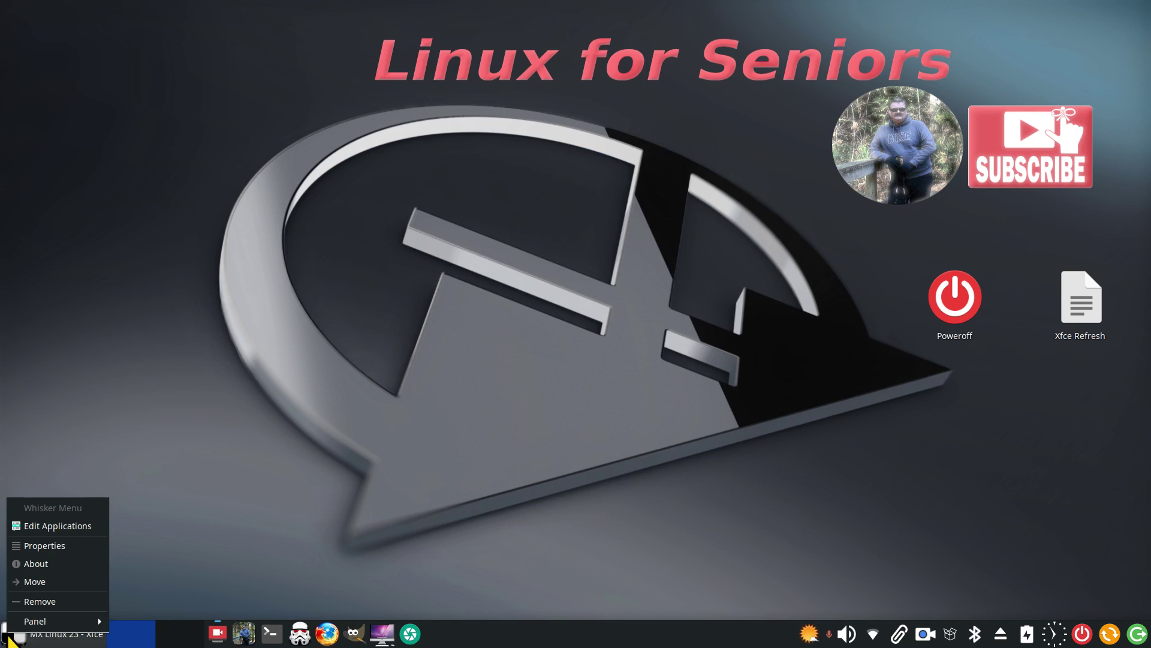
{"action": "left_click", "coordinate": [66, 546]}
{"action": "left_click", "coordinate": [505, 200]}
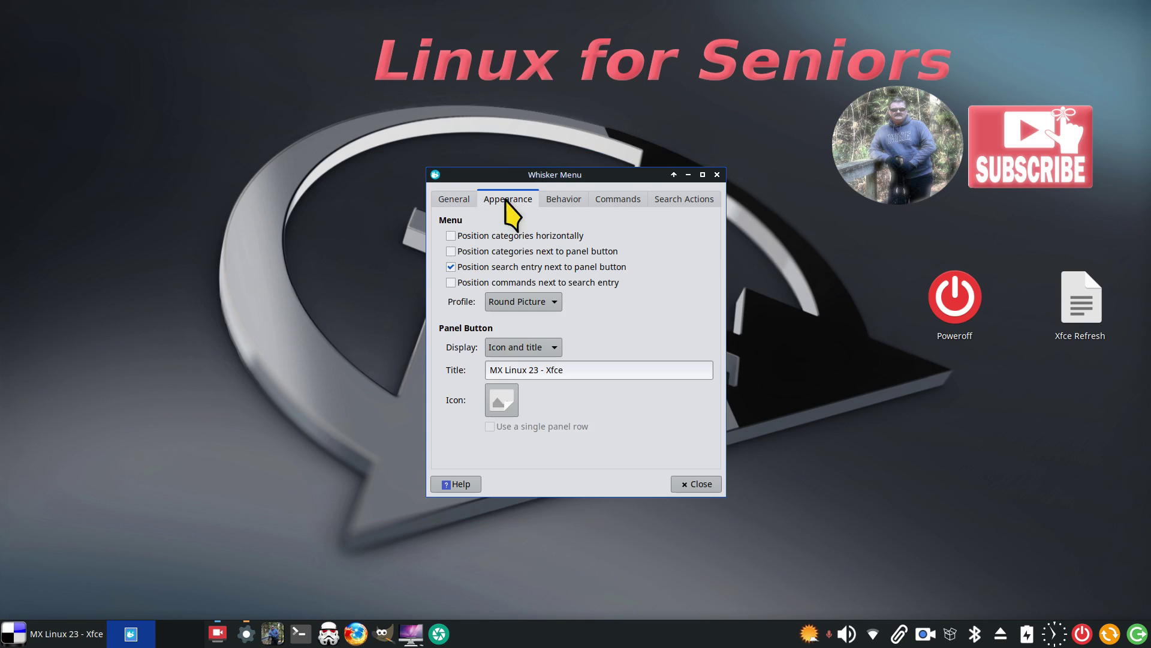
Set the panel button's icon to the image file iconfinder_cube_62723.png from Documents/icons
{"action": "left_click", "coordinate": [505, 389]}
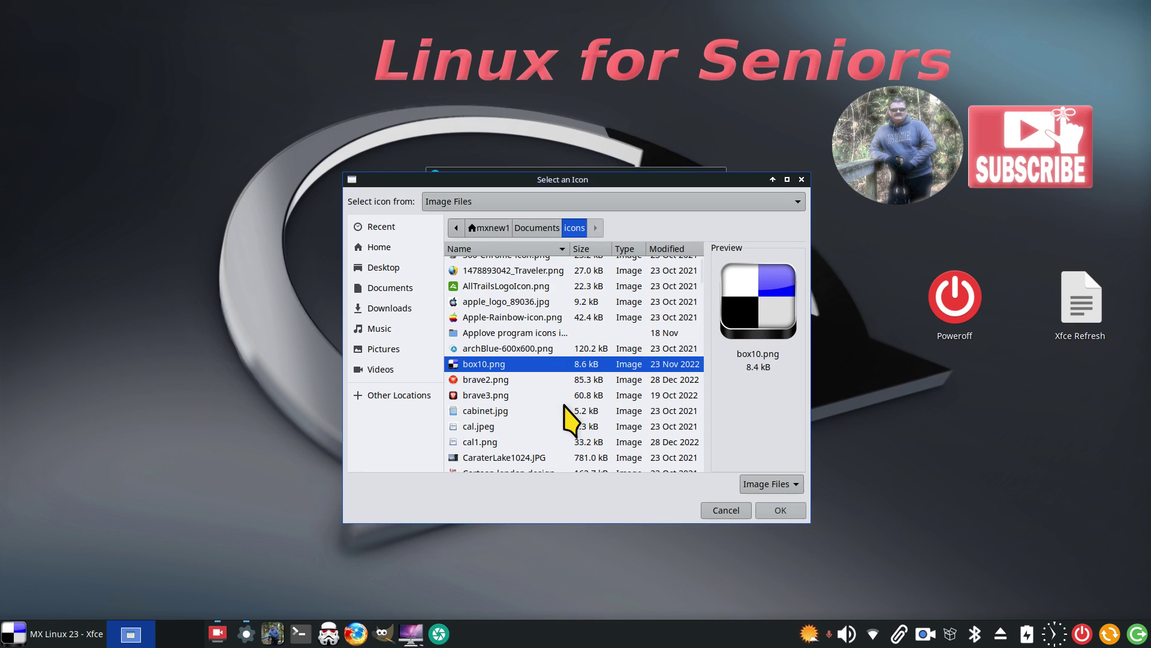
{"action": "scroll", "coordinate": [539, 420], "scroll_direction": "down", "scroll_amount": 8}
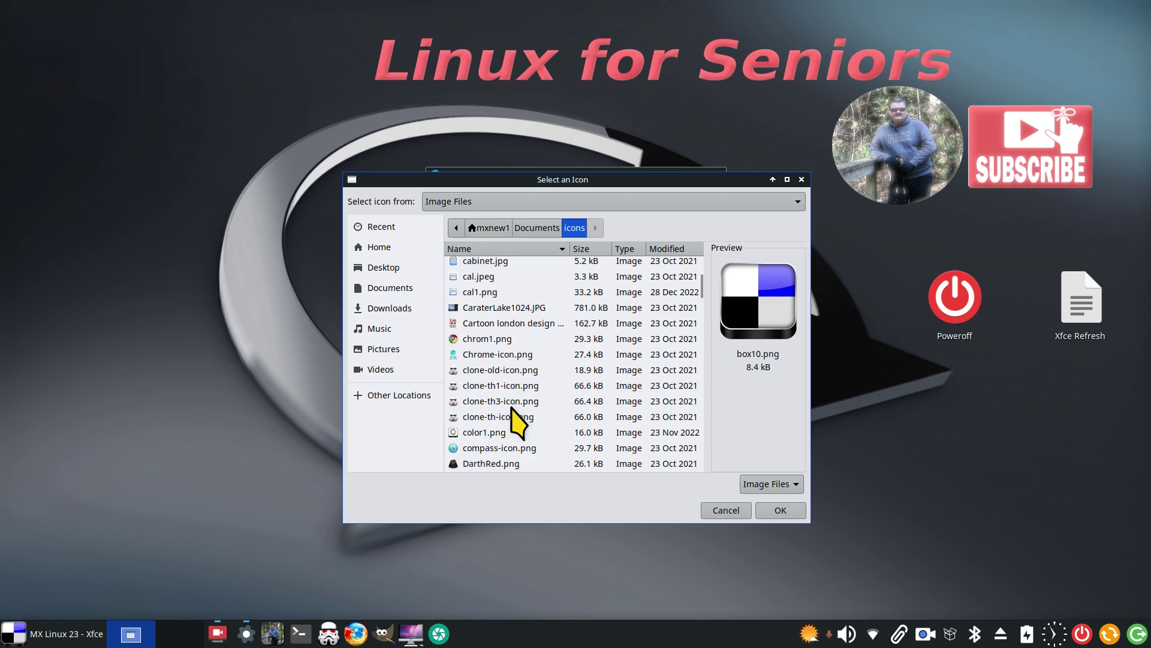
{"action": "scroll", "coordinate": [512, 423], "scroll_direction": "down", "scroll_amount": 8}
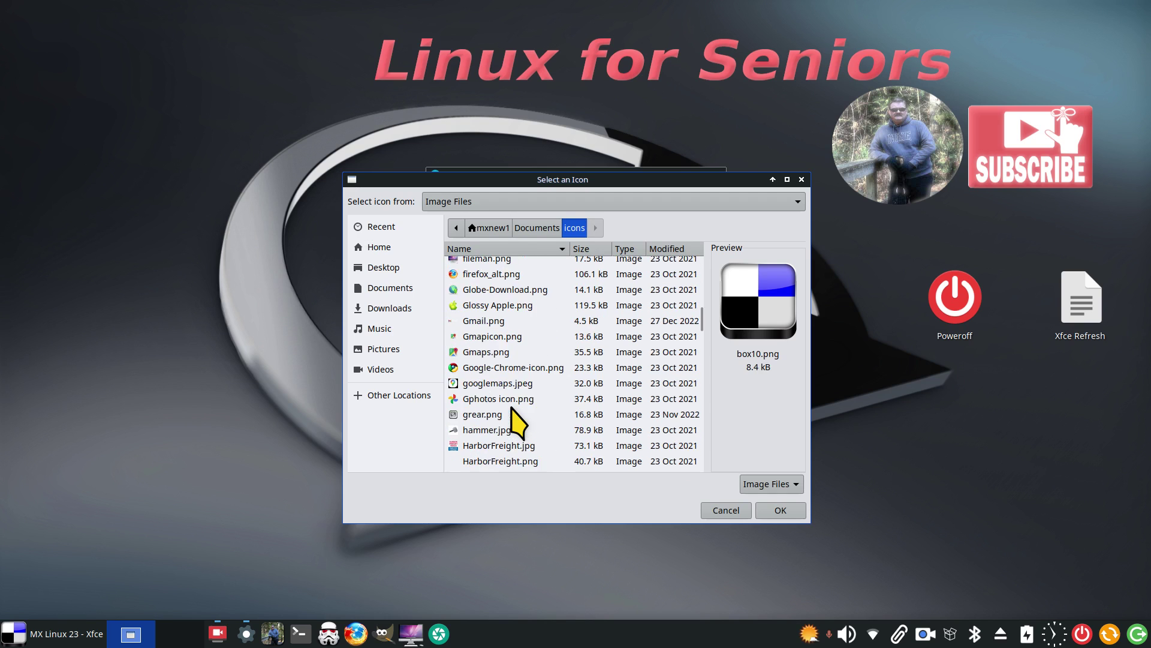
{"action": "scroll", "coordinate": [511, 414], "scroll_direction": "down", "scroll_amount": 2}
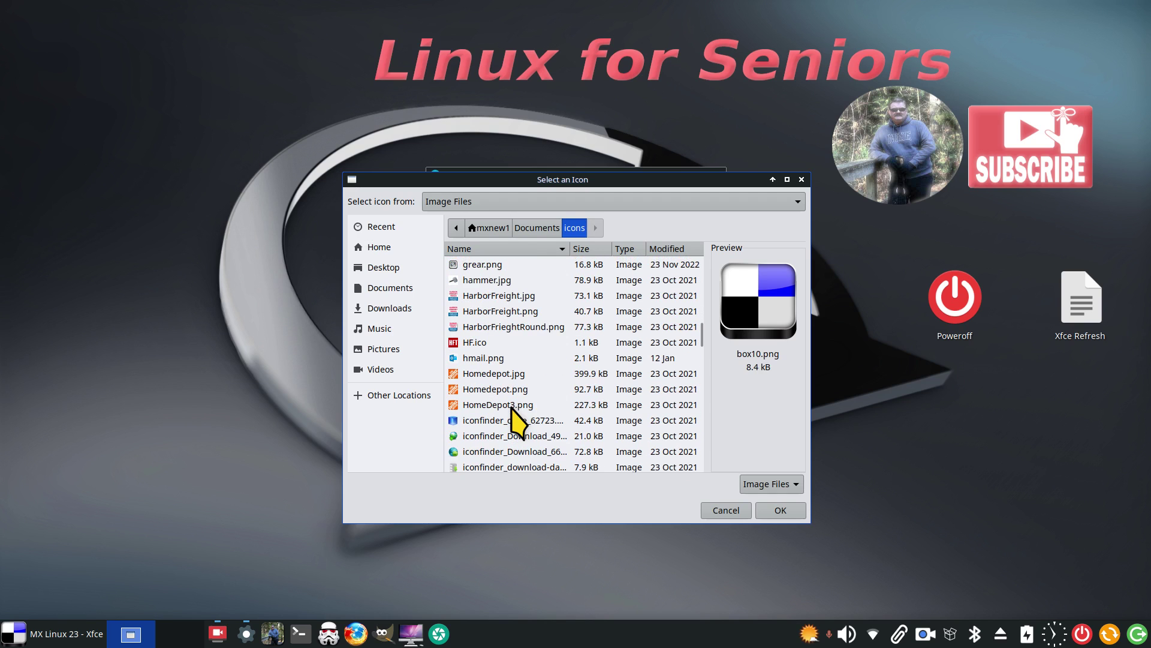
{"action": "left_click", "coordinate": [477, 420]}
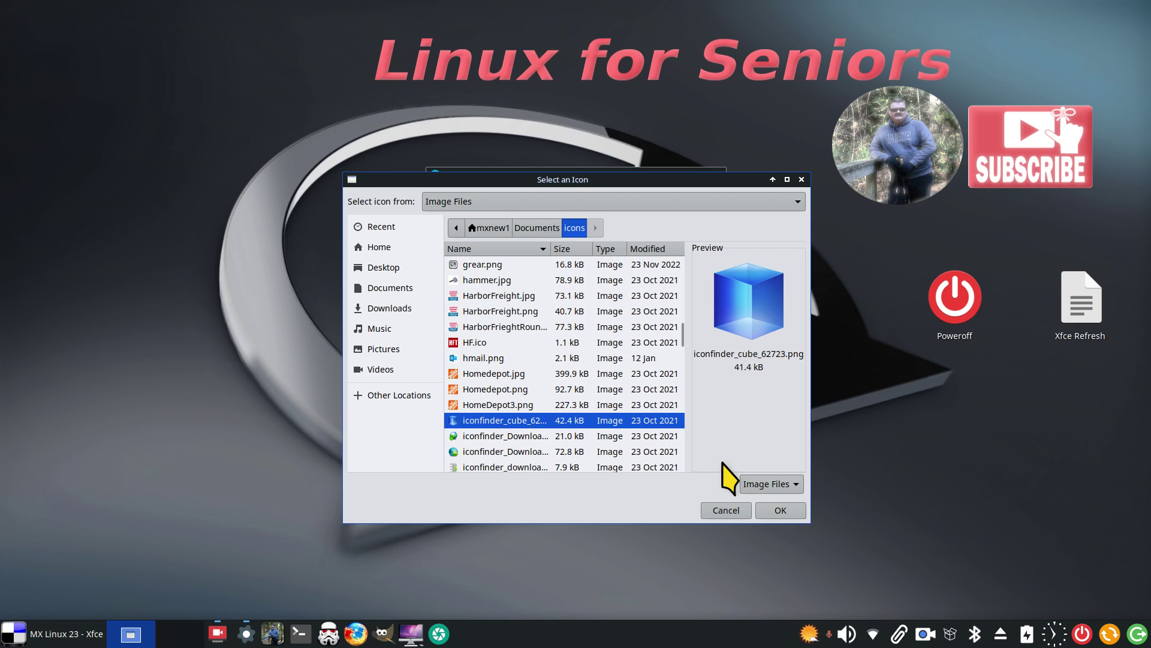
{"action": "left_click", "coordinate": [760, 508]}
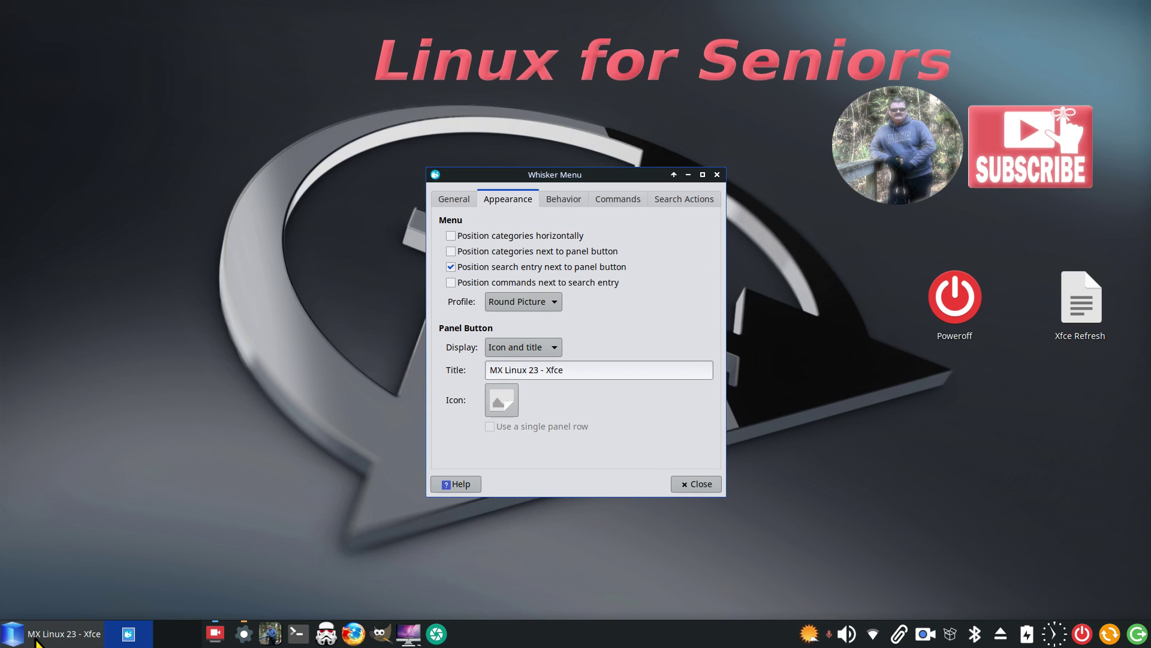
Search the icon image files for "thors" and set the panel button's icon to Thors Hammer2.png
{"action": "left_click", "coordinate": [506, 401]}
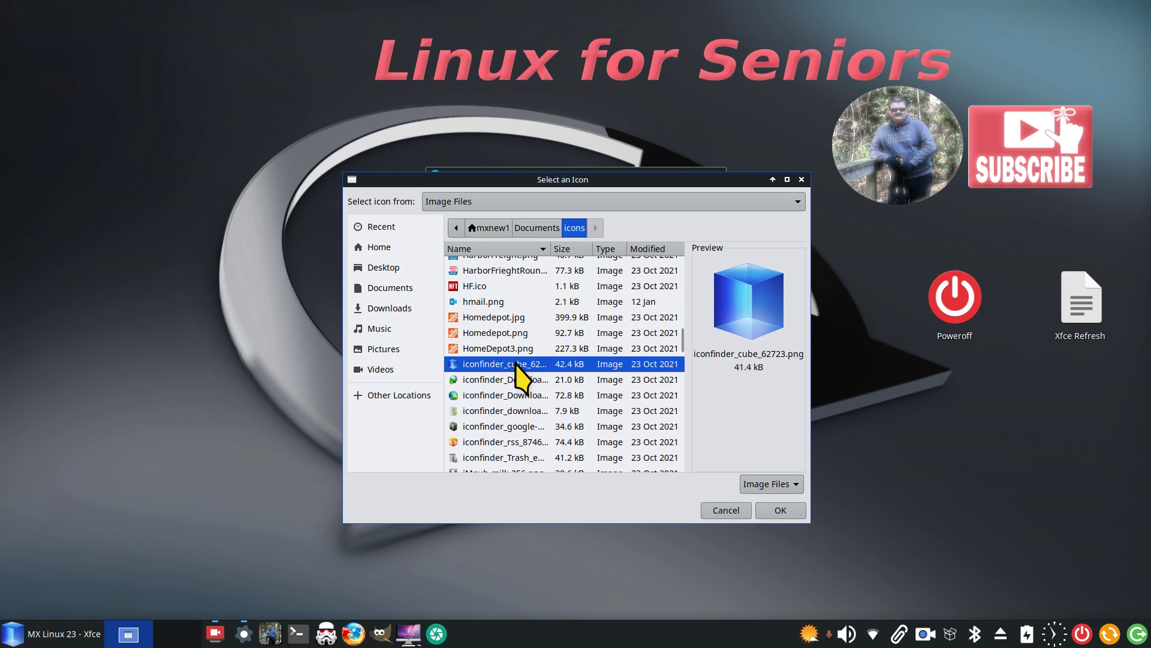
{"action": "type", "text": "tho"}
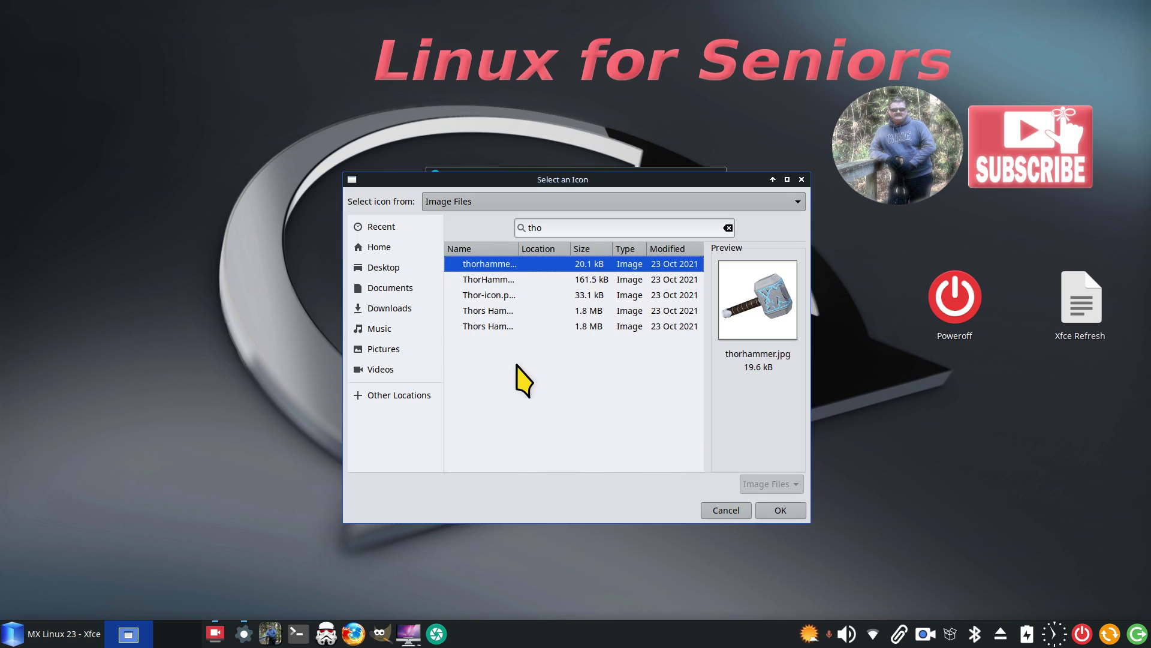
{"action": "type", "text": "rs"}
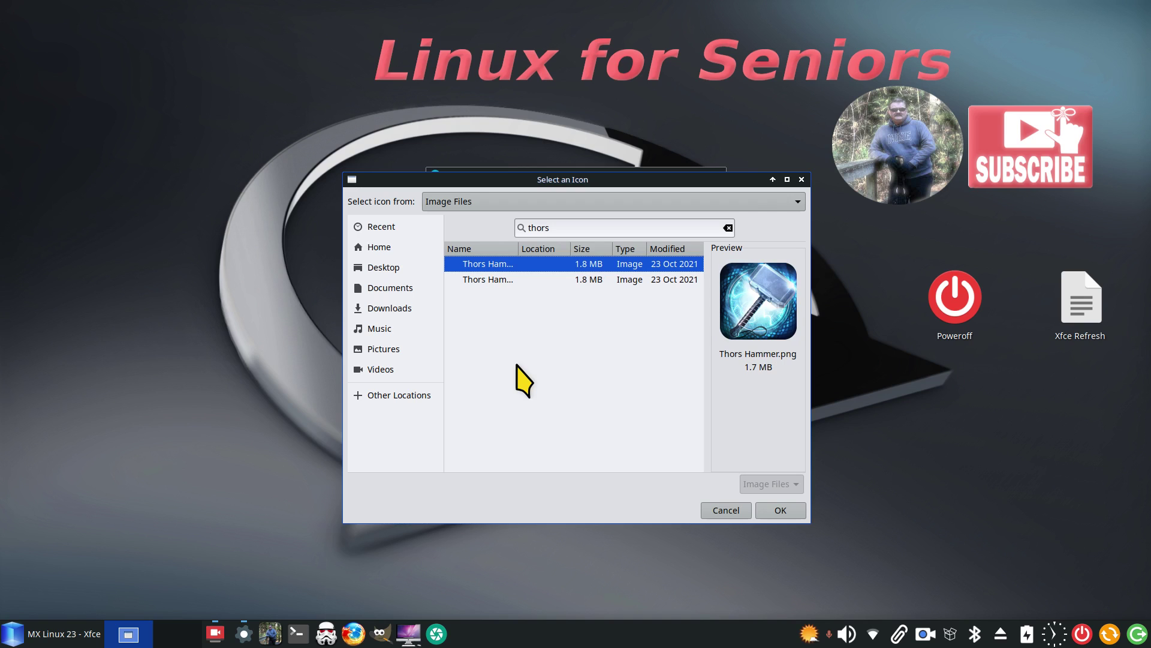
{"action": "left_click", "coordinate": [514, 279]}
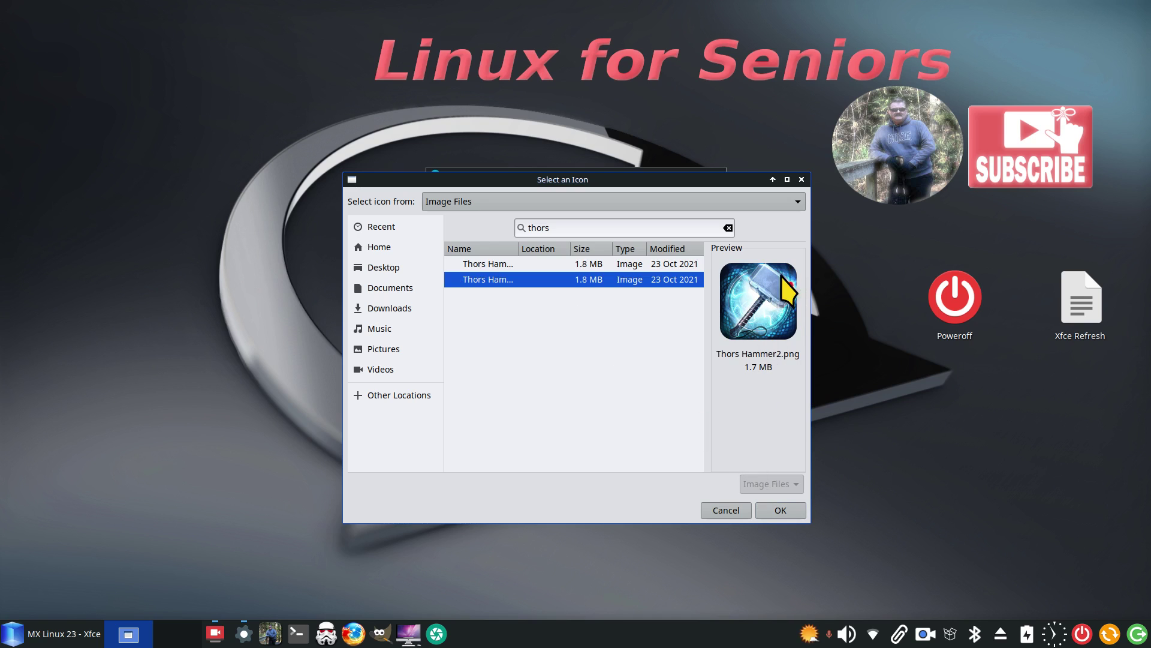
{"action": "left_click", "coordinate": [781, 510]}
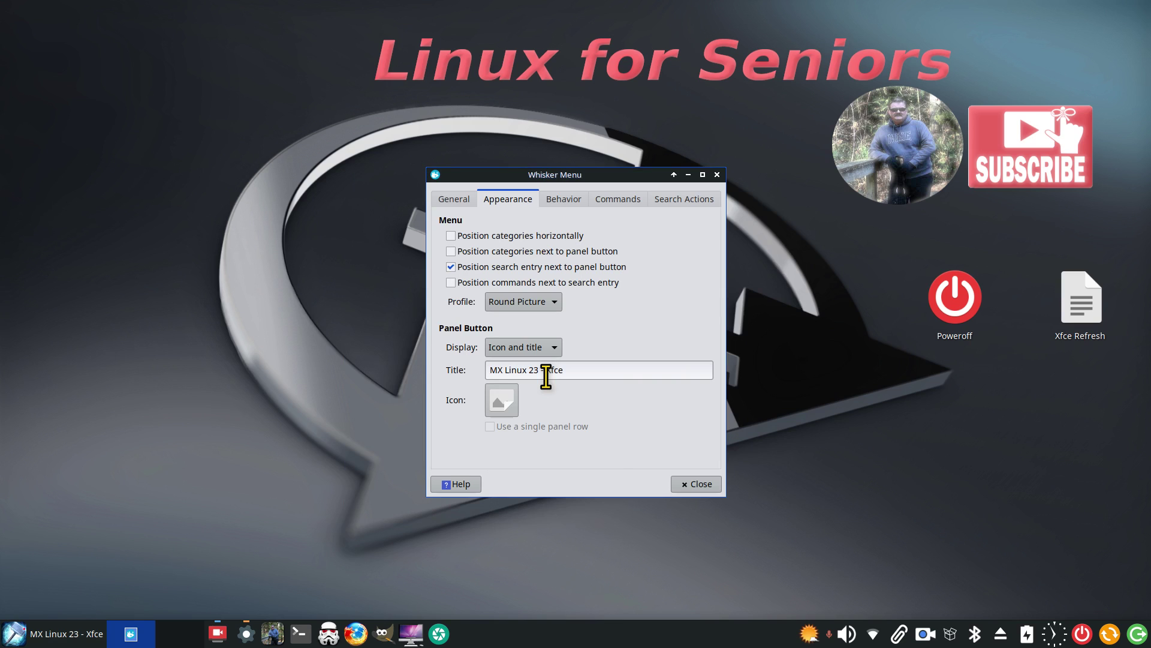
Try the panel button's Icon and Title display modes, return it to Icon and title, and close the Whisker Menu properties
{"action": "left_click", "coordinate": [544, 346]}
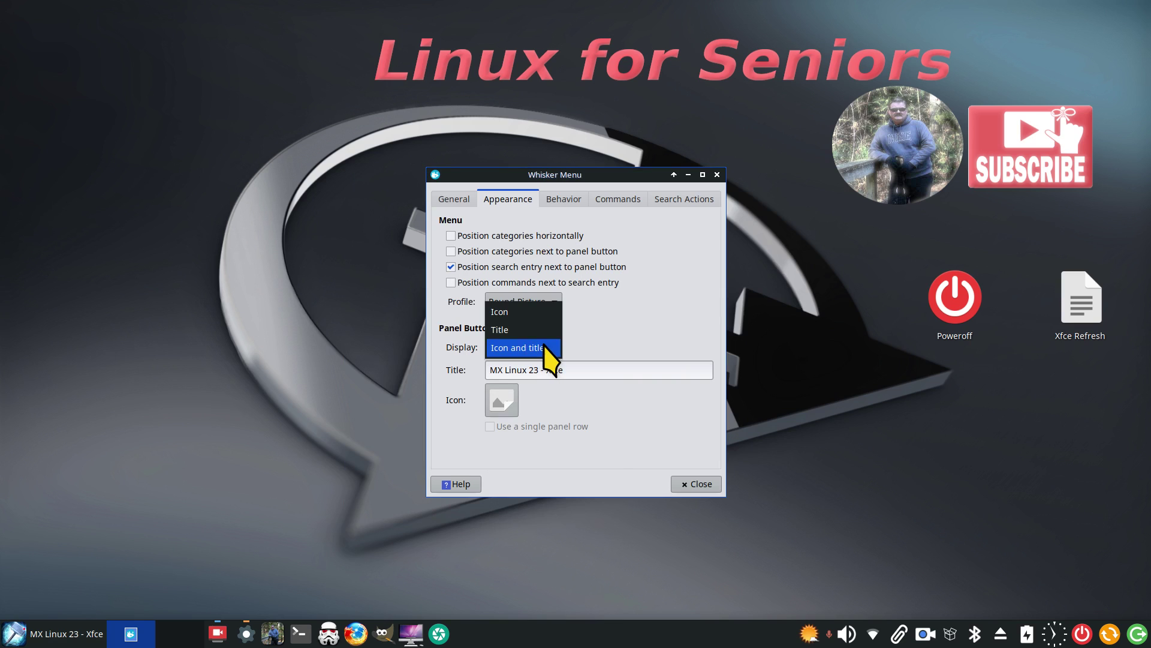
{"action": "left_click", "coordinate": [545, 313]}
{"action": "left_click", "coordinate": [546, 350]}
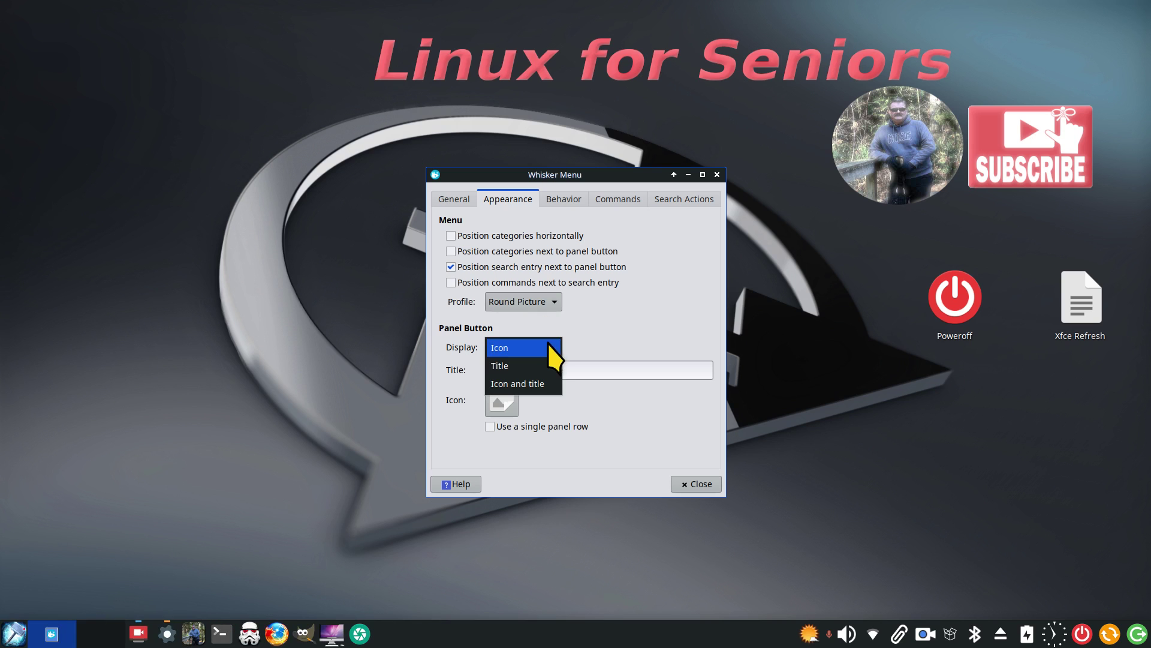
{"action": "left_click", "coordinate": [548, 364]}
{"action": "left_click", "coordinate": [552, 354]}
{"action": "left_click", "coordinate": [554, 362]}
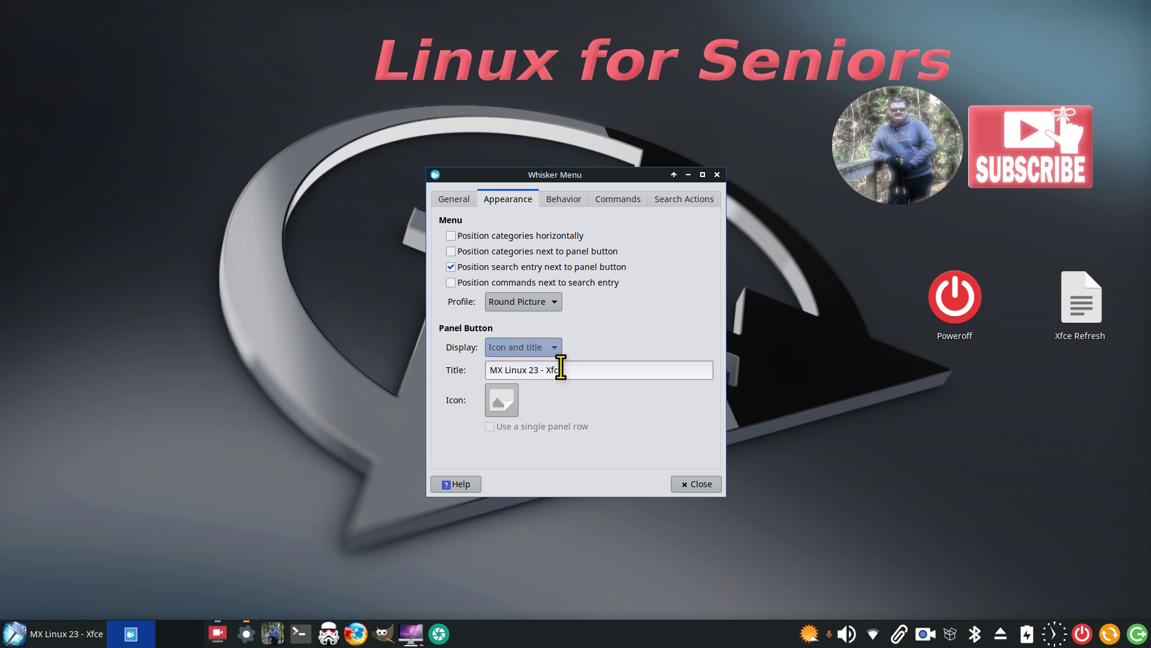
{"action": "left_click", "coordinate": [701, 483]}
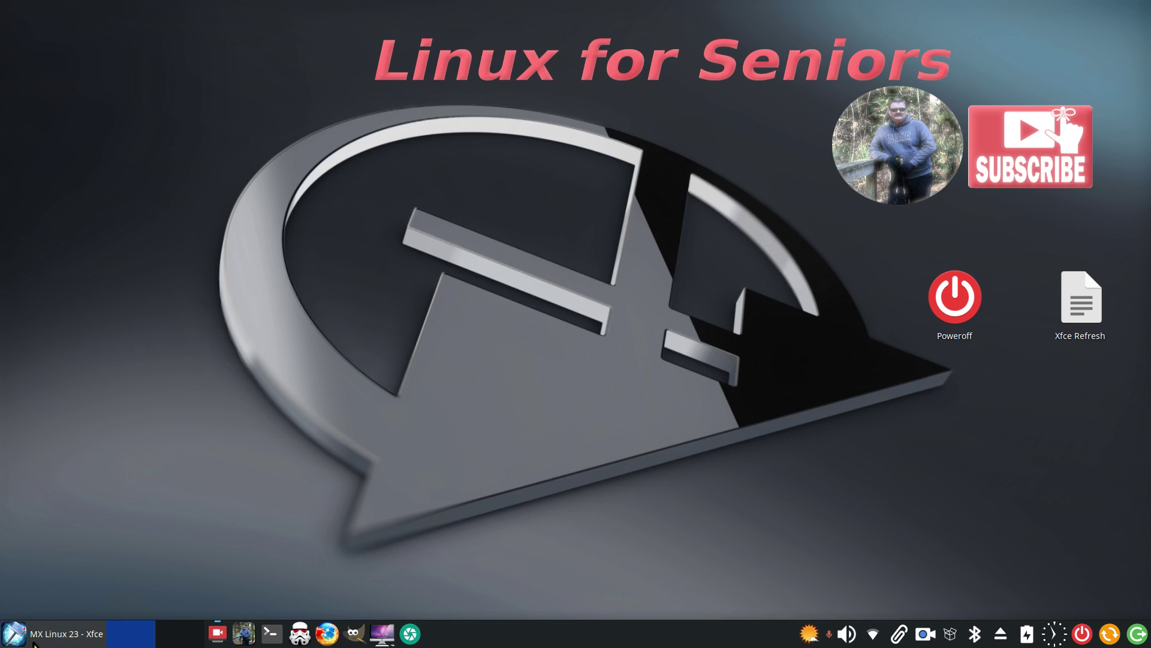
Open the MenuLibre application editor from the Whisker Menu button and compare it with the open Whisker Menu
{"action": "right_click", "coordinate": [14, 633]}
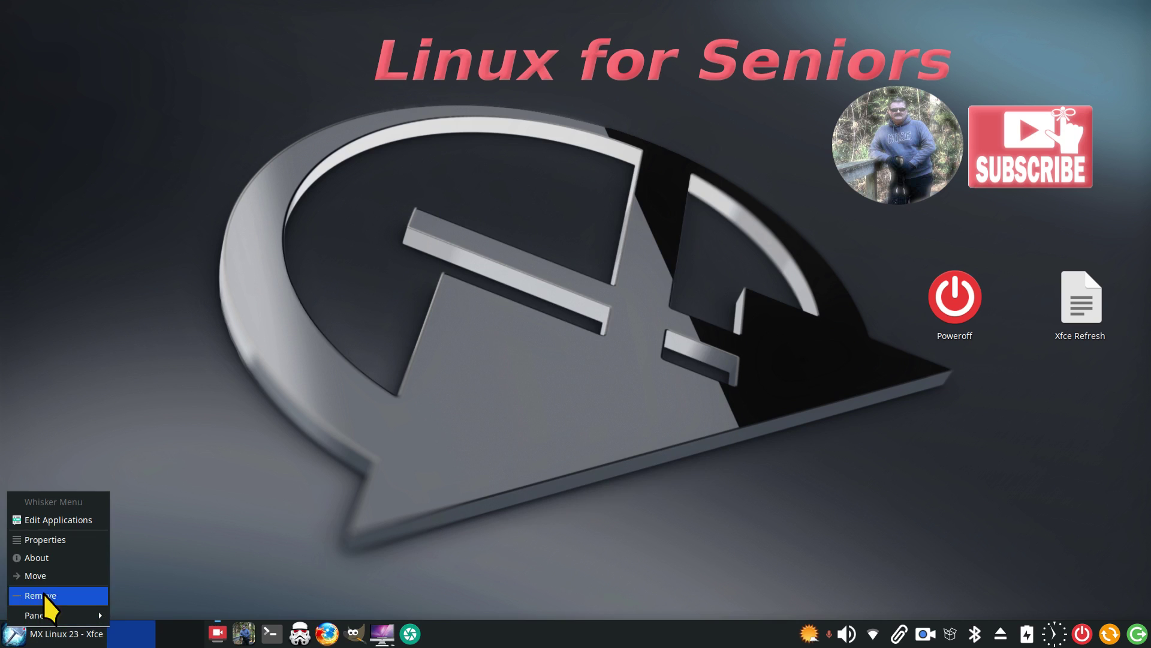
{"action": "left_click", "coordinate": [72, 518]}
{"action": "left_click_drag", "start_coordinate": [546, 152], "coordinate": [538, 101]}
{"action": "left_click", "coordinate": [29, 645]}
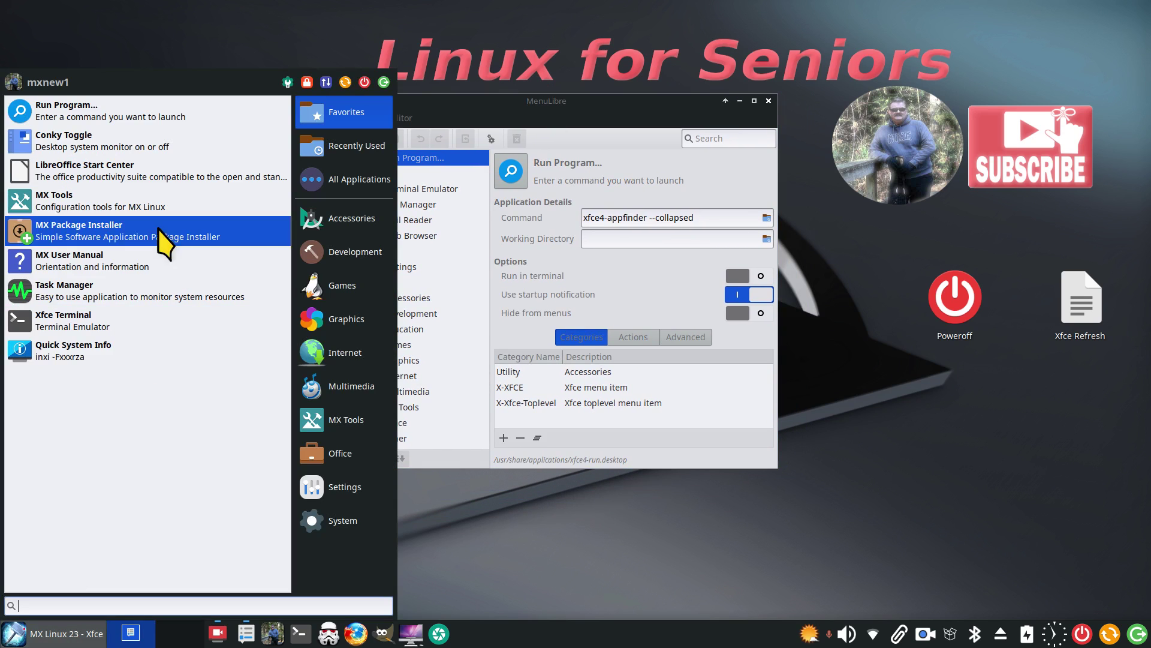
{"action": "left_click", "coordinate": [728, 450]}
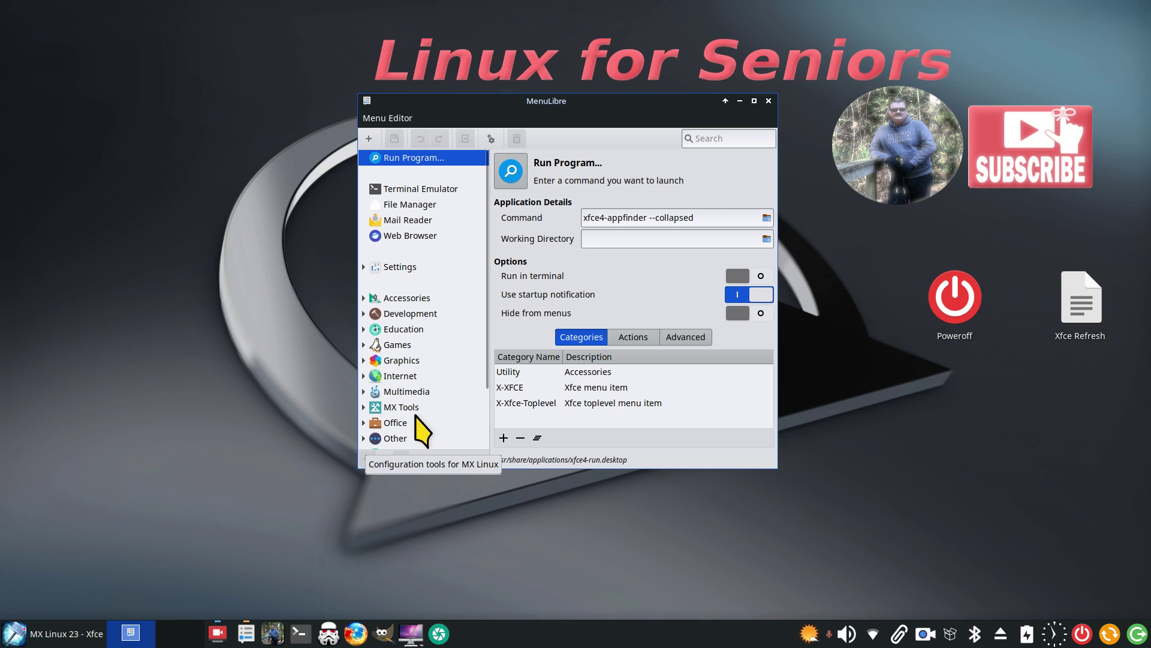
Select the Games category in the menu editor and check its icon in the Whisker Menu
{"action": "left_click", "coordinate": [413, 346]}
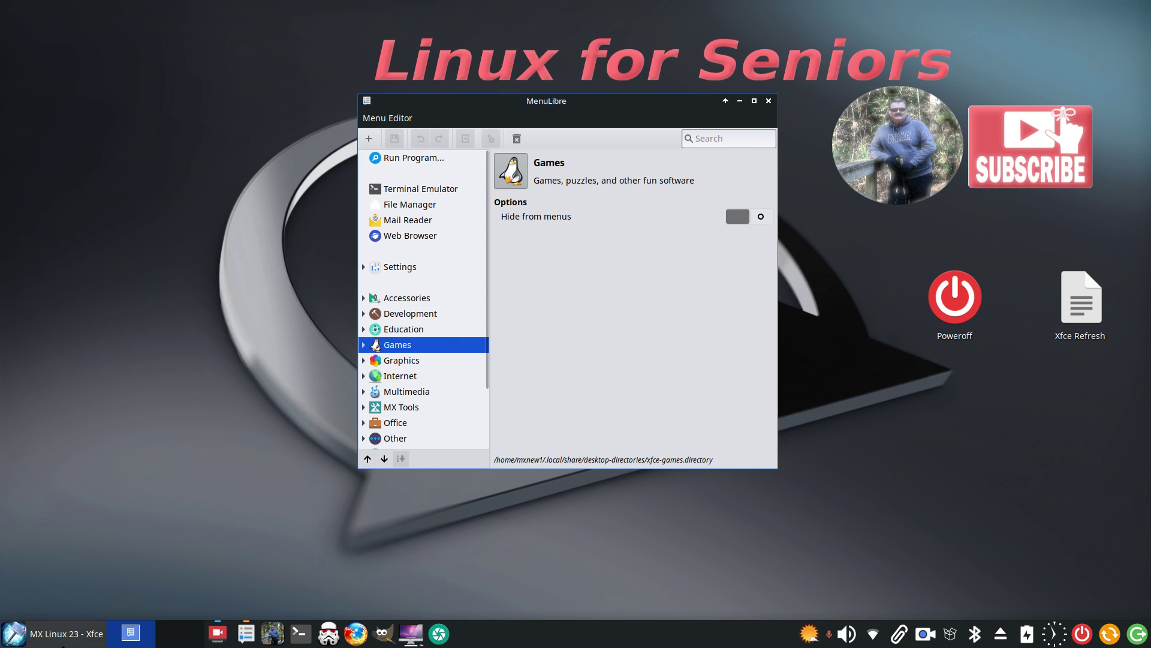
{"action": "left_click", "coordinate": [13, 633]}
{"action": "mouse_move", "coordinate": [324, 296]}
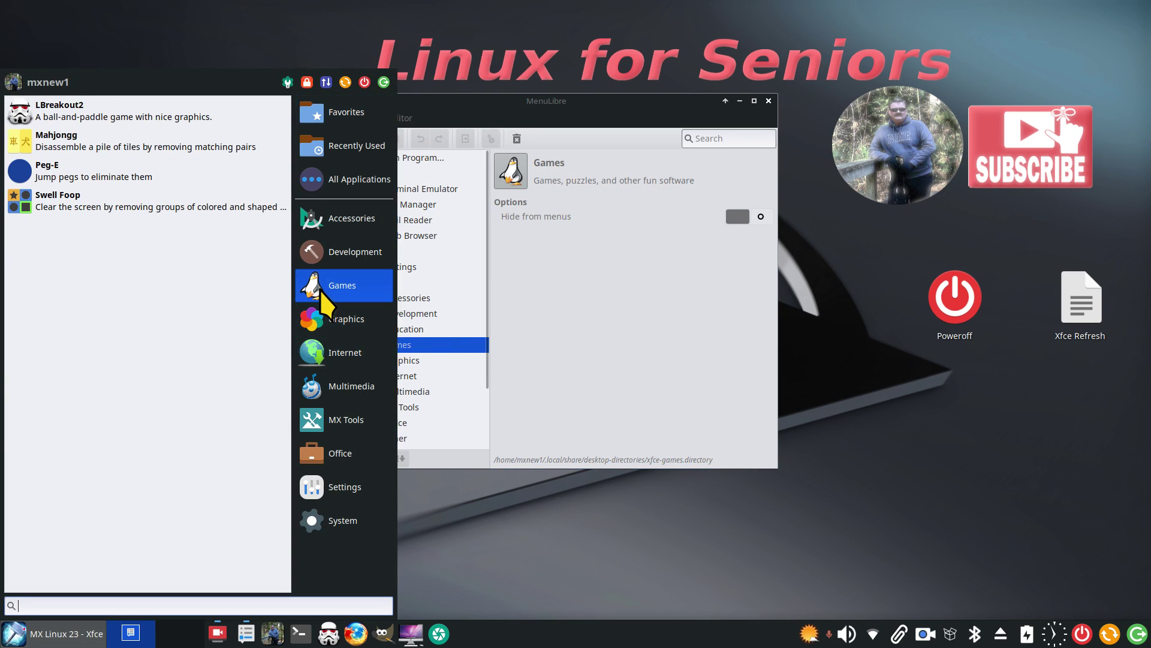
{"action": "left_click", "coordinate": [571, 290]}
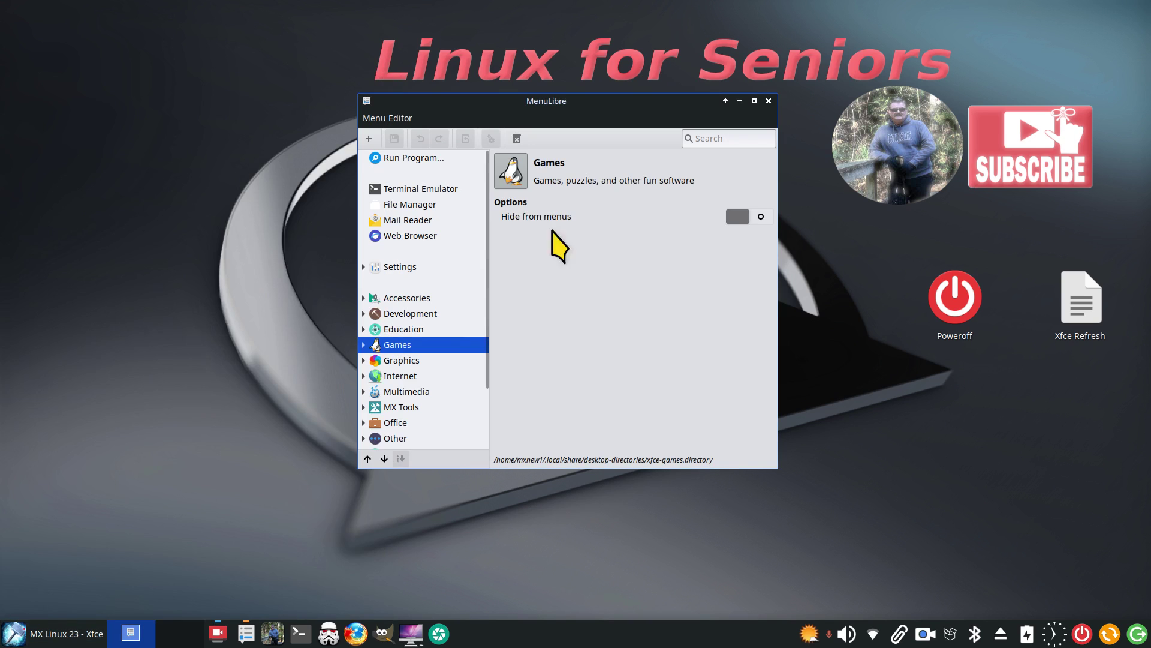
{"action": "left_click", "coordinate": [511, 174]}
{"action": "left_click", "coordinate": [541, 193]}
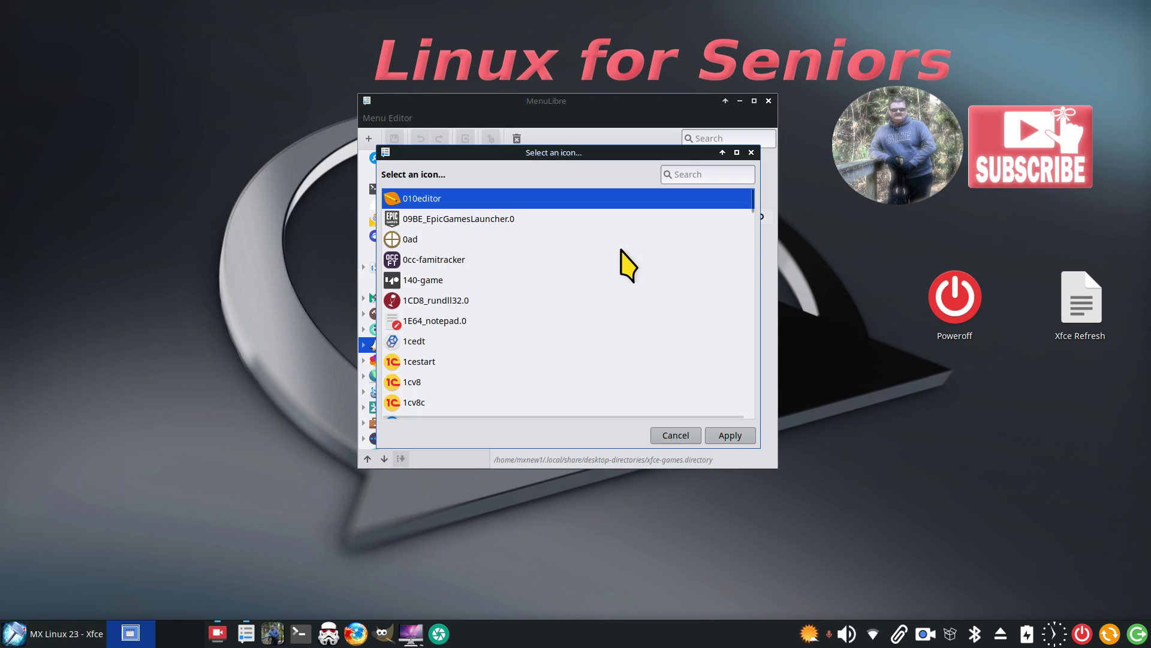
{"action": "left_click", "coordinate": [751, 152]}
Search the icon browser for "game" and apply applications-games as the Games category's icon
{"action": "left_click", "coordinate": [511, 171]}
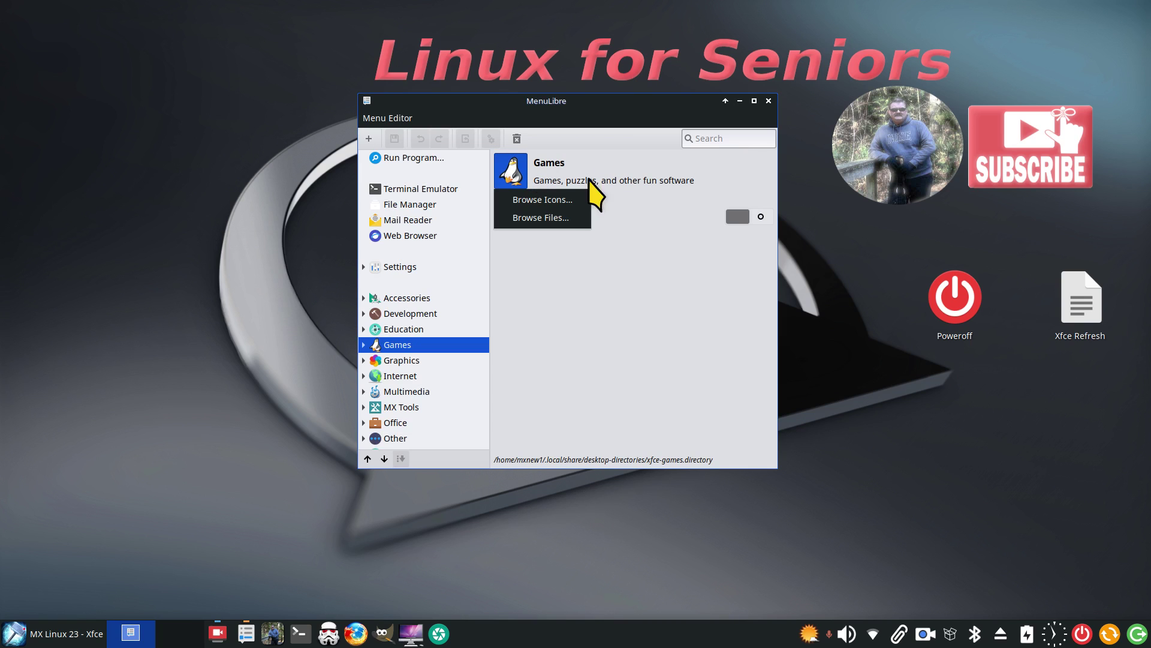
{"action": "left_click", "coordinate": [561, 201]}
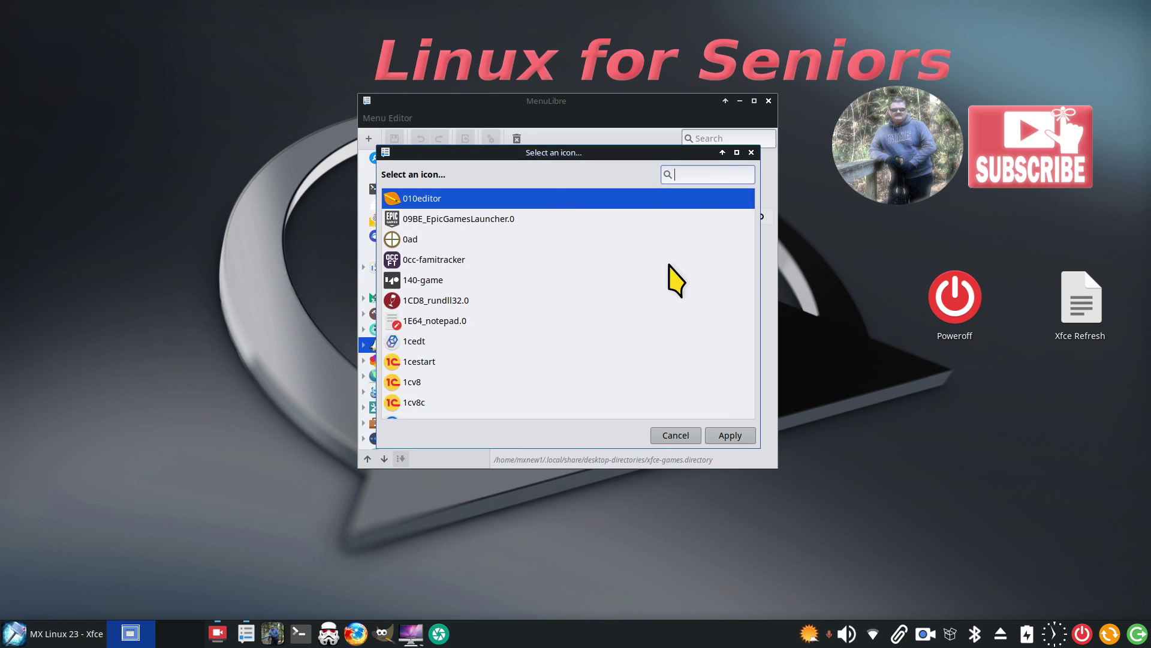
{"action": "type", "text": "game"}
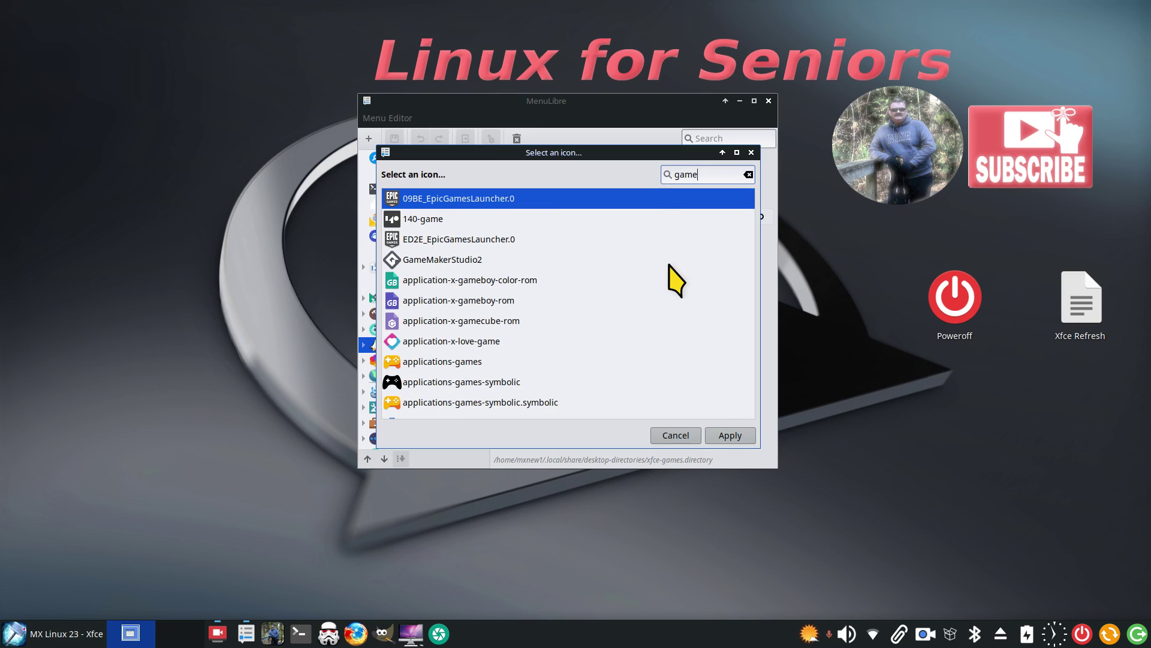
{"action": "left_click", "coordinate": [433, 362]}
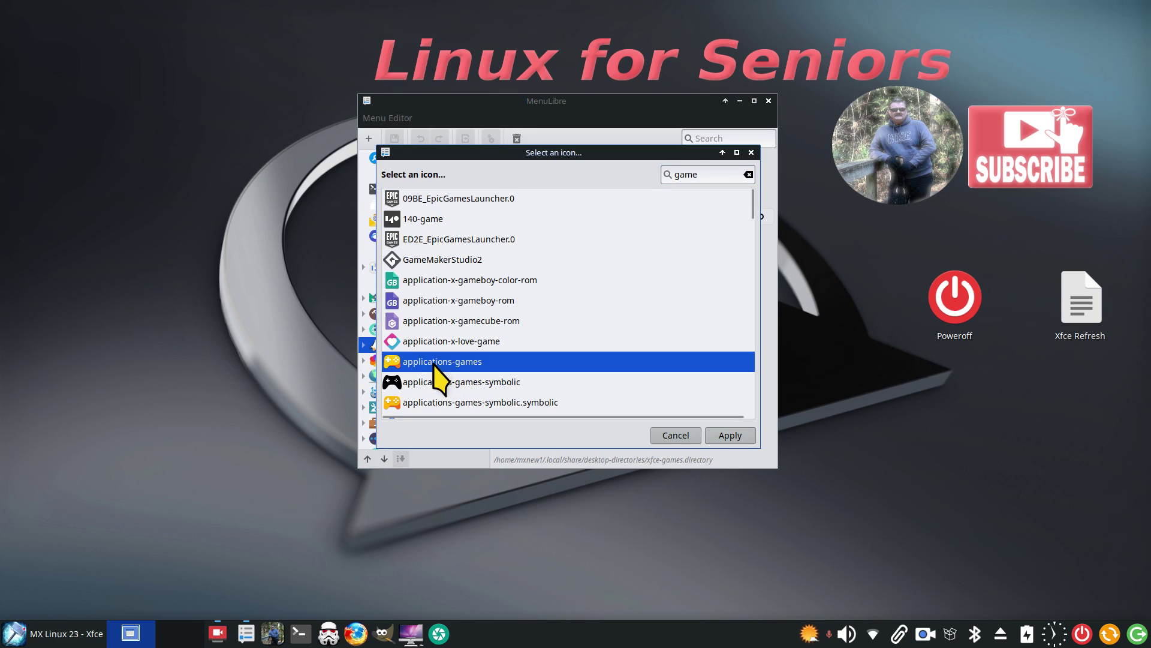
{"action": "left_click", "coordinate": [406, 384]}
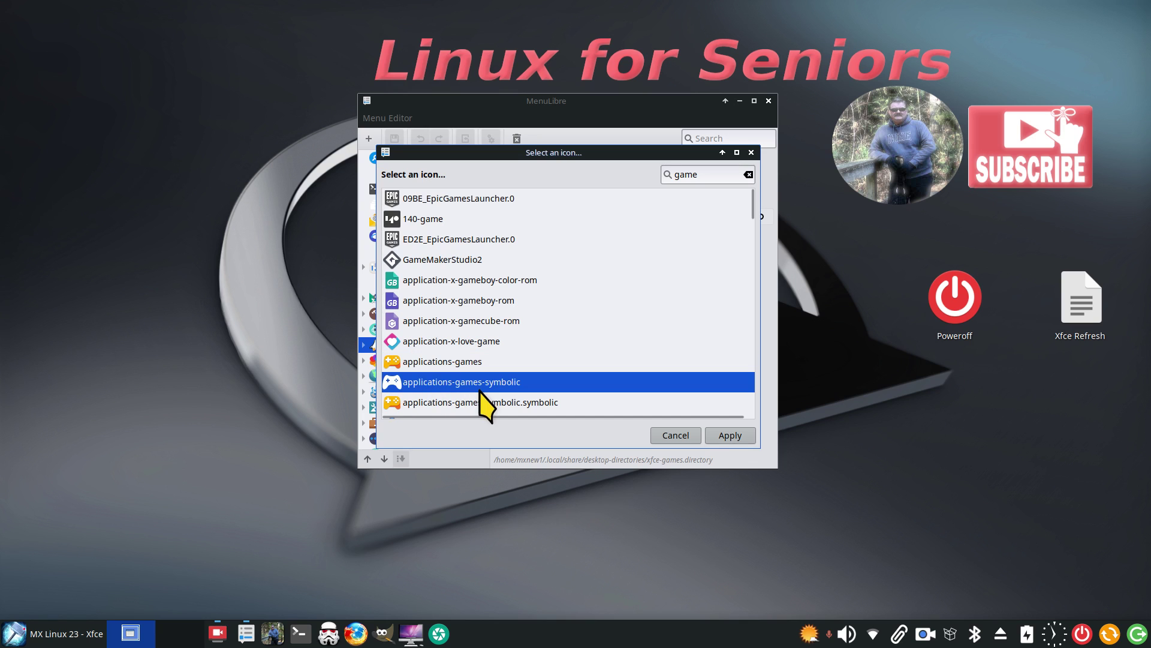
{"action": "scroll", "coordinate": [484, 403], "scroll_direction": "down", "scroll_amount": 3}
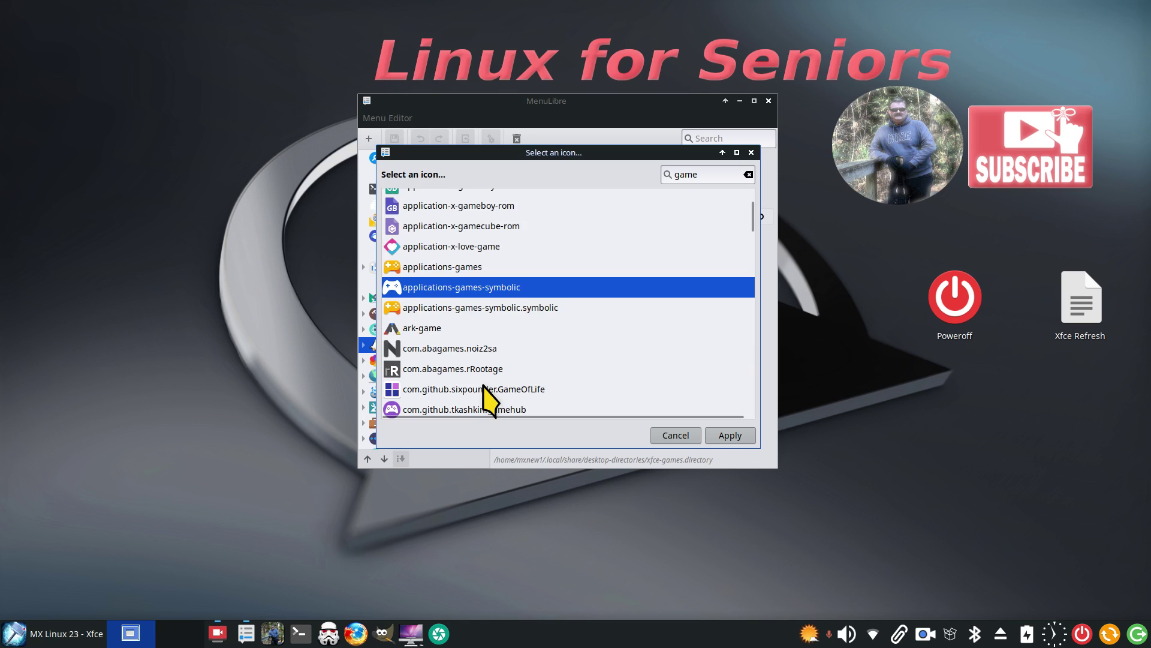
{"action": "scroll", "coordinate": [483, 386], "scroll_direction": "down", "scroll_amount": 1}
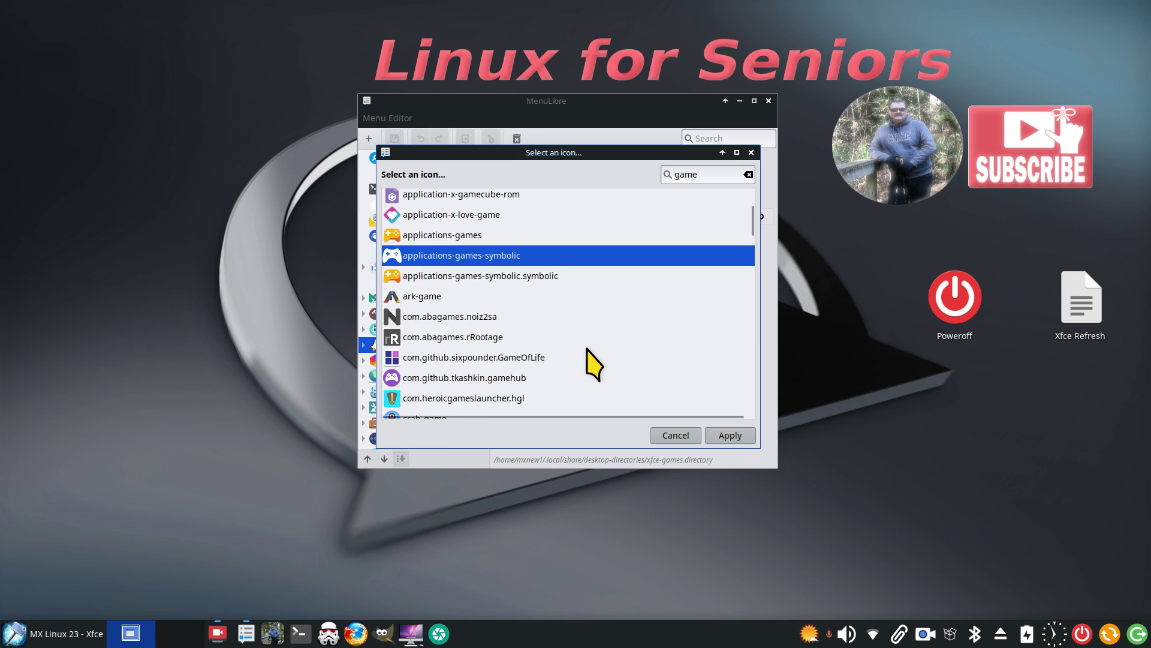
{"action": "scroll", "coordinate": [594, 363], "scroll_direction": "up", "scroll_amount": 3}
{"action": "left_click", "coordinate": [418, 363]}
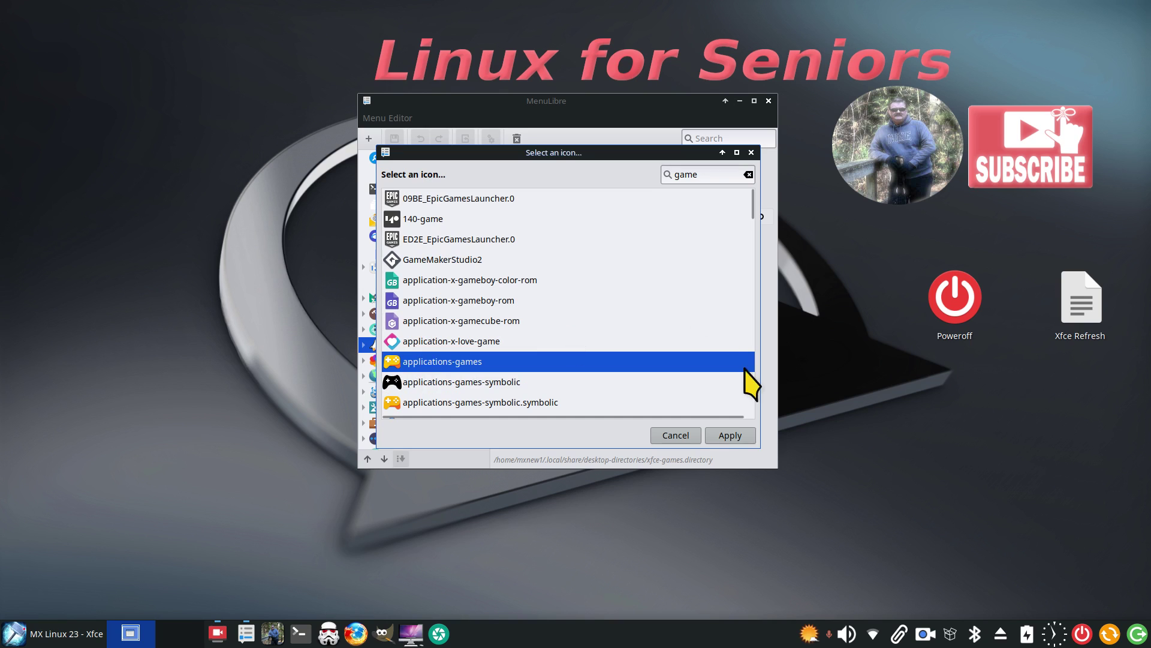
{"action": "left_click", "coordinate": [731, 436]}
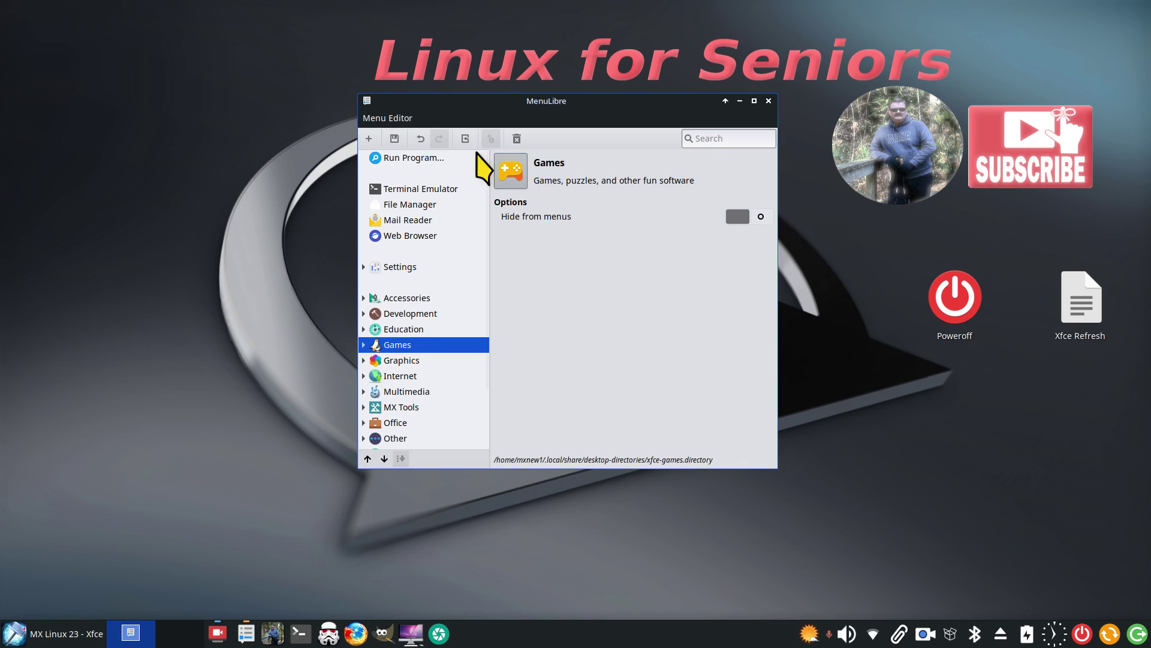
Save the Games category change and check the category's icon in the Whisker Menu
{"action": "left_click", "coordinate": [394, 139]}
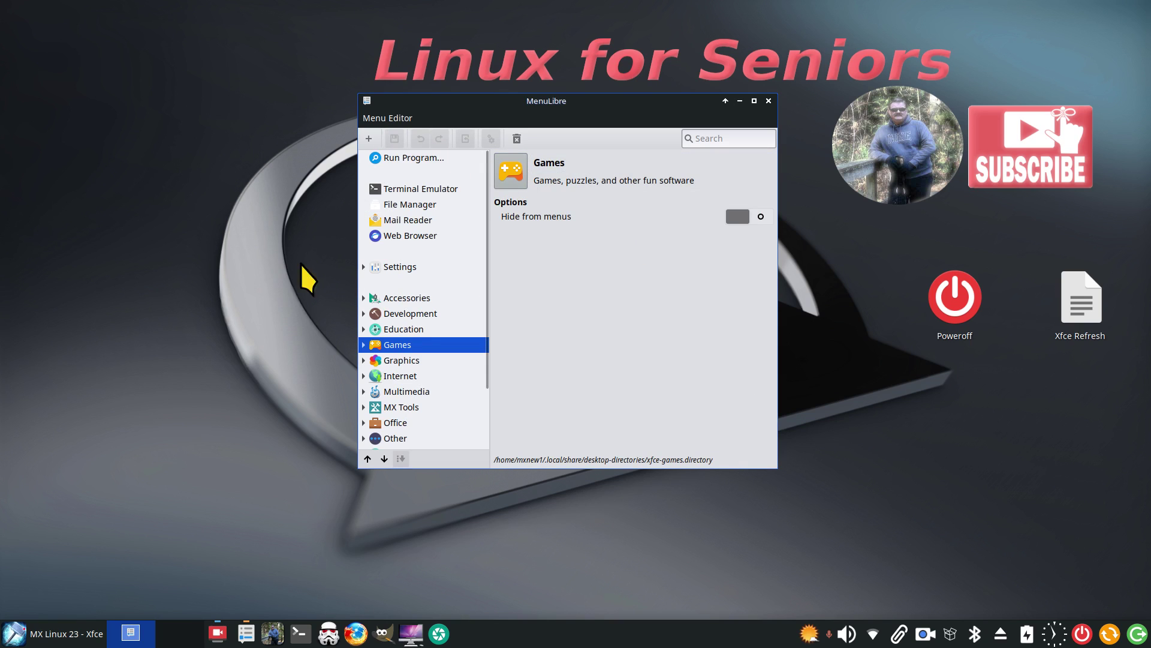
{"action": "left_click", "coordinate": [15, 633]}
{"action": "left_click", "coordinate": [336, 288]}
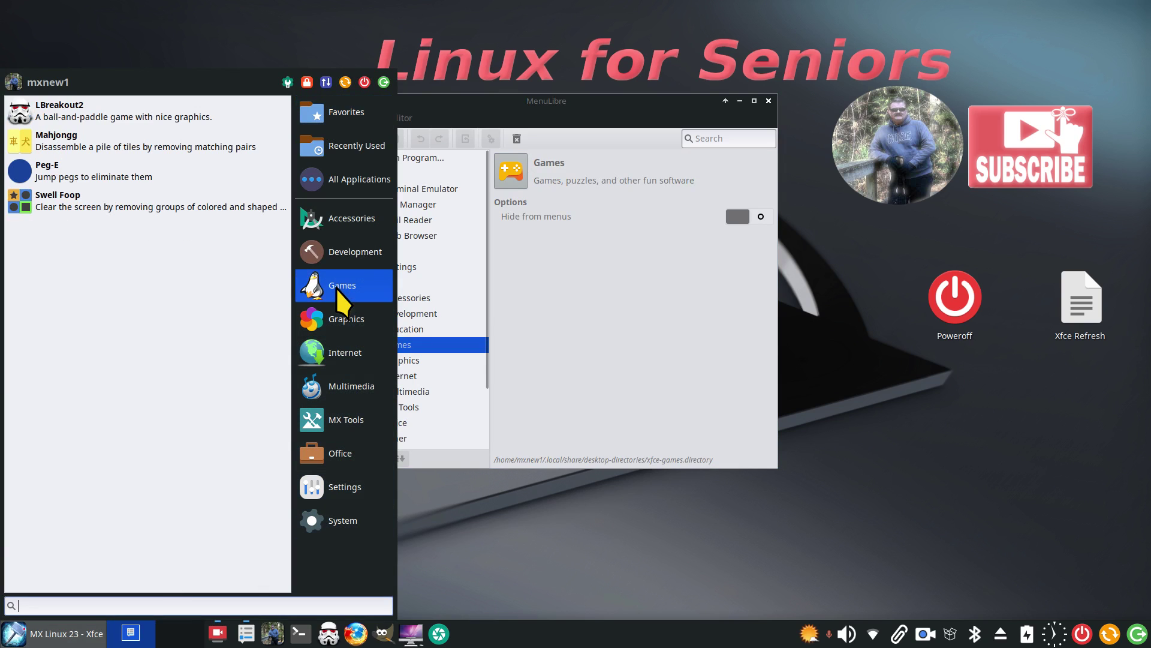
Close MenuLibre and open the Xfce Refresh note on the desktop with its text enlarged
{"action": "left_click", "coordinate": [877, 412]}
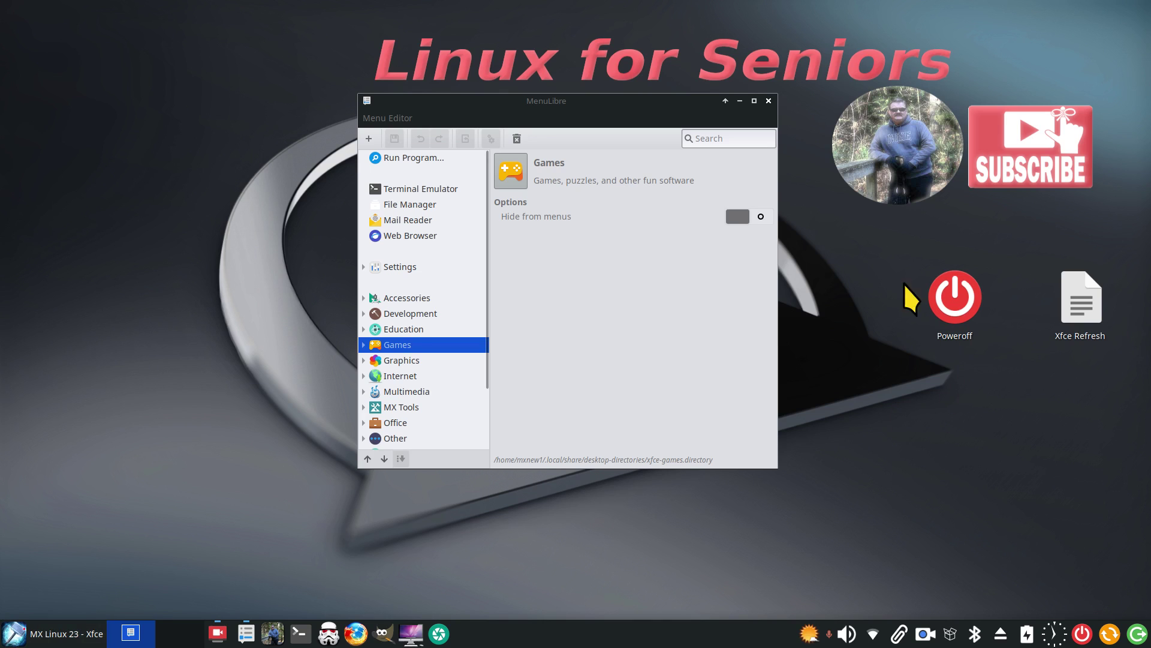
{"action": "left_click", "coordinate": [768, 100]}
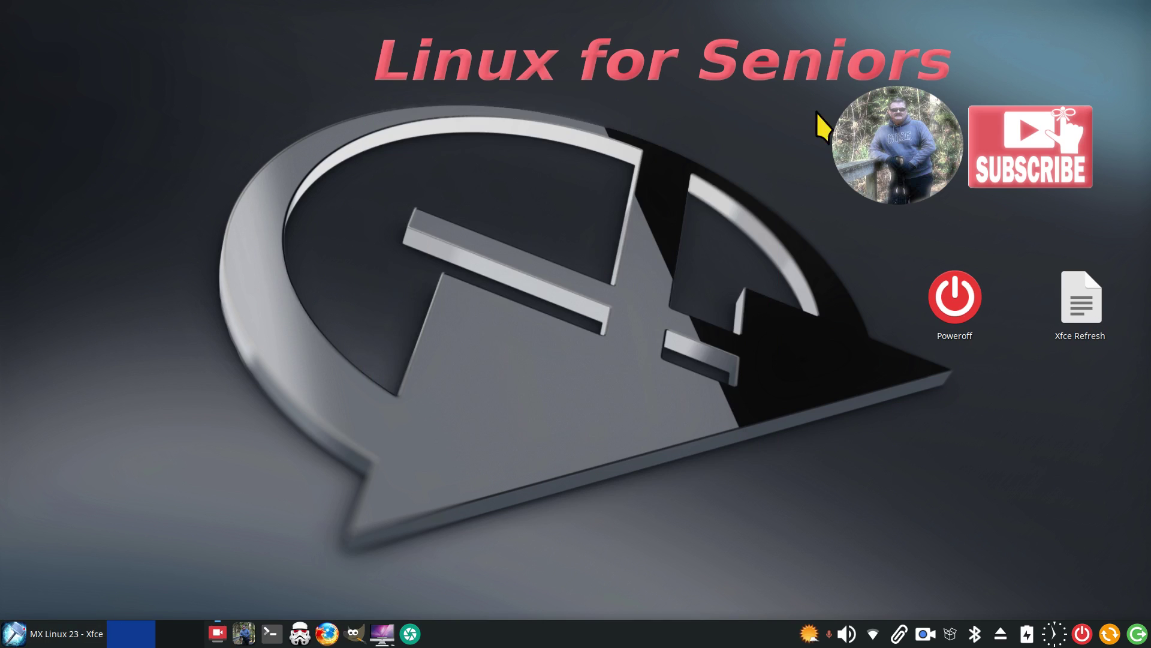
{"action": "double_click", "coordinate": [1075, 298]}
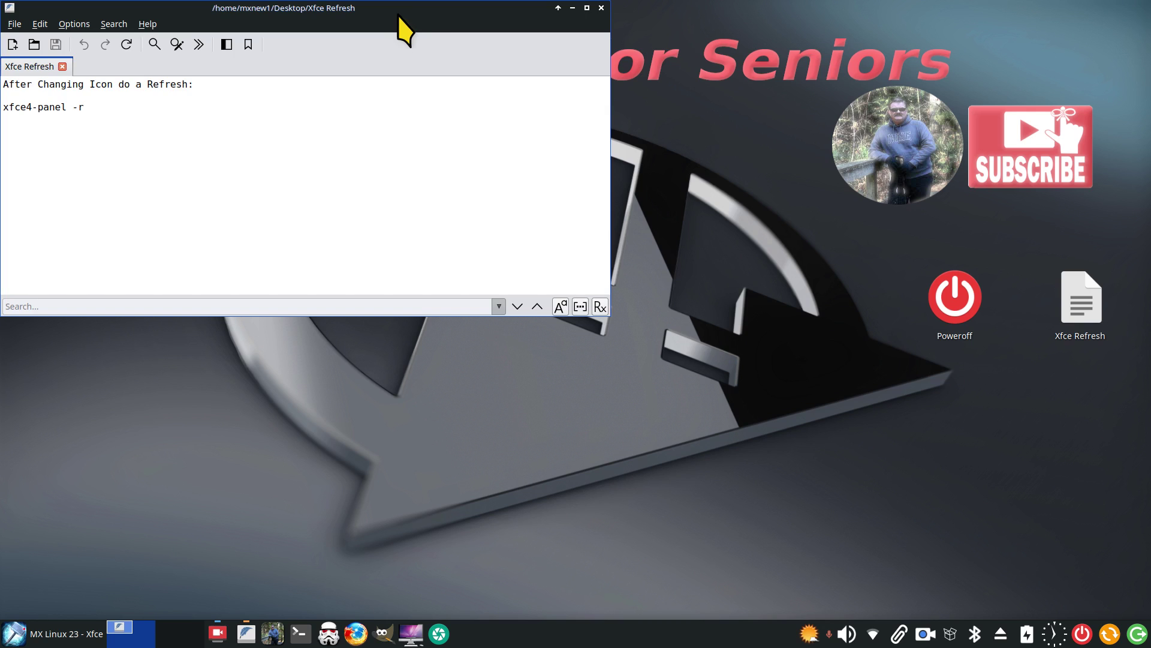
{"action": "left_click_drag", "start_coordinate": [398, 13], "coordinate": [722, 175]}
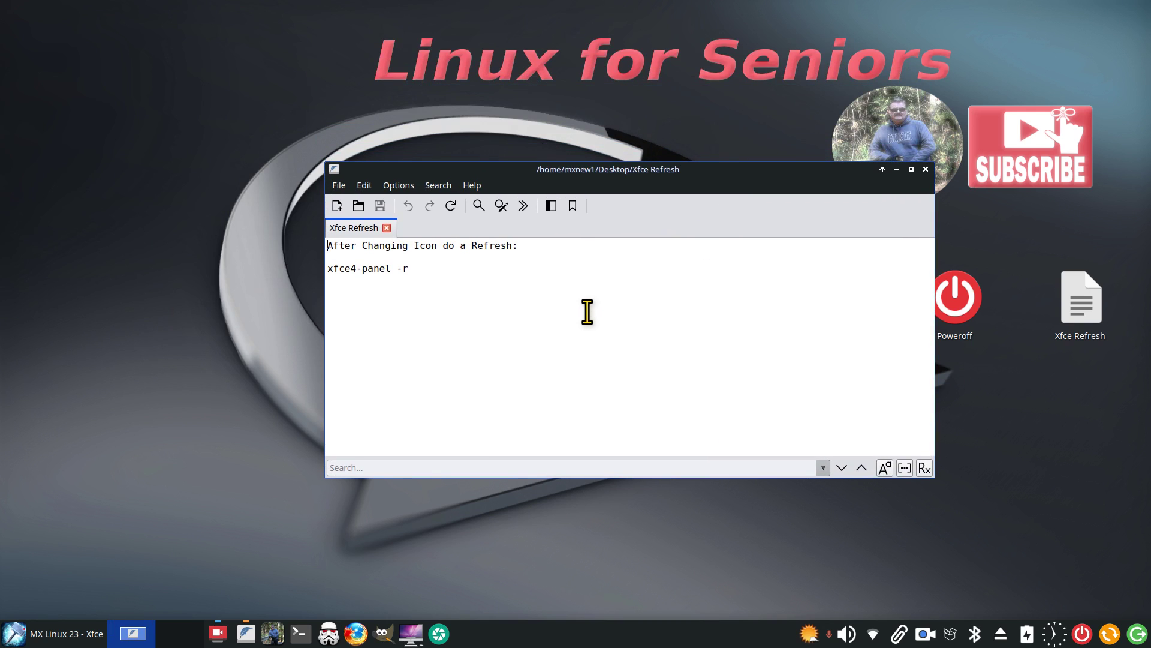
{"action": "scroll", "coordinate": [546, 374], "scroll_direction": "up", "scroll_amount": 4}
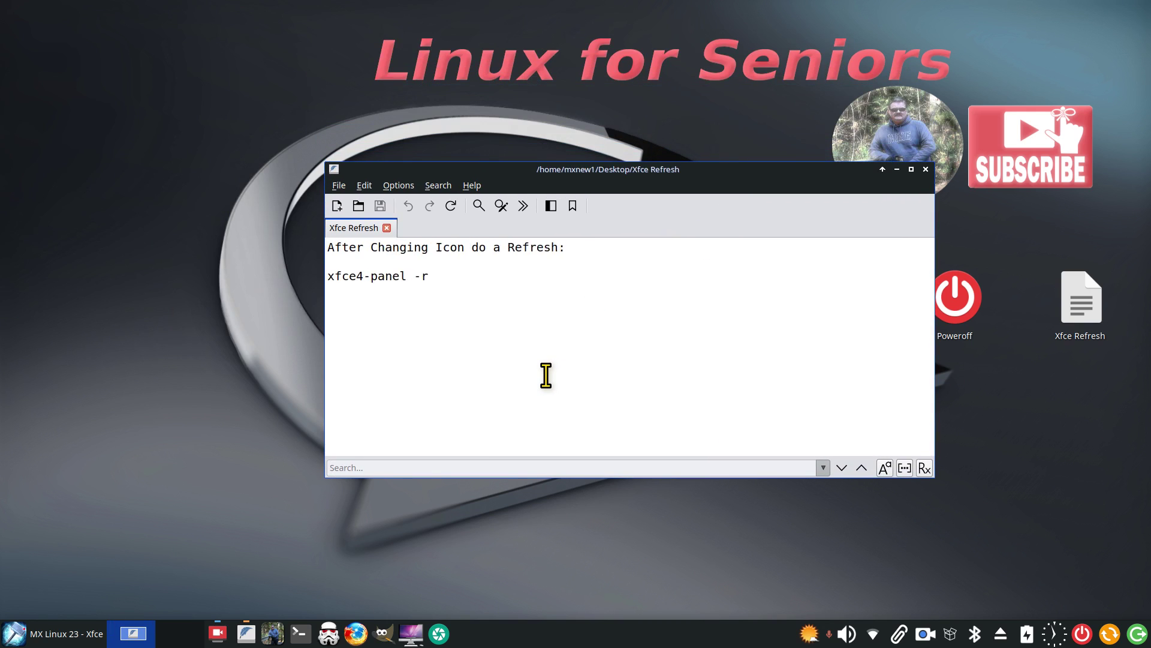
{"action": "scroll", "coordinate": [545, 375], "scroll_direction": "up", "scroll_amount": 1}
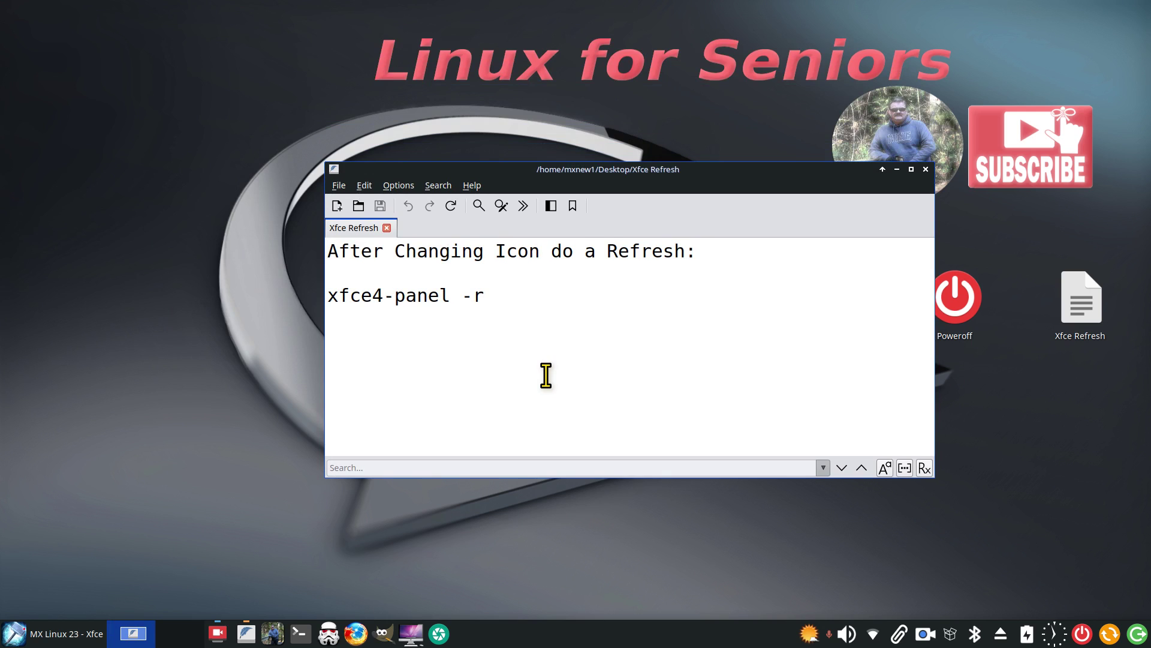
{"action": "left_click_drag", "start_coordinate": [331, 253], "coordinate": [547, 253]}
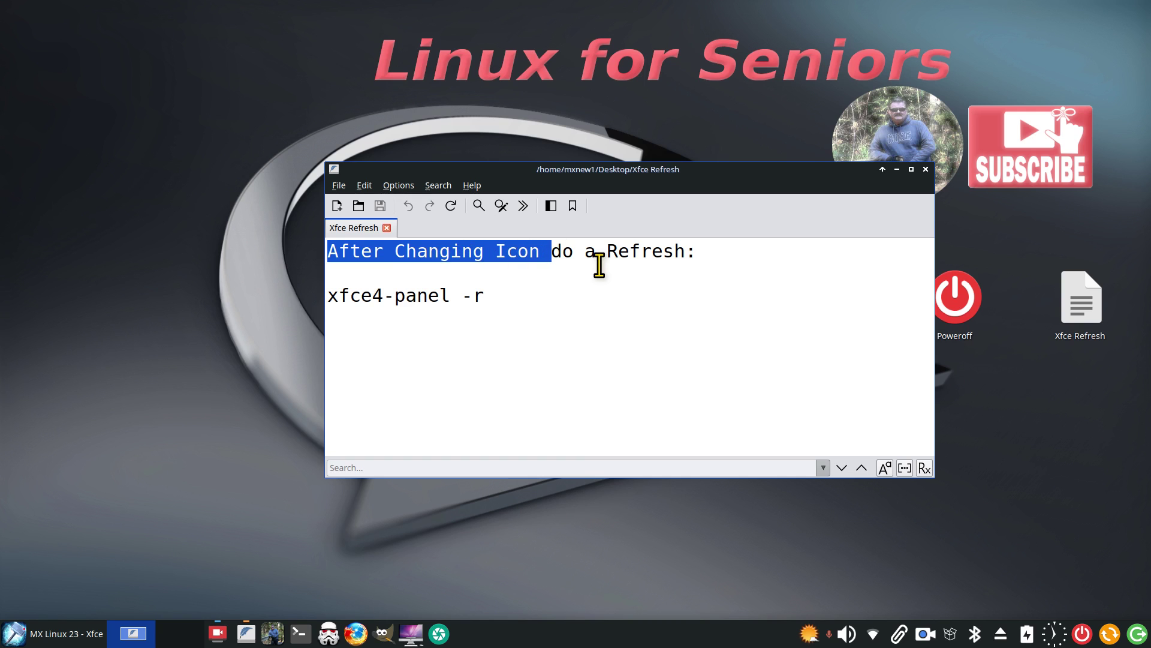
View the log-out dialog from the Whisker Menu and cancel it without logging out
{"action": "left_click", "coordinate": [14, 636]}
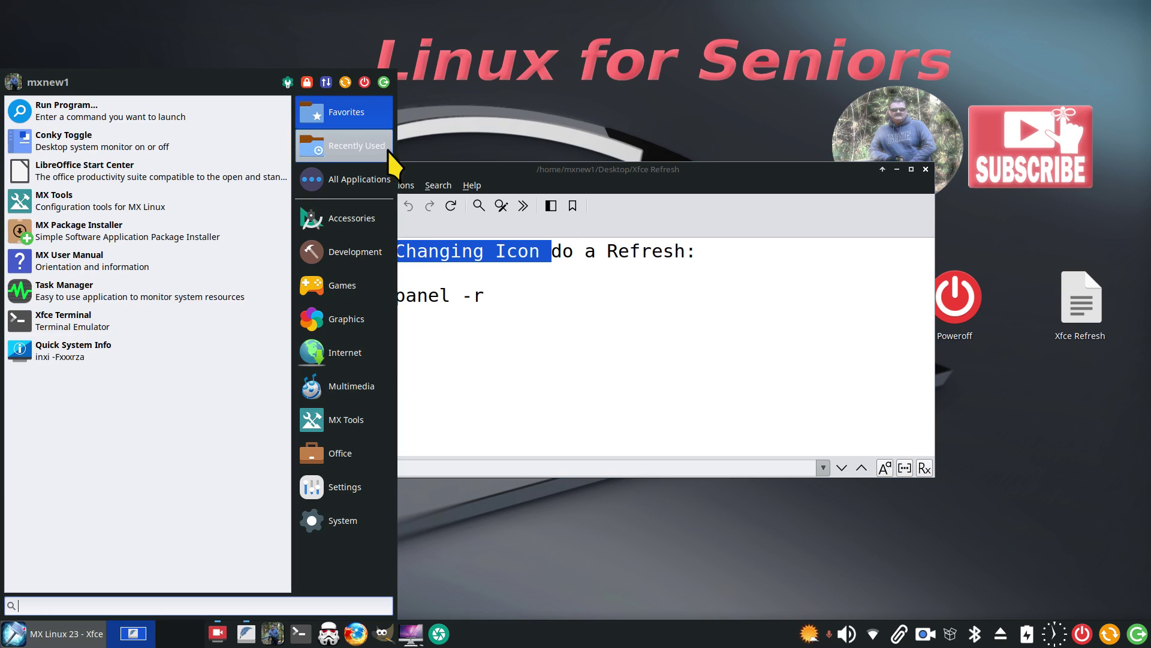
{"action": "left_click", "coordinate": [382, 83]}
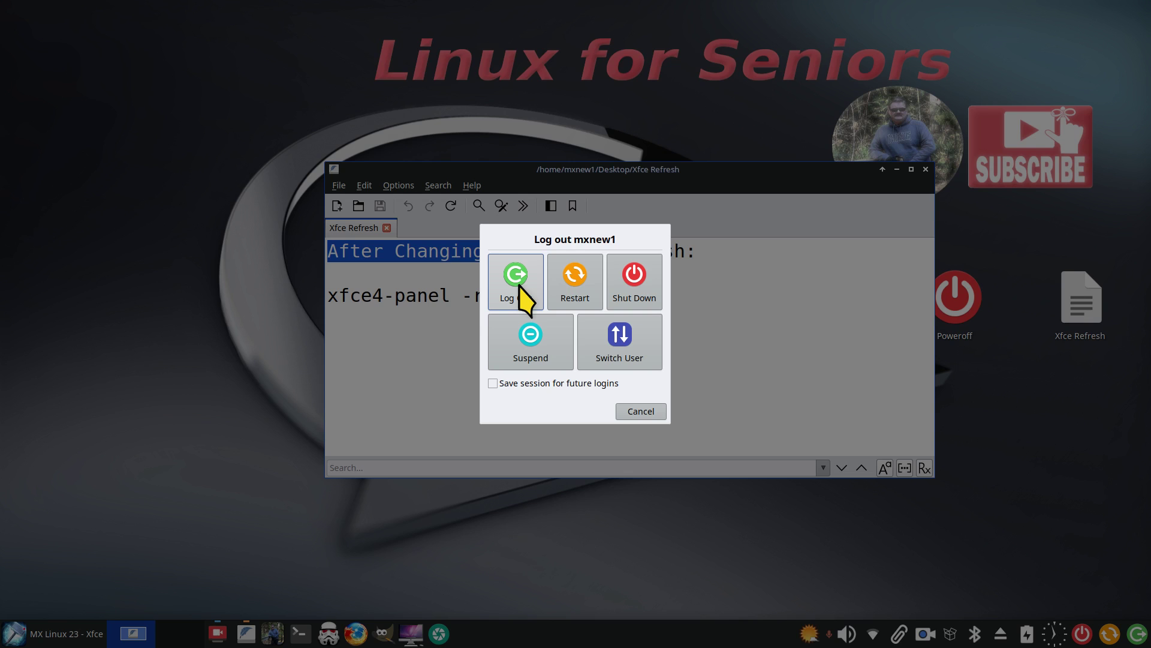
{"action": "left_click", "coordinate": [641, 411]}
Run the note's command xfce4-panel -r in a new terminal to refresh the panel
{"action": "left_click_drag", "start_coordinate": [499, 299], "coordinate": [324, 300]}
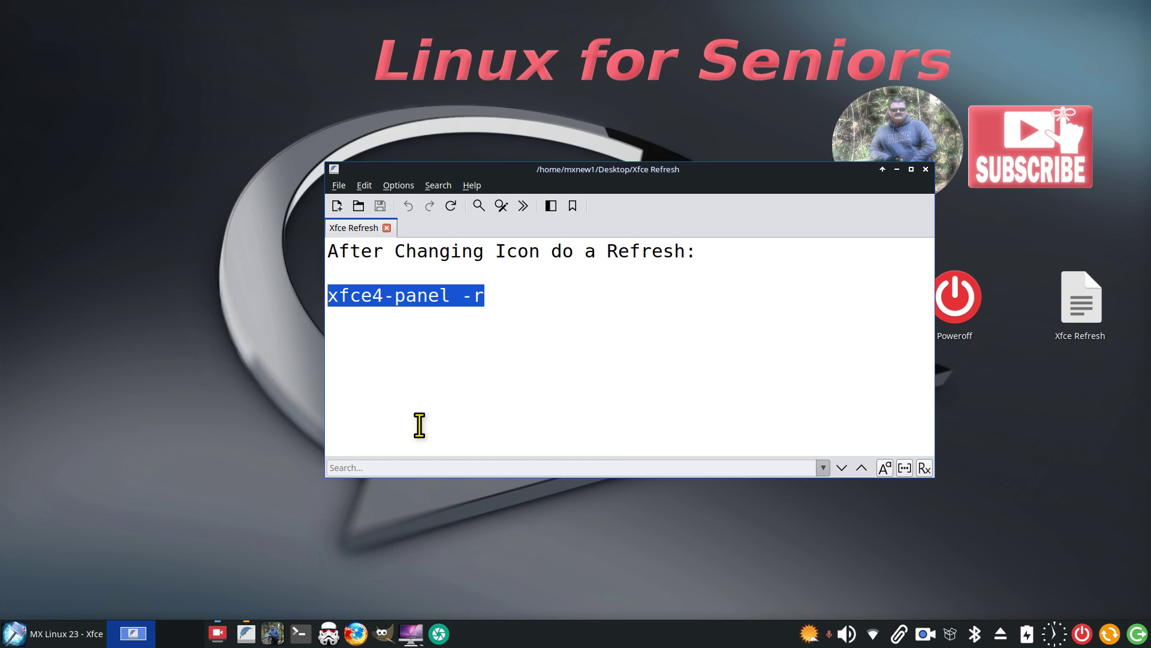
{"action": "left_click", "coordinate": [300, 633]}
{"action": "left_click_drag", "start_coordinate": [264, 13], "coordinate": [794, 168]}
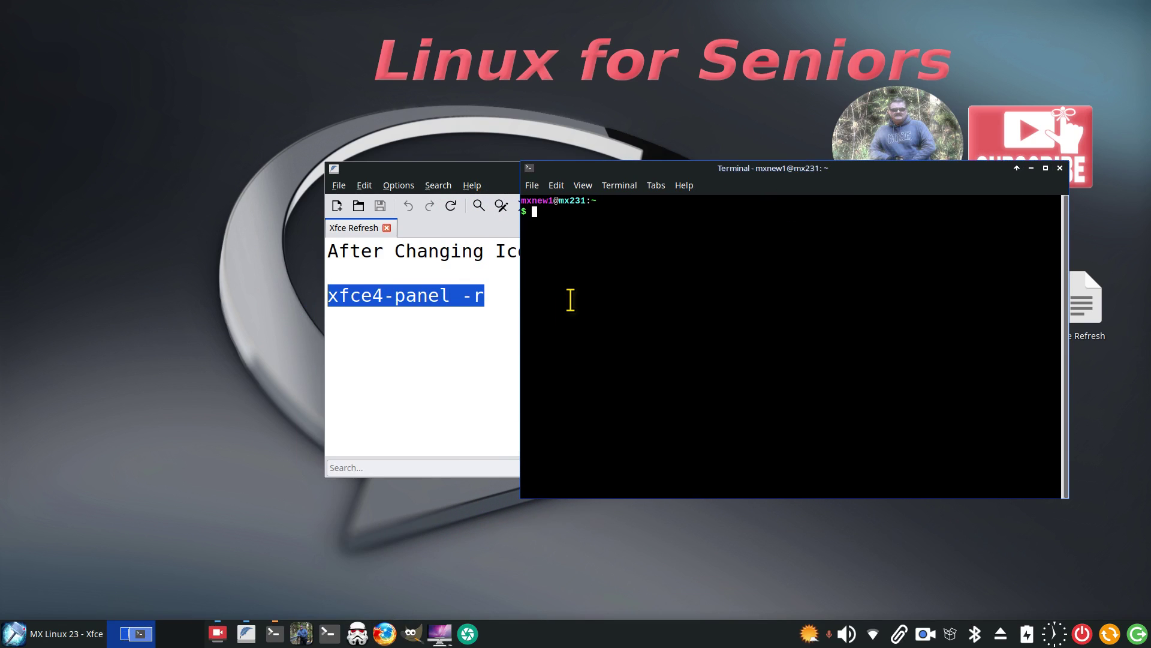
{"action": "left_click_drag", "start_coordinate": [672, 167], "coordinate": [708, 204]}
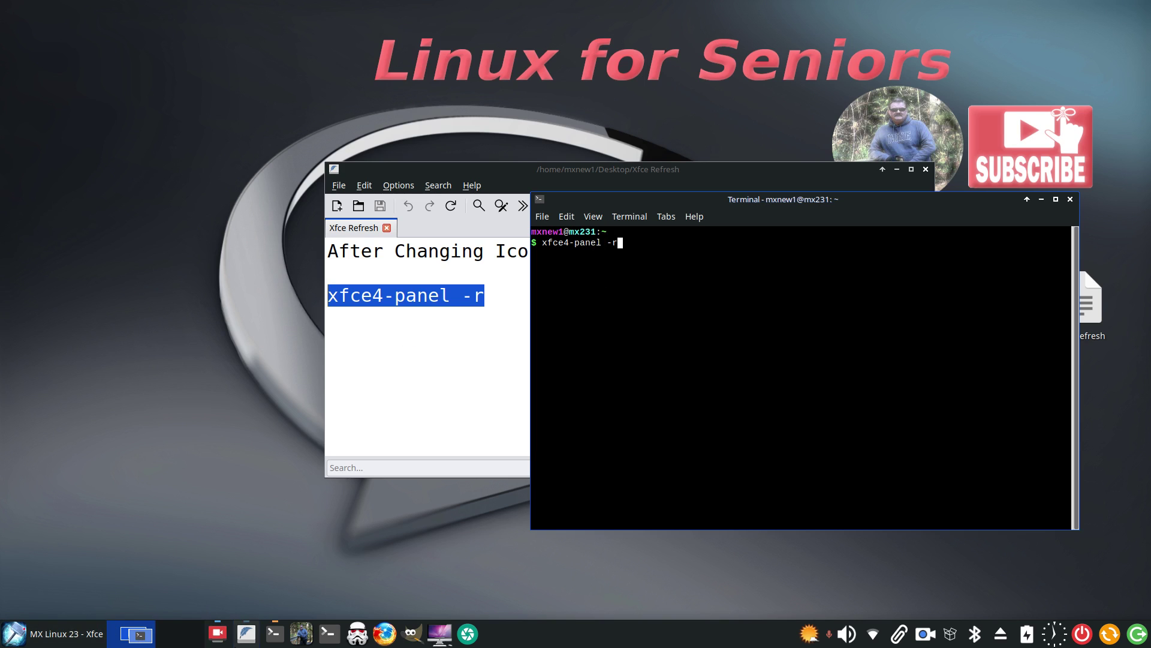
{"action": "left_click", "coordinate": [13, 638]}
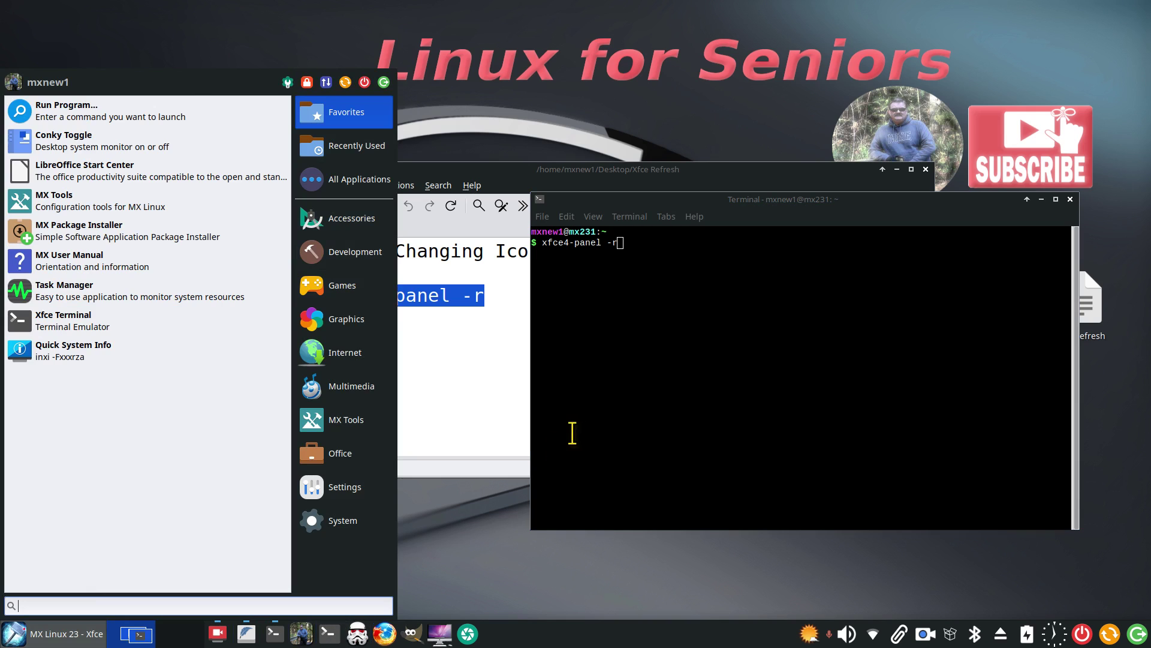
{"action": "left_click", "coordinate": [703, 346]}
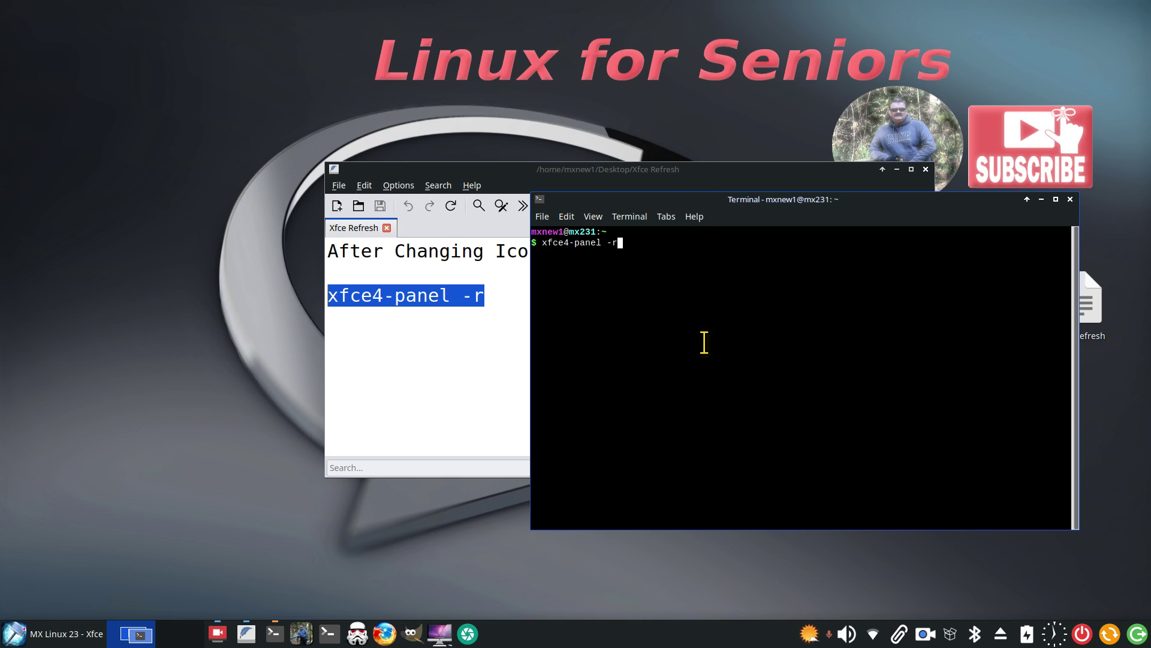
{"action": "key", "text": "Return"}
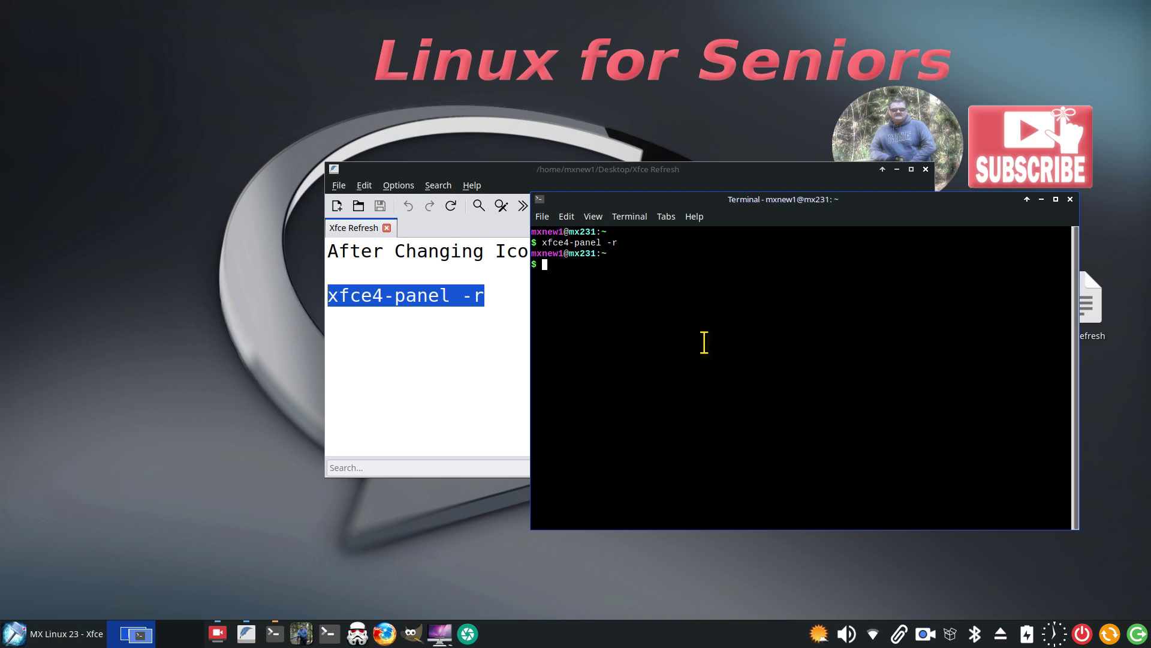
Check the Games category's icon in the Whisker Menu, and close the terminal and the Xfce Refresh note
{"action": "left_click", "coordinate": [15, 633]}
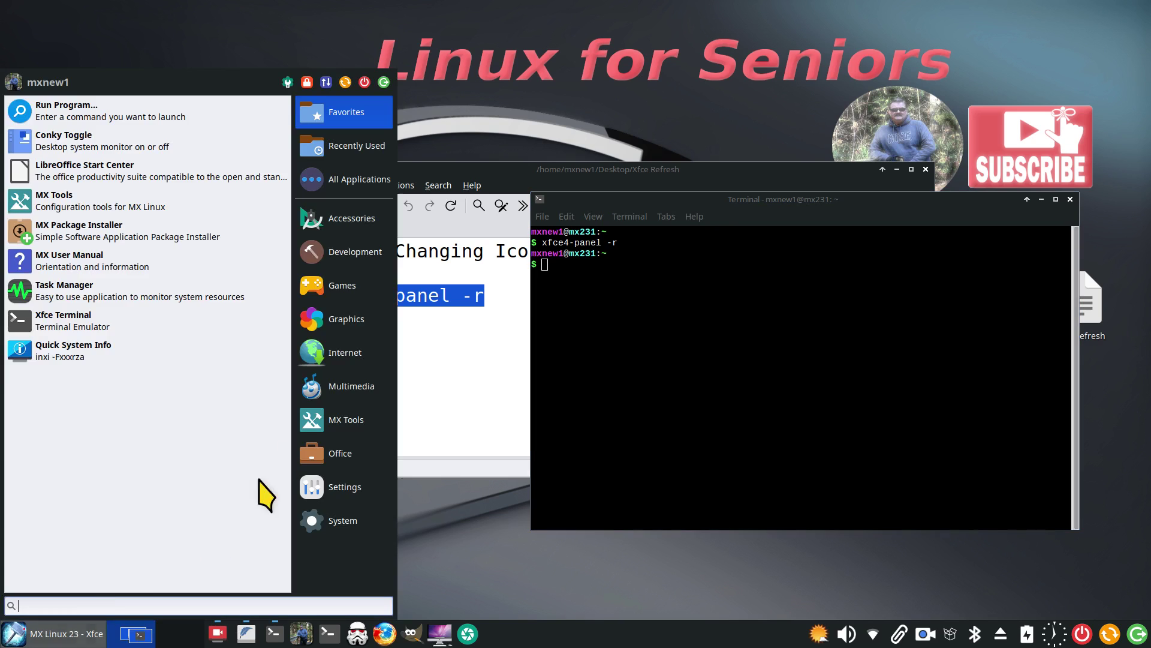
{"action": "mouse_move", "coordinate": [340, 283]}
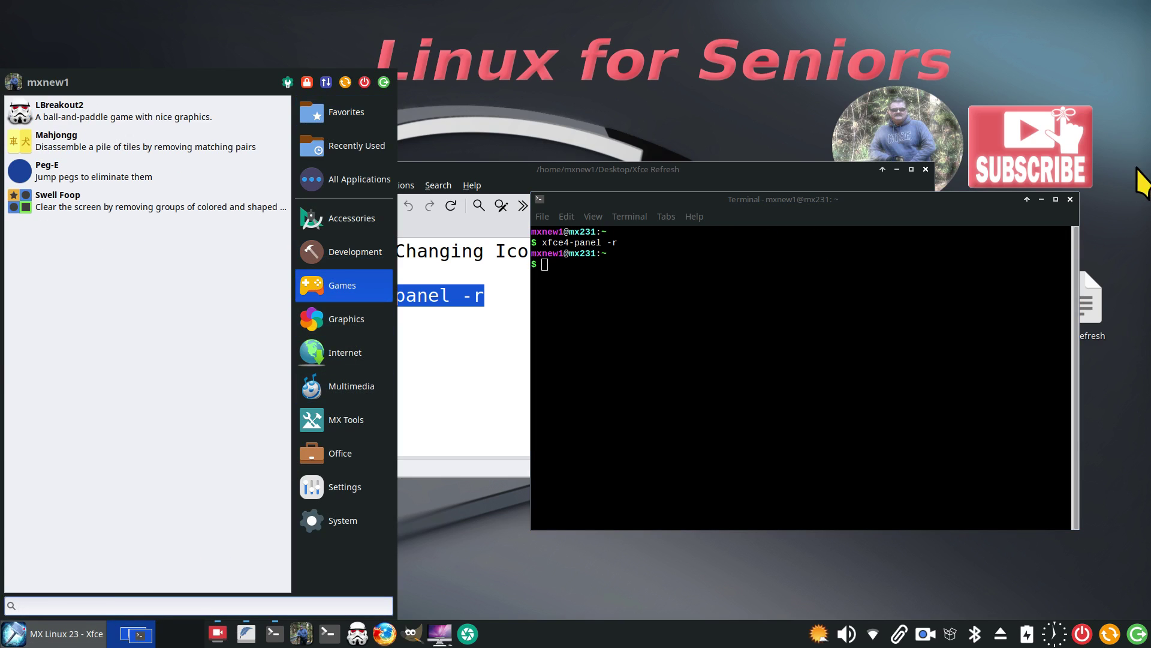
{"action": "left_click_drag", "start_coordinate": [779, 169], "coordinate": [678, 191]}
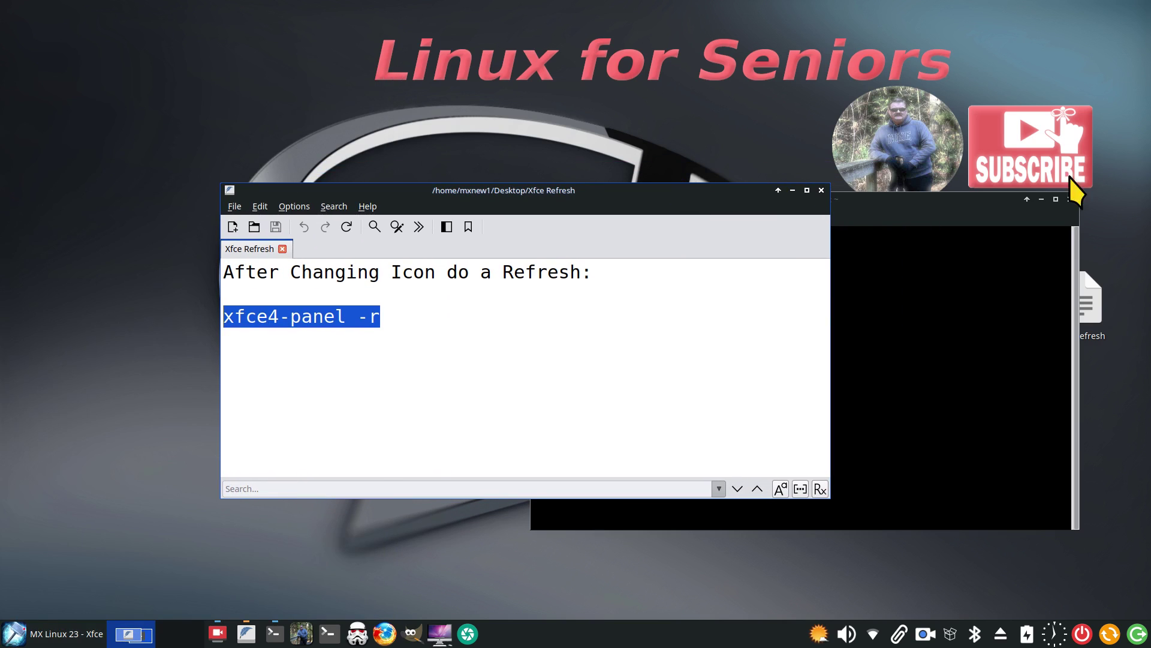
{"action": "left_click", "coordinate": [1070, 199]}
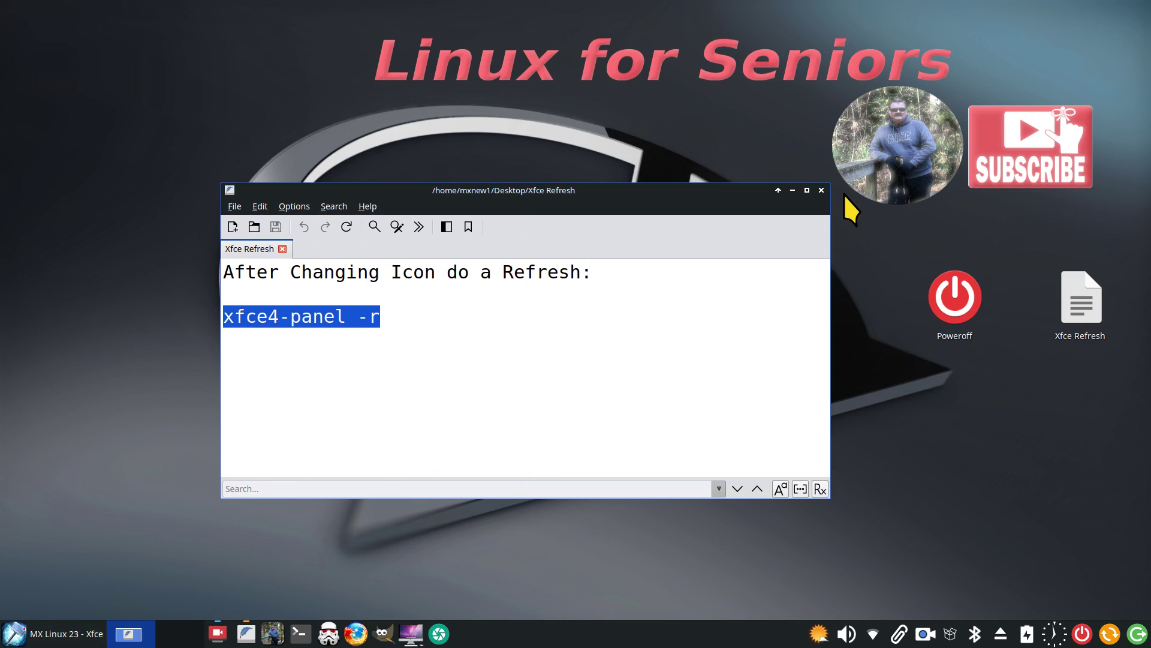
{"action": "left_click", "coordinate": [822, 190]}
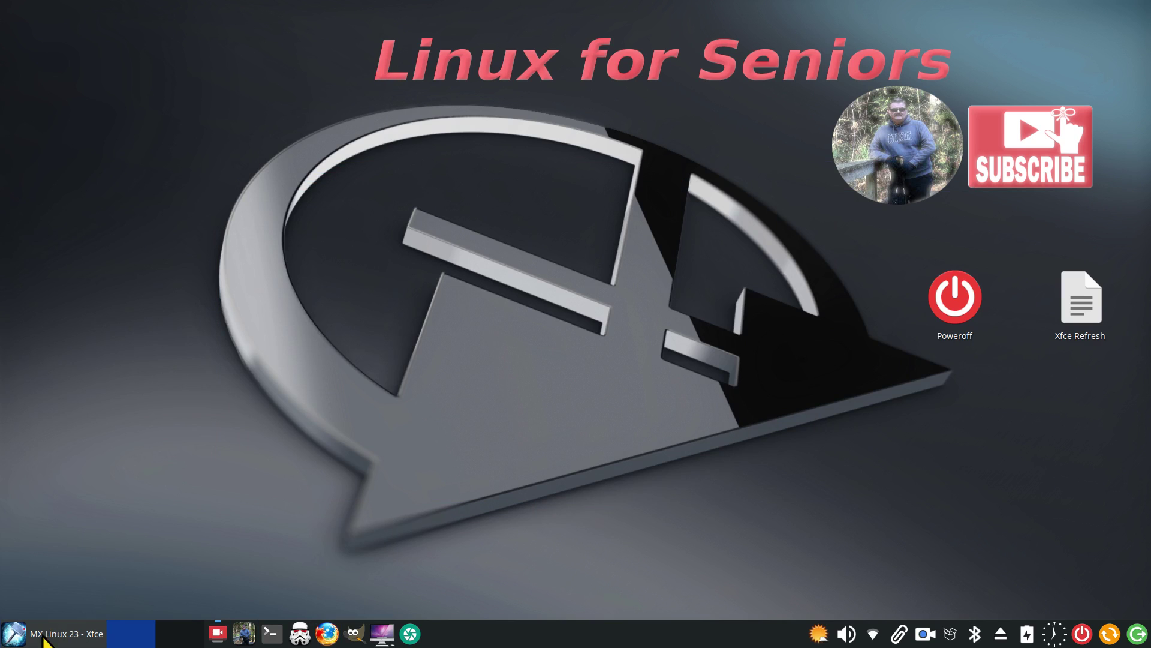
Reopen the MenuLibre application editor from the Whisker Menu button and select the Games category
{"action": "right_click", "coordinate": [24, 628]}
{"action": "left_click", "coordinate": [63, 527]}
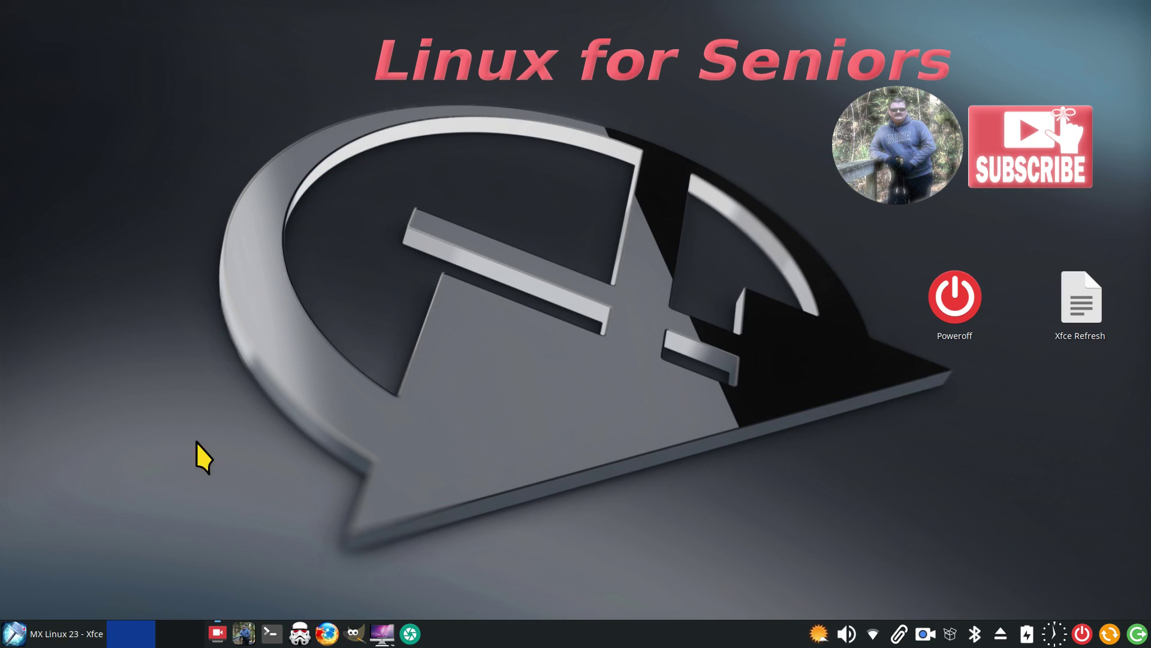
{"action": "left_click", "coordinate": [398, 395]}
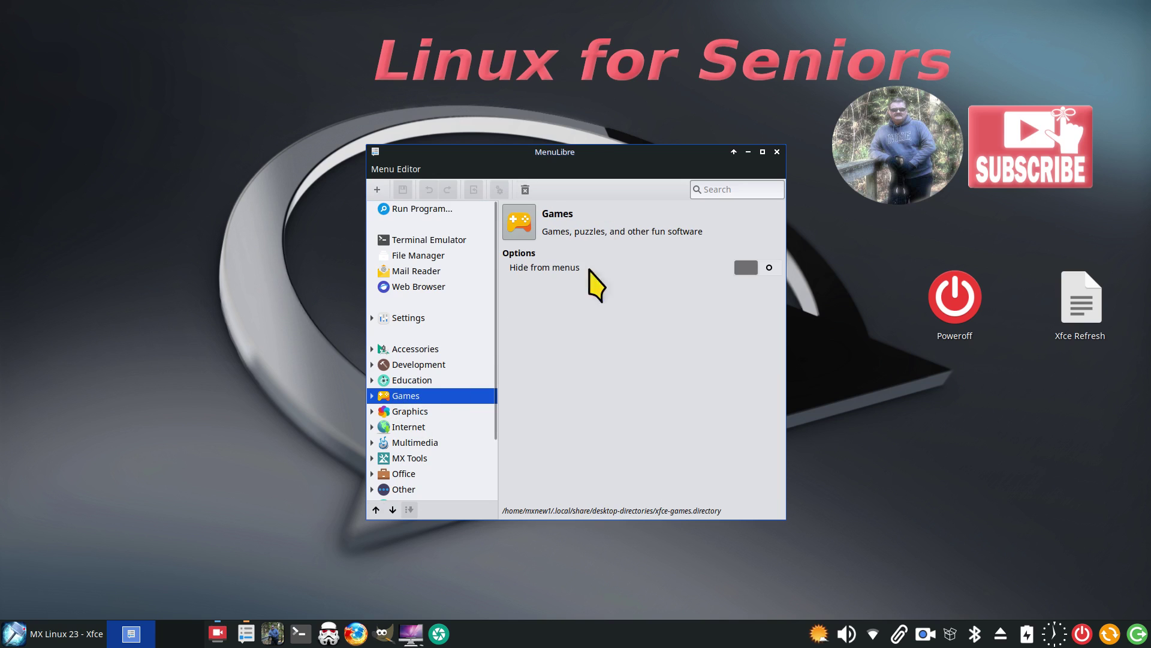
Set the Games category's icon to the image file DarthVaderSaber.png from Documents/icons and check it in the Whisker Menu
{"action": "left_click", "coordinate": [525, 223]}
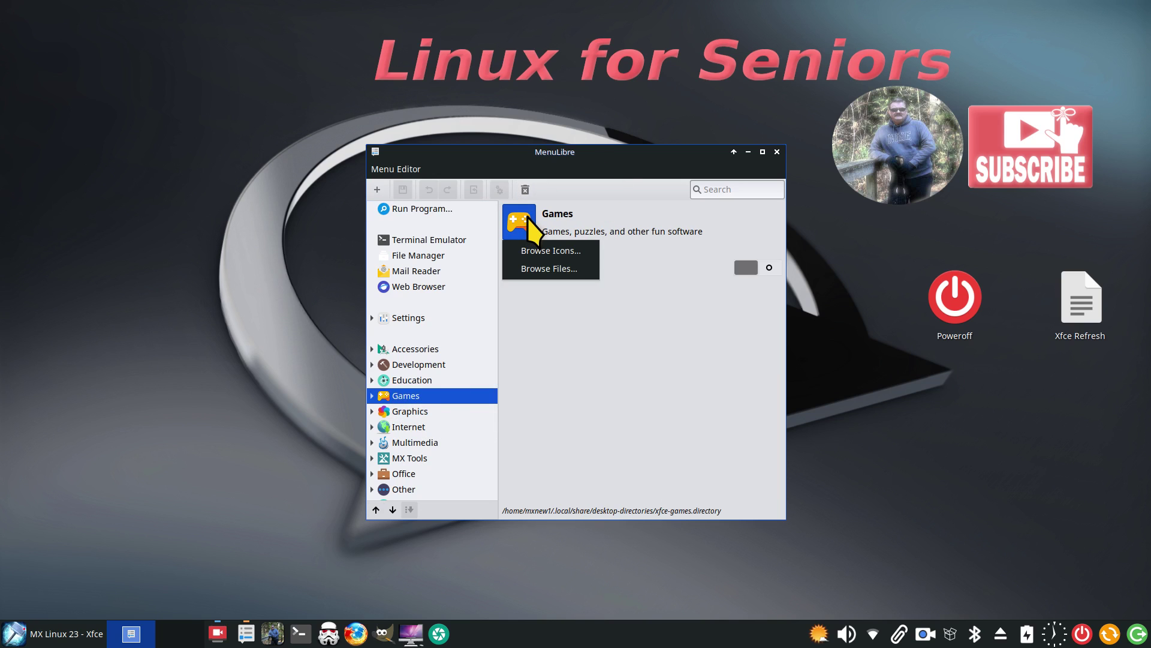
{"action": "left_click", "coordinate": [570, 270]}
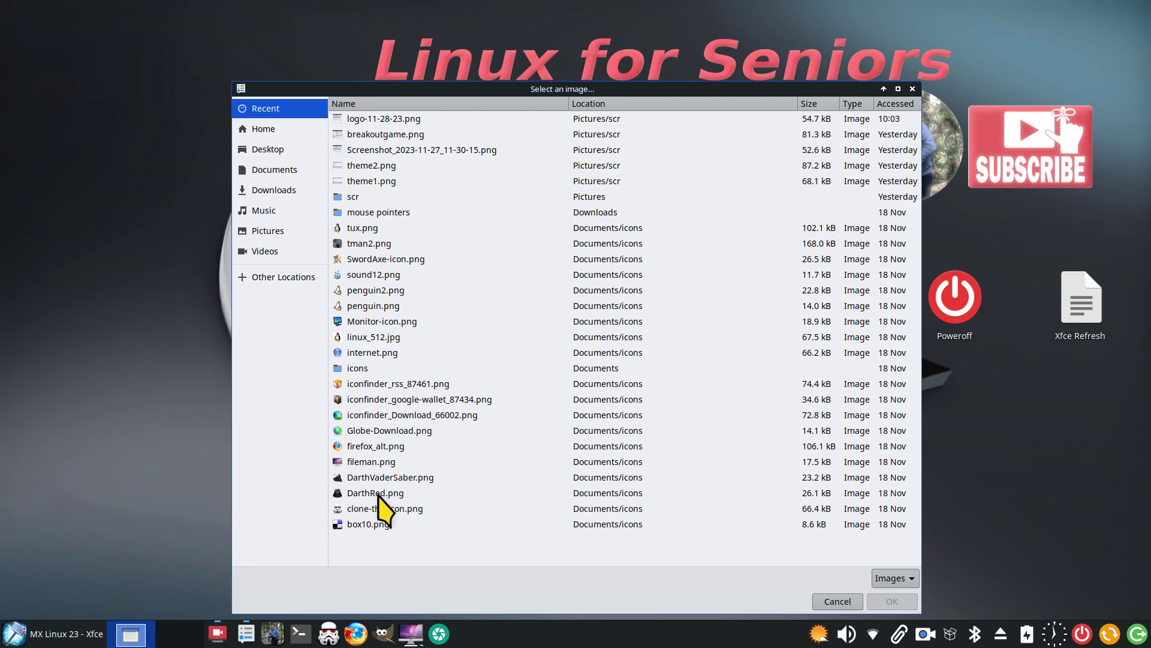
{"action": "left_click", "coordinate": [382, 493]}
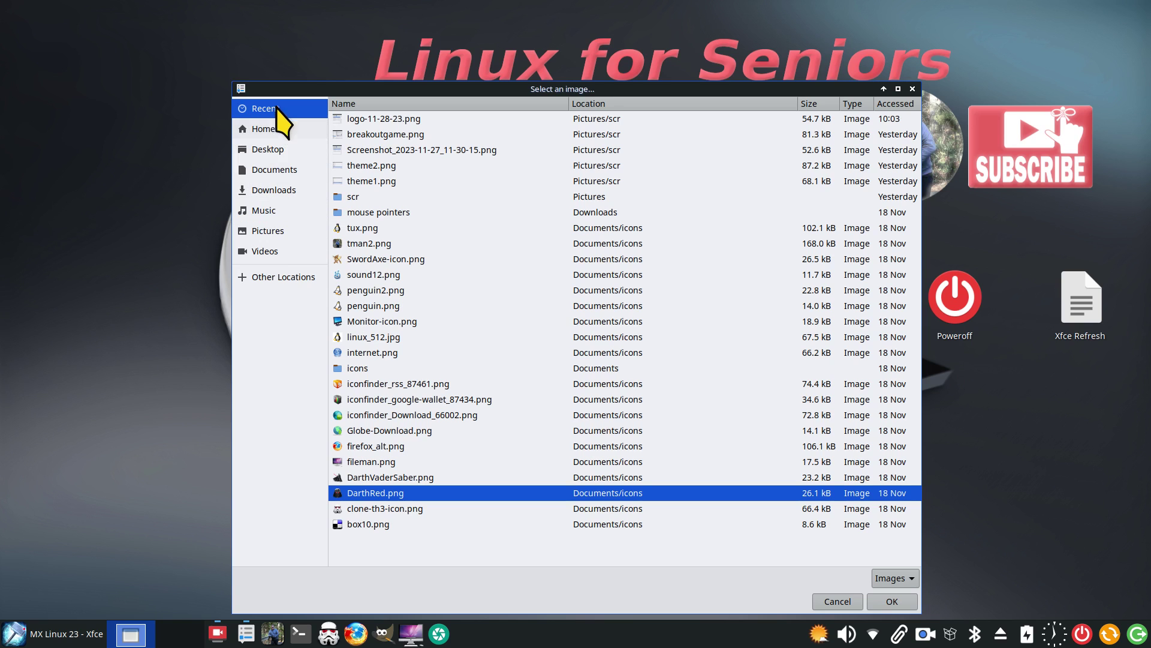
{"action": "left_click", "coordinate": [282, 170]}
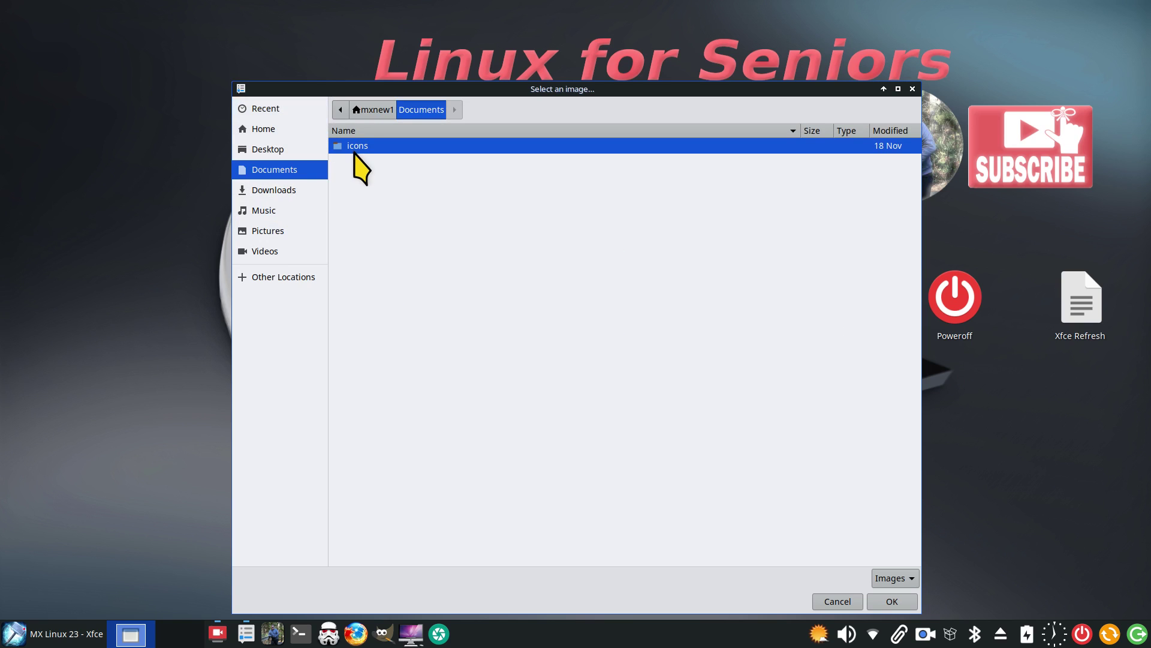
{"action": "double_click", "coordinate": [353, 147]}
{"action": "scroll", "coordinate": [521, 367], "scroll_direction": "down", "scroll_amount": 2}
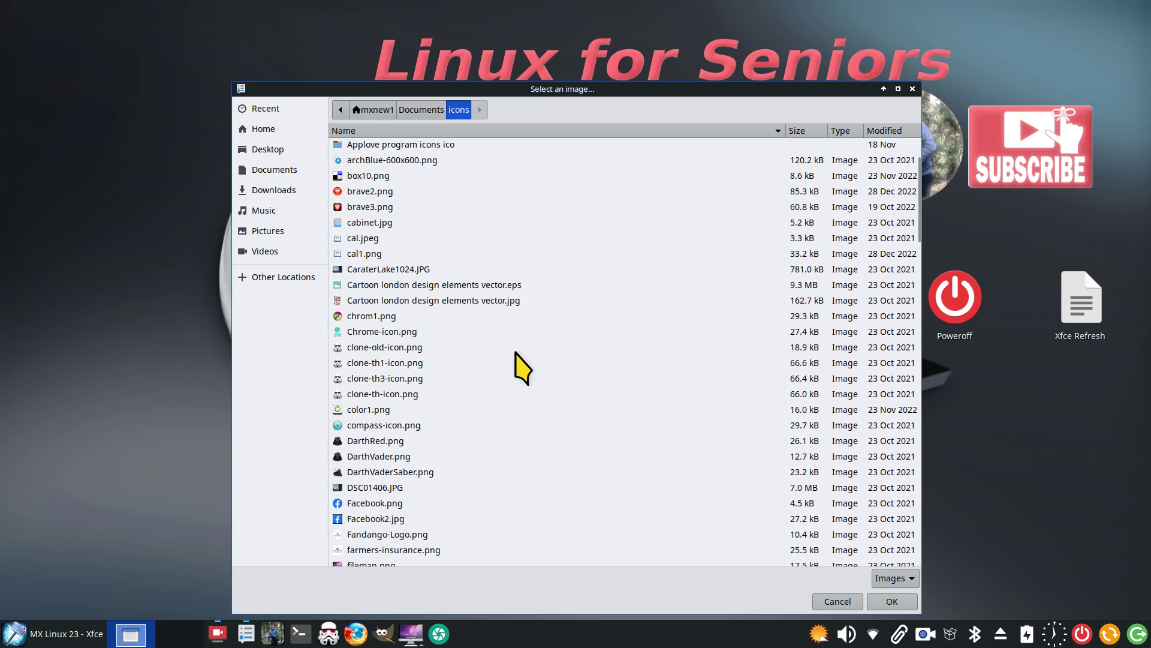
{"action": "scroll", "coordinate": [517, 360], "scroll_direction": "down", "scroll_amount": 3}
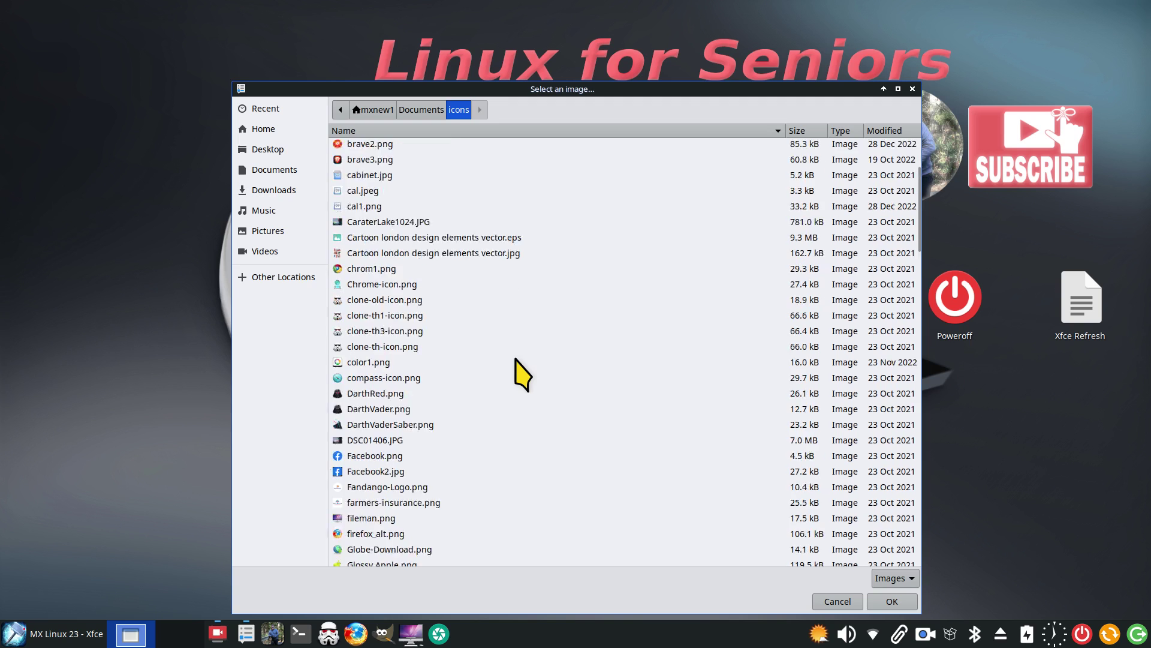
{"action": "left_click", "coordinate": [390, 330]}
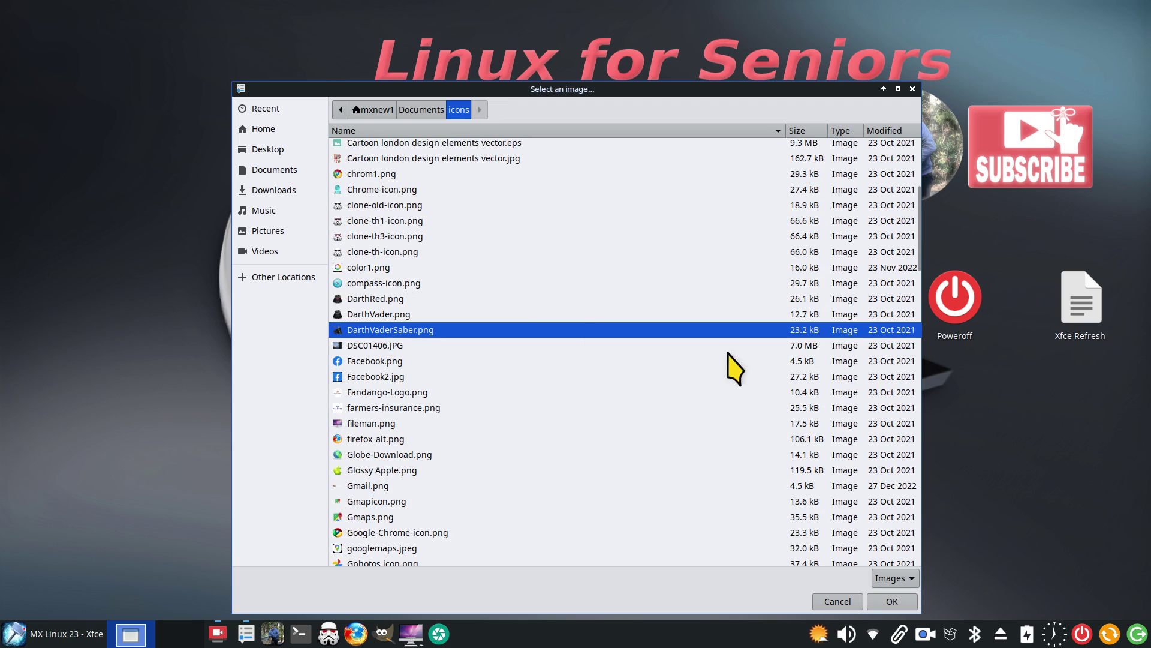
{"action": "left_click", "coordinate": [900, 599]}
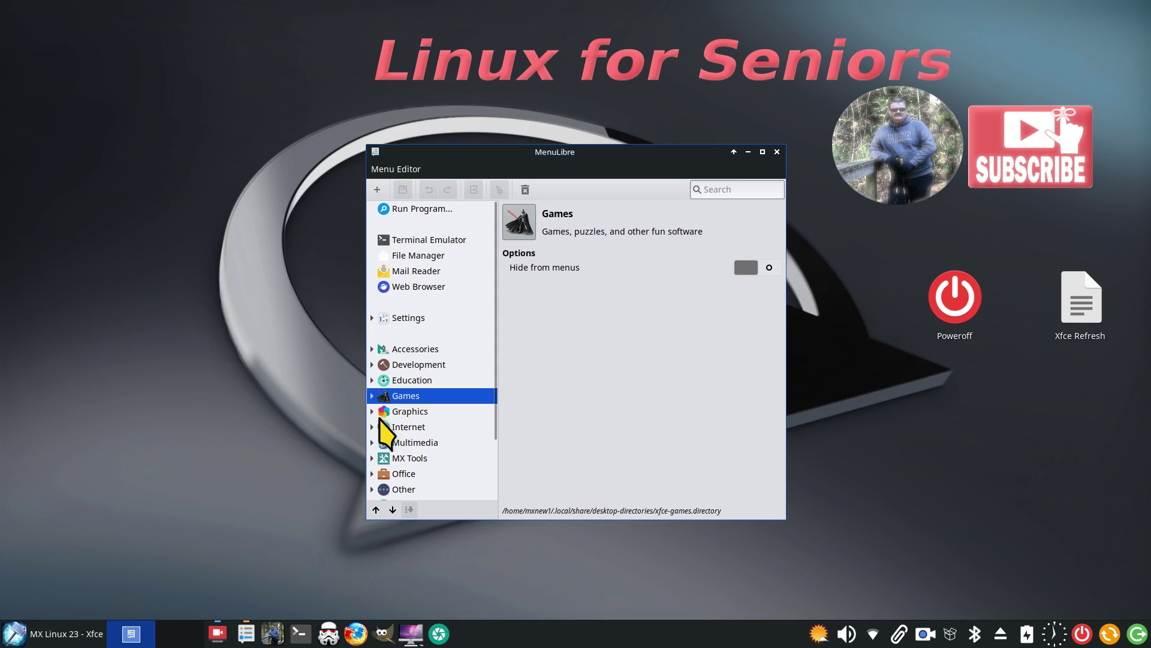
{"action": "left_click", "coordinate": [36, 638]}
{"action": "left_click", "coordinate": [340, 291]}
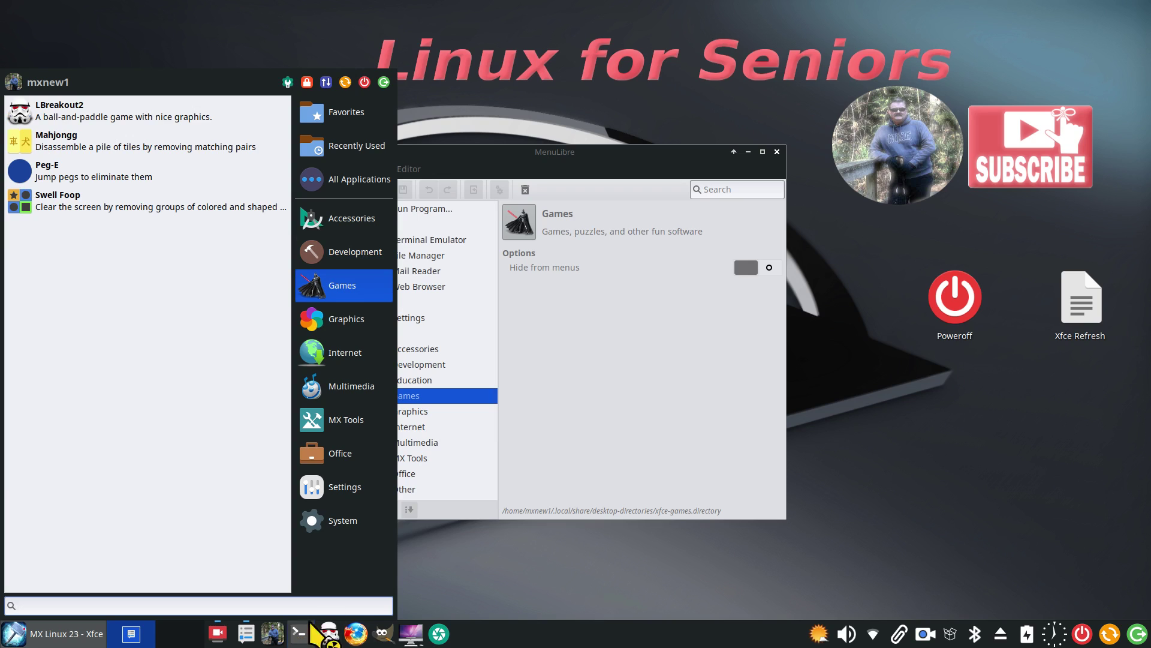
{"action": "left_click", "coordinate": [310, 627]}
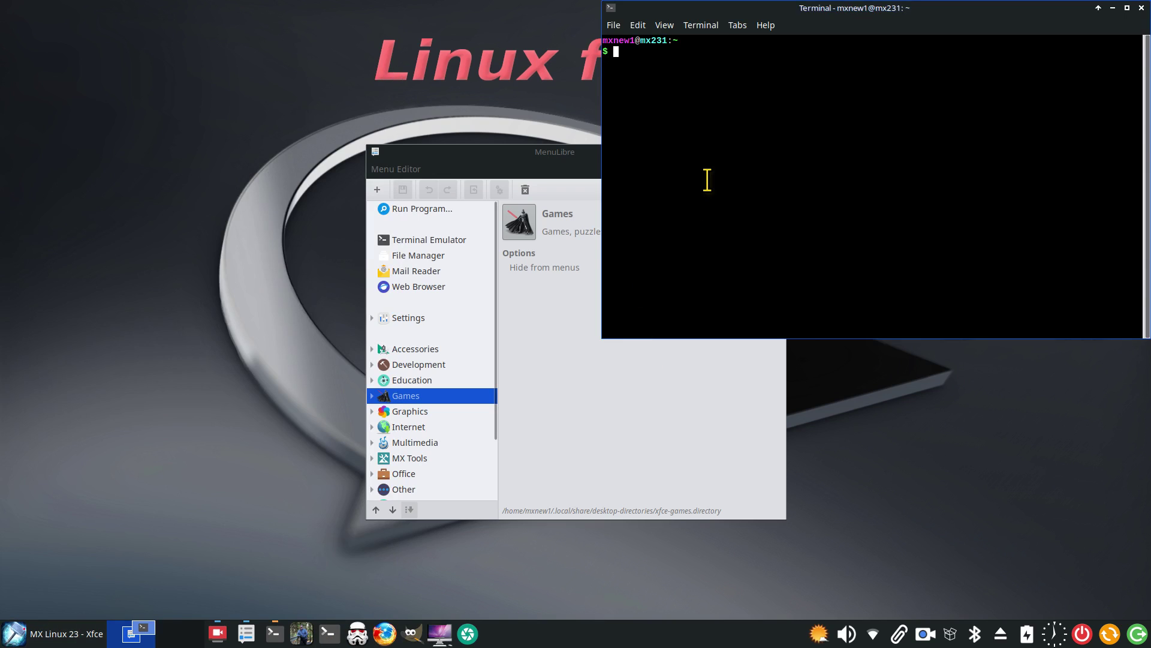
{"action": "type", "text": "xfce4-panel -r"}
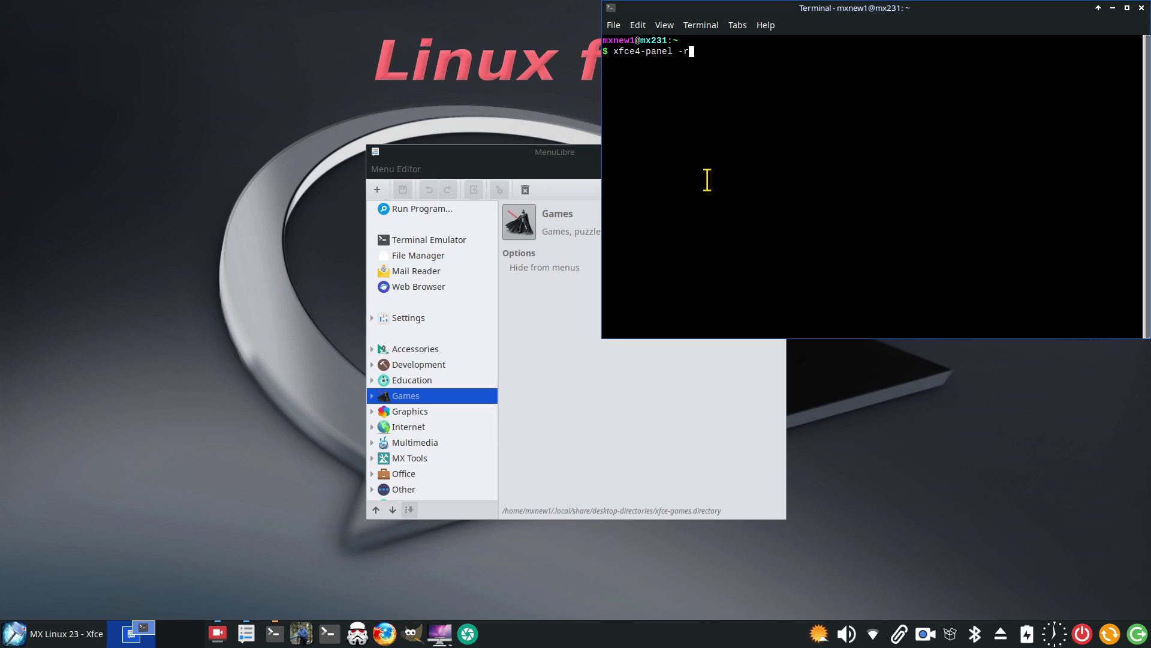
{"action": "key", "text": "ctrl+plus"}
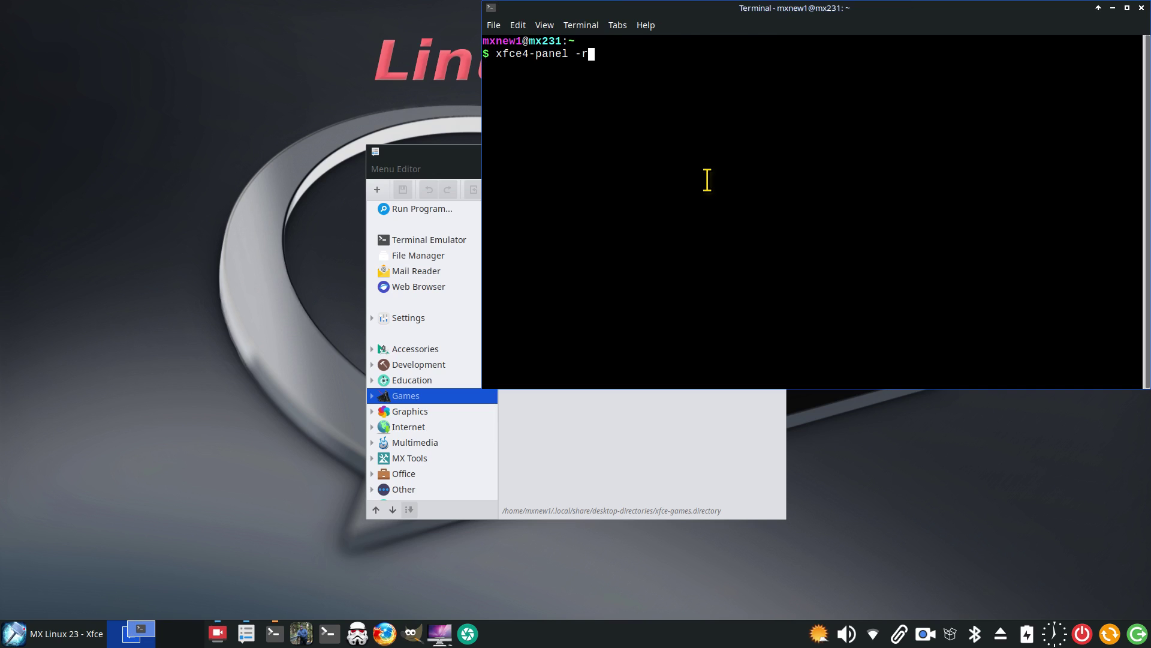
{"action": "key", "text": "ctrl+plus"}
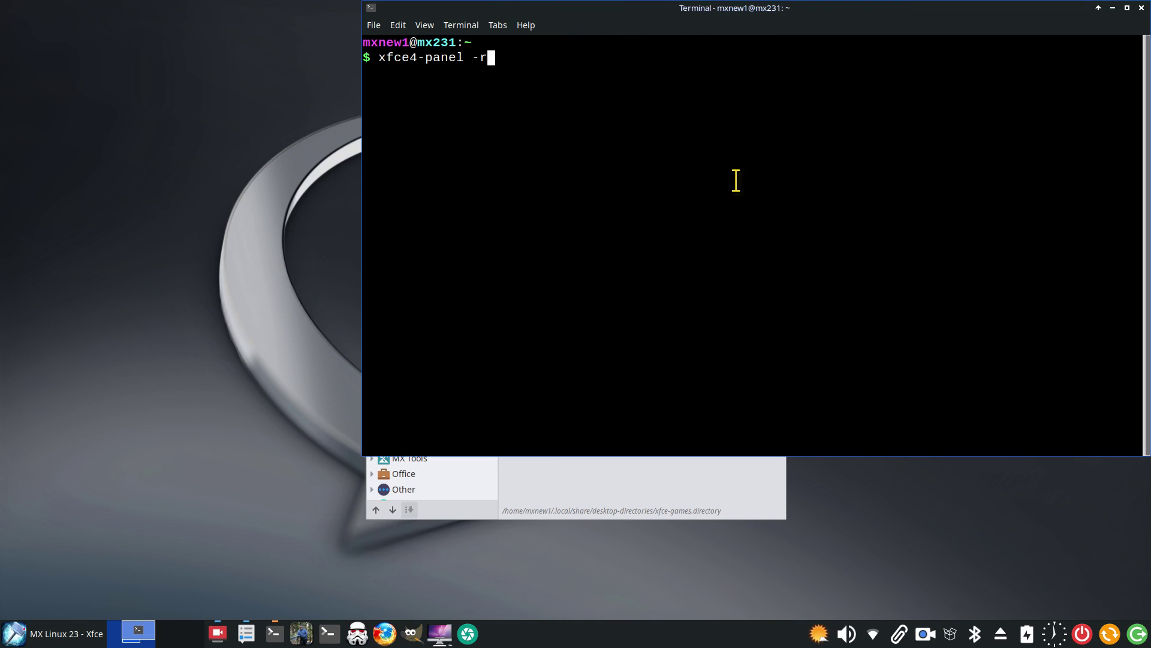
{"action": "left_click", "coordinate": [1141, 8]}
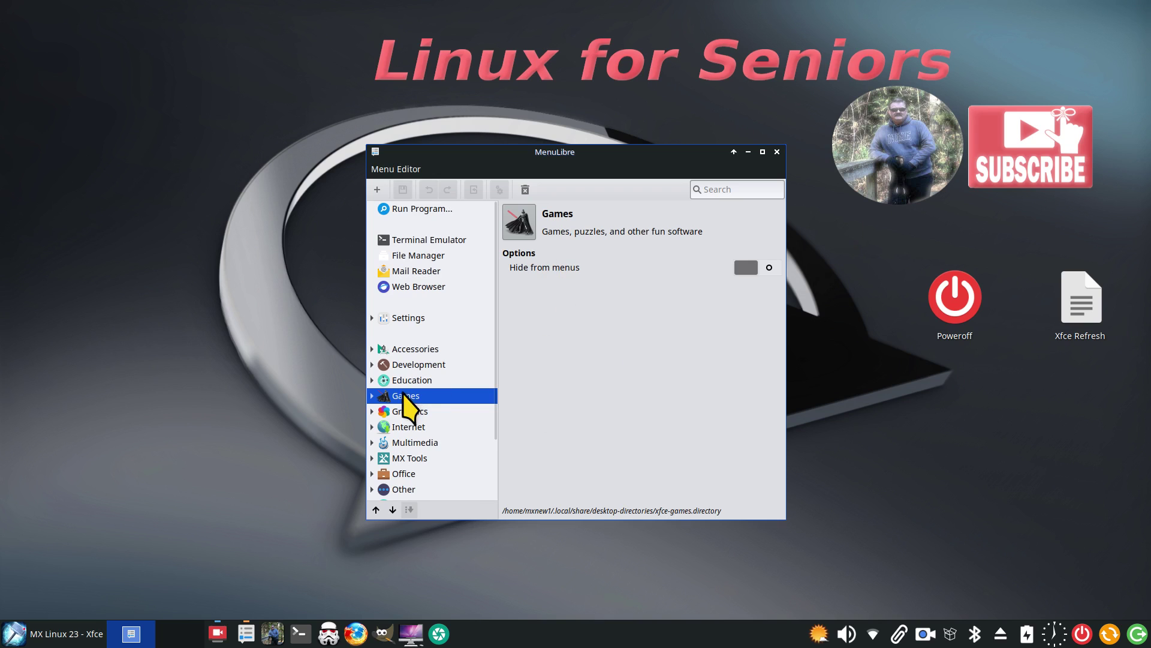
Expand the Games category in MenuLibre and select the LBreakout2 entry for editing
{"action": "left_click", "coordinate": [372, 396]}
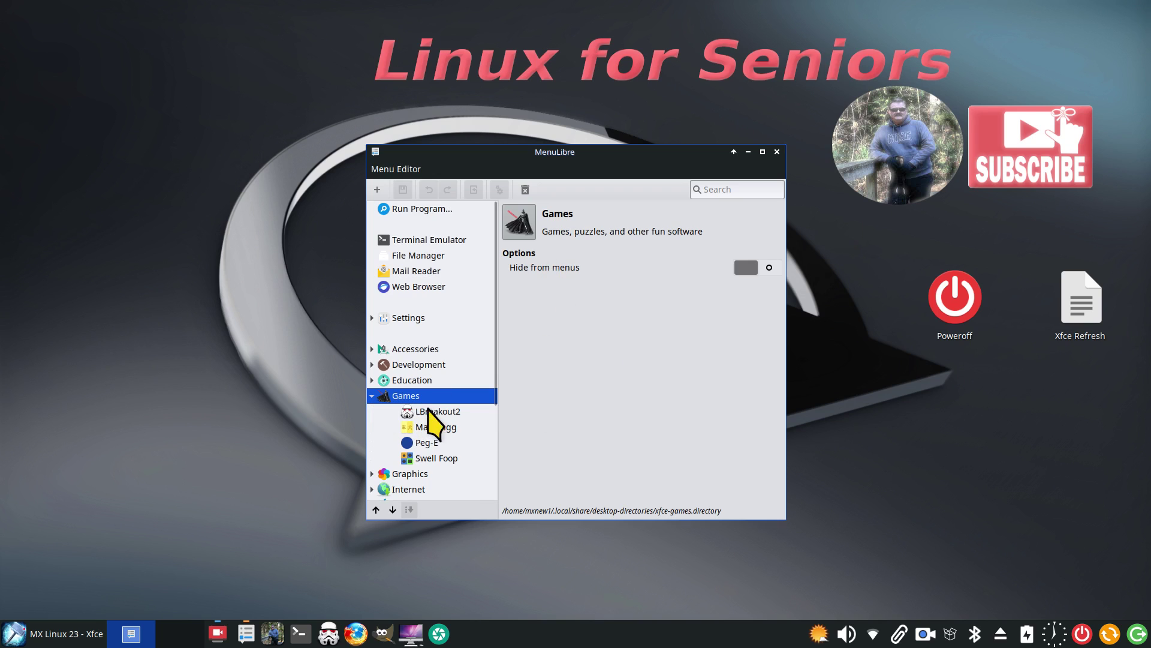
{"action": "left_click", "coordinate": [445, 412]}
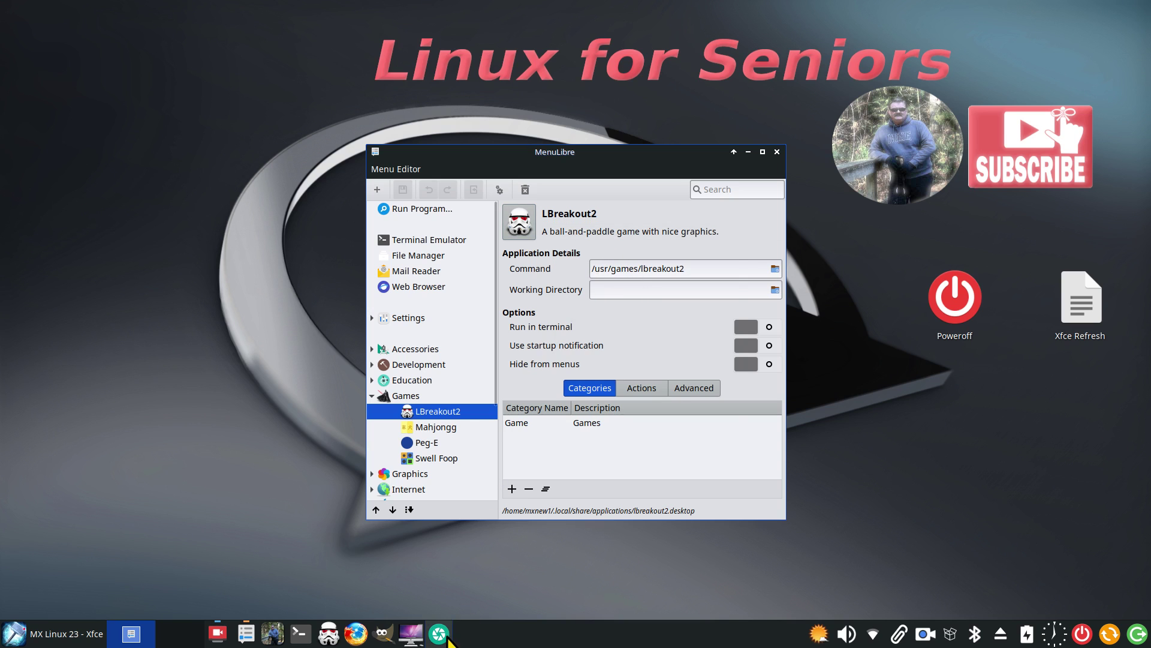
{"action": "left_click", "coordinate": [439, 634]}
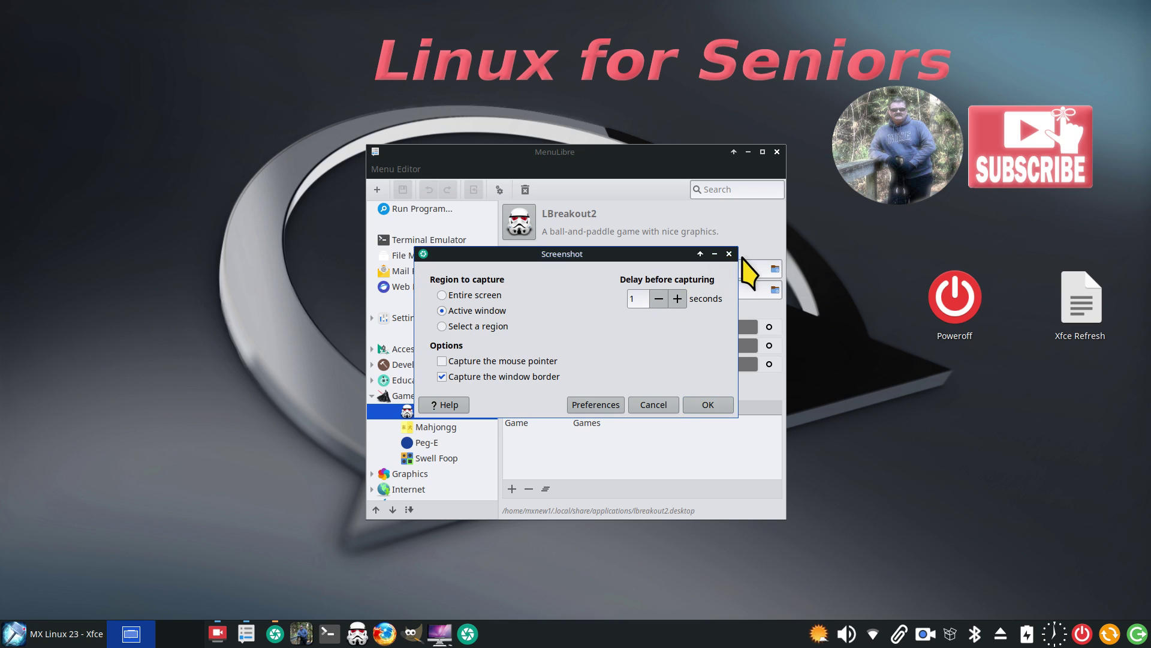
{"action": "key", "text": "Escape"}
{"action": "left_click", "coordinate": [643, 268]}
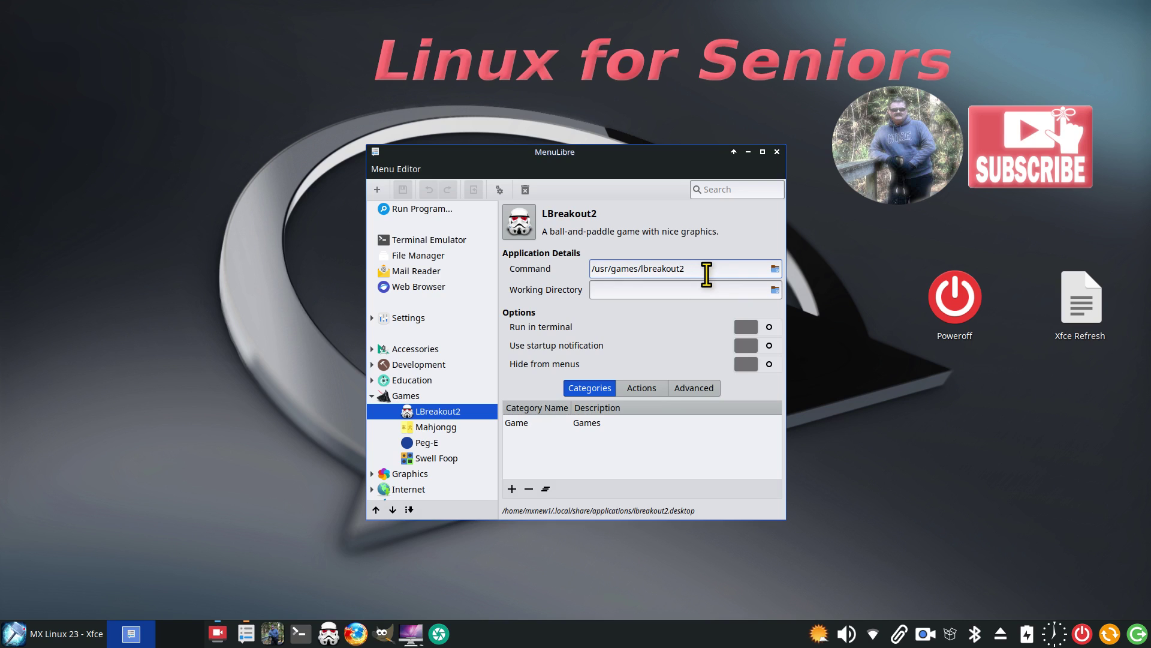
Set LBreakout2's icon to lbreakout2, found by searching the icon names for "lbr", and save the entry
{"action": "left_click", "coordinate": [515, 225]}
{"action": "left_click", "coordinate": [538, 251]}
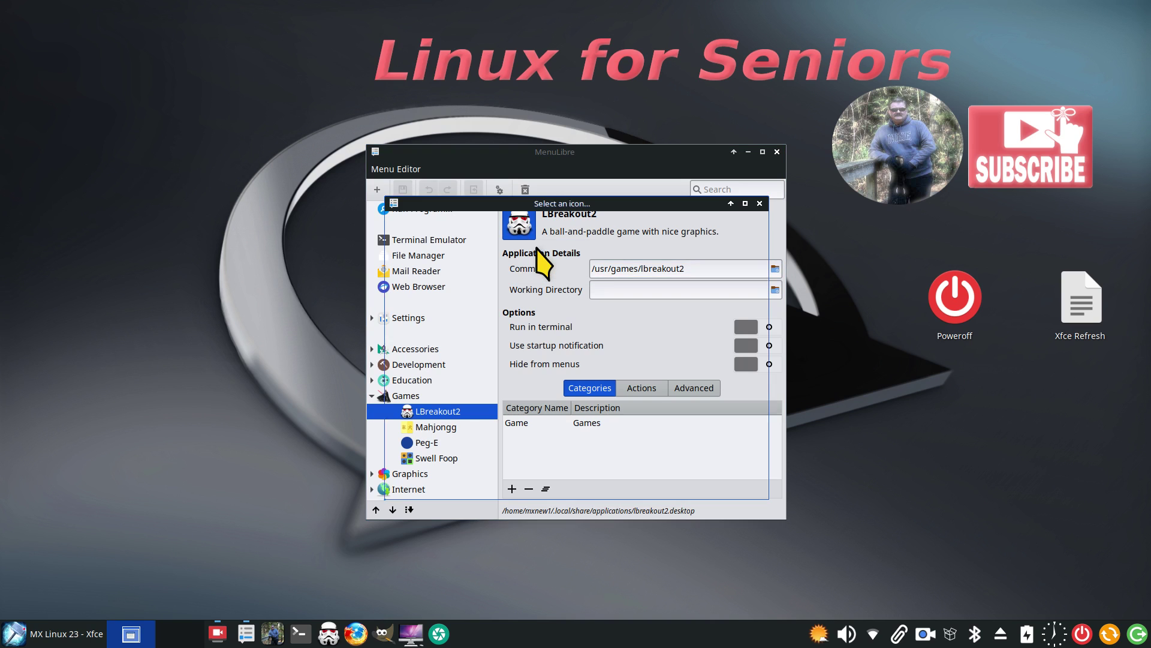
{"action": "left_click_drag", "start_coordinate": [559, 208], "coordinate": [575, 269]}
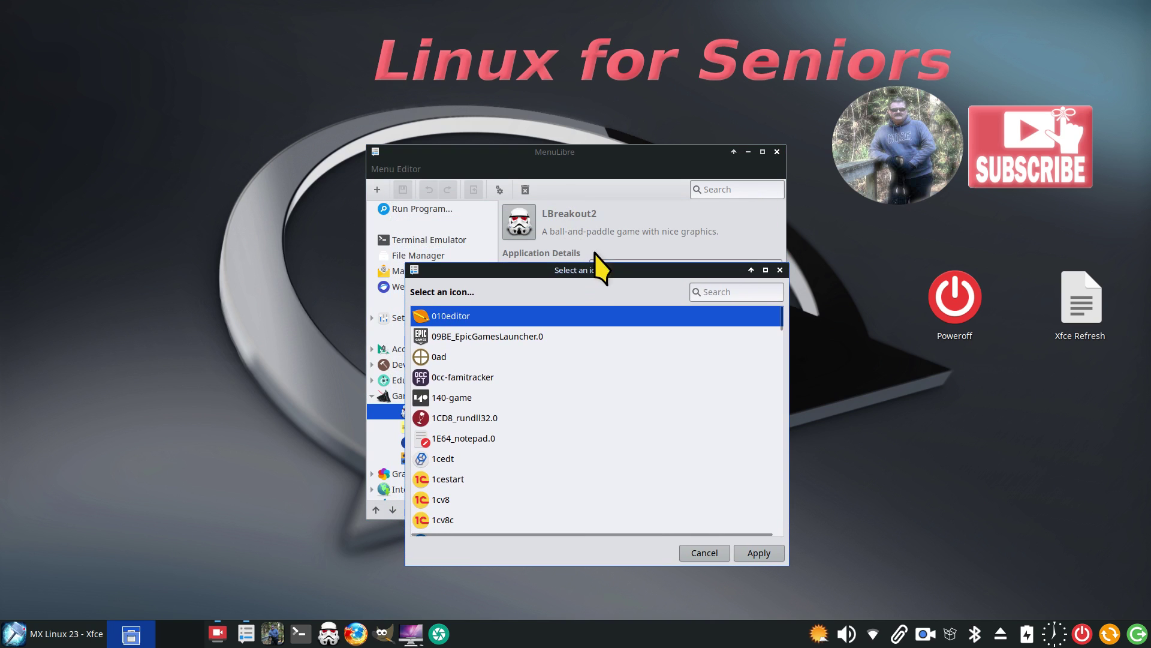
{"action": "left_click", "coordinate": [735, 292]}
{"action": "type", "text": "l"}
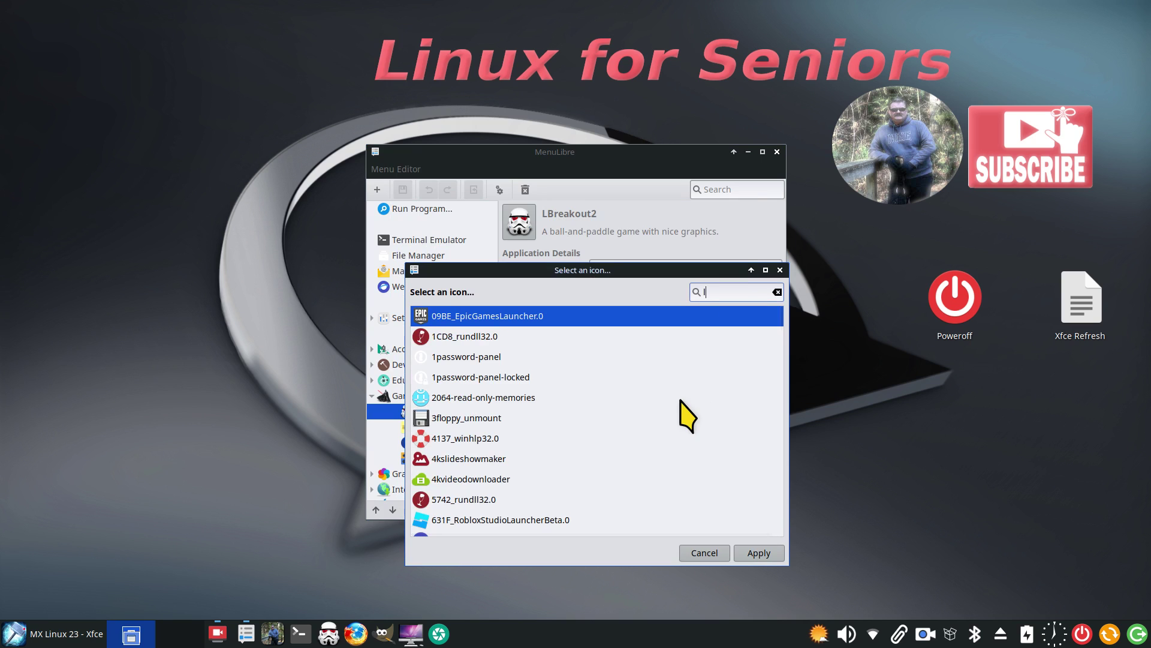
{"action": "type", "text": "b"}
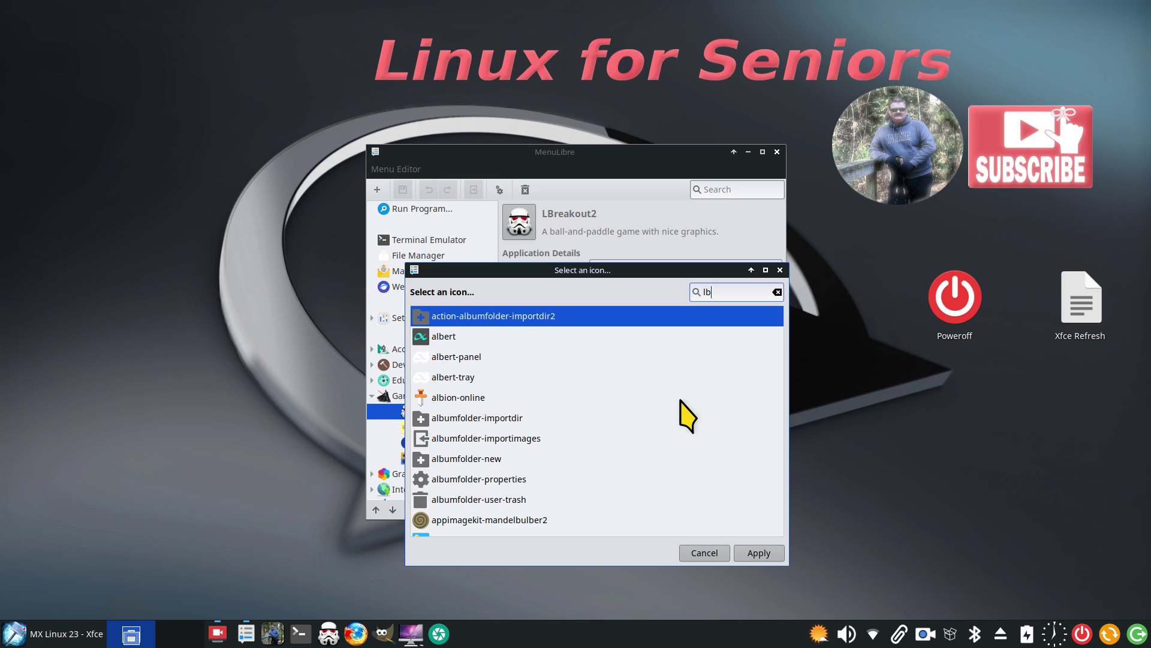
{"action": "type", "text": "r"}
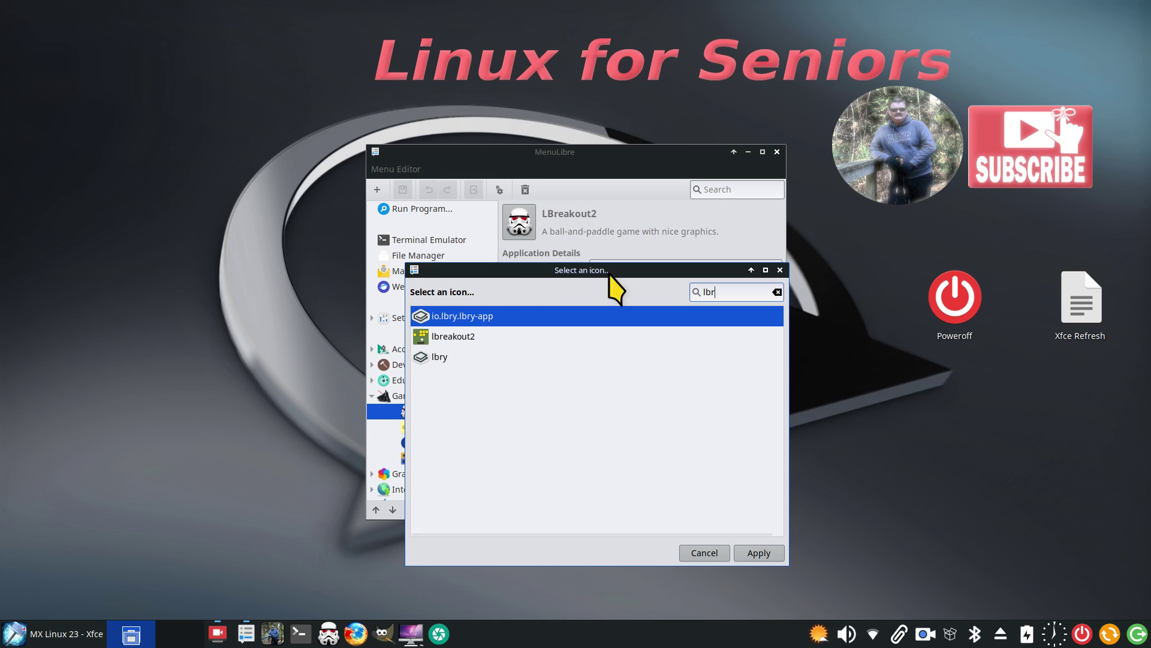
{"action": "left_click", "coordinate": [458, 336]}
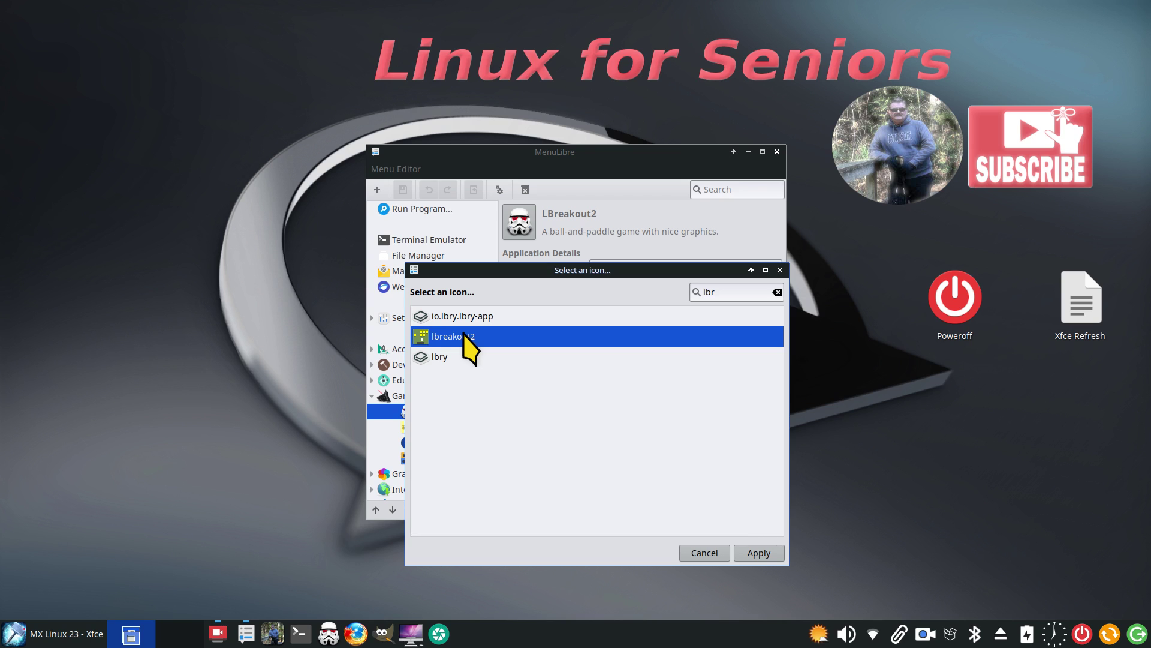
{"action": "left_click", "coordinate": [760, 555]}
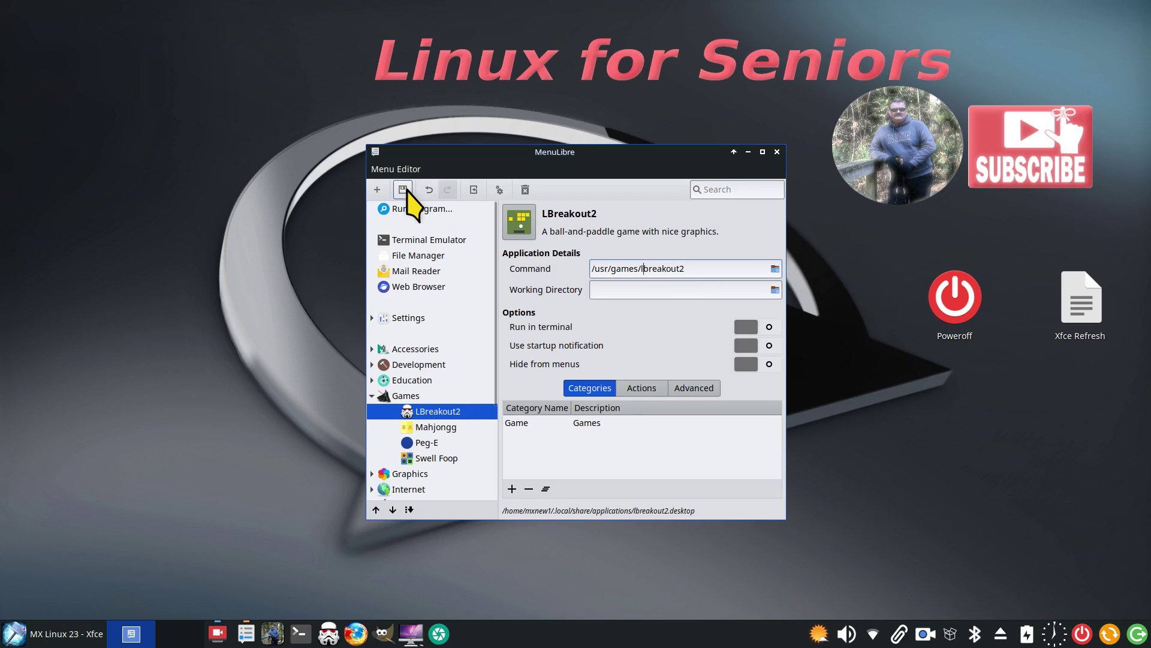
{"action": "left_click", "coordinate": [406, 190]}
Check LBreakout2's icon in the Whisker Menu's Games category and close MenuLibre
{"action": "left_click", "coordinate": [73, 629]}
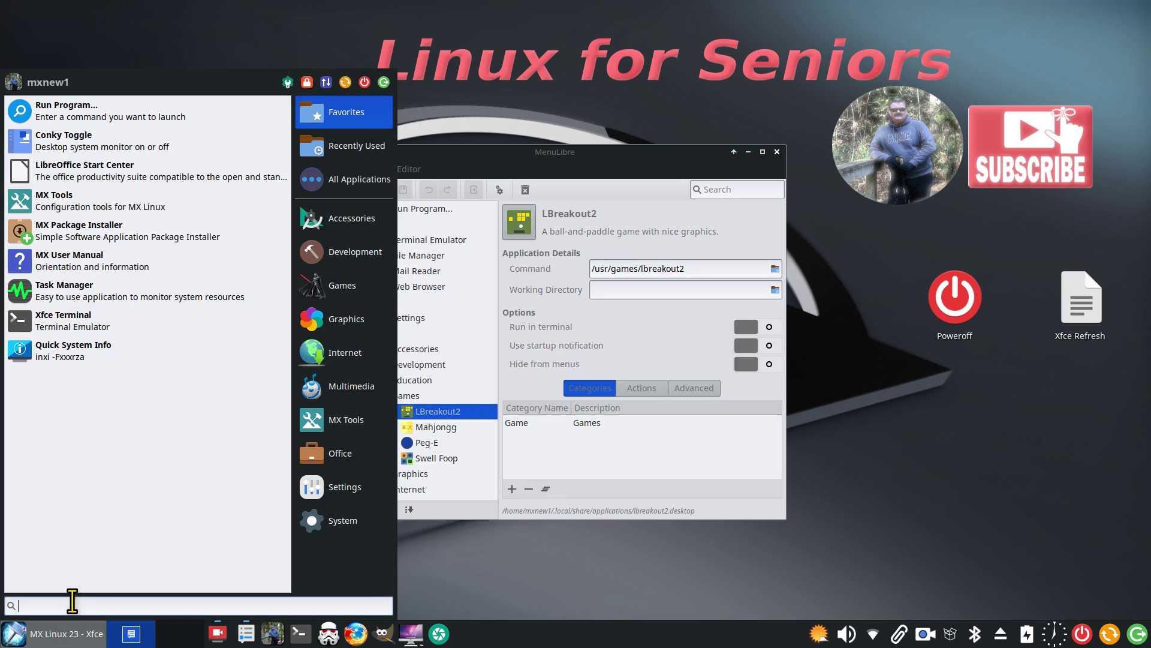
{"action": "left_click", "coordinate": [336, 285]}
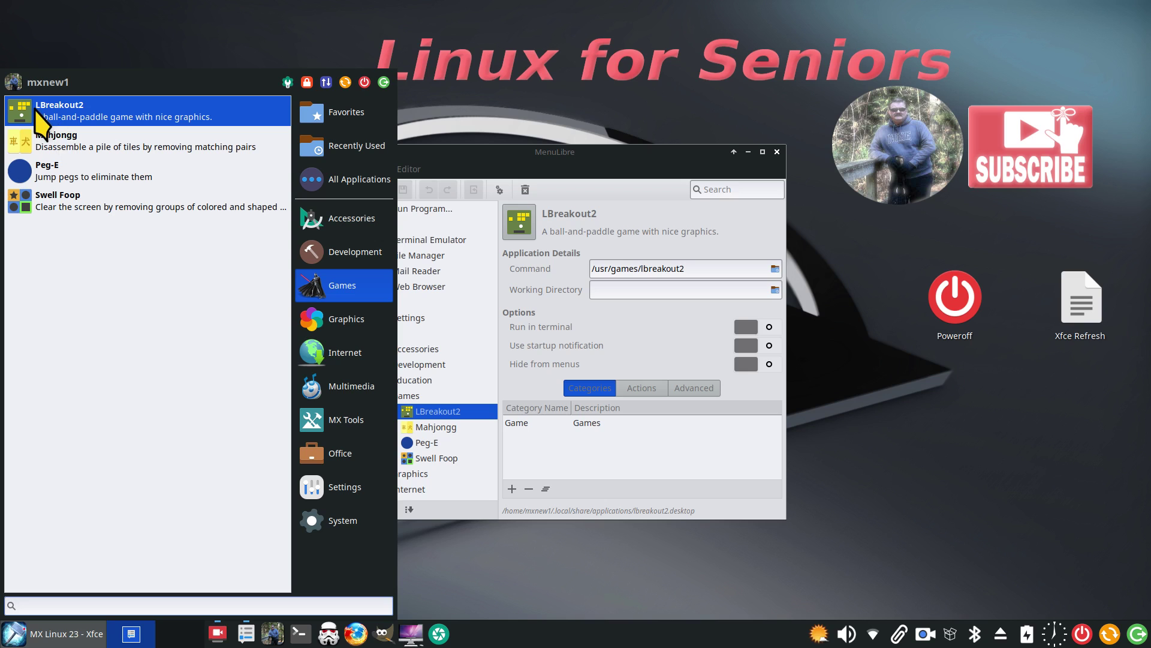
{"action": "left_click", "coordinate": [530, 526]}
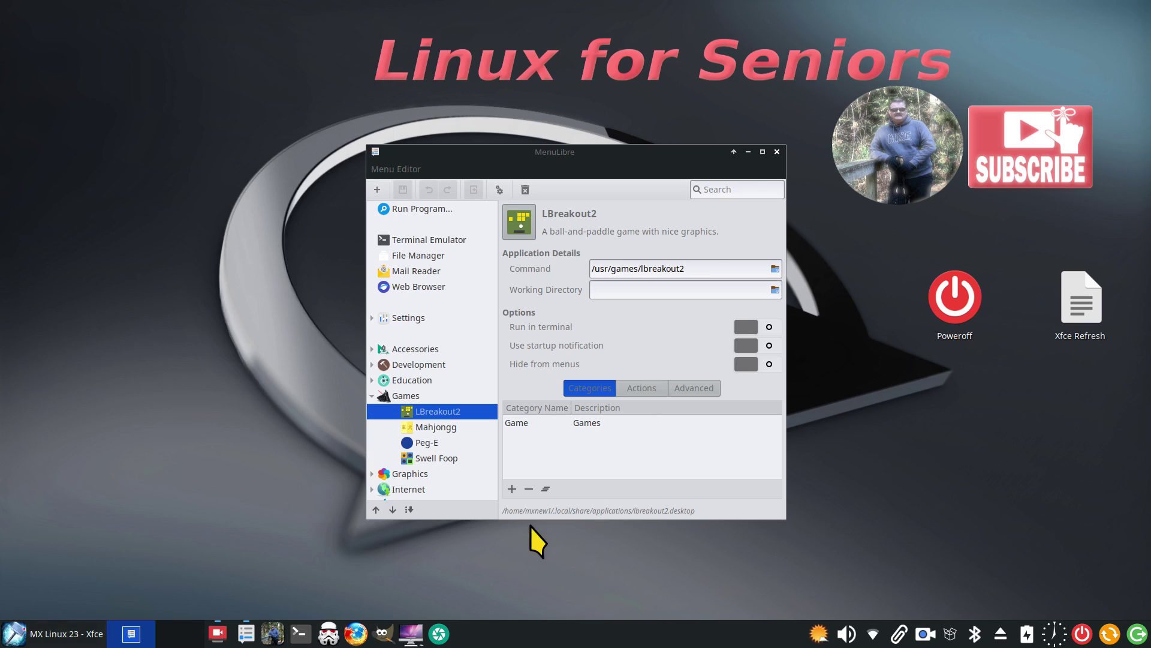
{"action": "left_click", "coordinate": [776, 151]}
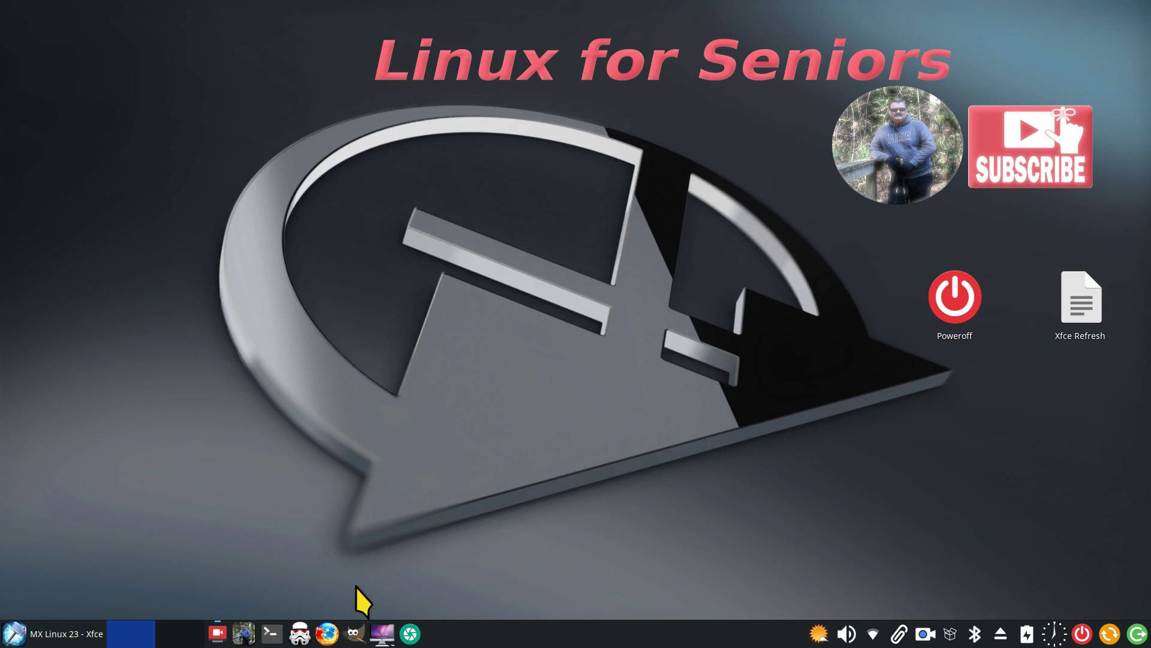
Refresh the panel by running xfce4-panel -r in a new terminal, and close the terminal
{"action": "left_click", "coordinate": [271, 634]}
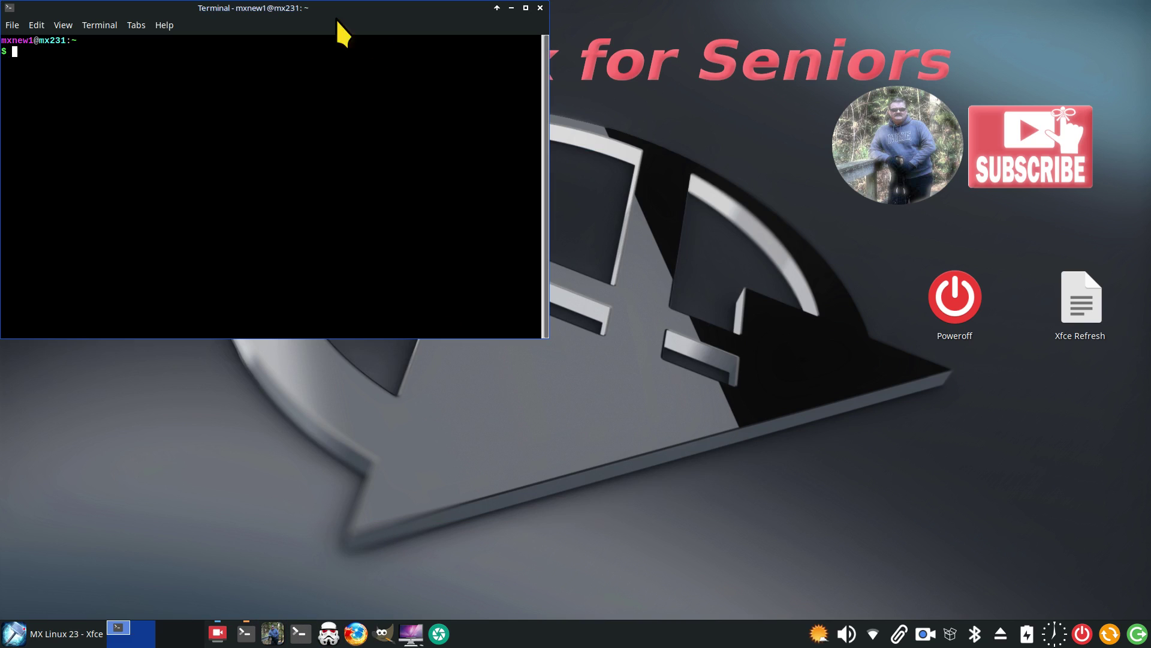
{"action": "left_click_drag", "start_coordinate": [339, 15], "coordinate": [605, 234]}
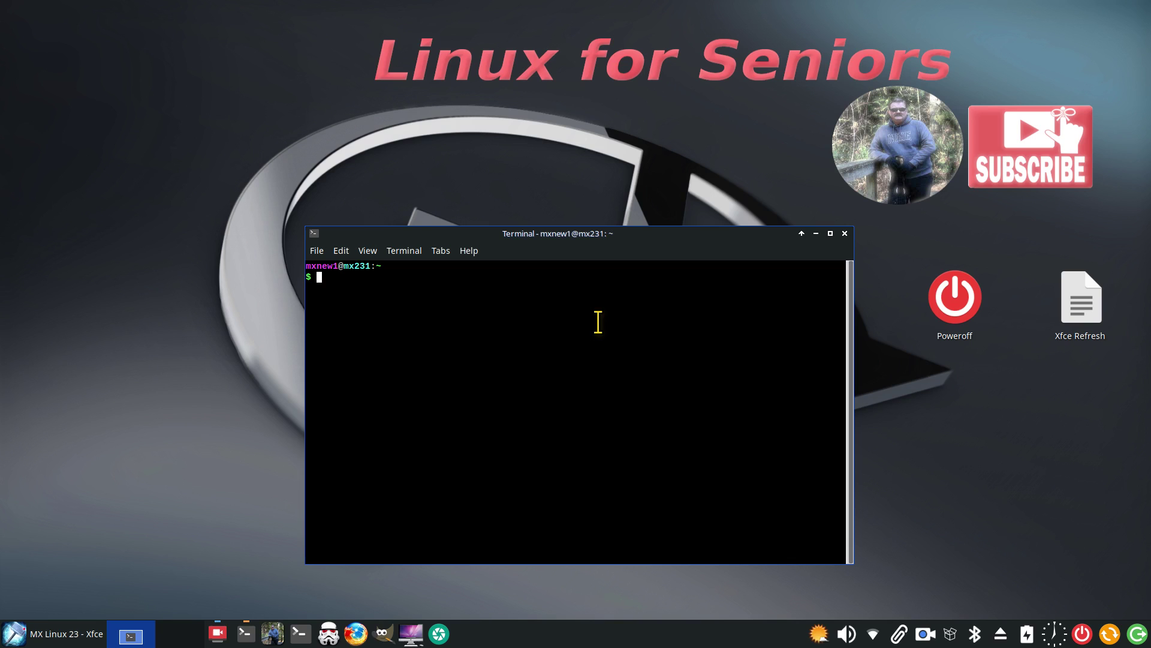
{"action": "type", "text": "xfce4-panel -r"}
{"action": "key", "text": "Return"}
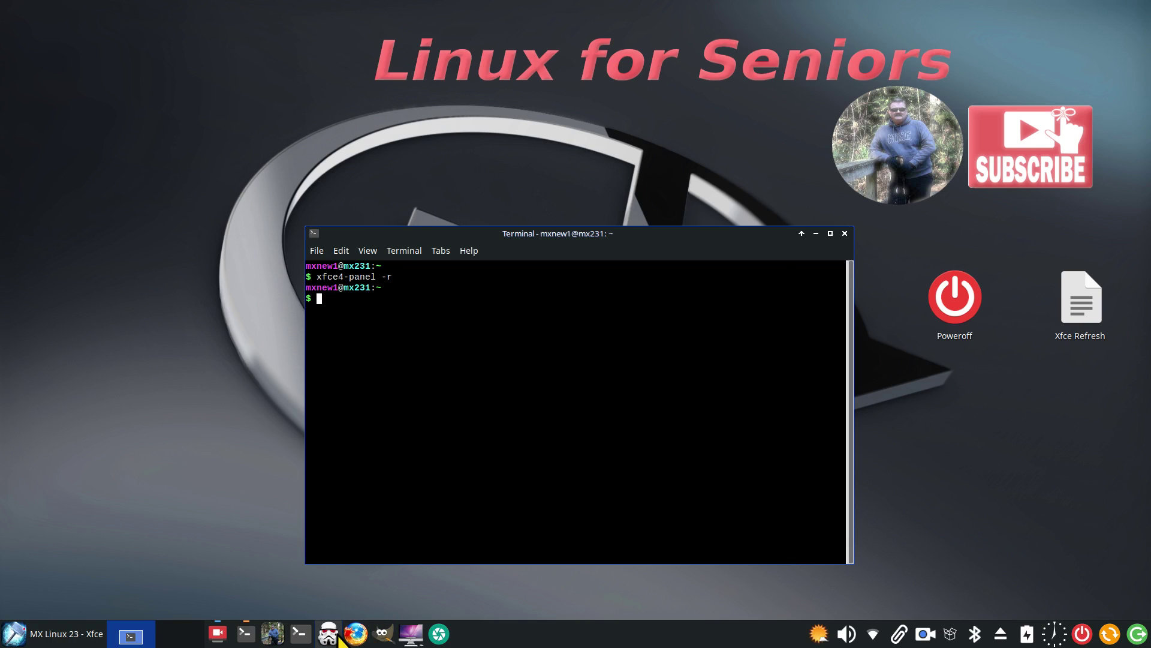
{"action": "left_click", "coordinate": [845, 233]}
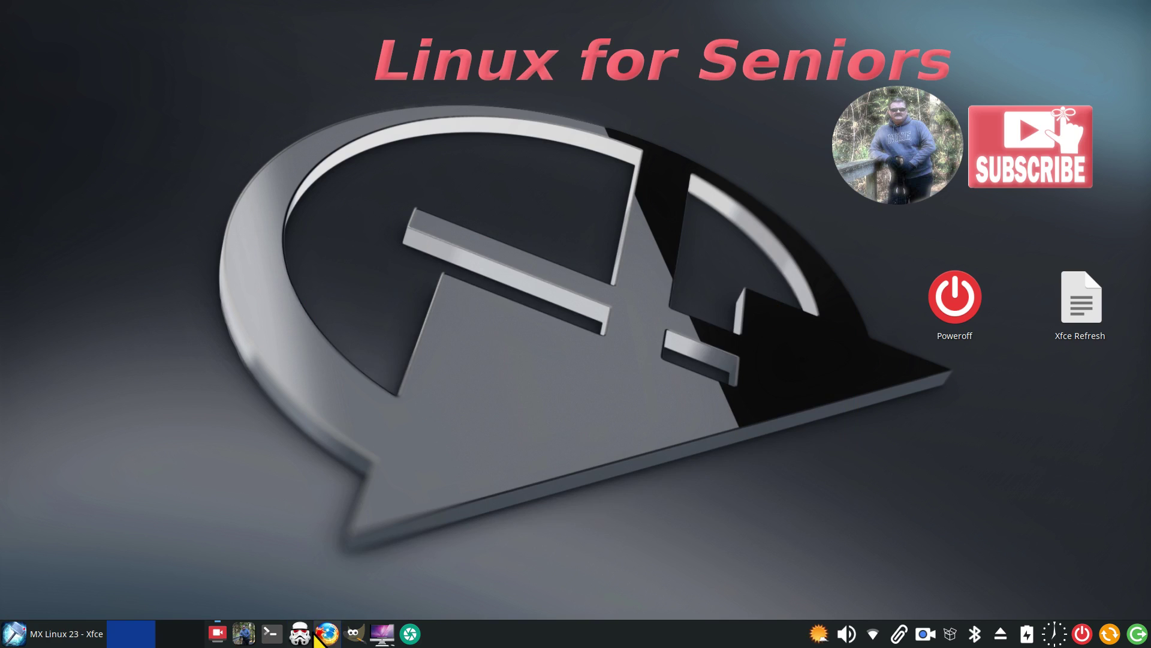
Test-launch LBreakout2 from its panel launcher and from the Whisker Menu's Games category, closing the game each time
{"action": "left_click", "coordinate": [300, 634]}
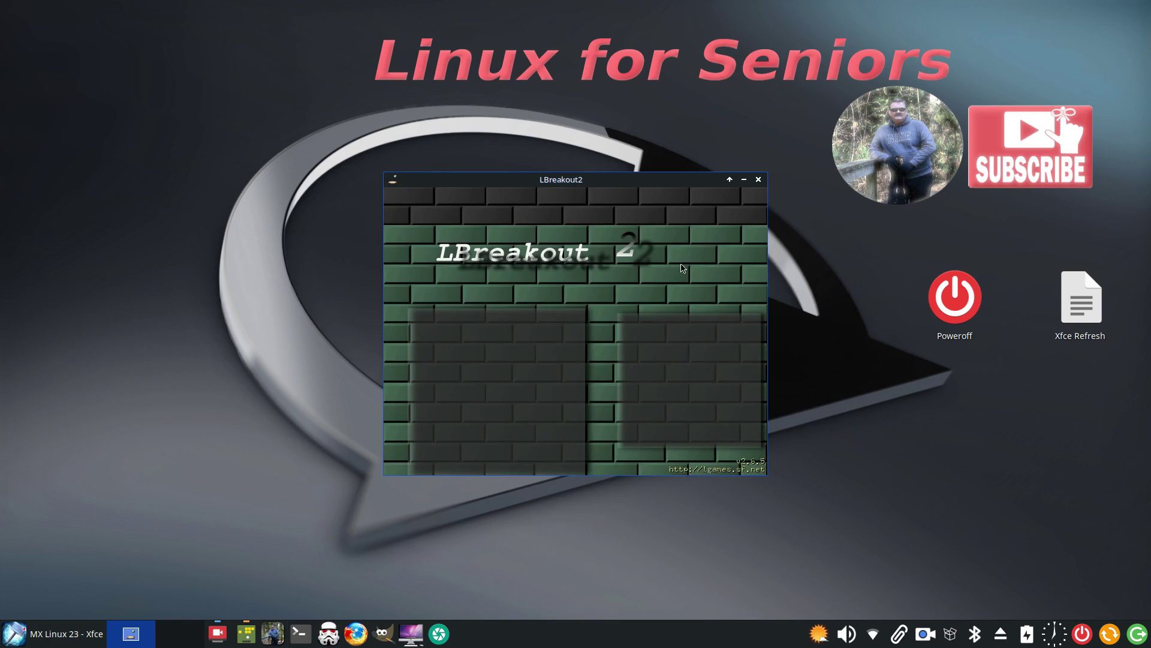
{"action": "left_click", "coordinate": [759, 179]}
{"action": "left_click", "coordinate": [14, 633]}
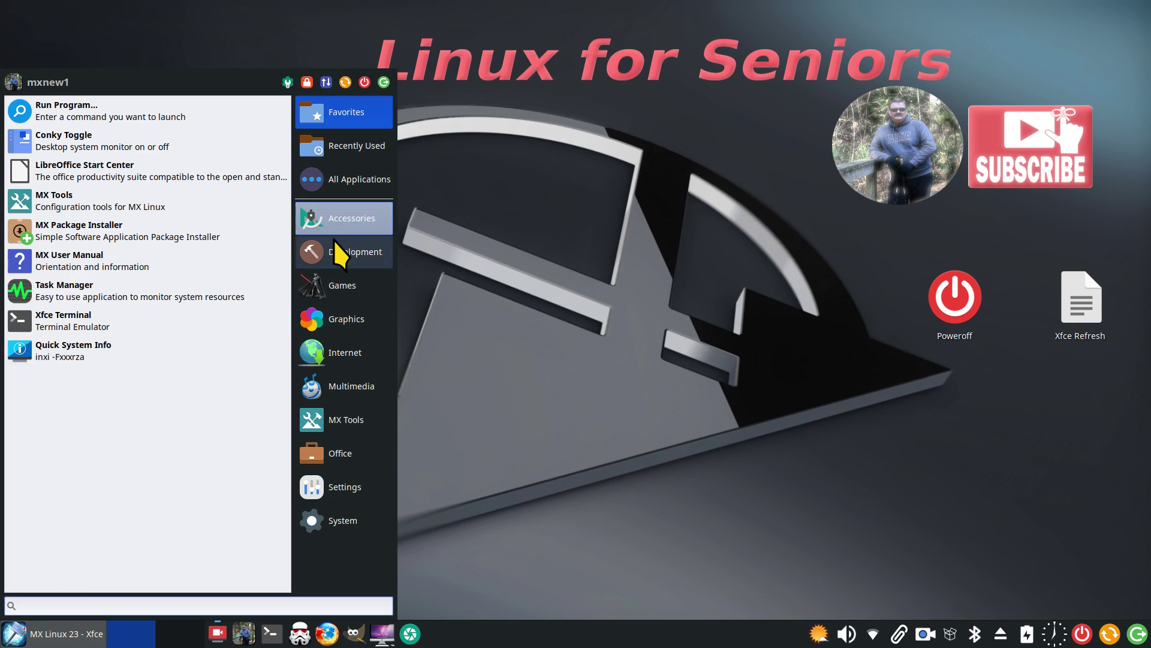
{"action": "left_click", "coordinate": [335, 284]}
{"action": "left_click", "coordinate": [74, 105]}
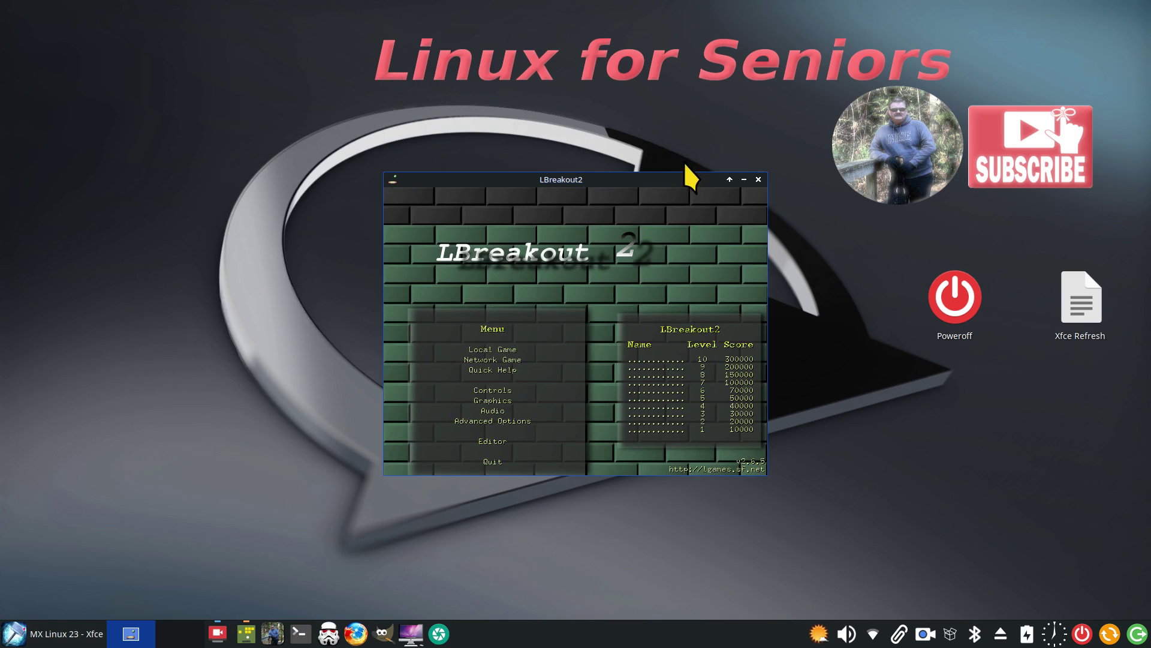
{"action": "left_click", "coordinate": [759, 180]}
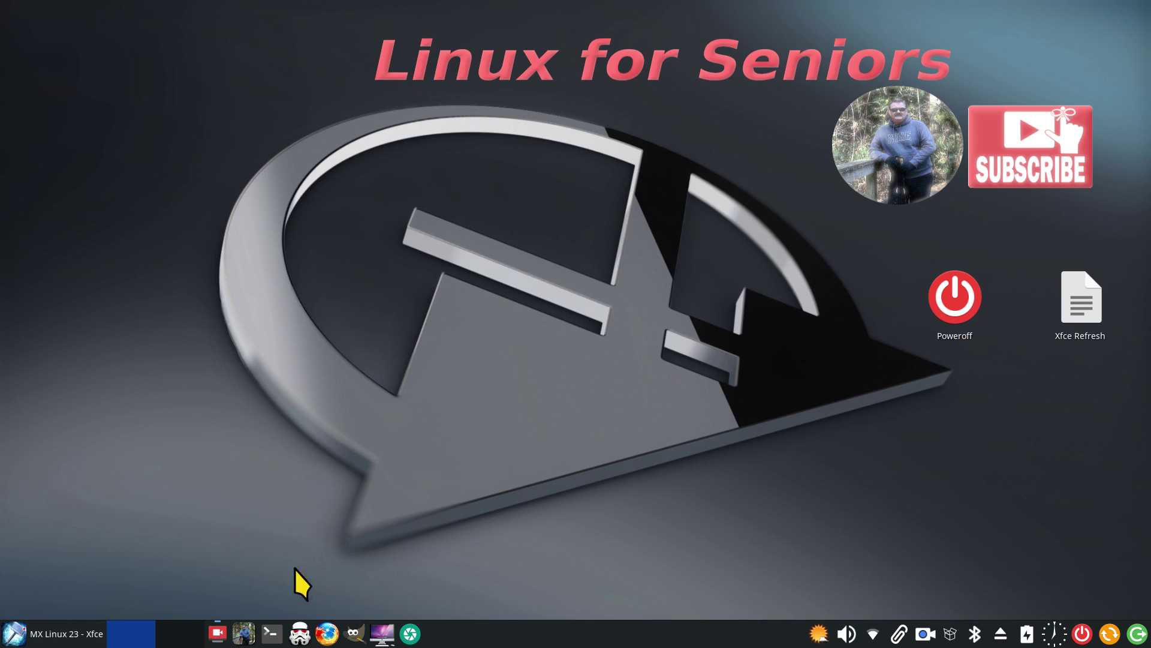
Remove the LBreakout2 launcher with the stormtrooper icon from the panel
{"action": "right_click", "coordinate": [301, 633]}
{"action": "left_click", "coordinate": [331, 599]}
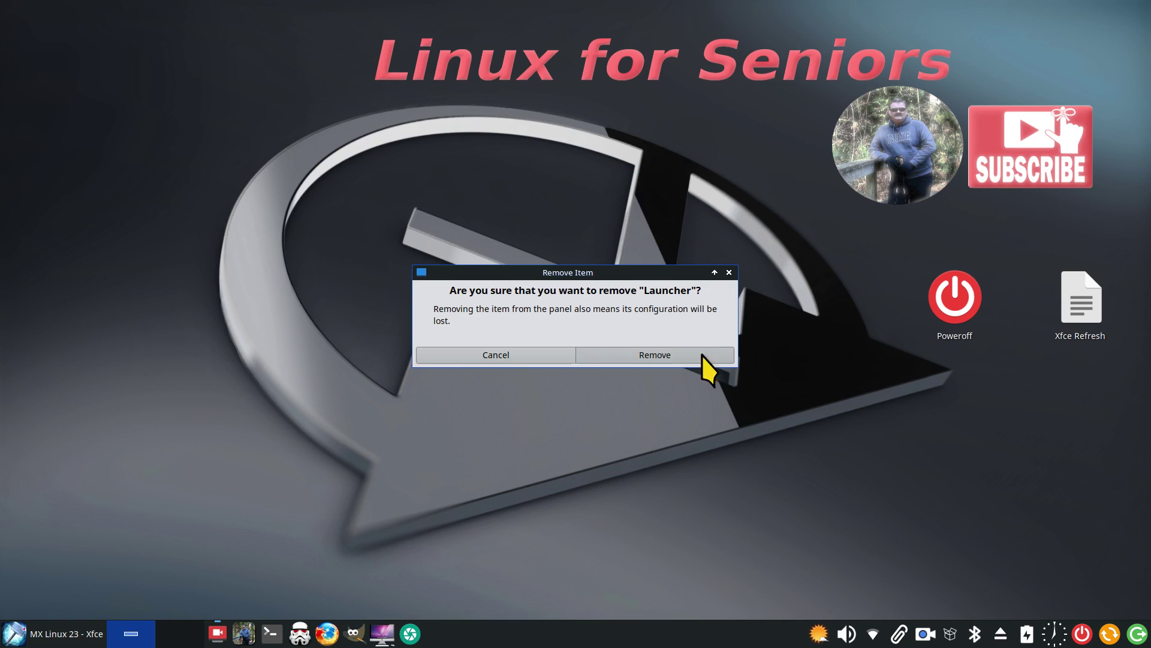
{"action": "left_click", "coordinate": [681, 356]}
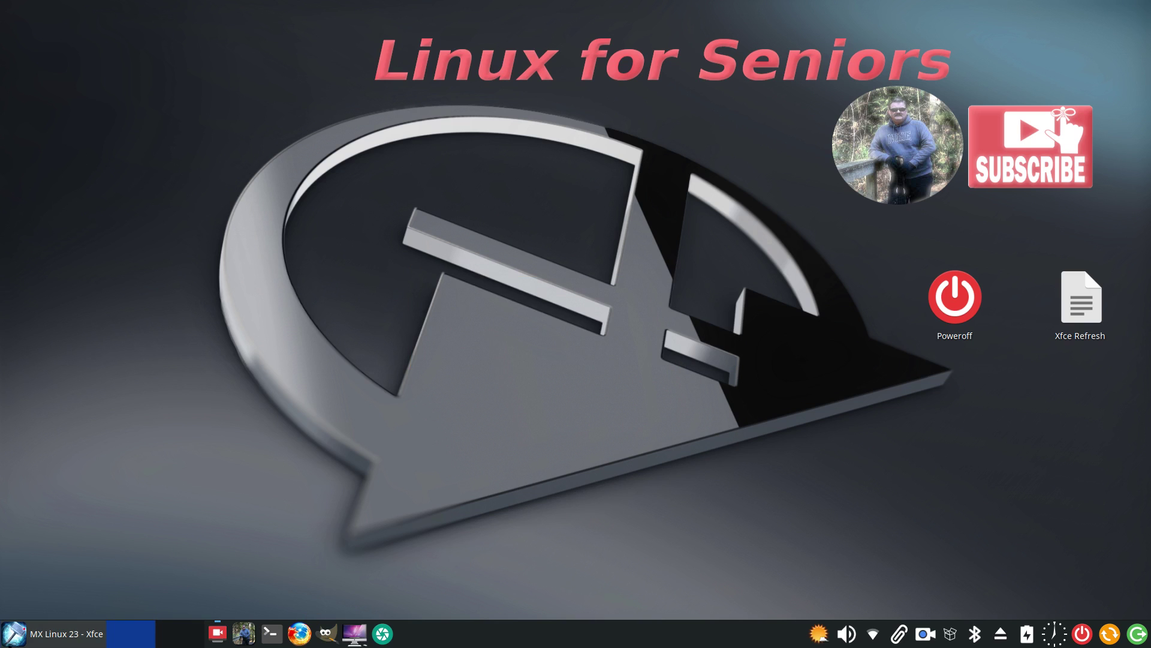
Add an LBreakout2 launcher to the panel from the Whisker Menu's Games category and move it between Firefox and GIMP
{"action": "left_click", "coordinate": [14, 633]}
{"action": "left_click", "coordinate": [337, 287]}
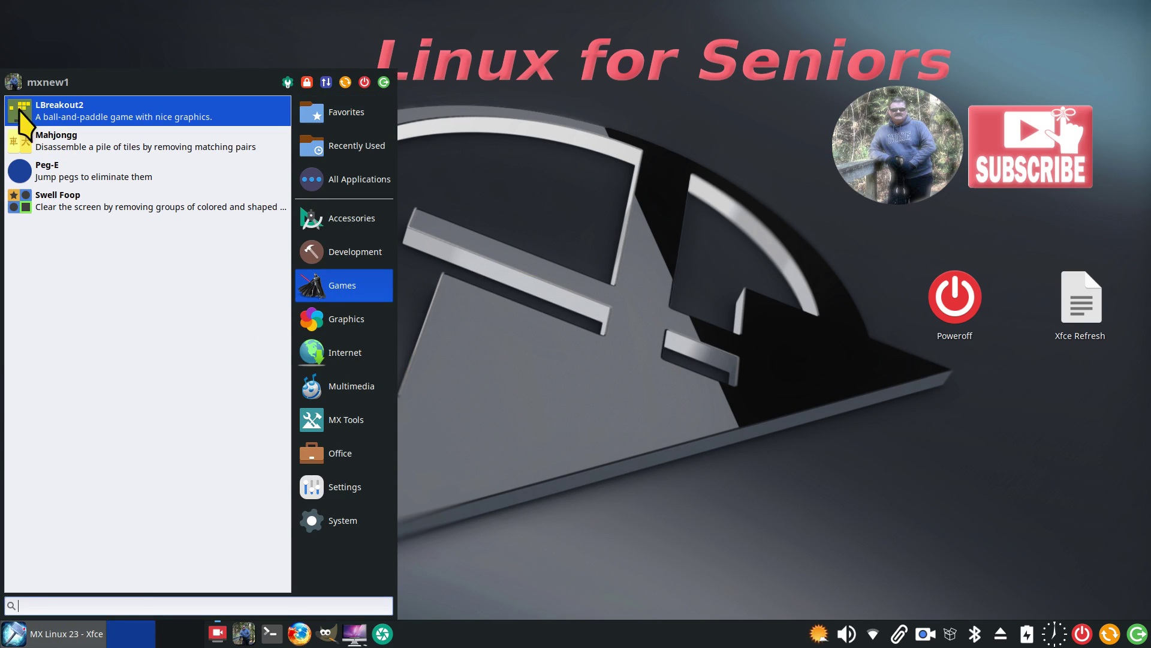
{"action": "mouse_move", "coordinate": [21, 114]}
{"action": "left_mouse_down"}
{"action": "mouse_move", "coordinate": [312, 282]}
{"action": "mouse_move", "coordinate": [411, 584]}
{"action": "mouse_move", "coordinate": [414, 639]}
{"action": "left_mouse_up"}
{"action": "left_click", "coordinate": [696, 366]}
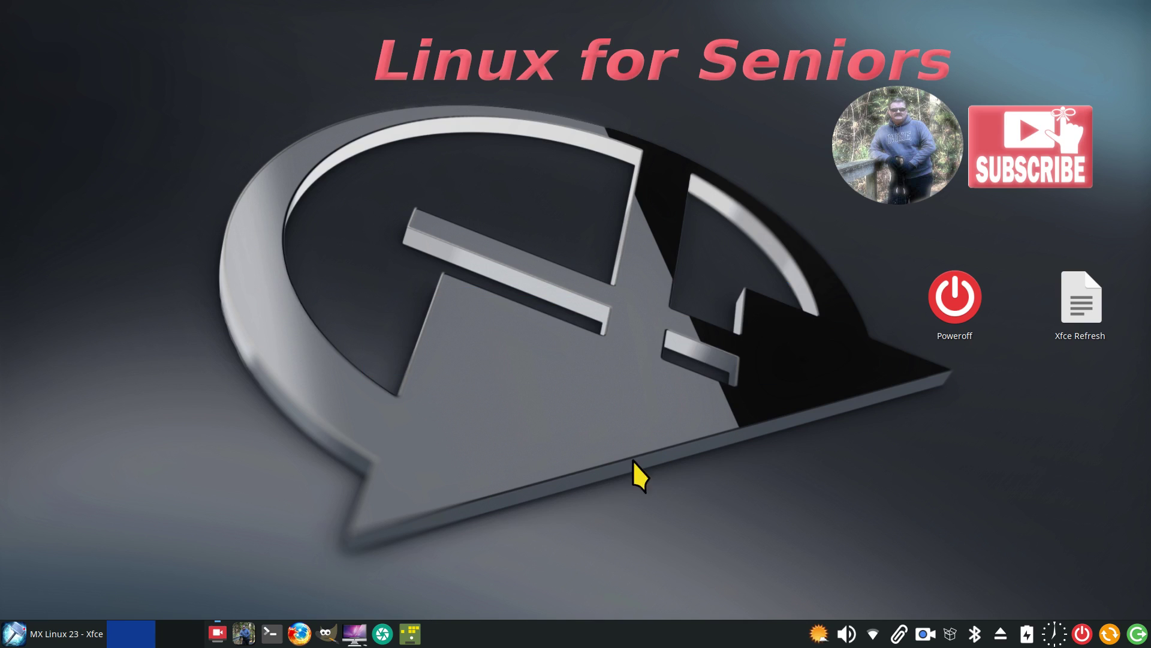
{"action": "right_click", "coordinate": [410, 639]}
{"action": "left_click", "coordinate": [471, 577]}
{"action": "left_click", "coordinate": [327, 634]}
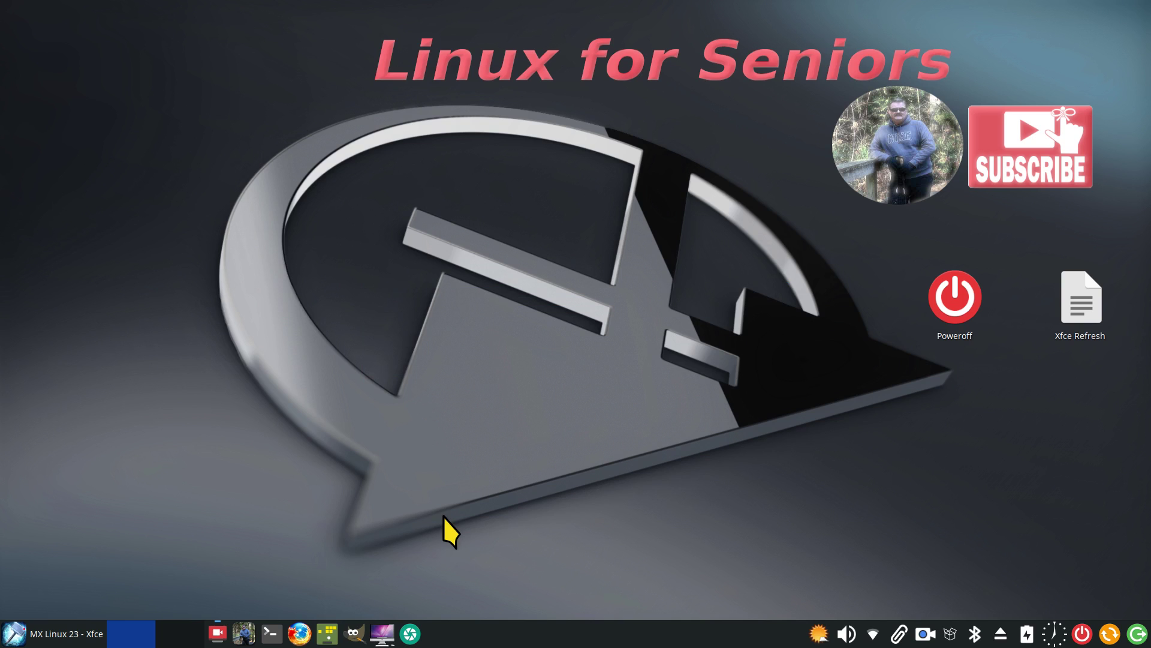
Examine the application icons in the Whisker Menu's Office category
{"action": "left_click", "coordinate": [18, 641]}
{"action": "left_click", "coordinate": [391, 428]}
{"action": "left_click", "coordinate": [358, 455]}
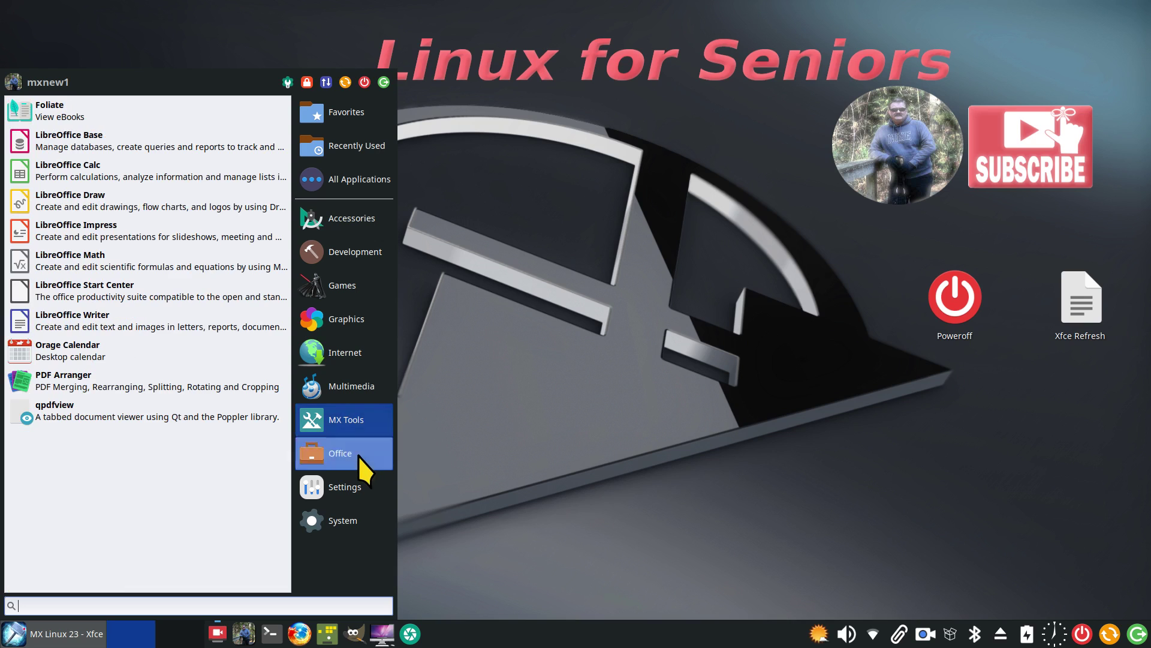
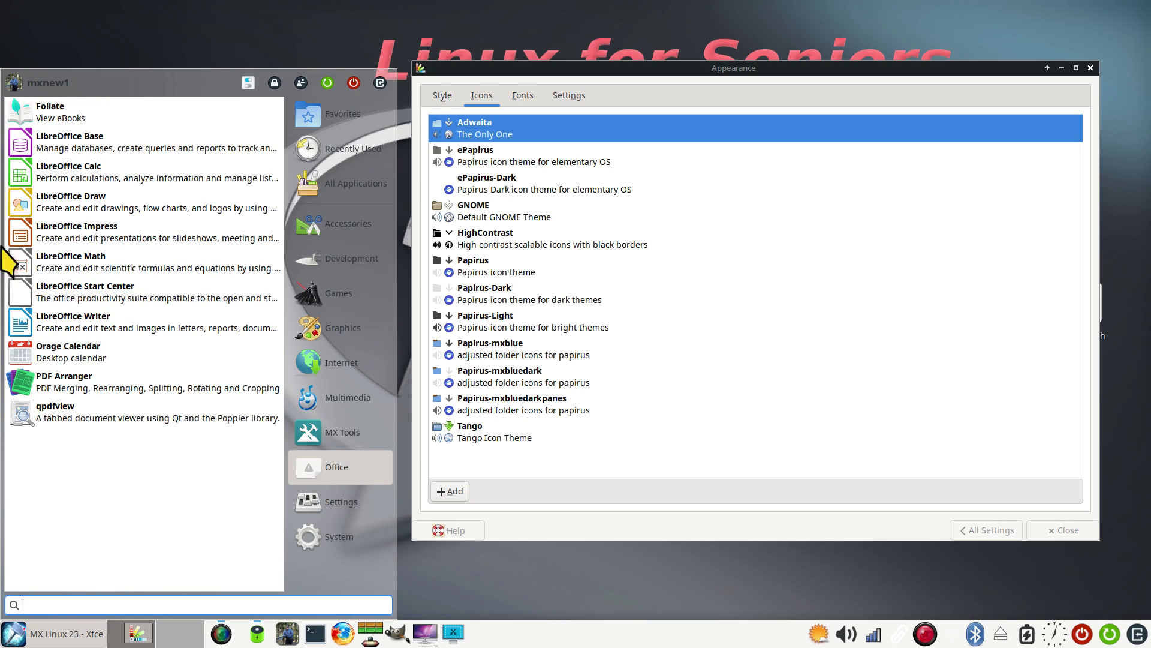
Check the Office category's icon in the Whisker Menu, with the Adwaita icon theme applied
{"action": "left_click", "coordinate": [563, 556]}
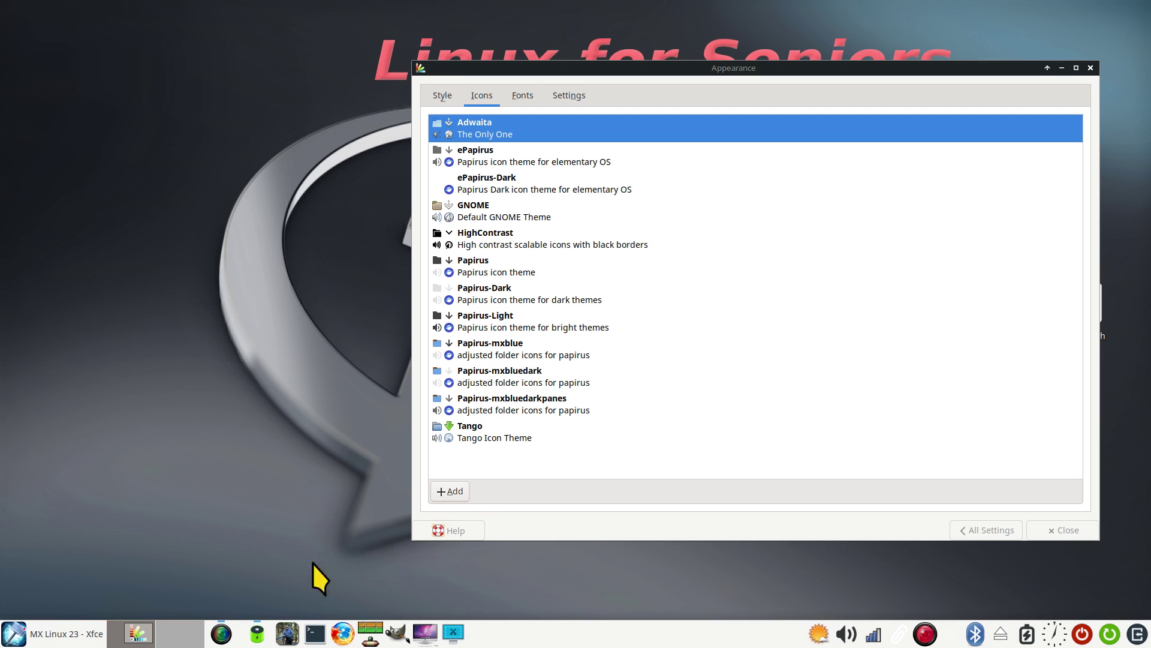
{"action": "left_click", "coordinate": [13, 633]}
{"action": "left_click", "coordinate": [316, 474]}
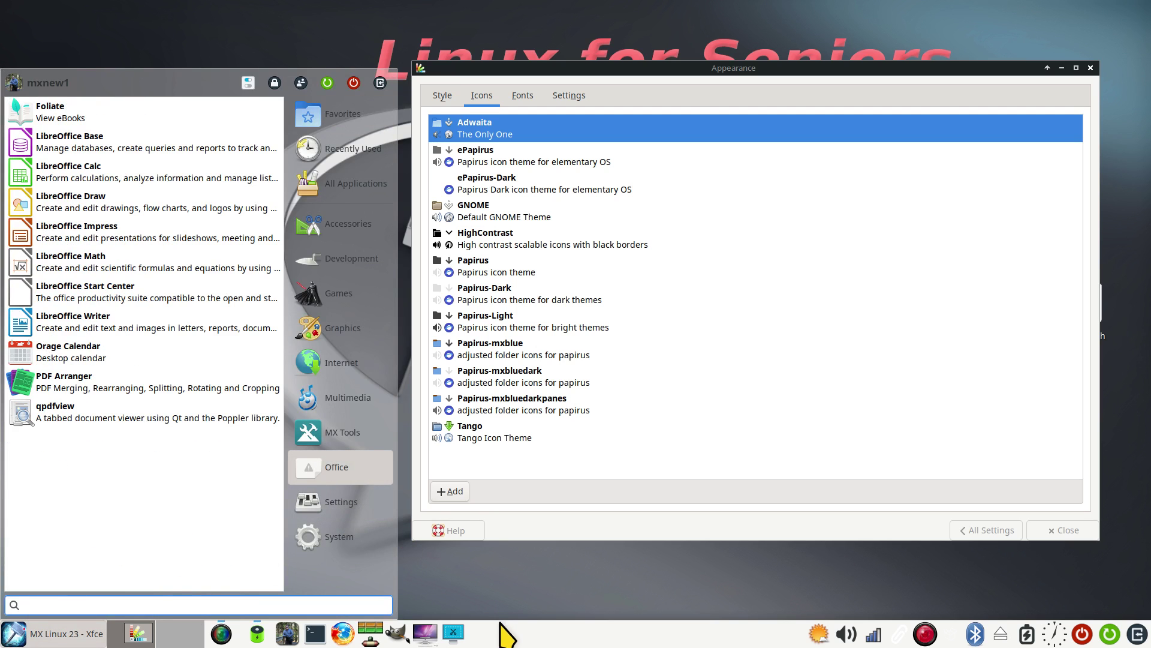
{"action": "left_click", "coordinate": [510, 590]}
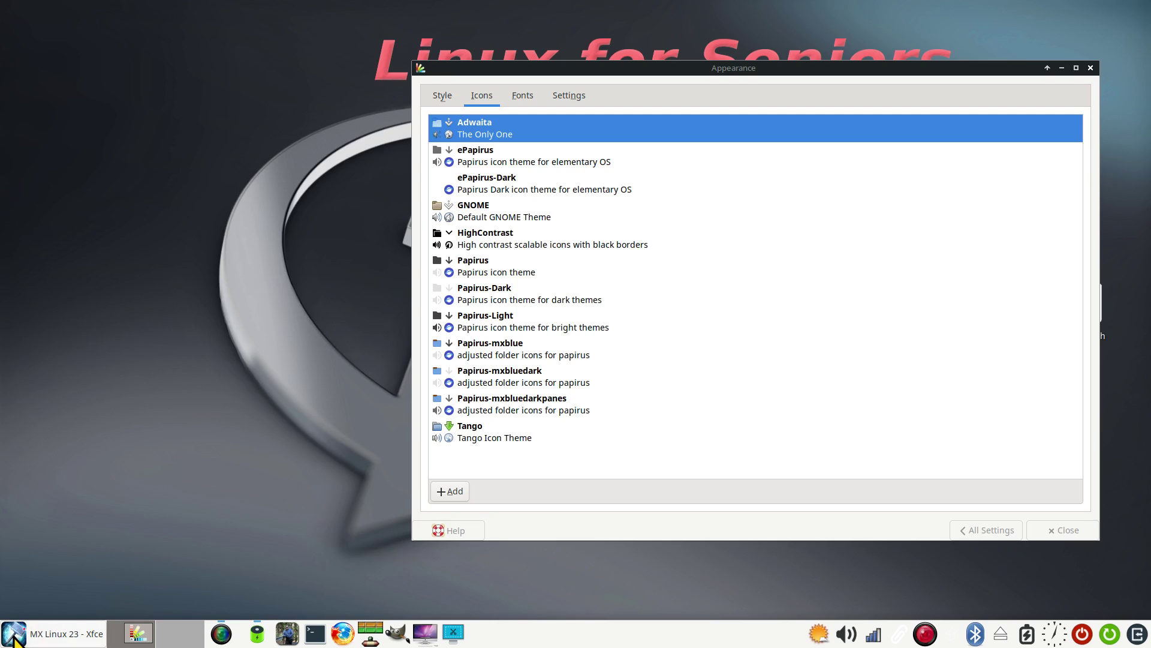
Review the Style and Icons theme lists in the Appearance settings and close the window
{"action": "right_click", "coordinate": [13, 636]}
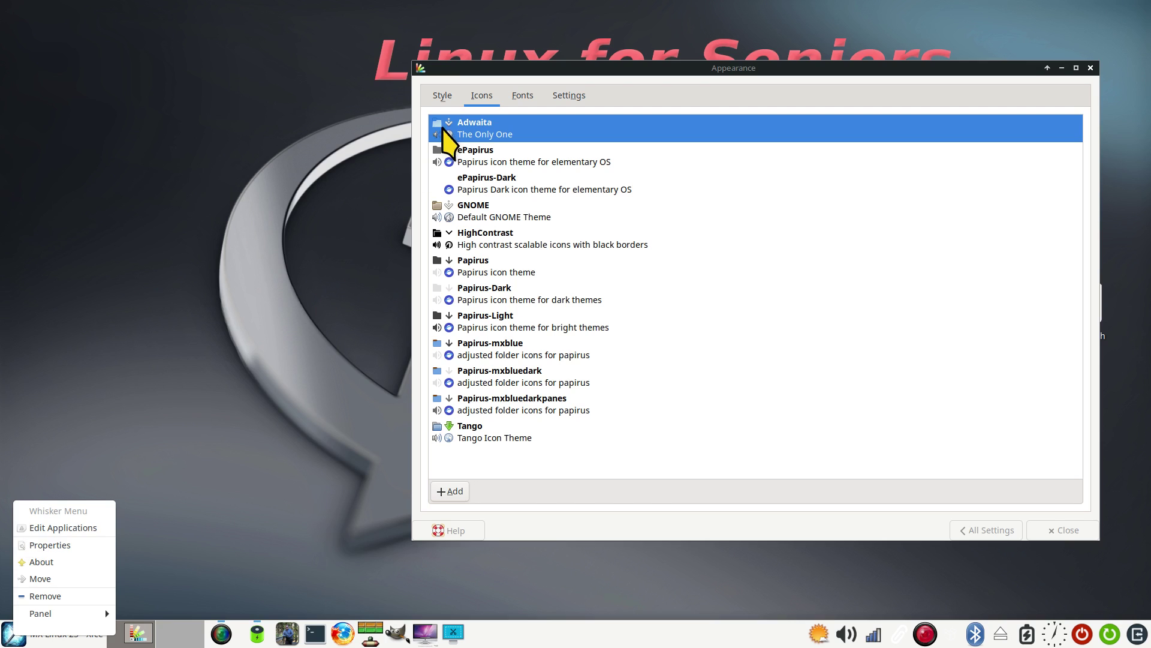
{"action": "left_click", "coordinate": [456, 103]}
{"action": "left_click", "coordinate": [444, 97]}
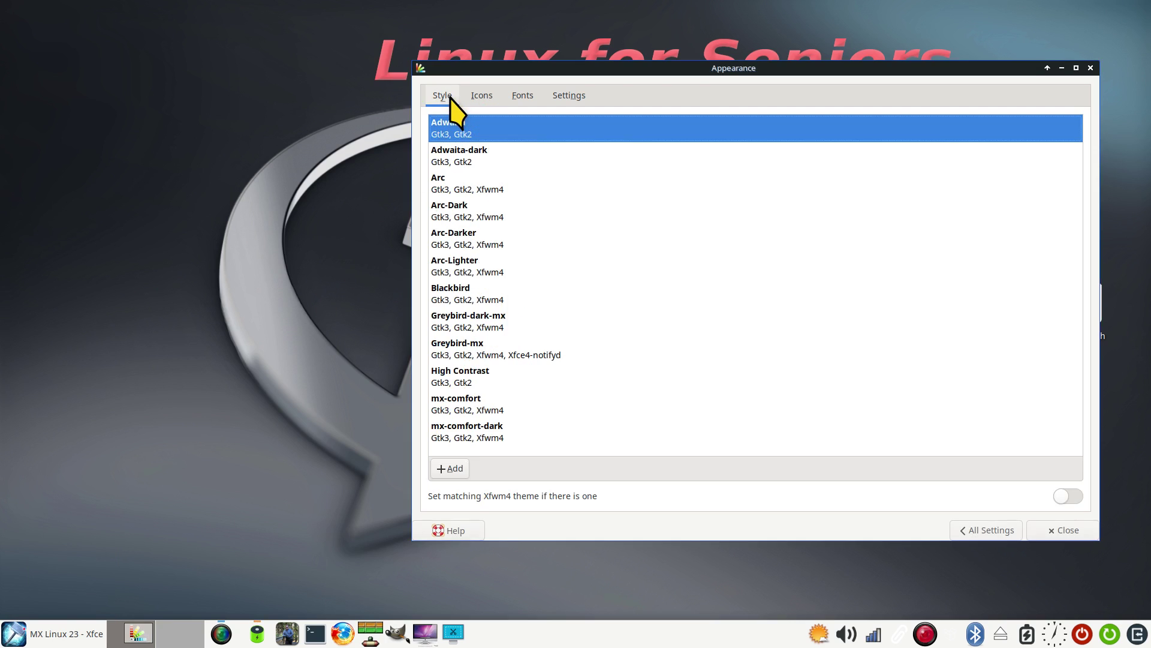
{"action": "left_click", "coordinate": [480, 99]}
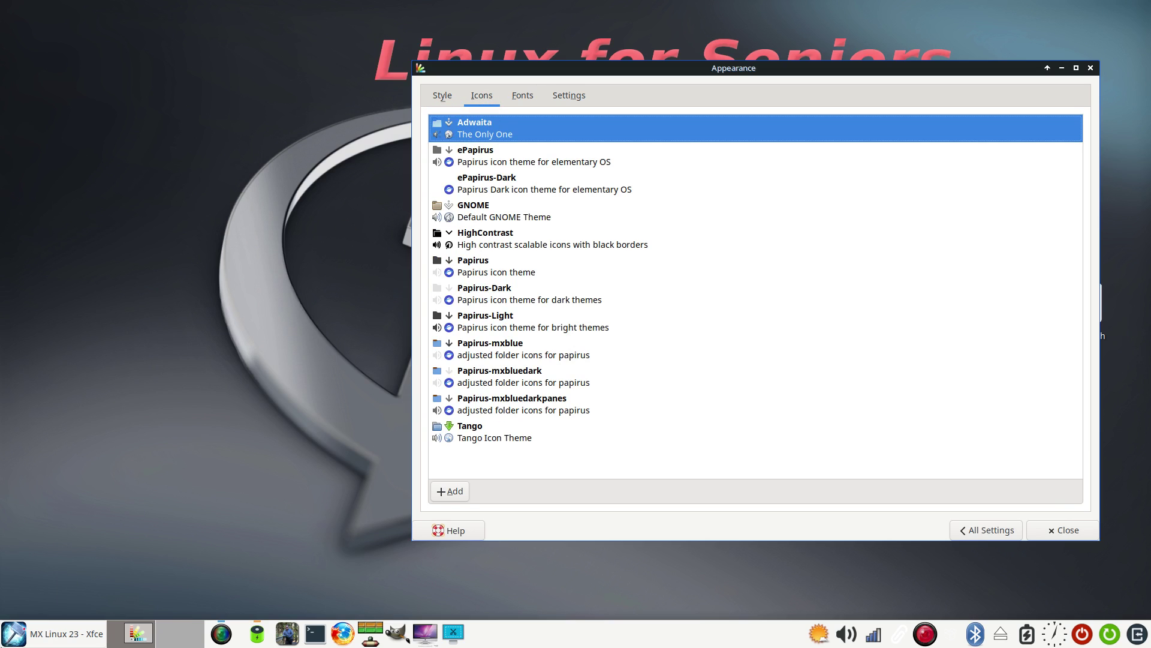
{"action": "right_click", "coordinate": [13, 634]}
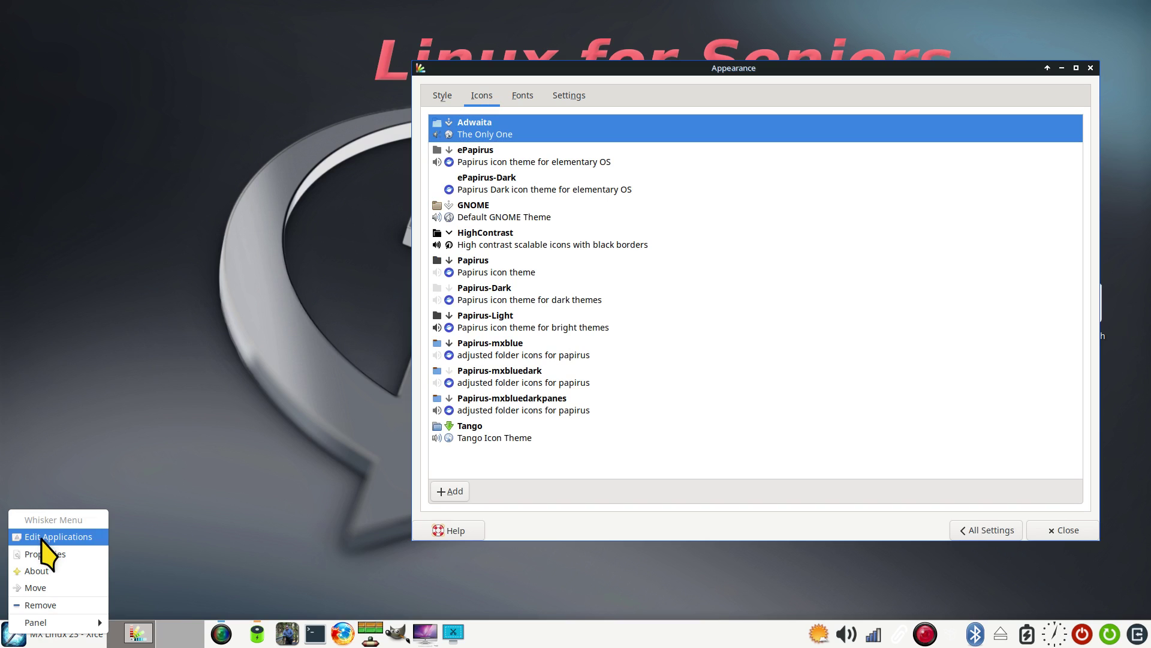
{"action": "left_click", "coordinate": [1092, 66]}
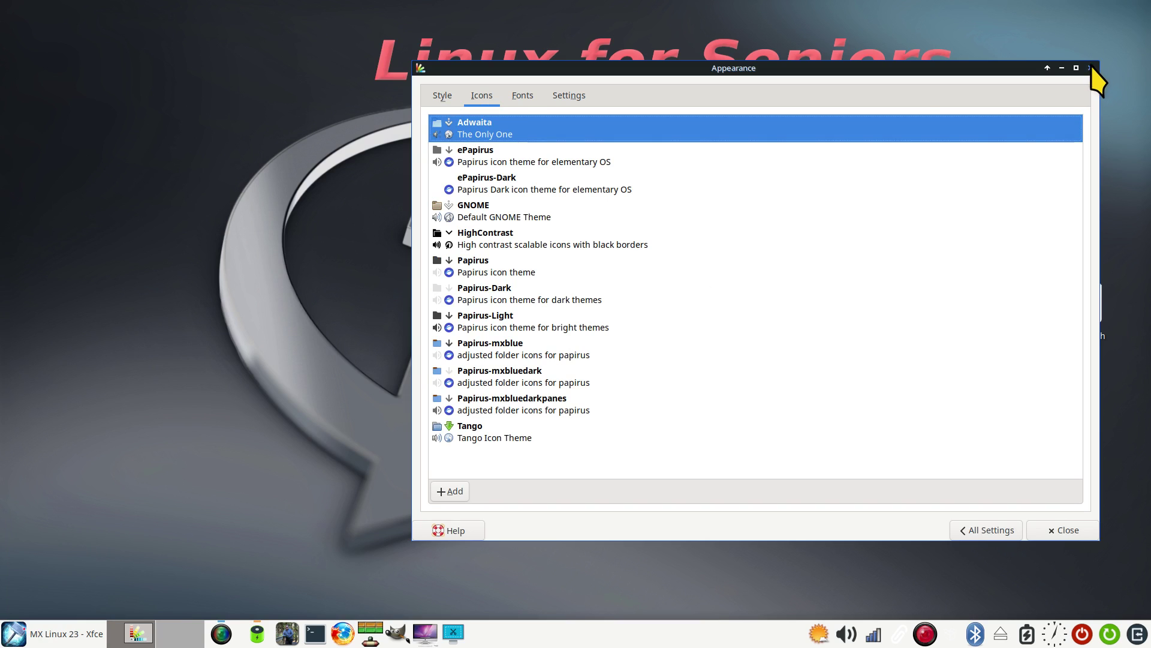
{"action": "left_click", "coordinate": [1092, 66]}
Open the Whisker Menu's application editor, MenuLibre, and select the Office category
{"action": "right_click", "coordinate": [8, 634]}
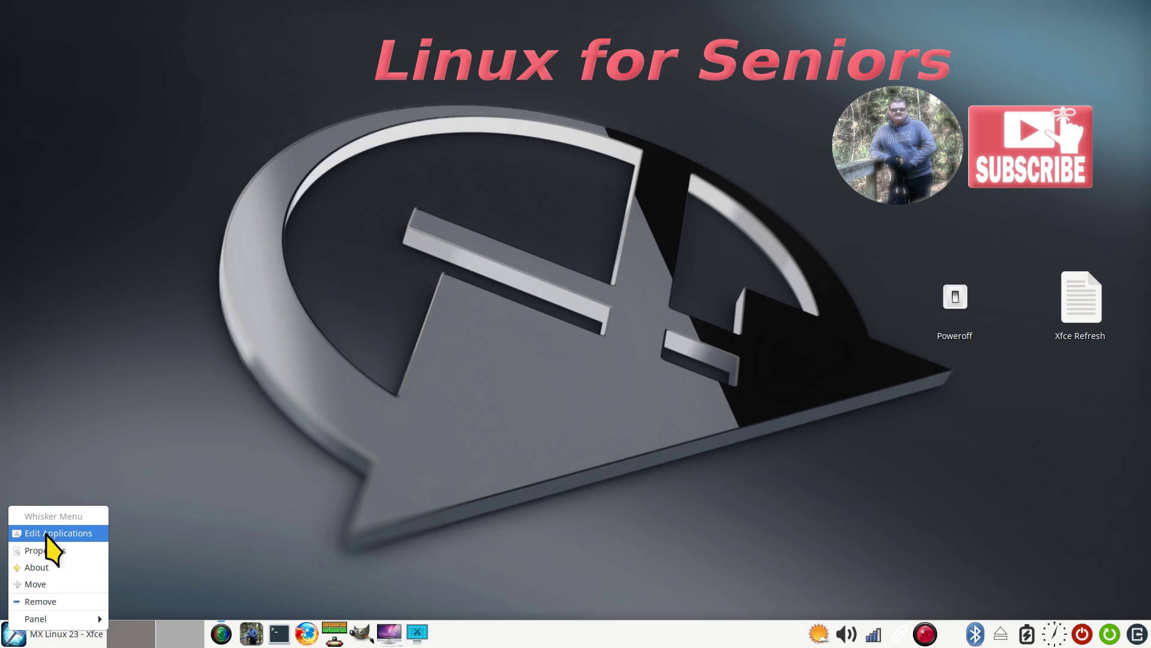
{"action": "left_click", "coordinate": [45, 533]}
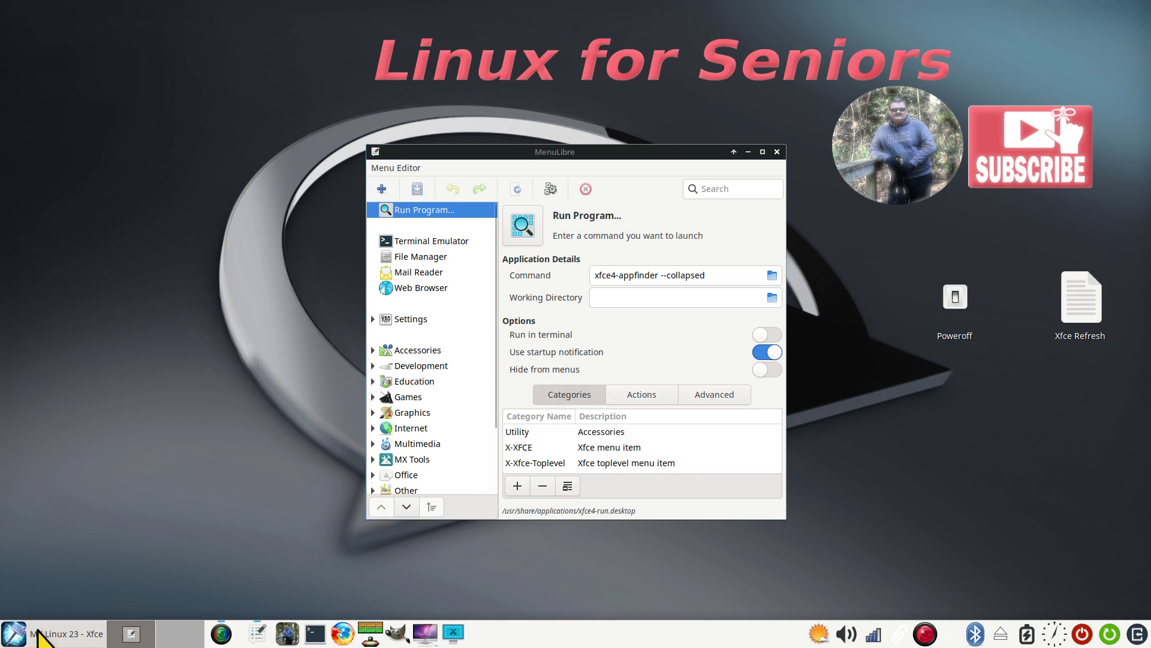
{"action": "left_click", "coordinate": [13, 634]}
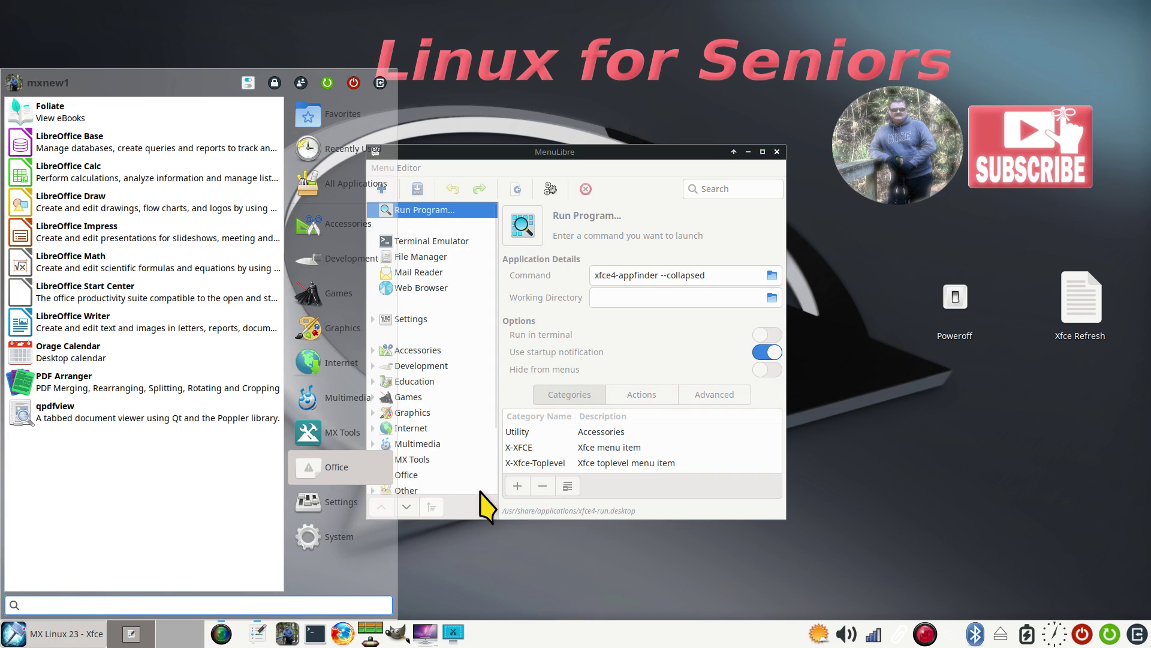
{"action": "left_click", "coordinate": [491, 510]}
{"action": "left_click", "coordinate": [404, 479]}
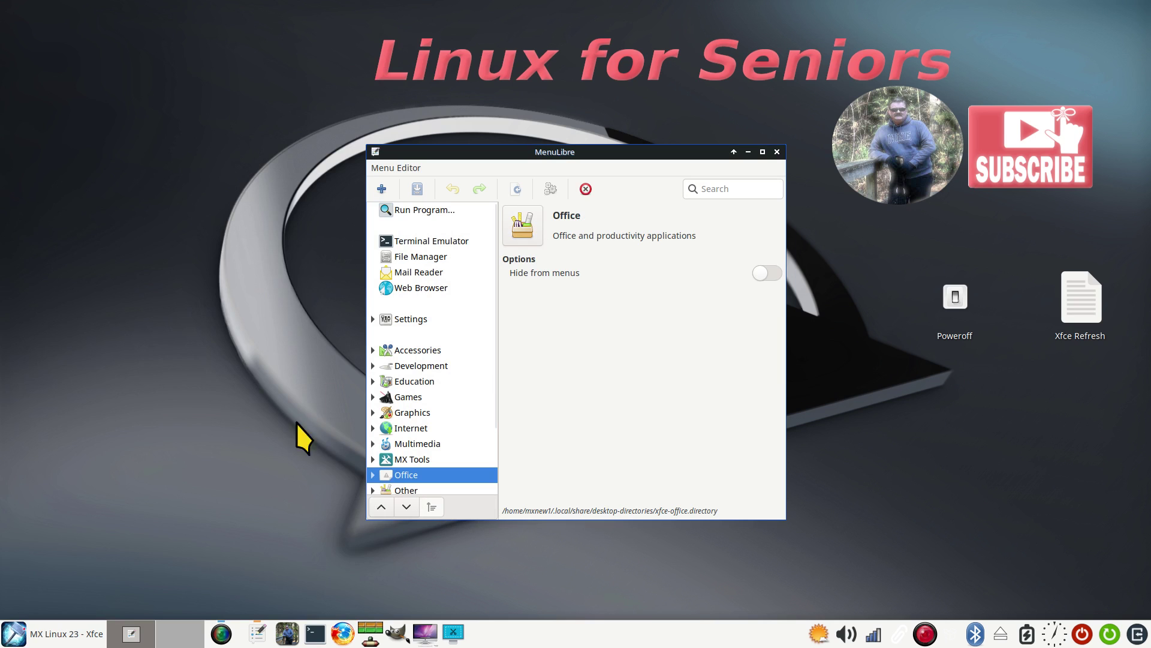
Compare the Office category's icon in the Whisker Menu with the one in MenuLibre
{"action": "left_click", "coordinate": [27, 638]}
{"action": "left_click", "coordinate": [315, 471]}
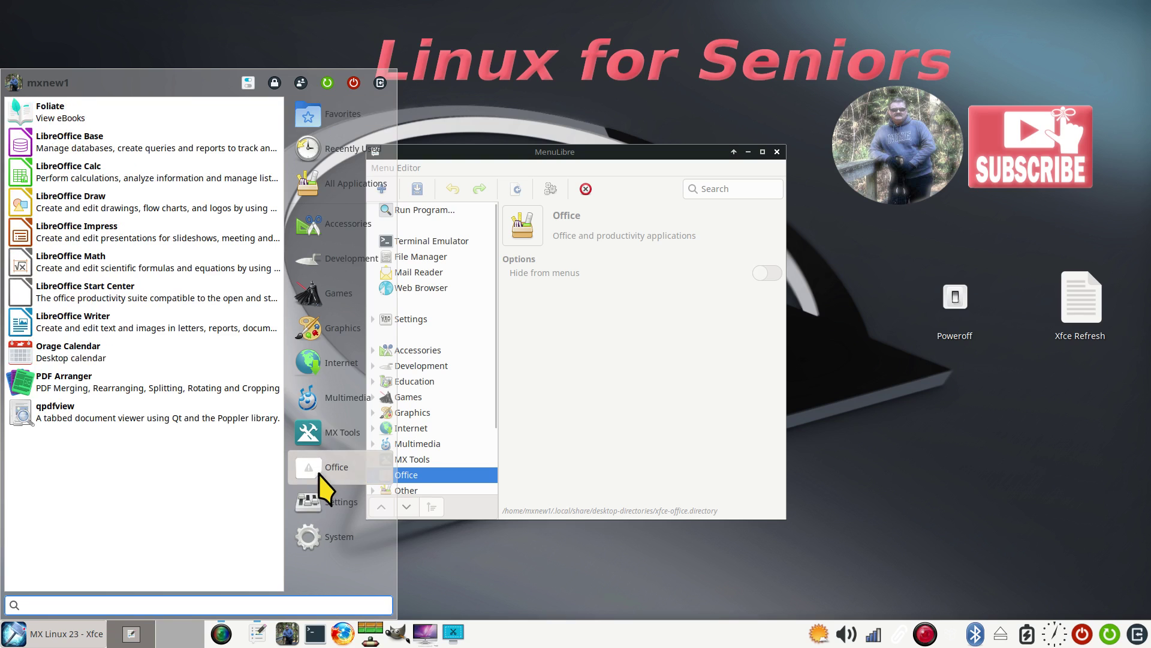
{"action": "left_click", "coordinate": [602, 574]}
Restart the panel by running xfce4-panel -r in a terminal, recheck the Whisker Menu's Office icon and close the terminal
{"action": "left_click", "coordinate": [315, 633]}
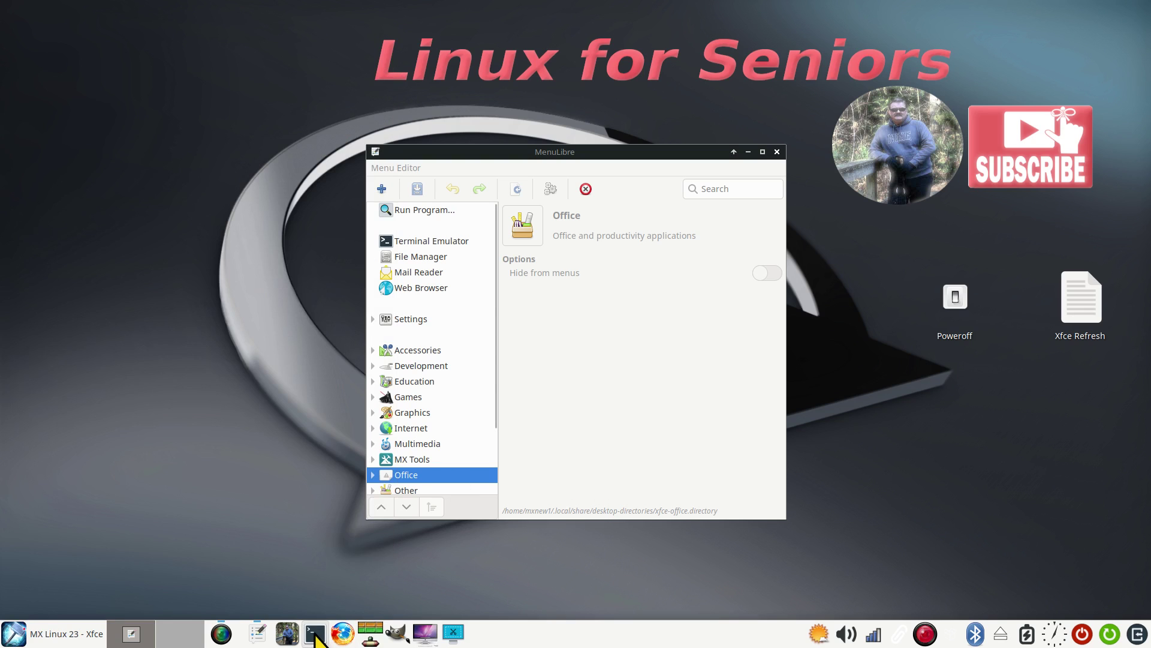
{"action": "left_click_drag", "start_coordinate": [316, 6], "coordinate": [672, 228]}
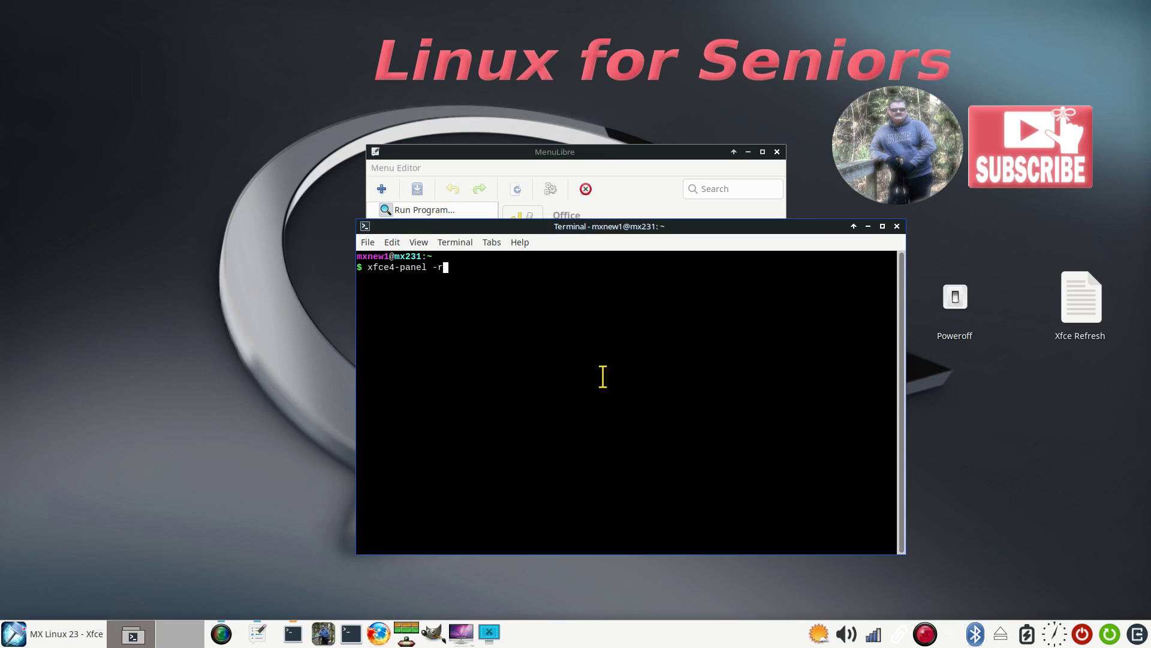
{"action": "type", "text": "xfce4-panel -r"}
{"action": "key", "text": "Return"}
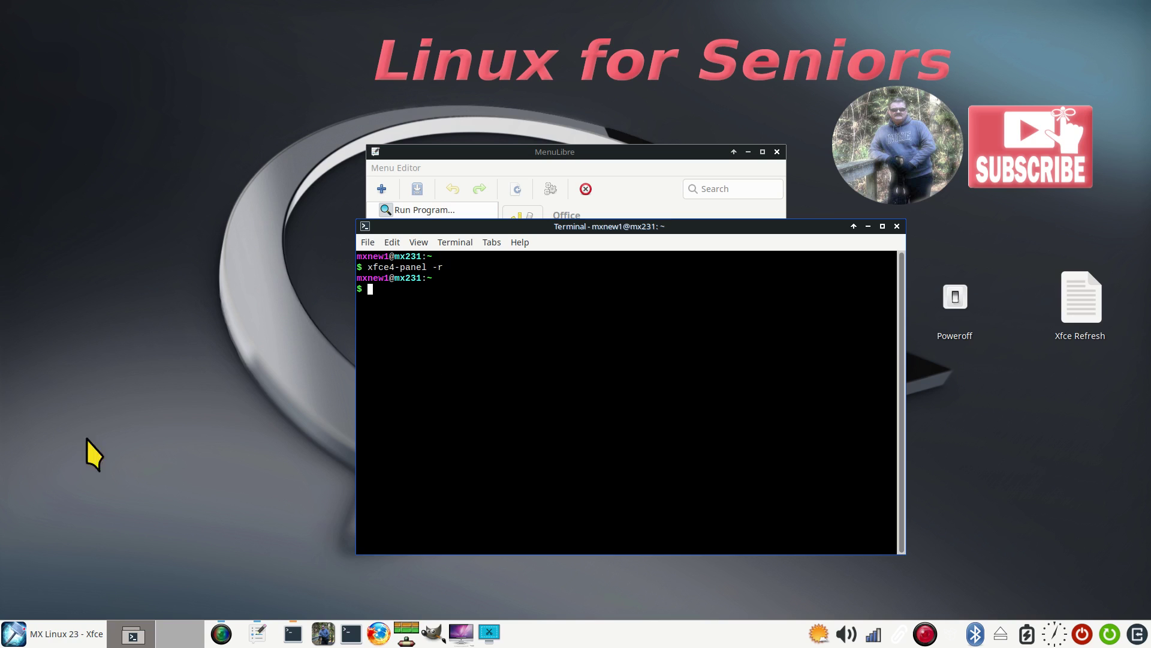
{"action": "left_click", "coordinate": [21, 635]}
{"action": "left_click", "coordinate": [300, 466]}
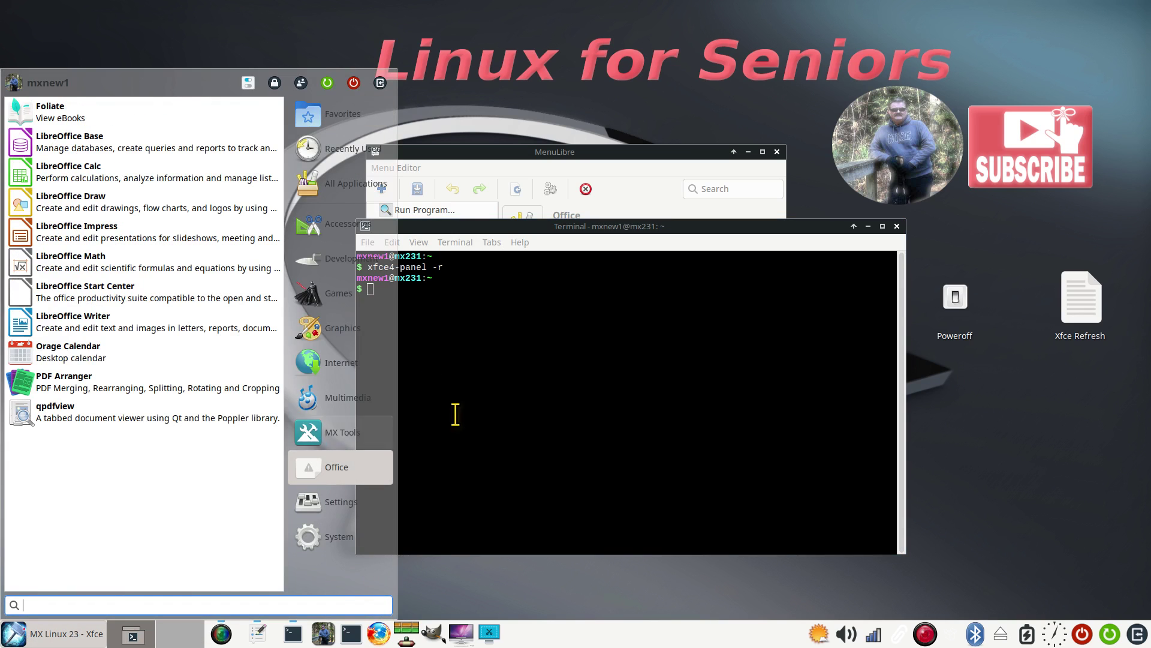
{"action": "left_click", "coordinate": [897, 226]}
{"action": "left_click", "coordinate": [897, 226]}
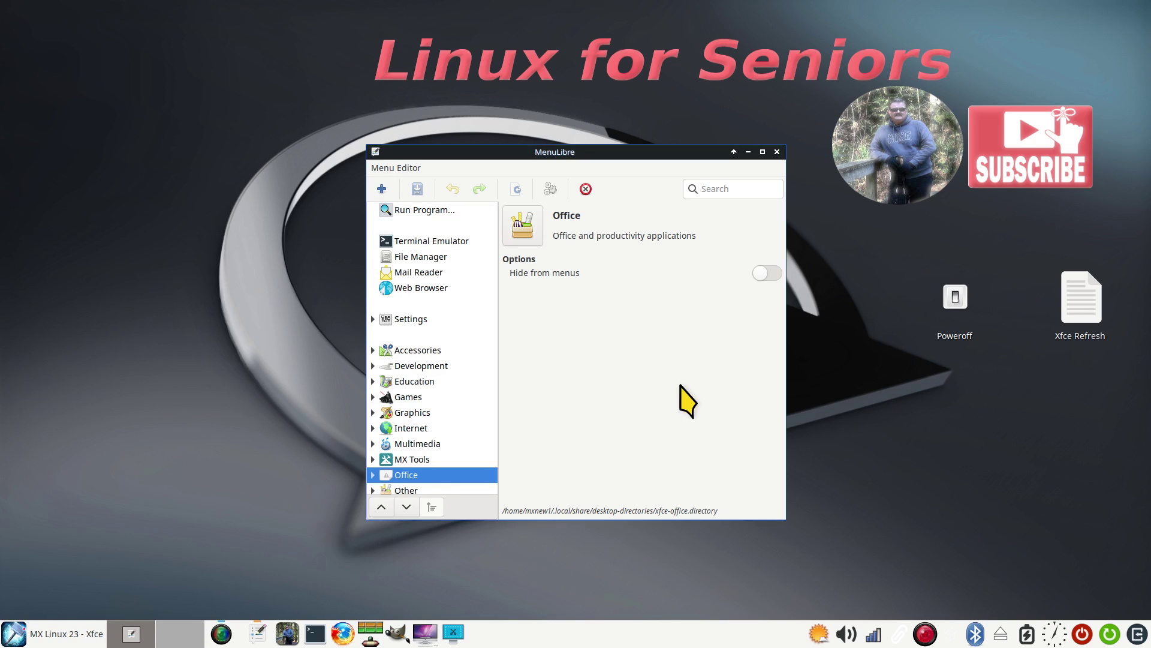
View the Style themes in the Appearance settings, opened through the Whisker Menu's settings manager, and close the window
{"action": "left_click", "coordinate": [36, 635]}
{"action": "left_click", "coordinate": [248, 82]}
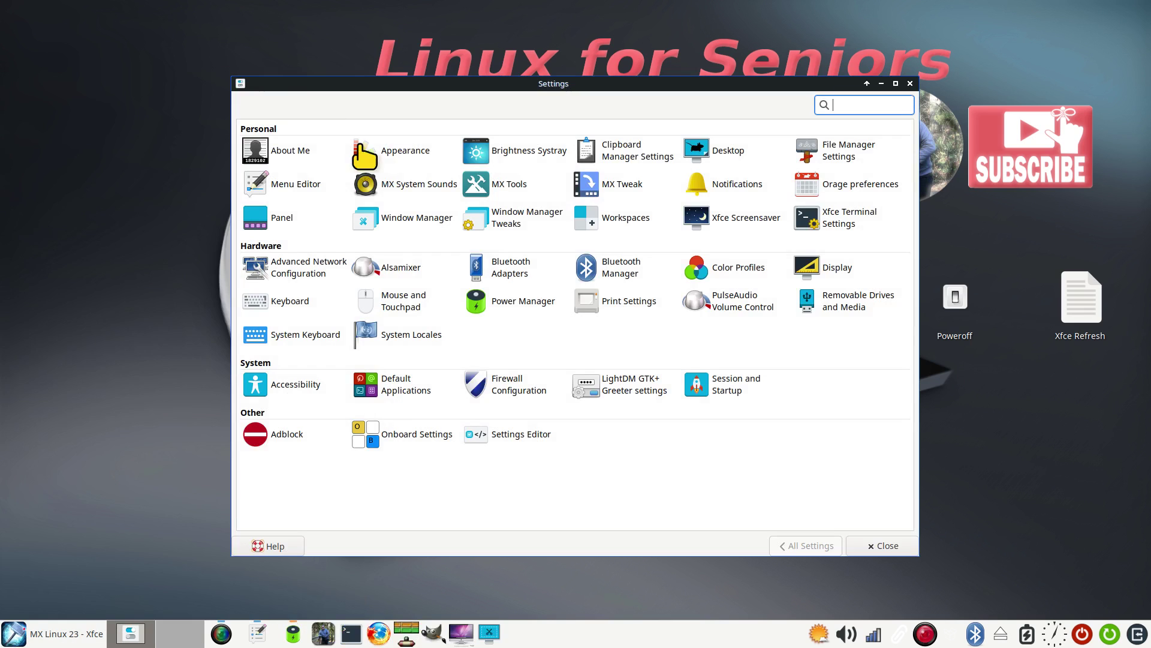
{"action": "left_click", "coordinate": [399, 153]}
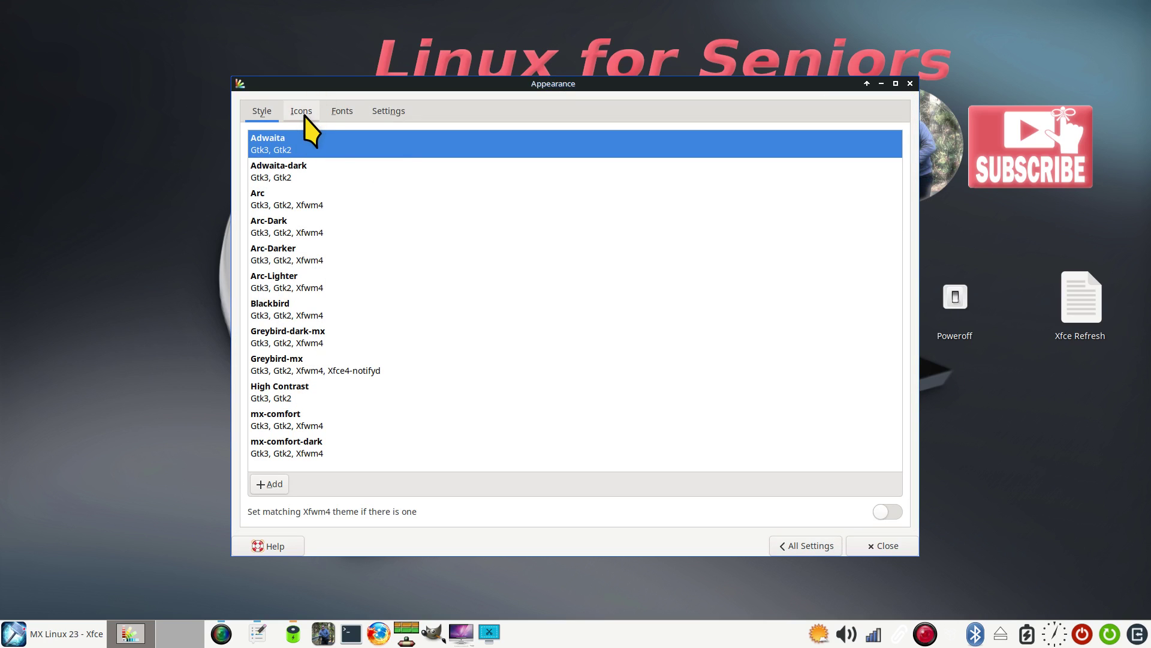
{"action": "left_click", "coordinate": [910, 83]}
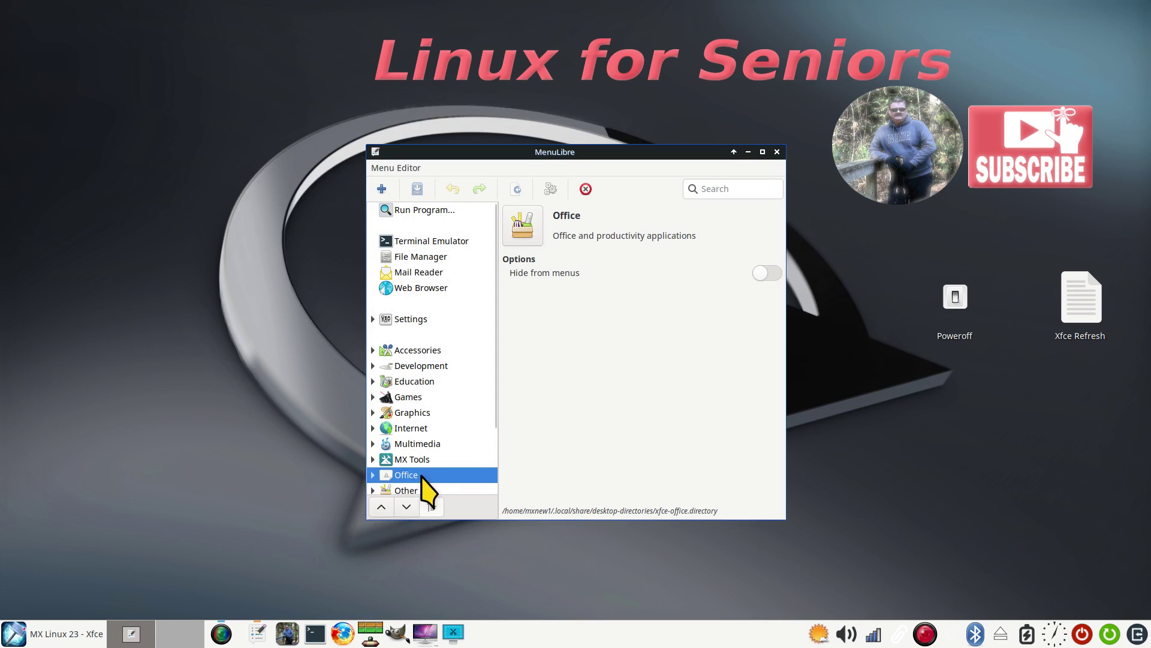
Browse image files for the Office category's icon in MenuLibre and open the Documents/icons folder
{"action": "left_click", "coordinate": [528, 227]}
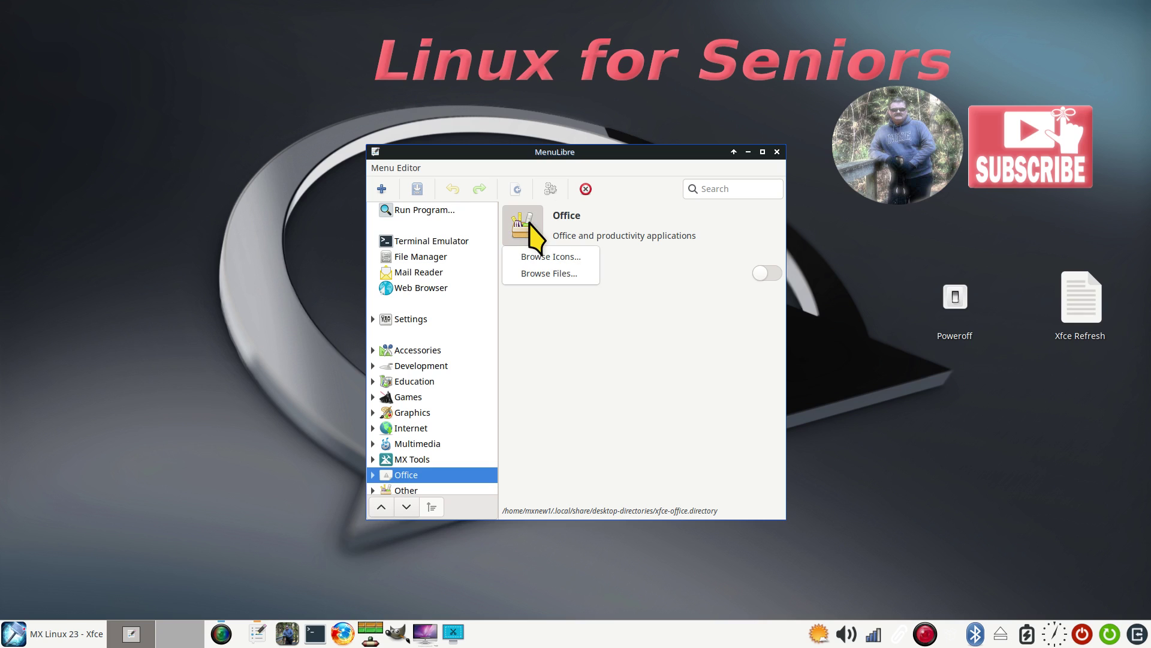
{"action": "left_click", "coordinate": [560, 274]}
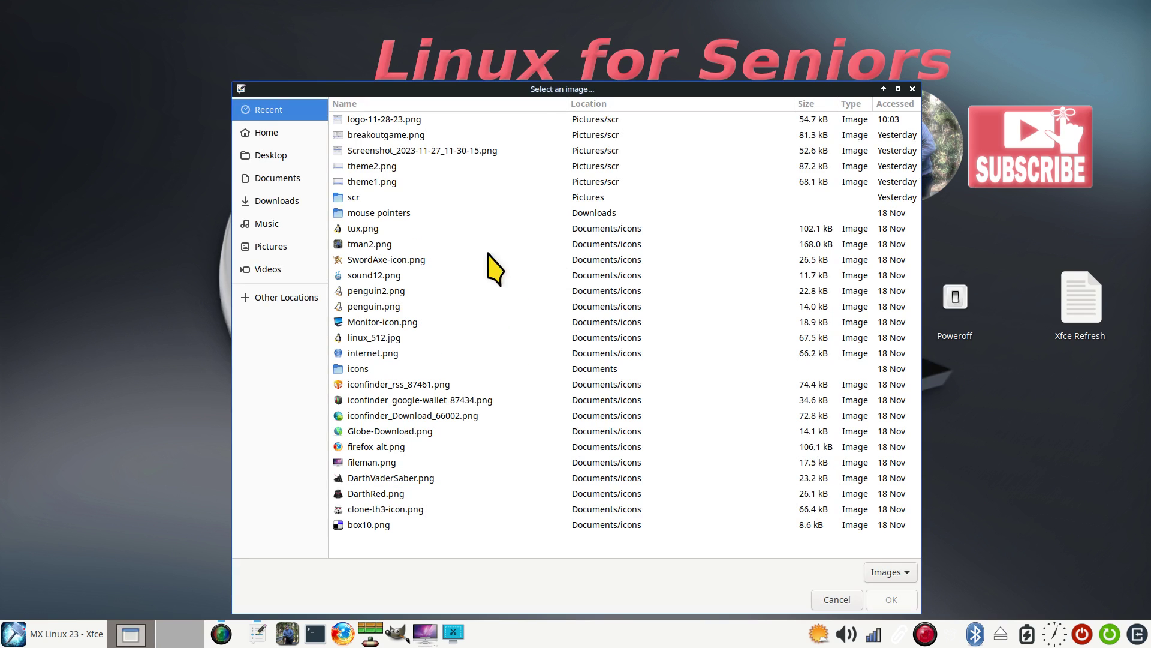
{"action": "left_click", "coordinate": [273, 179]}
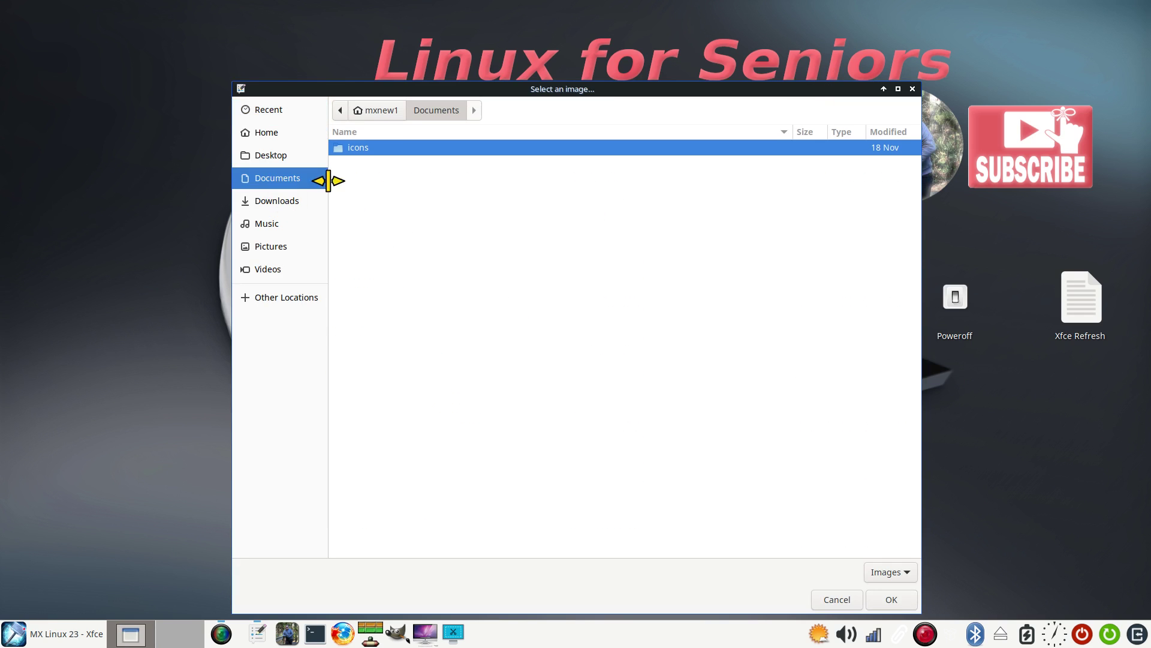
{"action": "double_click", "coordinate": [351, 151]}
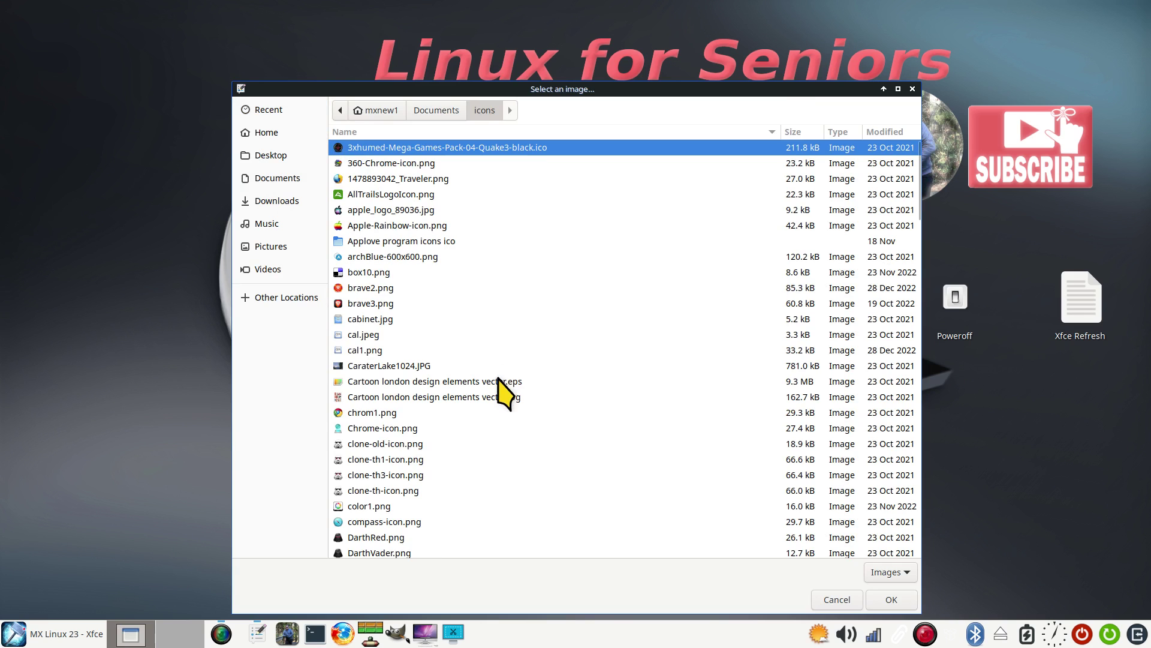
Look through the image files in the Documents/icons folder for a suitable Office category icon
{"action": "scroll", "coordinate": [505, 393], "scroll_direction": "down", "scroll_amount": 5}
{"action": "scroll", "coordinate": [505, 393], "scroll_direction": "down", "scroll_amount": 3}
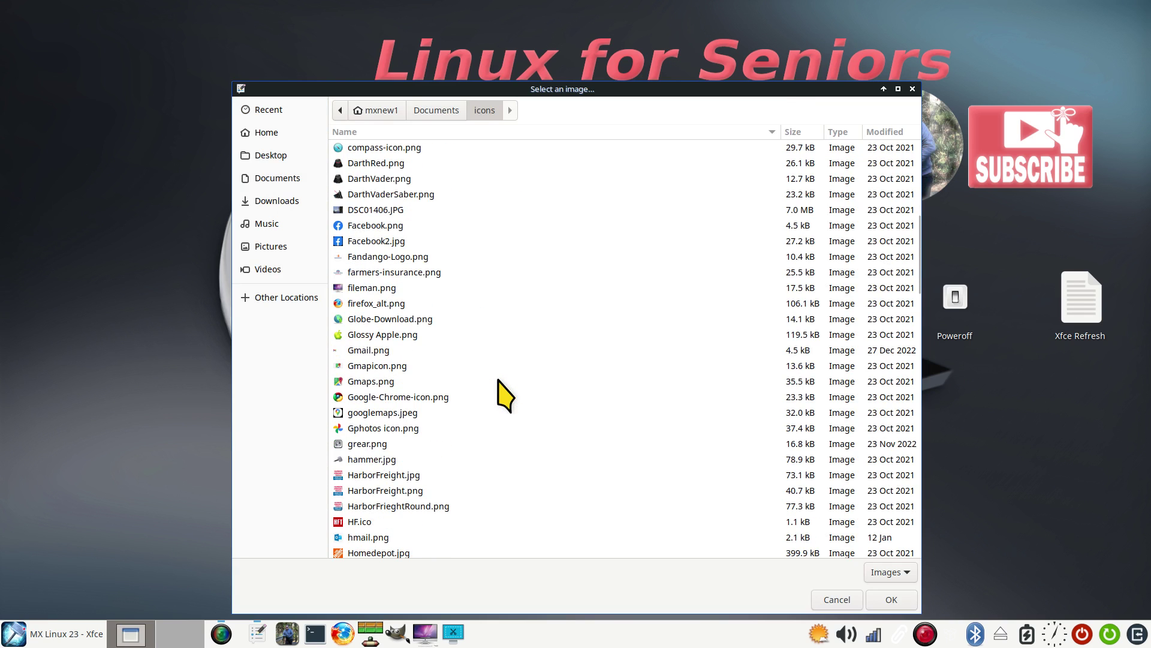
{"action": "scroll", "coordinate": [505, 393], "scroll_direction": "down", "scroll_amount": 5}
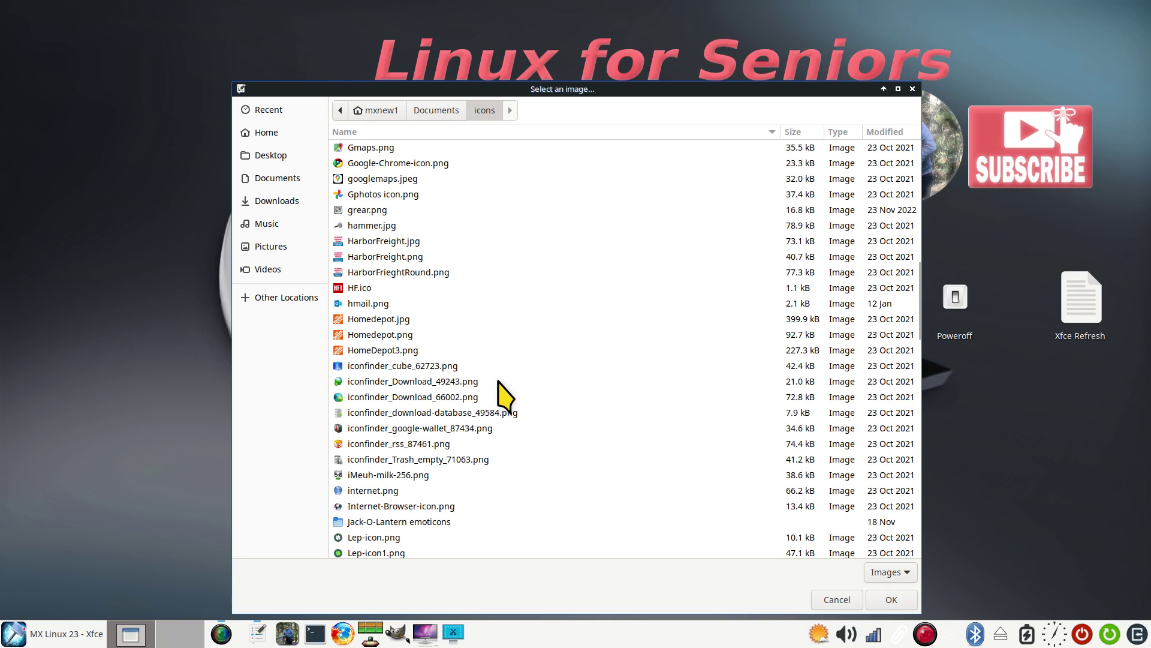
{"action": "scroll", "coordinate": [505, 393], "scroll_direction": "down", "scroll_amount": 3}
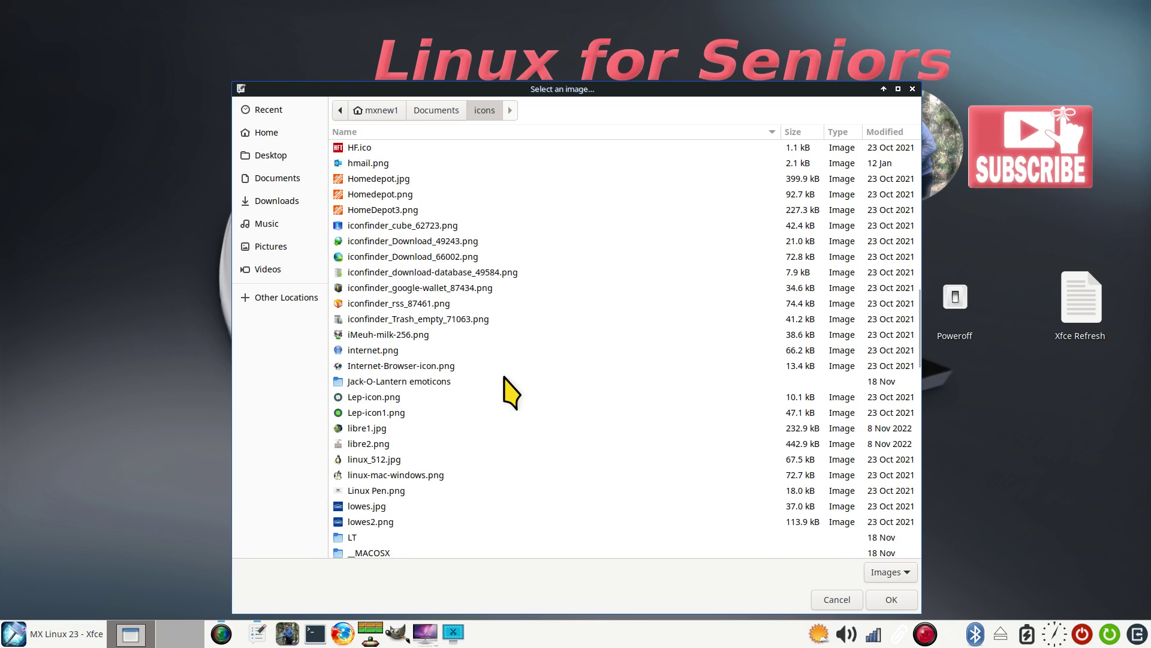
{"action": "scroll", "coordinate": [511, 392], "scroll_direction": "down", "scroll_amount": 2}
{"action": "scroll", "coordinate": [511, 393], "scroll_direction": "down", "scroll_amount": 3}
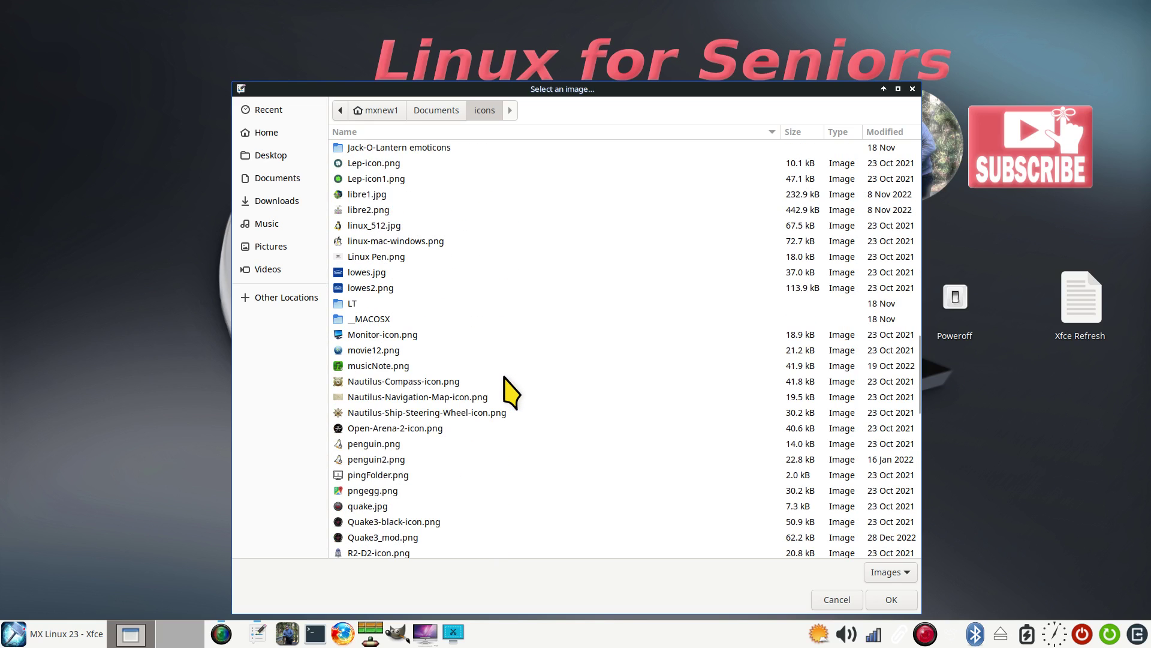
{"action": "scroll", "coordinate": [511, 393], "scroll_direction": "down", "scroll_amount": 6}
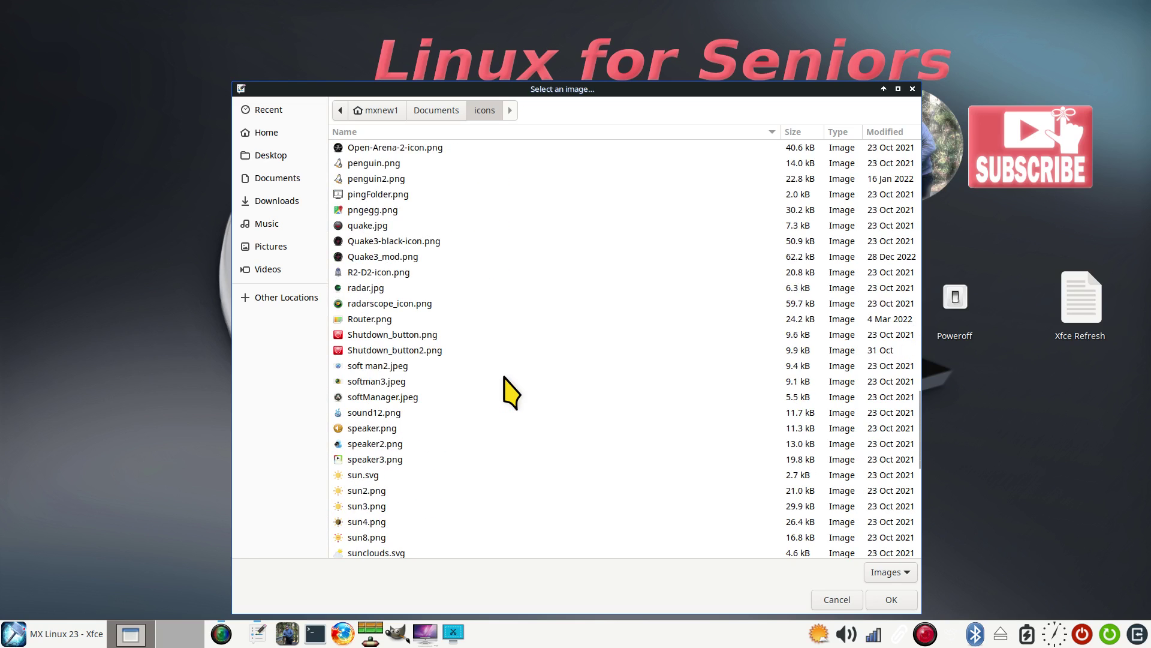
{"action": "scroll", "coordinate": [511, 393], "scroll_direction": "down", "scroll_amount": 7}
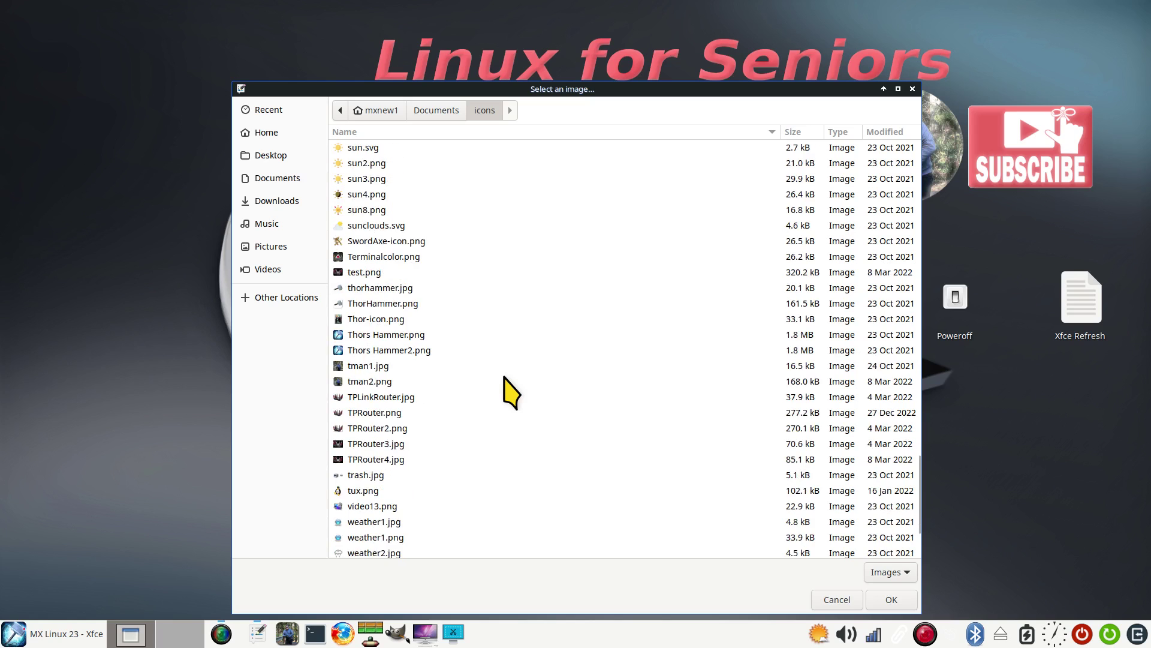
{"action": "scroll", "coordinate": [511, 392], "scroll_direction": "down", "scroll_amount": 2}
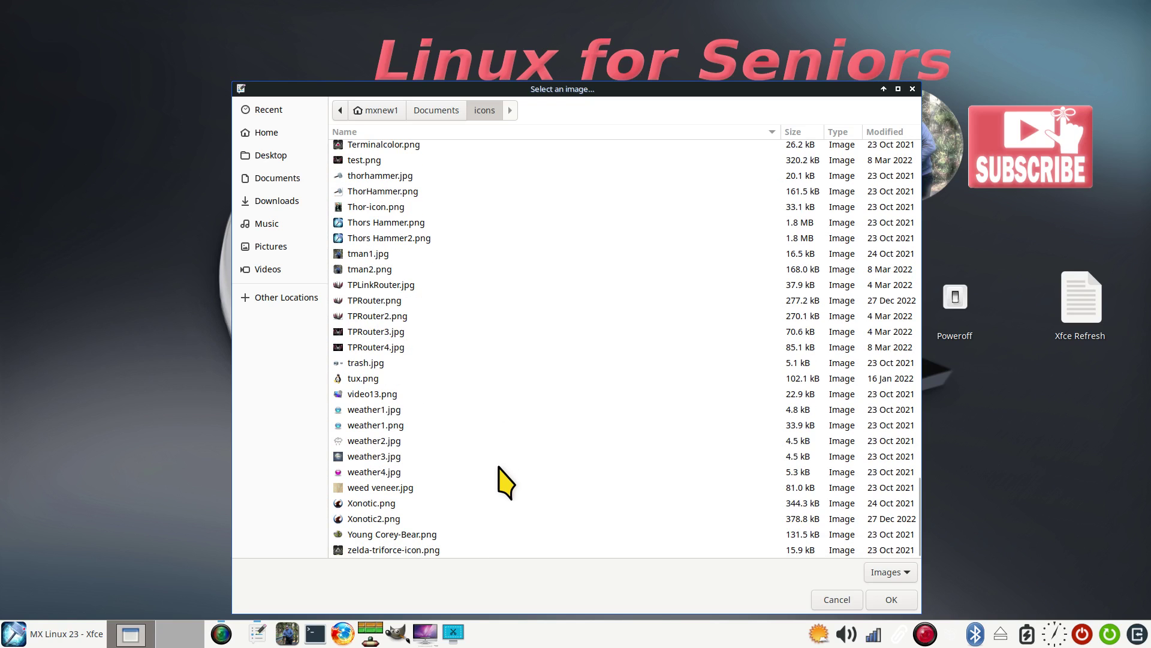
{"action": "scroll", "coordinate": [500, 474], "scroll_direction": "up", "scroll_amount": 2}
{"action": "scroll", "coordinate": [505, 482], "scroll_direction": "up", "scroll_amount": 7}
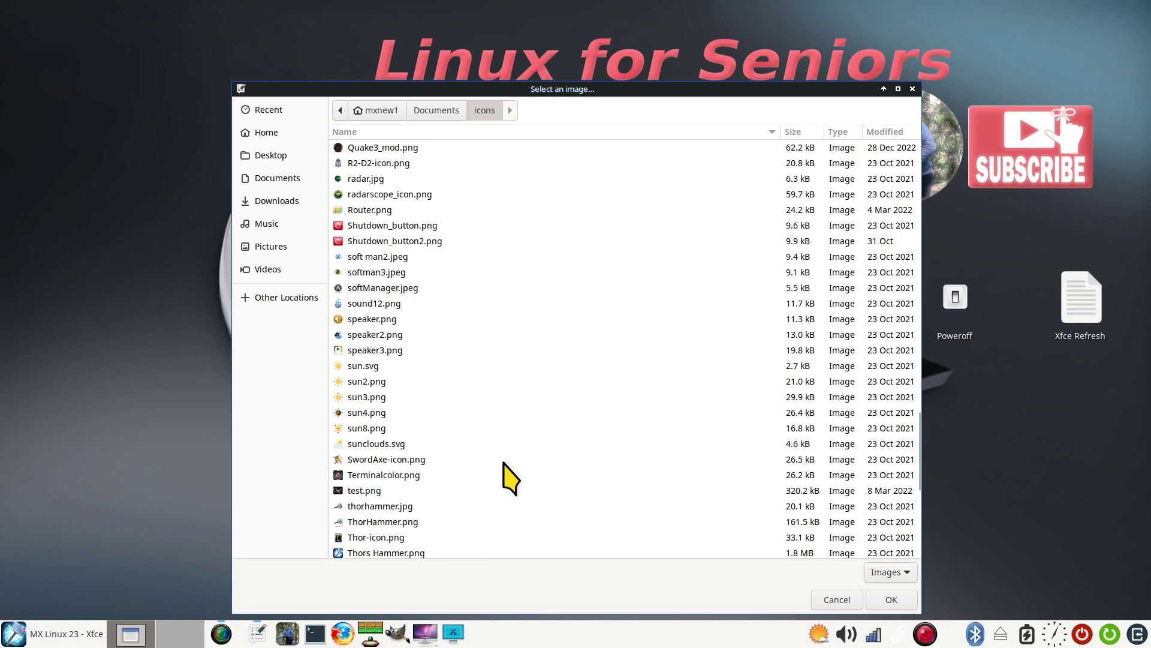
{"action": "scroll", "coordinate": [507, 462], "scroll_direction": "up", "scroll_amount": 5}
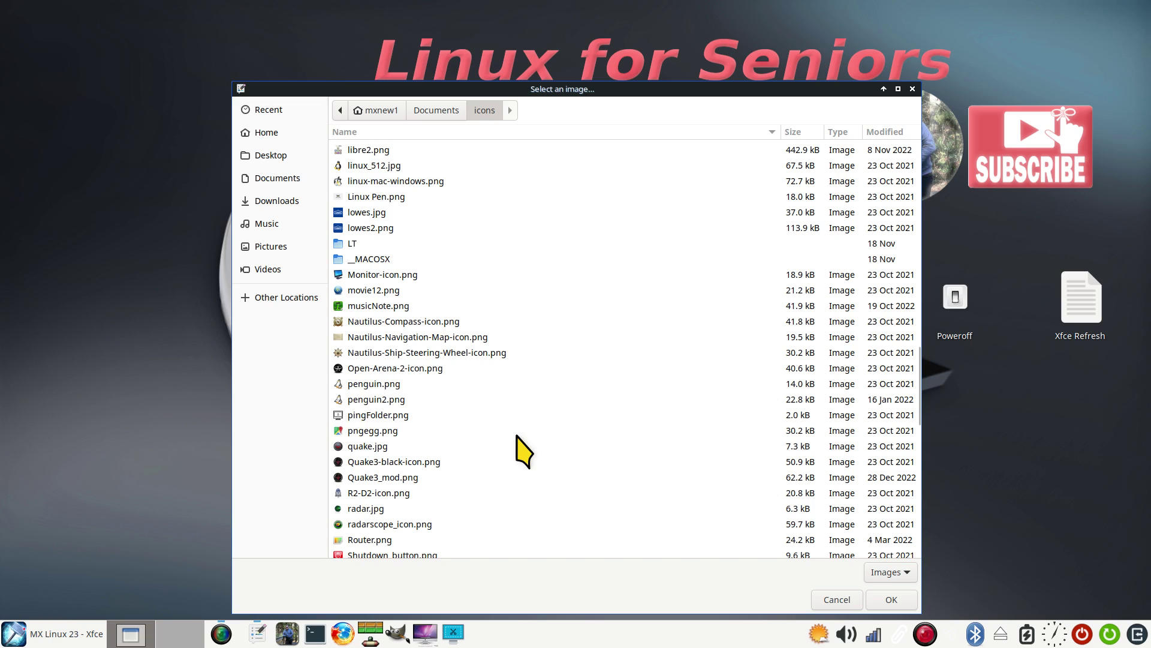
{"action": "scroll", "coordinate": [525, 450], "scroll_direction": "up", "scroll_amount": 2}
{"action": "scroll", "coordinate": [524, 446], "scroll_direction": "up", "scroll_amount": 1}
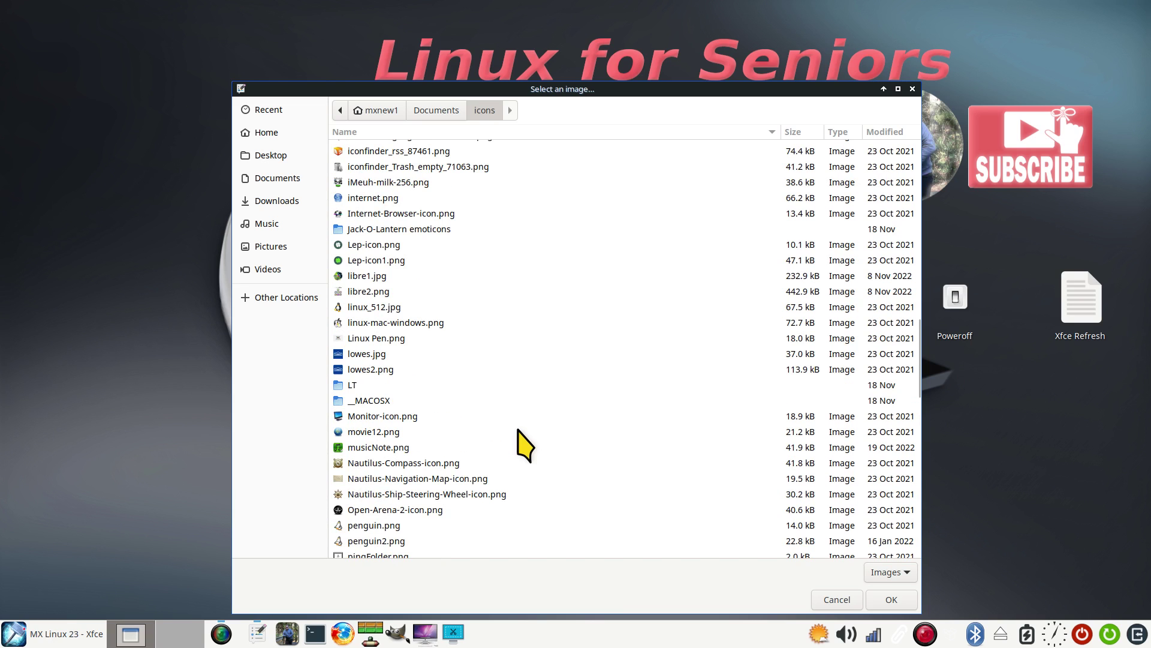
{"action": "scroll", "coordinate": [519, 429], "scroll_direction": "down", "scroll_amount": 7}
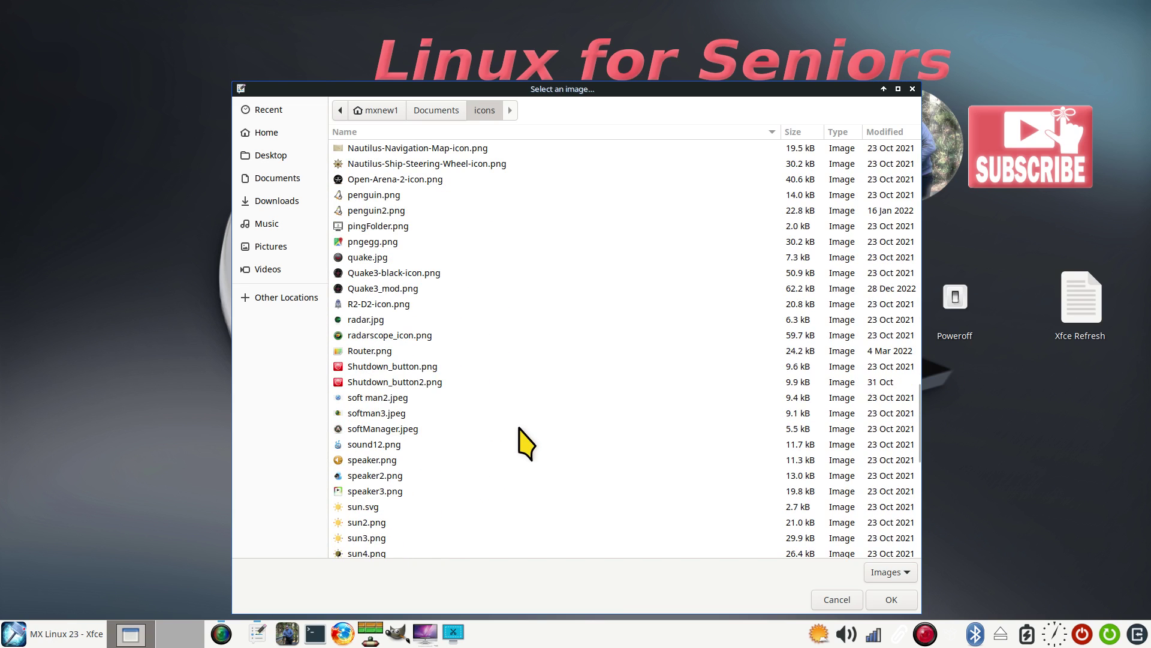
{"action": "scroll", "coordinate": [526, 445], "scroll_direction": "down", "scroll_amount": 1}
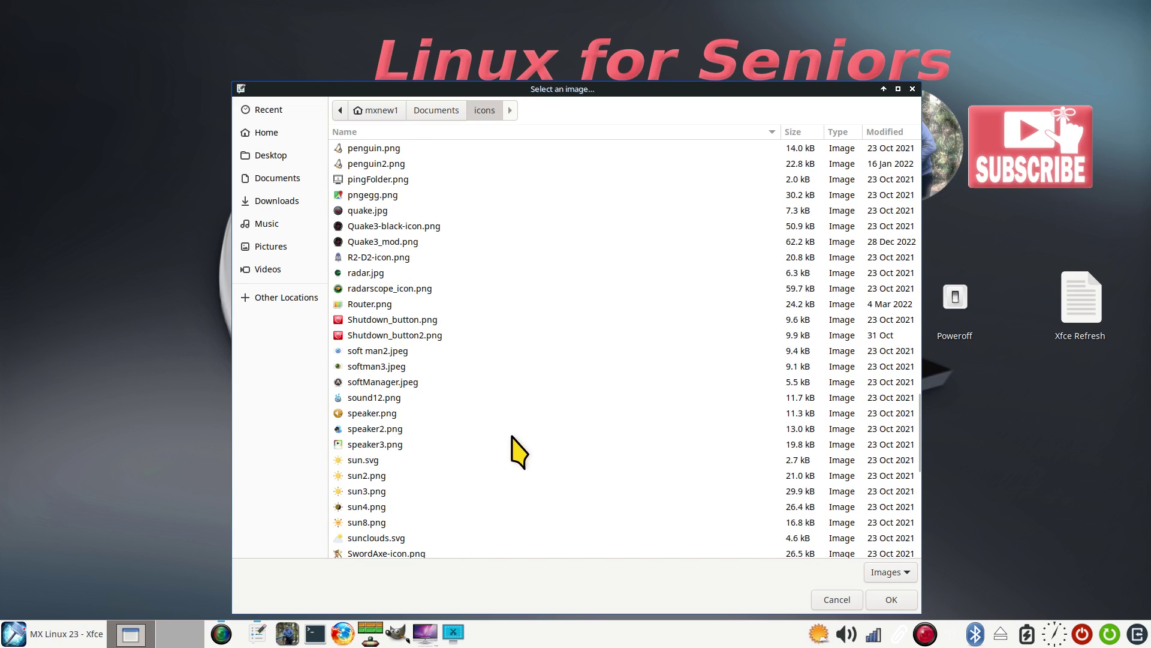
{"action": "scroll", "coordinate": [521, 450], "scroll_direction": "down", "scroll_amount": 2}
{"action": "scroll", "coordinate": [519, 450], "scroll_direction": "down", "scroll_amount": 2}
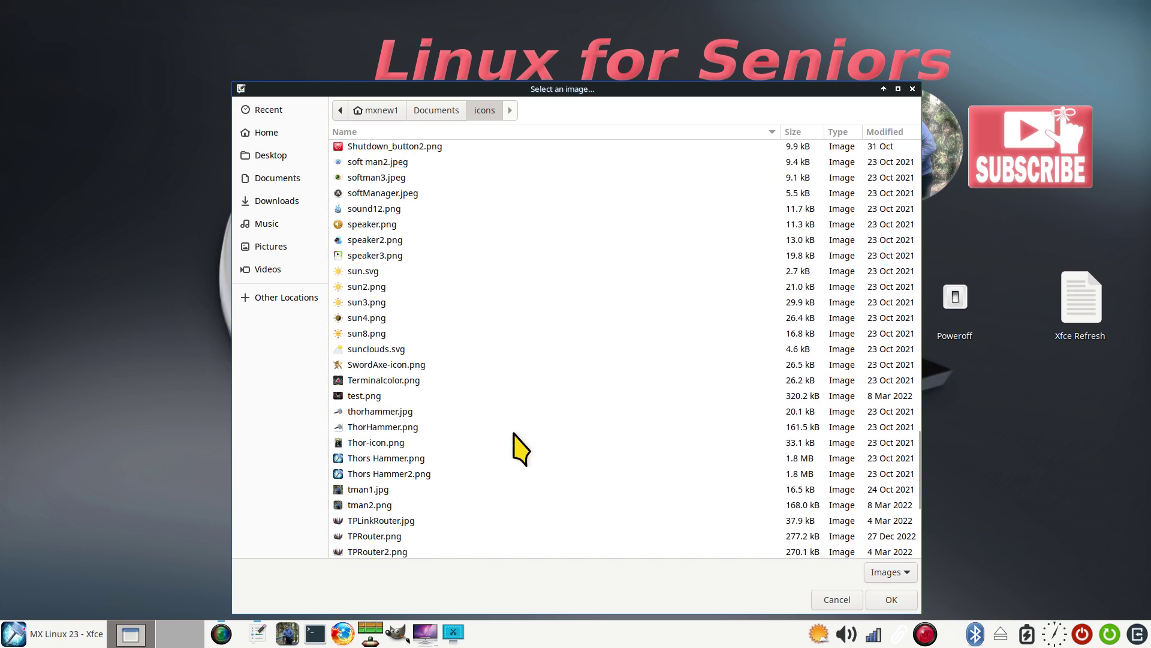
{"action": "scroll", "coordinate": [520, 449], "scroll_direction": "down", "scroll_amount": 4}
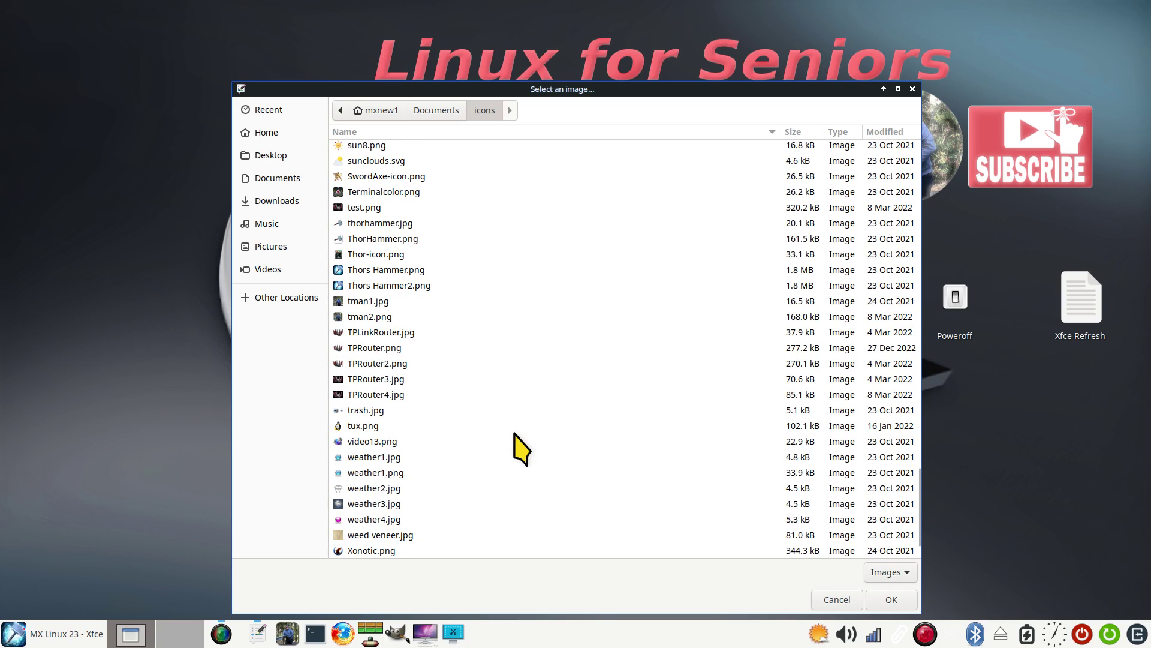
Set the Office category's icon to iconfinder_google-wallet_87434.png from the icons folder and save the menu entry
{"action": "scroll", "coordinate": [519, 456], "scroll_direction": "up", "scroll_amount": 15}
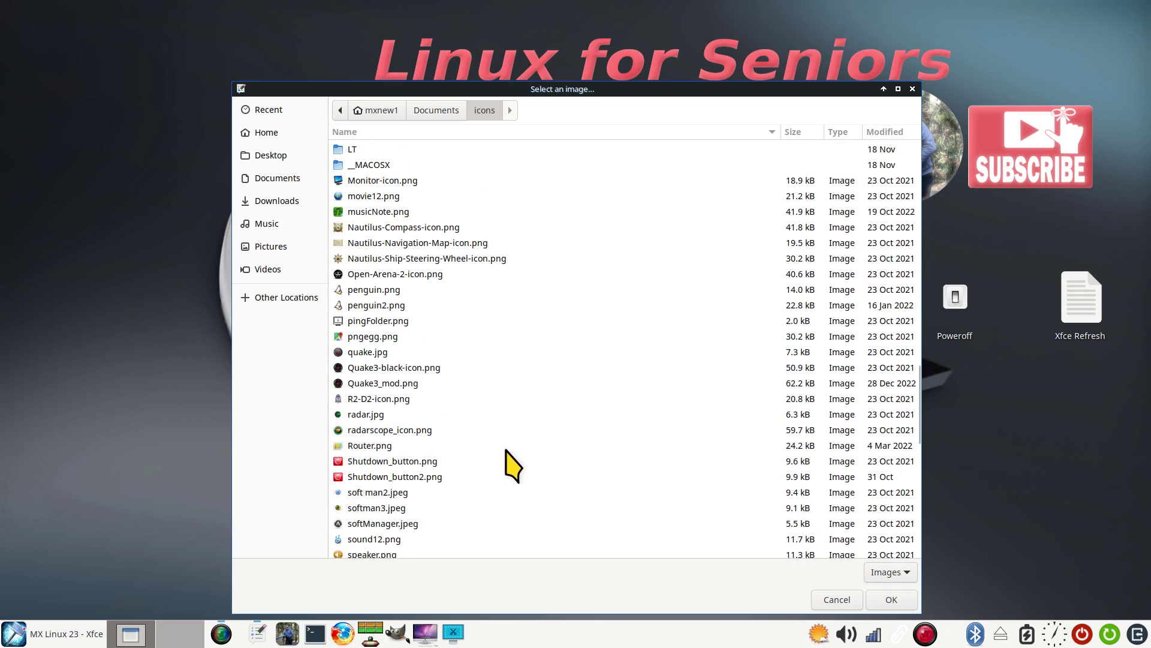
{"action": "scroll", "coordinate": [511, 450], "scroll_direction": "up", "scroll_amount": 8}
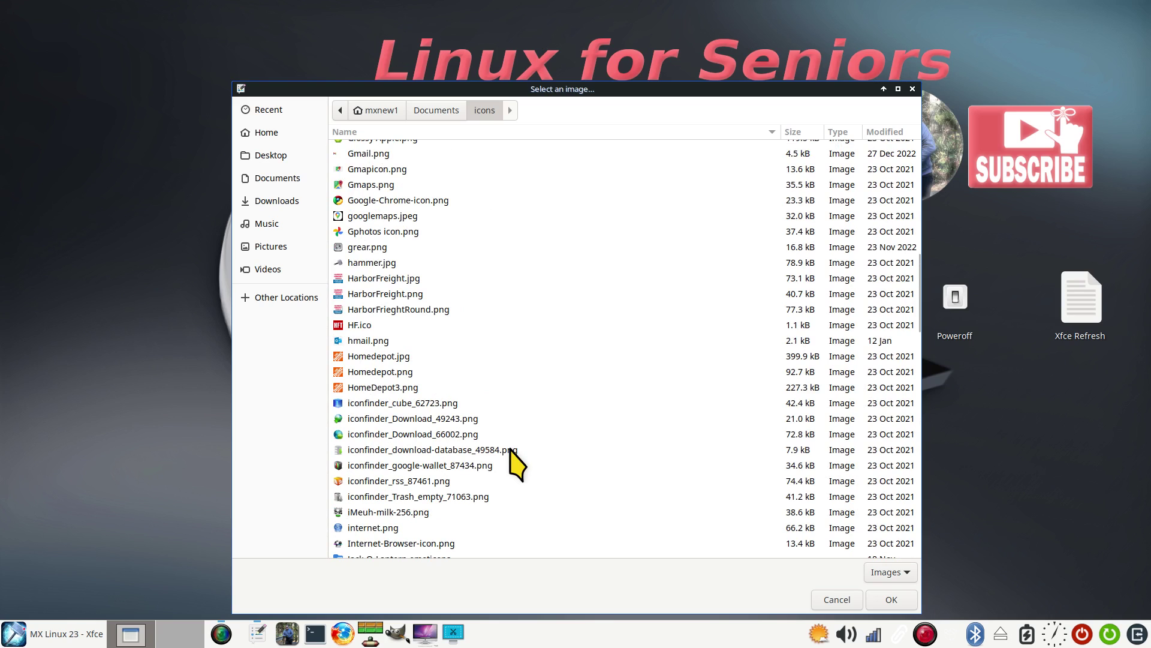
{"action": "left_click", "coordinate": [368, 467]}
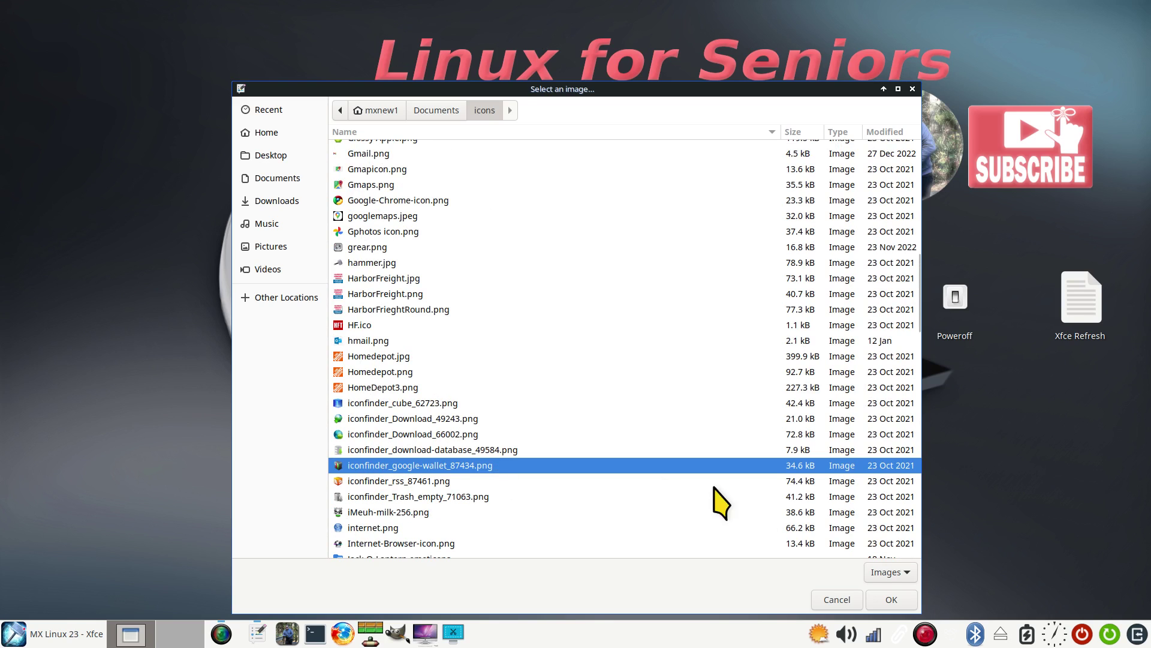
{"action": "left_click", "coordinate": [893, 604]}
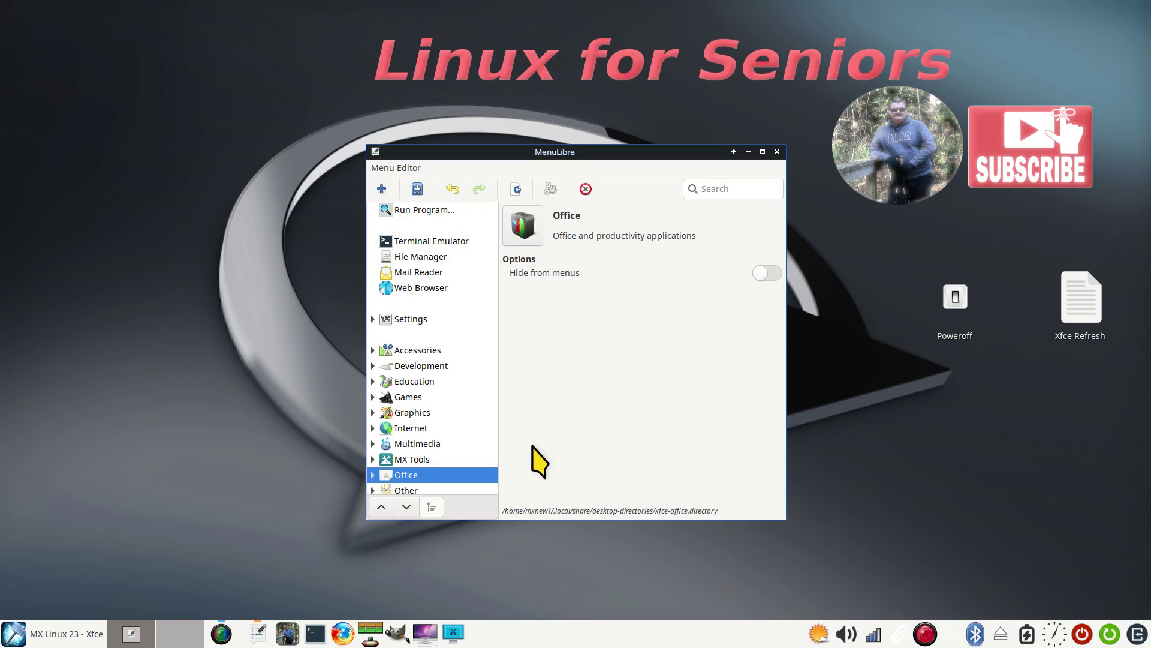
{"action": "left_click", "coordinate": [417, 189]}
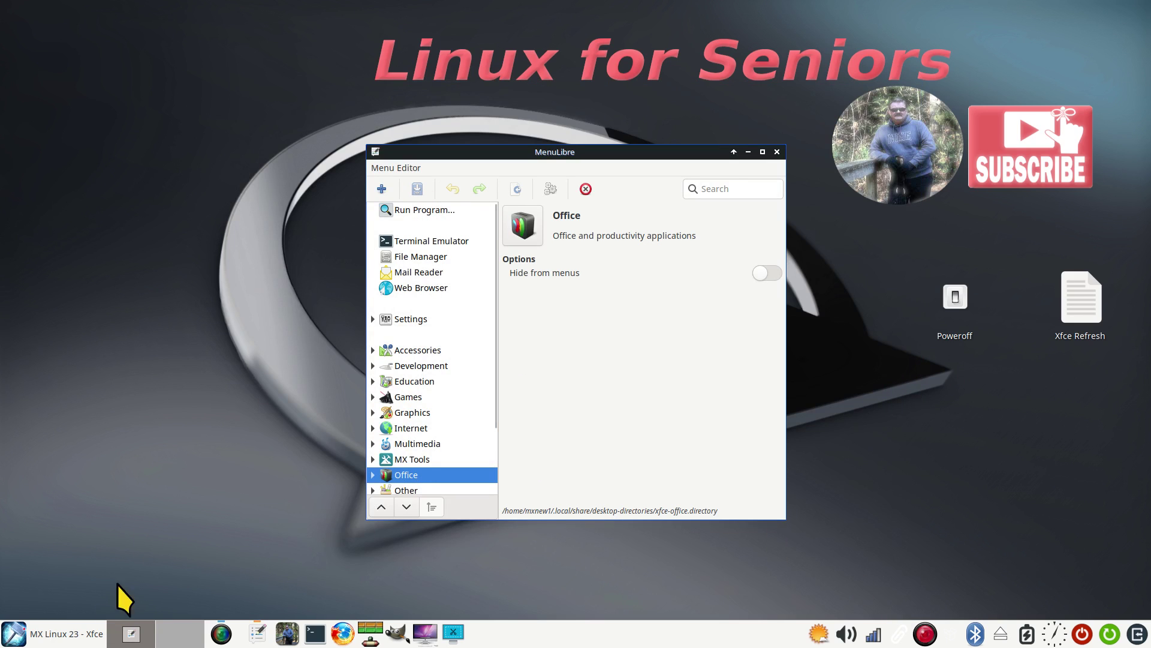
Check the Office category's new icon in the Whisker Menu beside the moved-aside MenuLibre window, and close MenuLibre
{"action": "left_click", "coordinate": [17, 633]}
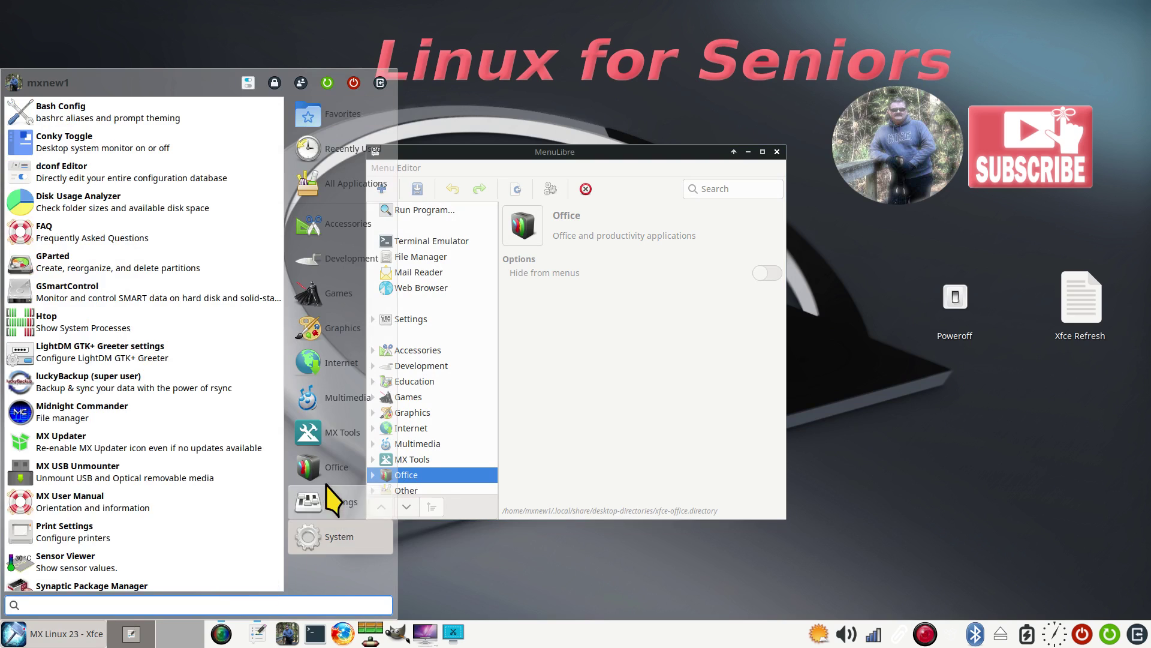
{"action": "left_click", "coordinate": [319, 471]}
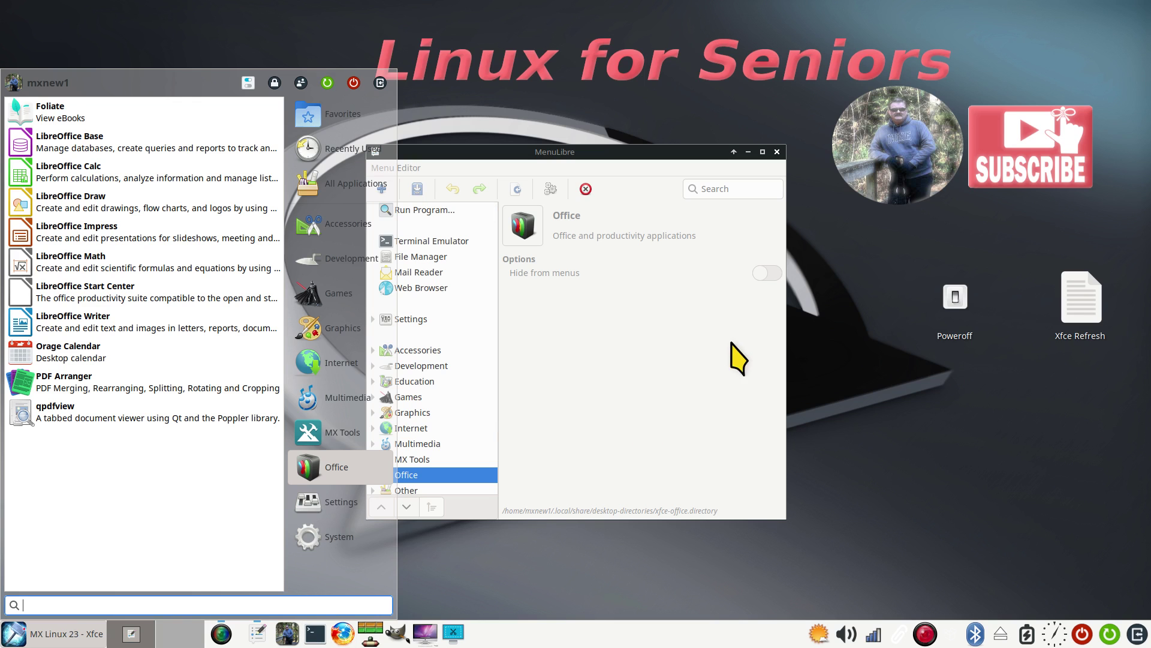
{"action": "left_click_drag", "start_coordinate": [548, 150], "coordinate": [764, 133]}
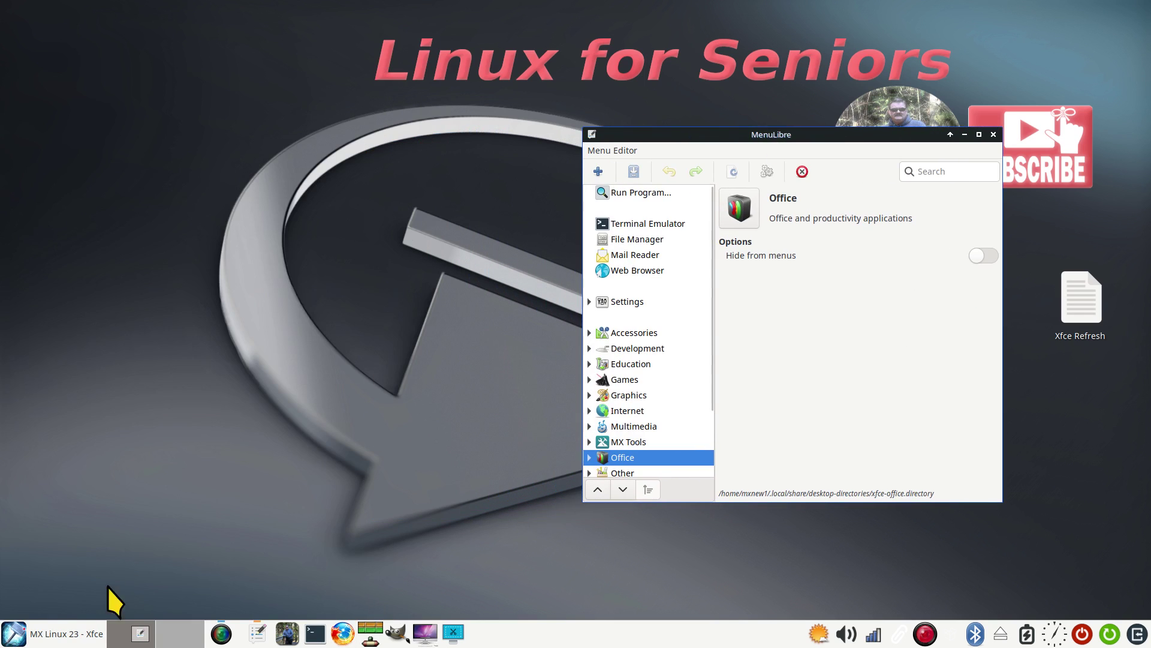
{"action": "left_click", "coordinate": [15, 635]}
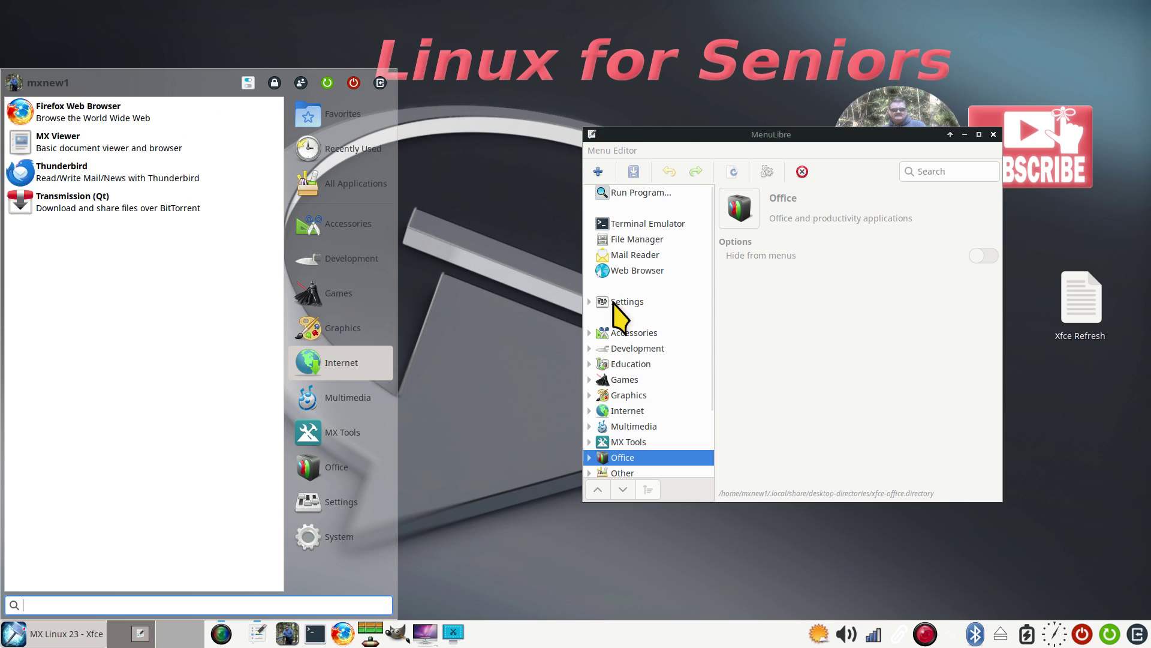
{"action": "left_click_drag", "start_coordinate": [690, 136], "coordinate": [314, 162]}
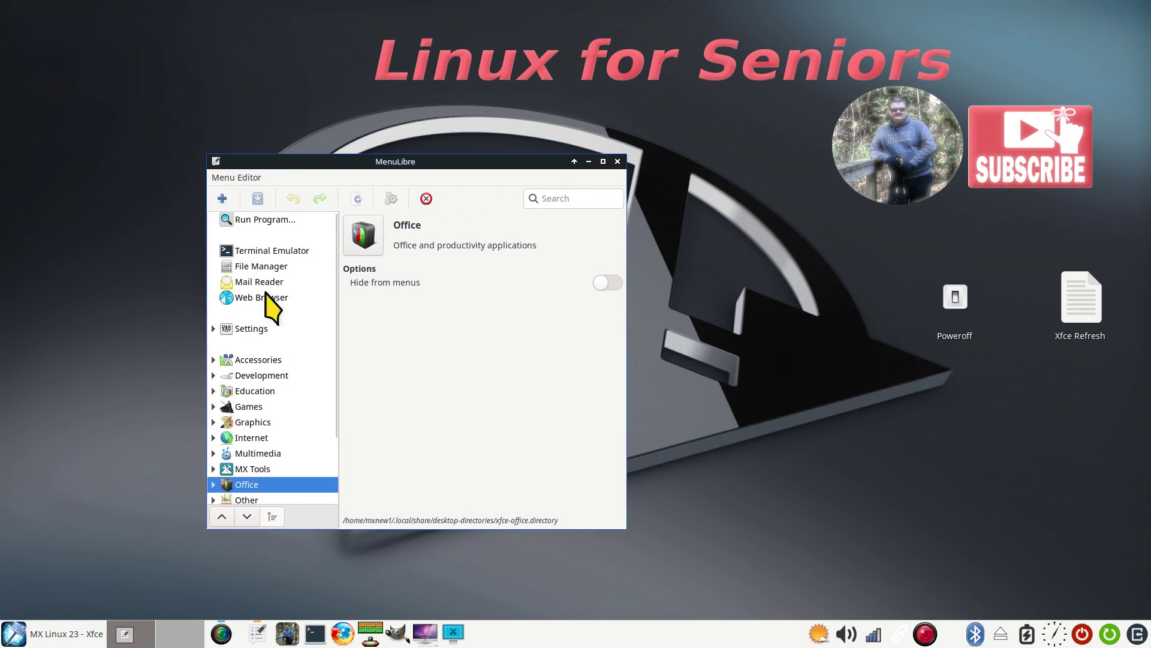
{"action": "left_click", "coordinate": [15, 635]}
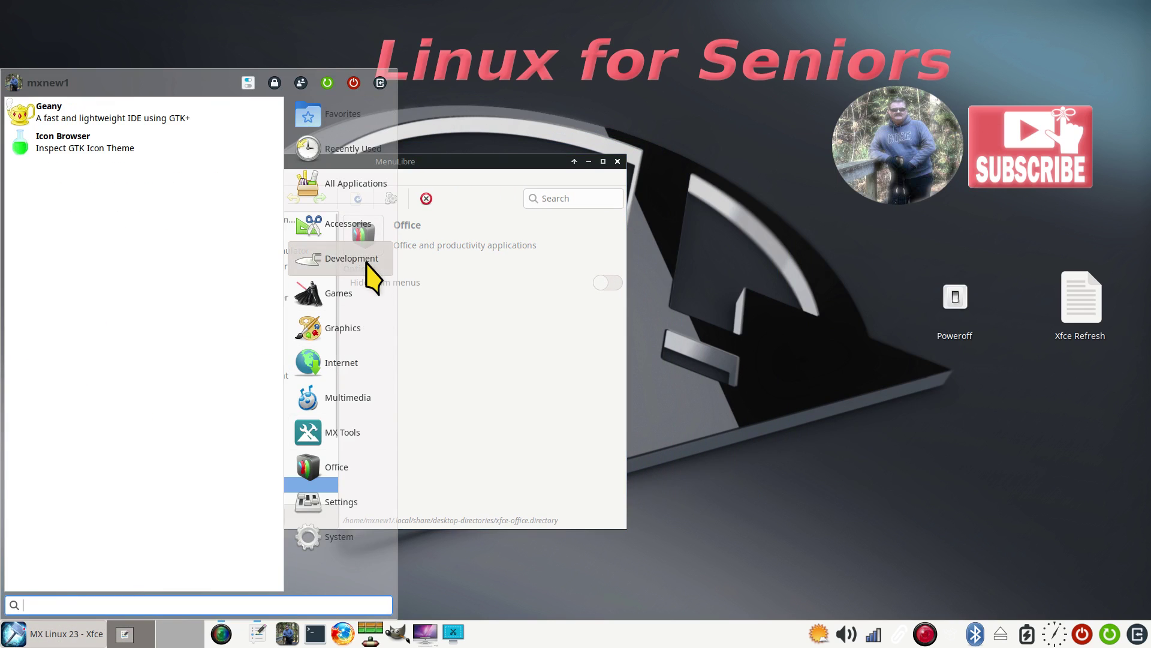
{"action": "left_click_drag", "start_coordinate": [534, 157], "coordinate": [895, 170]}
{"action": "left_click", "coordinate": [29, 636]}
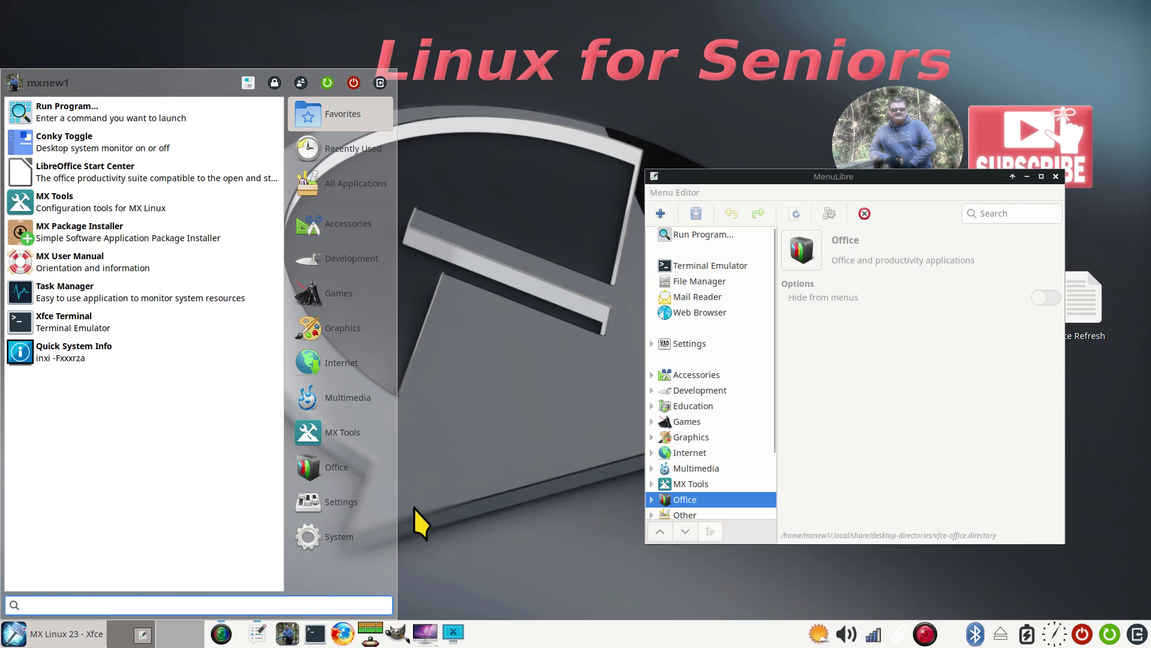
{"action": "mouse_move", "coordinate": [327, 469]}
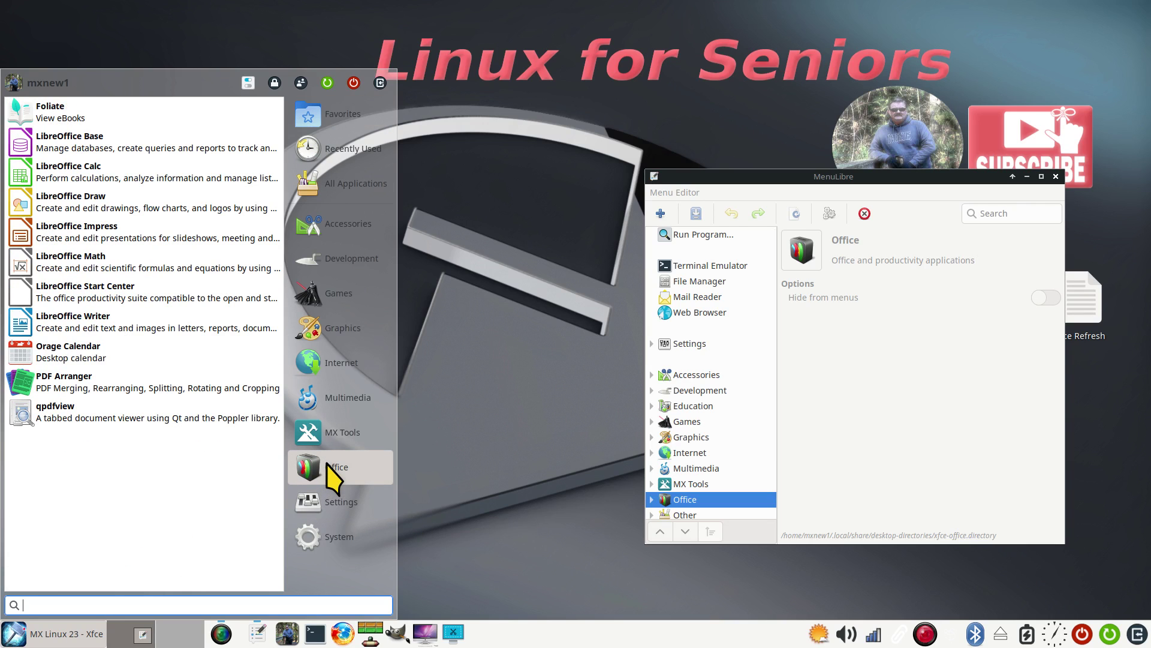
{"action": "left_click", "coordinate": [1055, 176]}
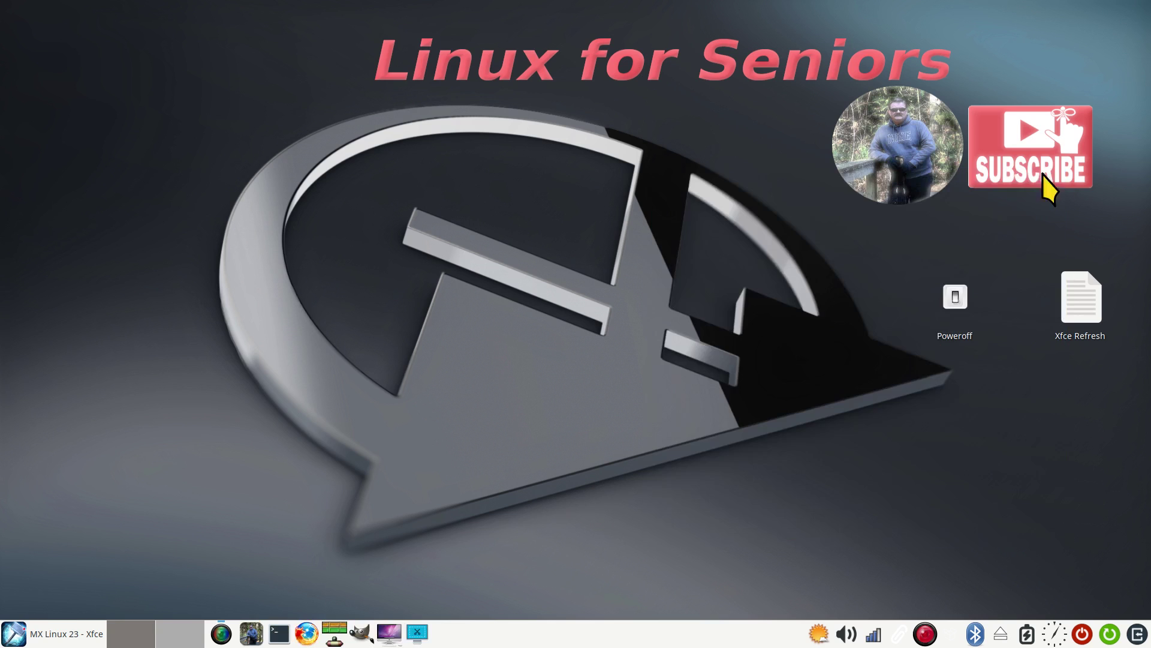
Open the Appearance settings from the Whisker Menu's settings manager and set the Style theme to mx-comfort
{"action": "right_click", "coordinate": [14, 641]}
{"action": "left_click", "coordinate": [221, 548]}
{"action": "left_click", "coordinate": [13, 633]}
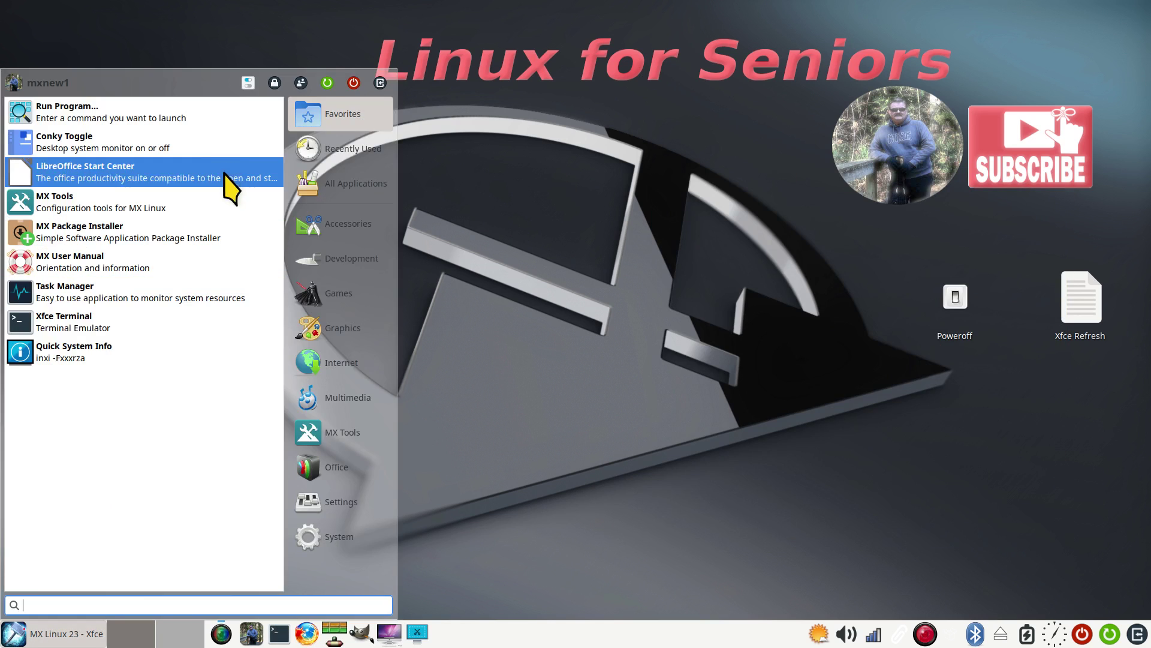
{"action": "left_click", "coordinate": [251, 84]}
{"action": "left_click", "coordinate": [402, 161]}
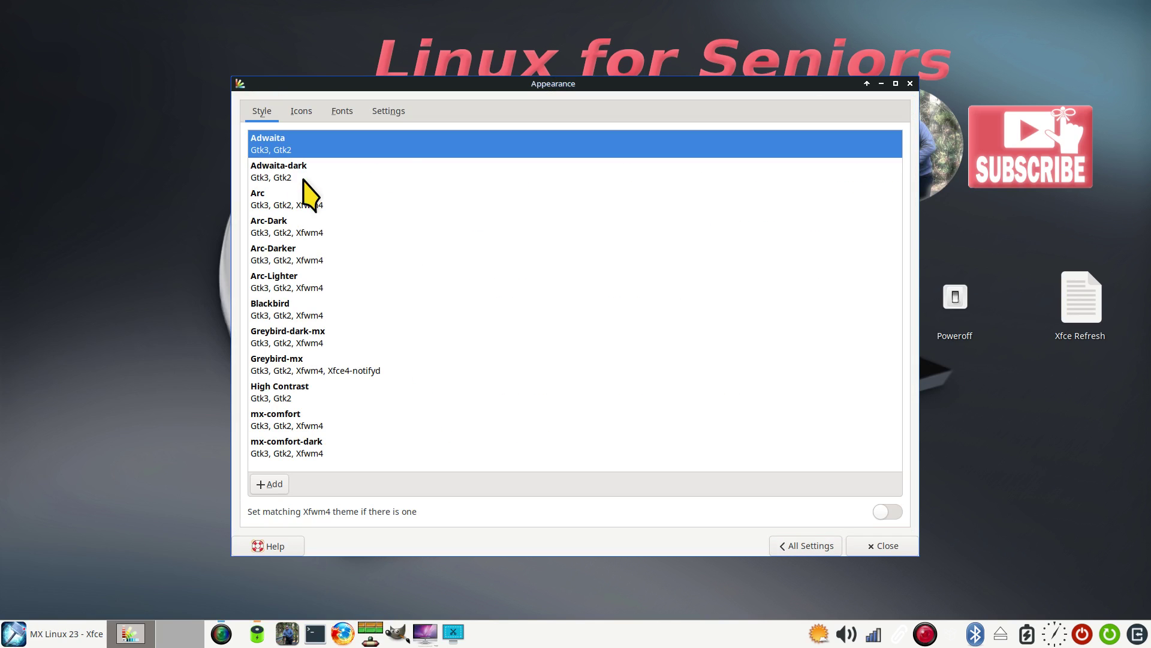
{"action": "left_click", "coordinate": [298, 420]}
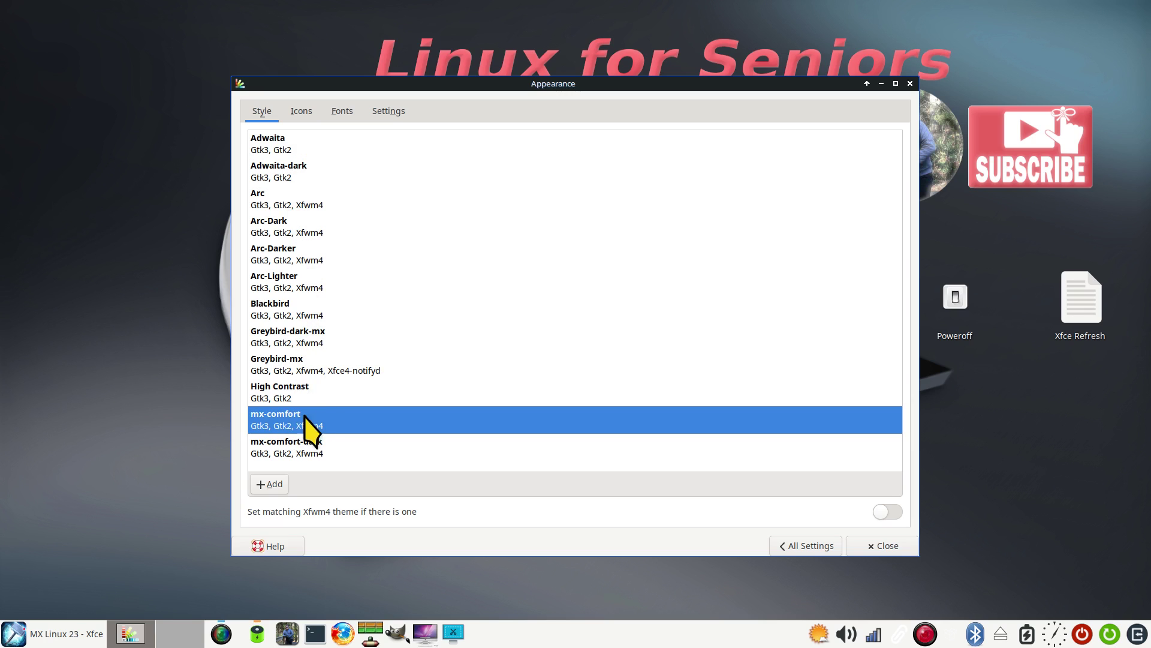
Set the icon theme to Papirus-mxbluedarkpanes, close the Appearance settings and open the Whisker Menu to check its icons
{"action": "left_click", "coordinate": [299, 111]}
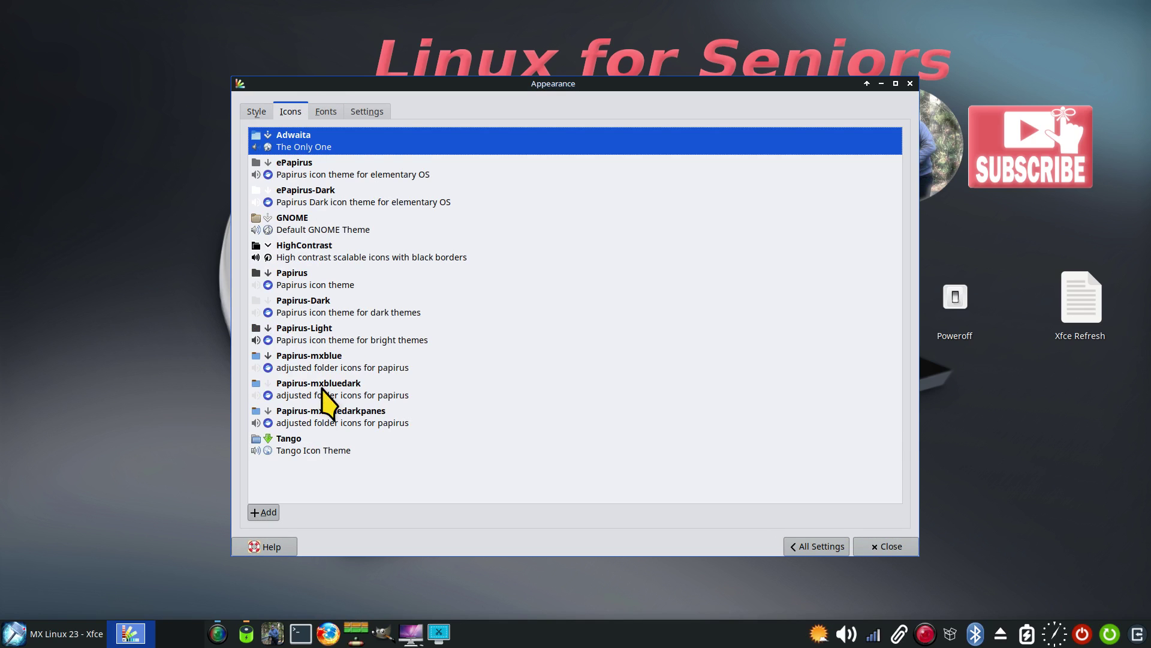
{"action": "left_click", "coordinate": [319, 415]}
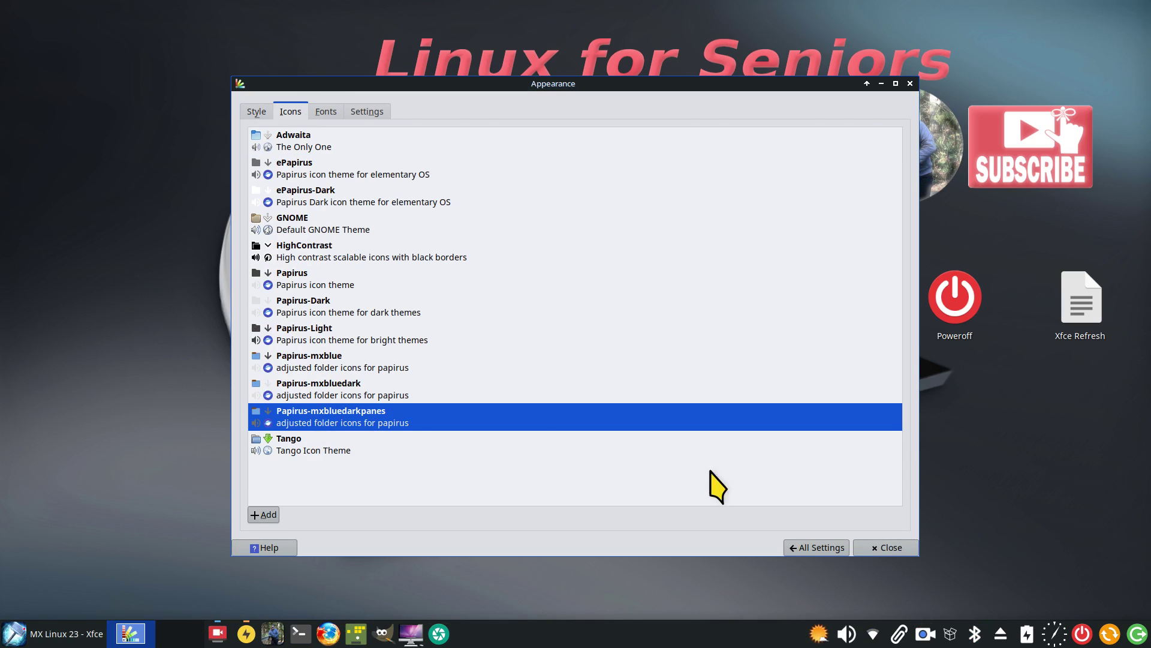
{"action": "left_click", "coordinate": [887, 546]}
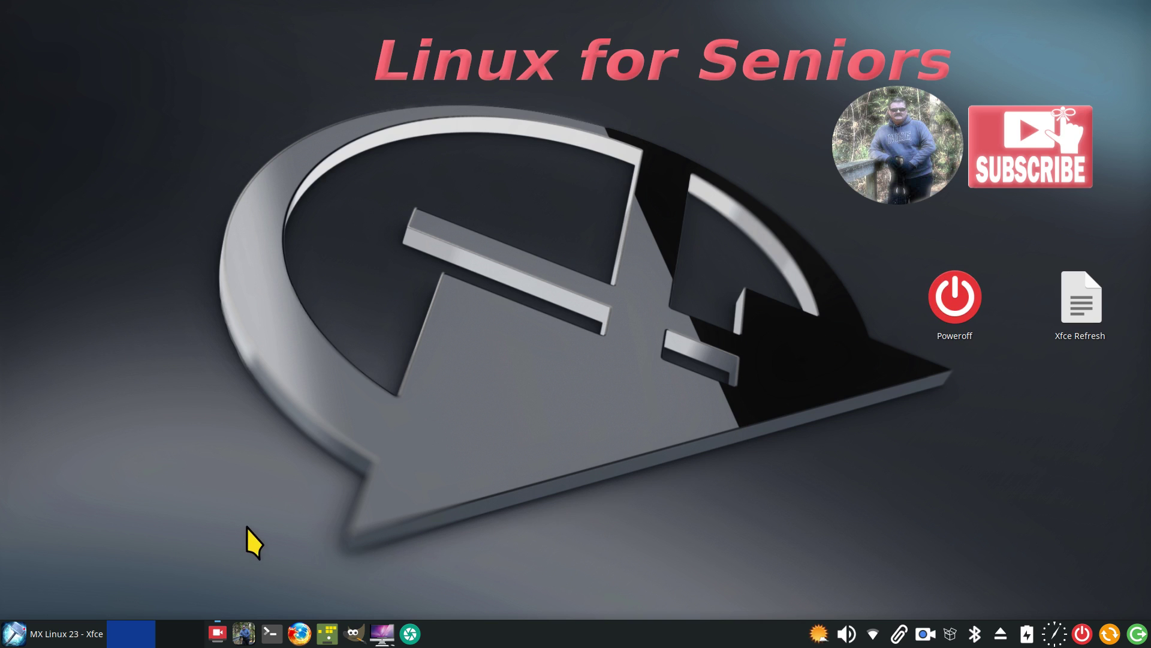
{"action": "left_click", "coordinate": [33, 641]}
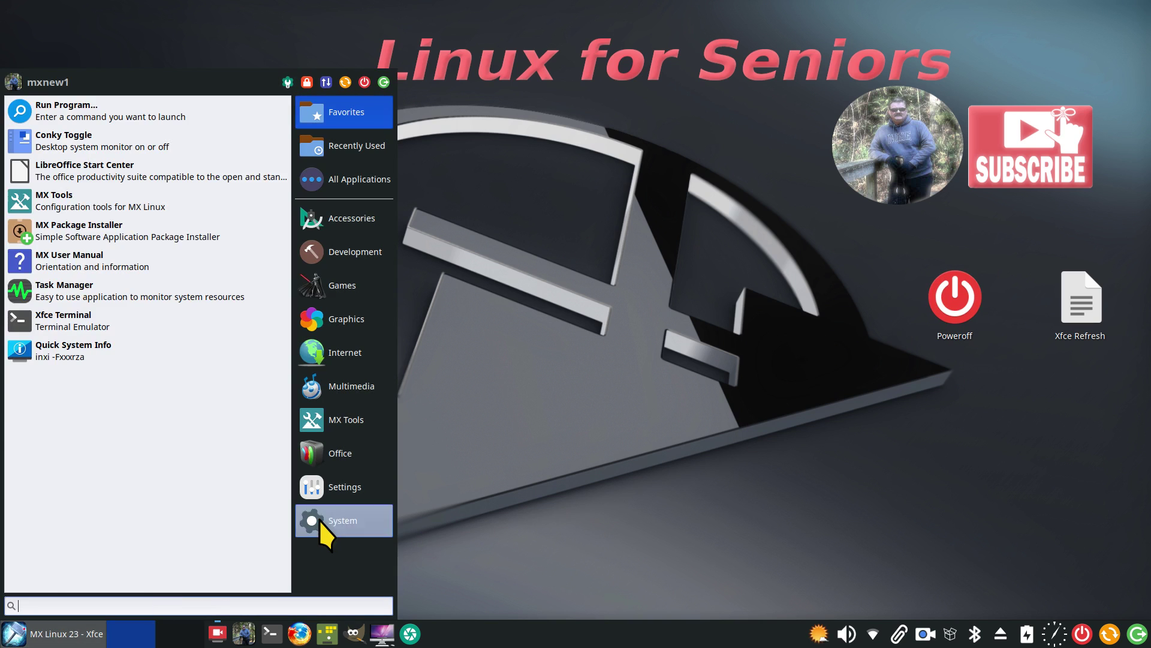
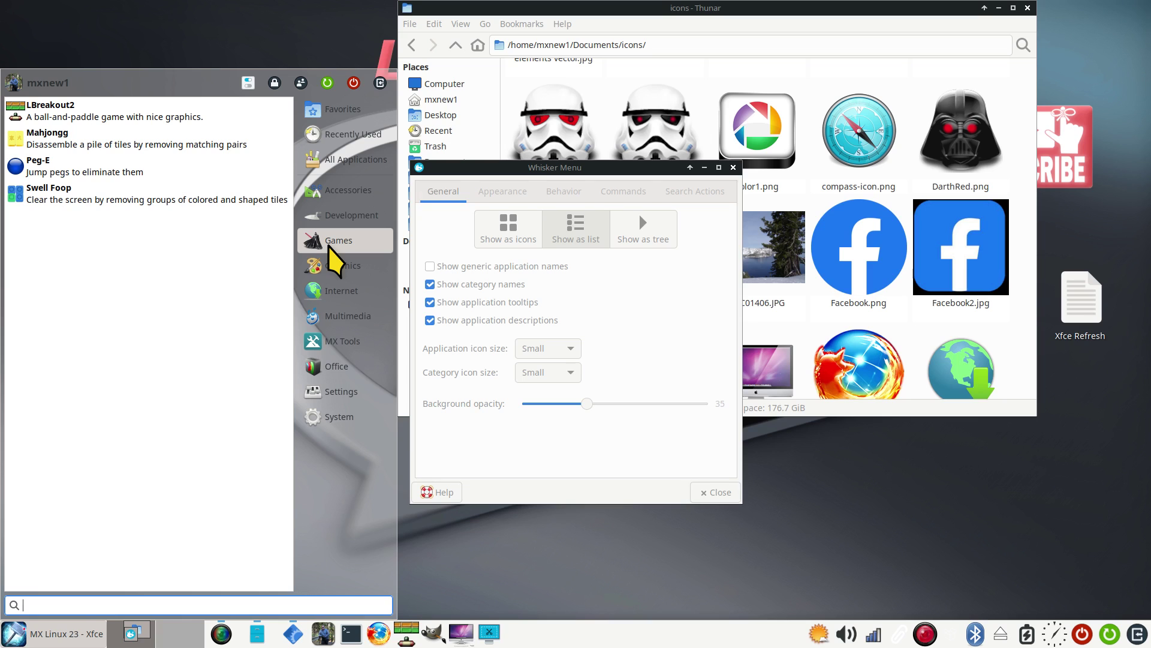
Set the Whisker Menu's application and category icon sizes to Larger and open the menu to check them
{"action": "left_click", "coordinate": [568, 351]}
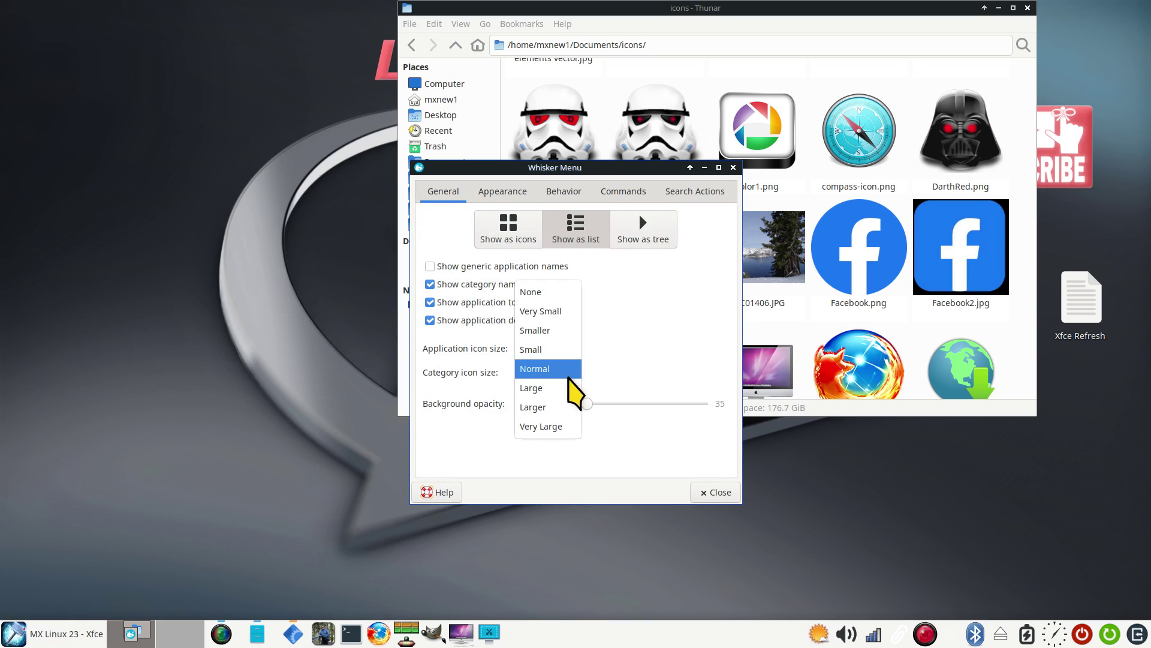
{"action": "left_click", "coordinate": [567, 407]}
{"action": "left_click", "coordinate": [564, 373]}
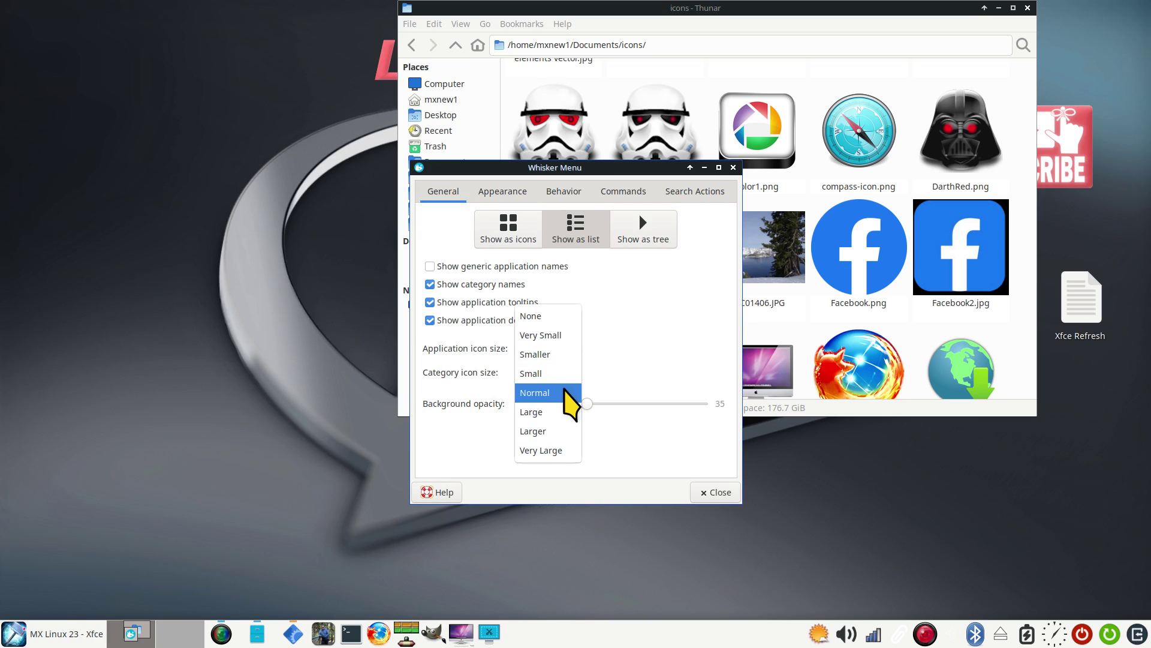
{"action": "left_click", "coordinate": [560, 429]}
{"action": "left_click", "coordinate": [54, 634]}
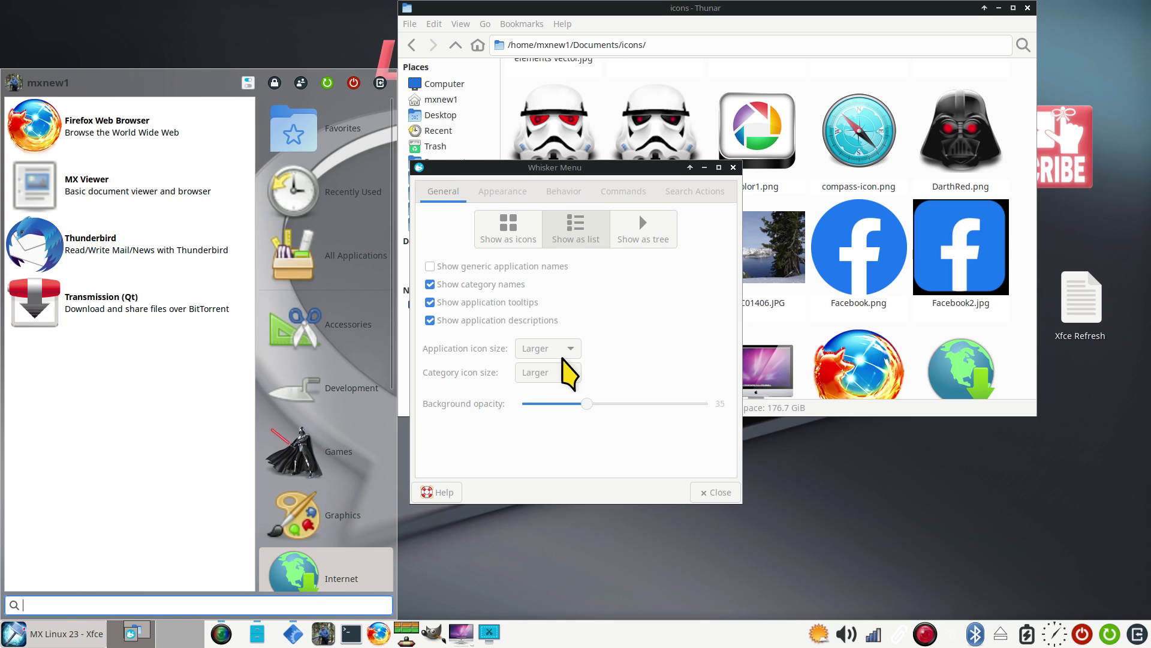
Set the Whisker Menu's application and category icon sizes to Normal and open the menu to check them
{"action": "left_click", "coordinate": [568, 353]}
{"action": "left_click", "coordinate": [559, 312]}
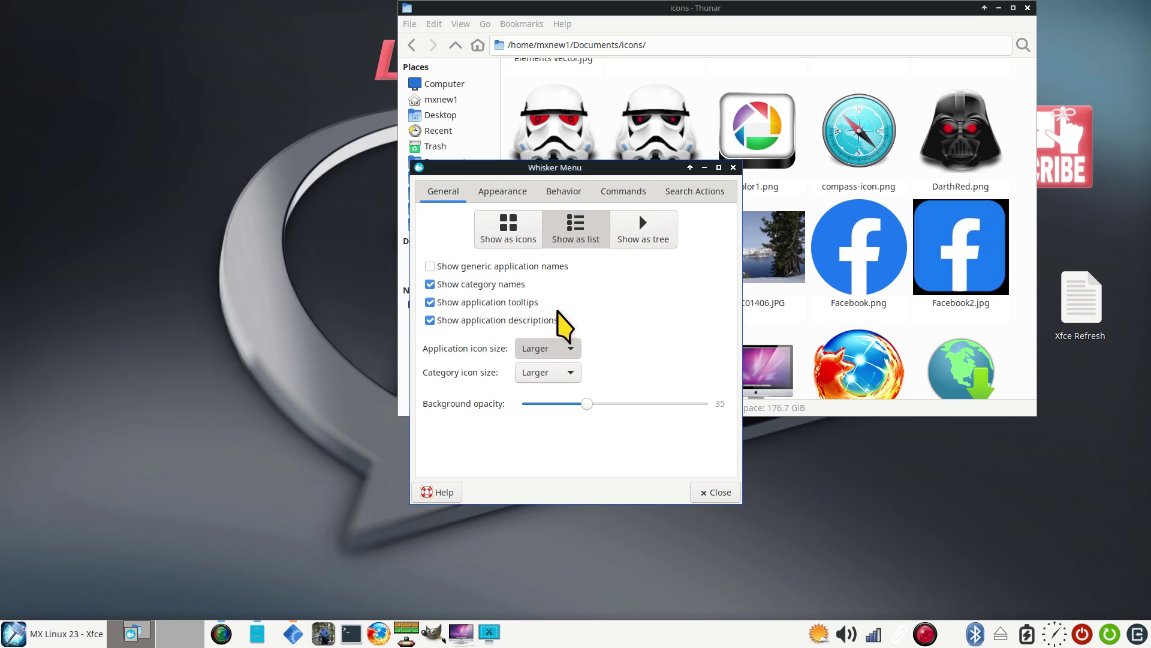
{"action": "left_click", "coordinate": [563, 372]}
{"action": "left_click", "coordinate": [557, 334]}
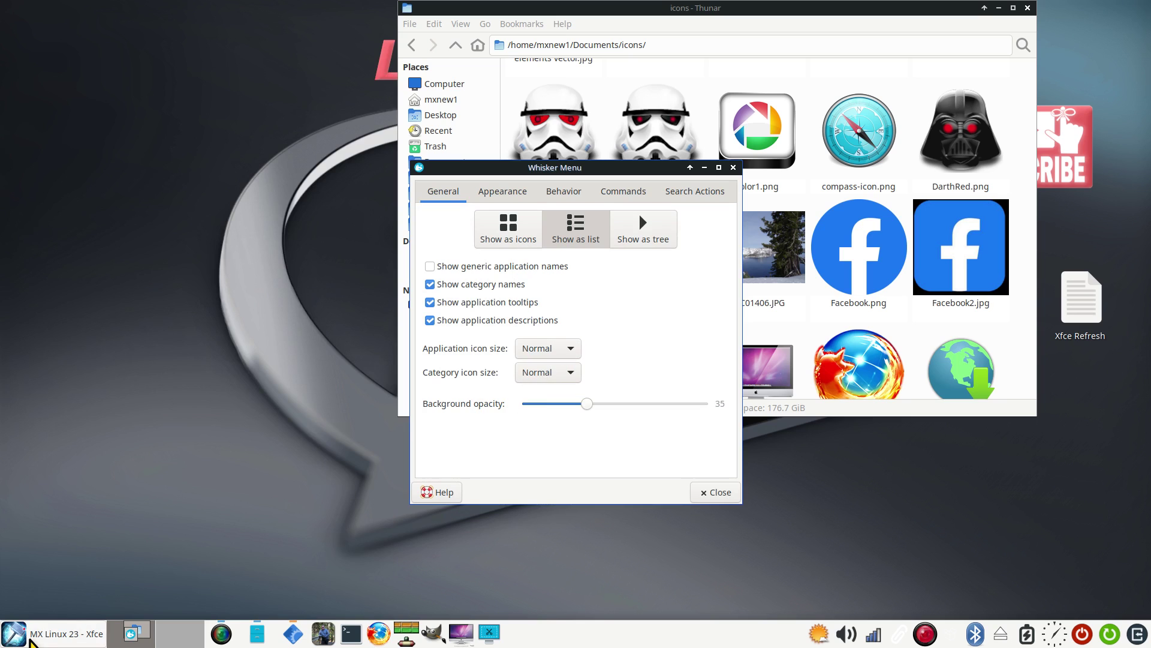
{"action": "left_click", "coordinate": [34, 635]}
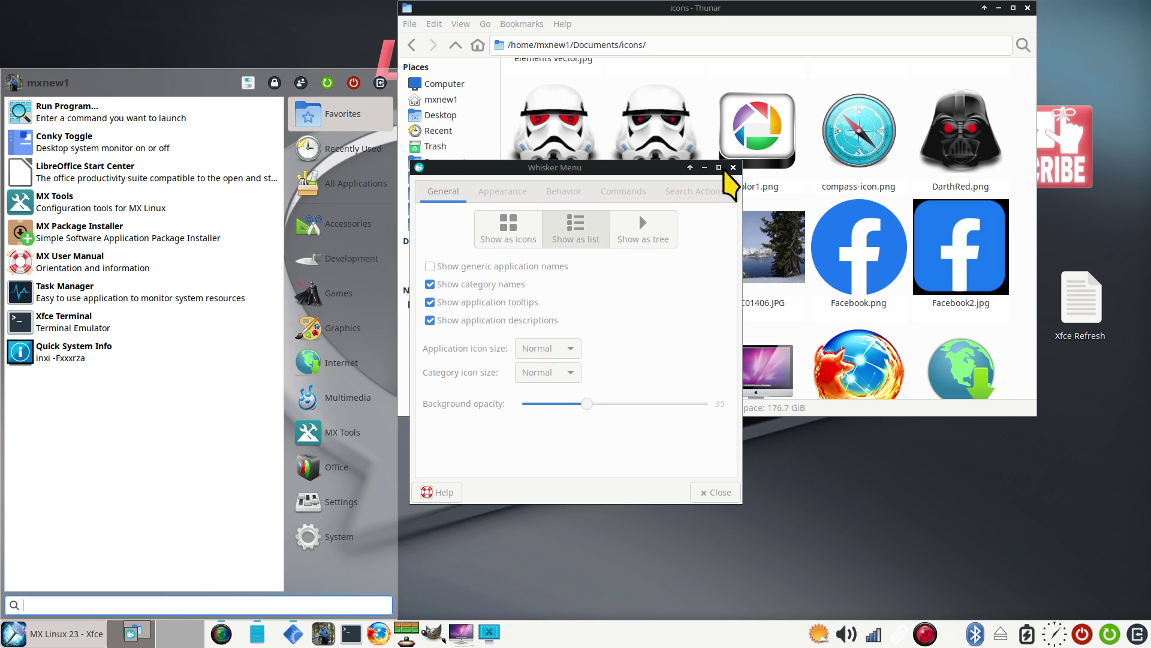
Close the Whisker Menu properties and the icons folder window
{"action": "left_click", "coordinate": [731, 169]}
{"action": "left_click", "coordinate": [733, 167]}
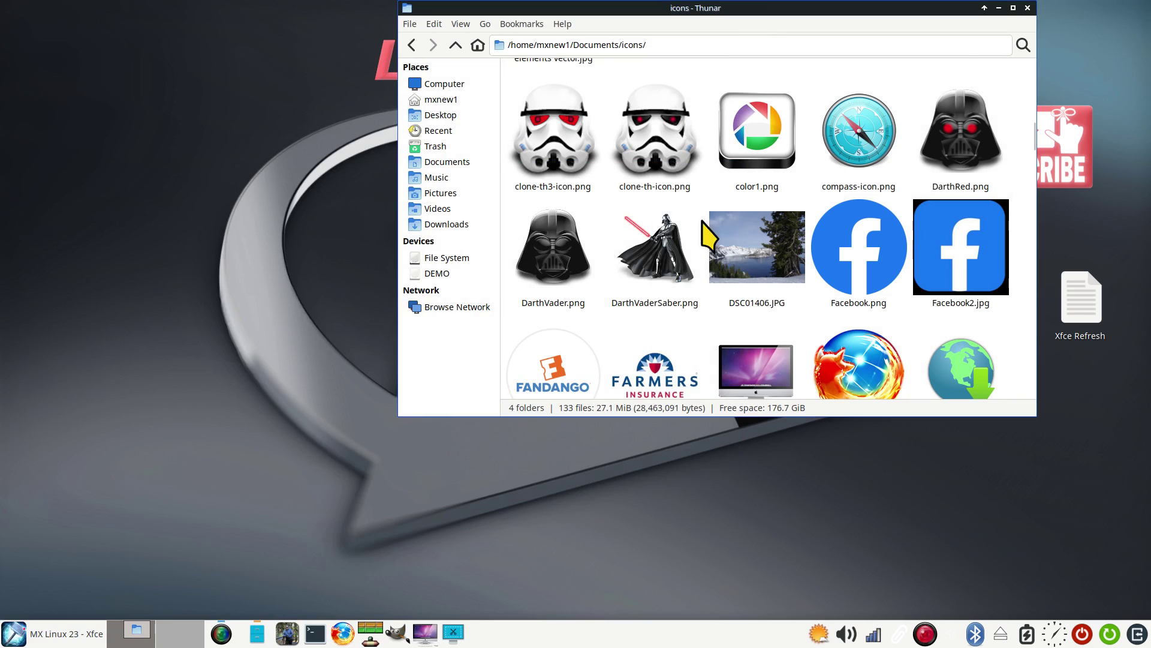
{"action": "left_click", "coordinate": [1027, 8]}
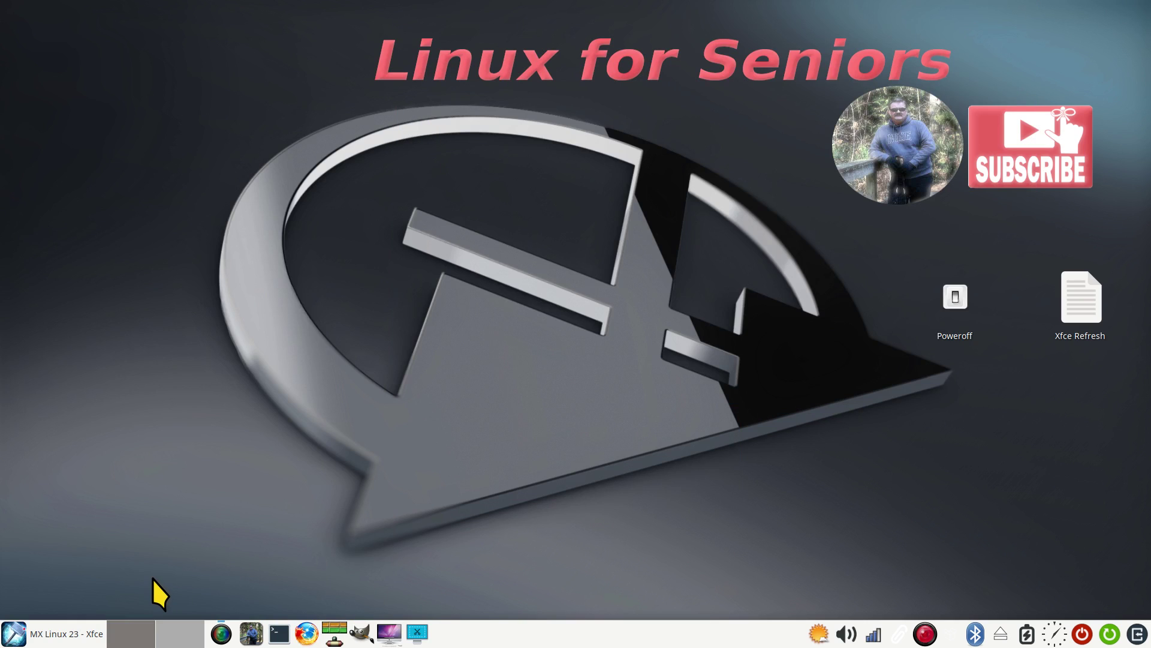
Check the Office category in the Whisker Menu, then view the Appearance settings' Style and Icons themes and close them
{"action": "left_click", "coordinate": [15, 633]}
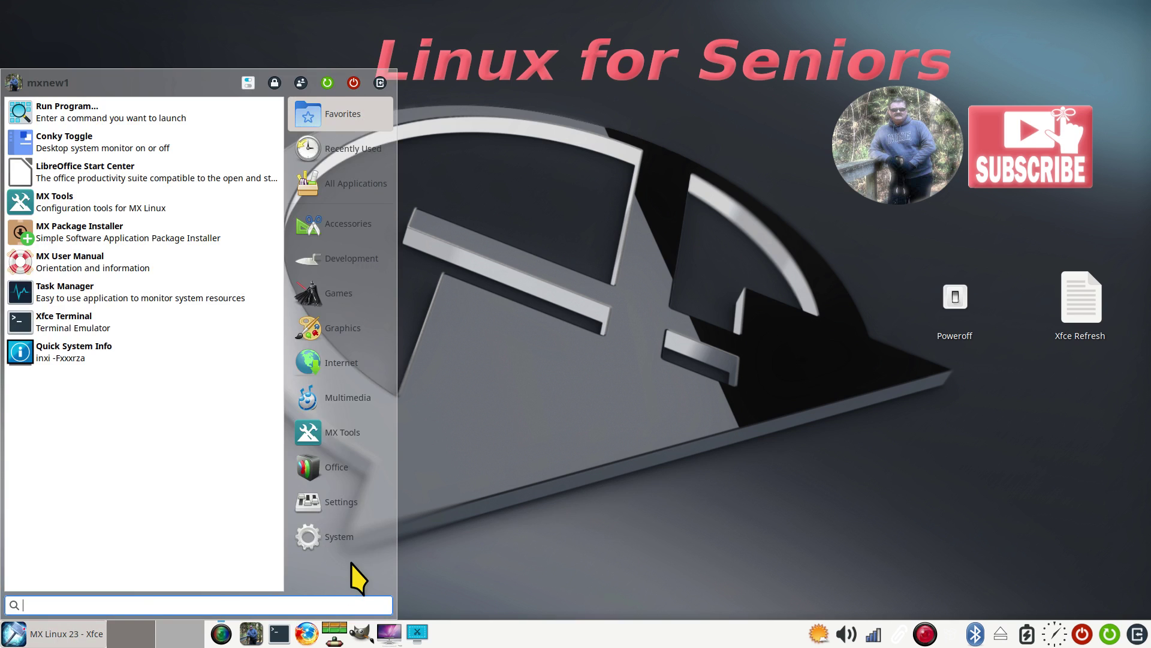
{"action": "left_click", "coordinate": [347, 460]}
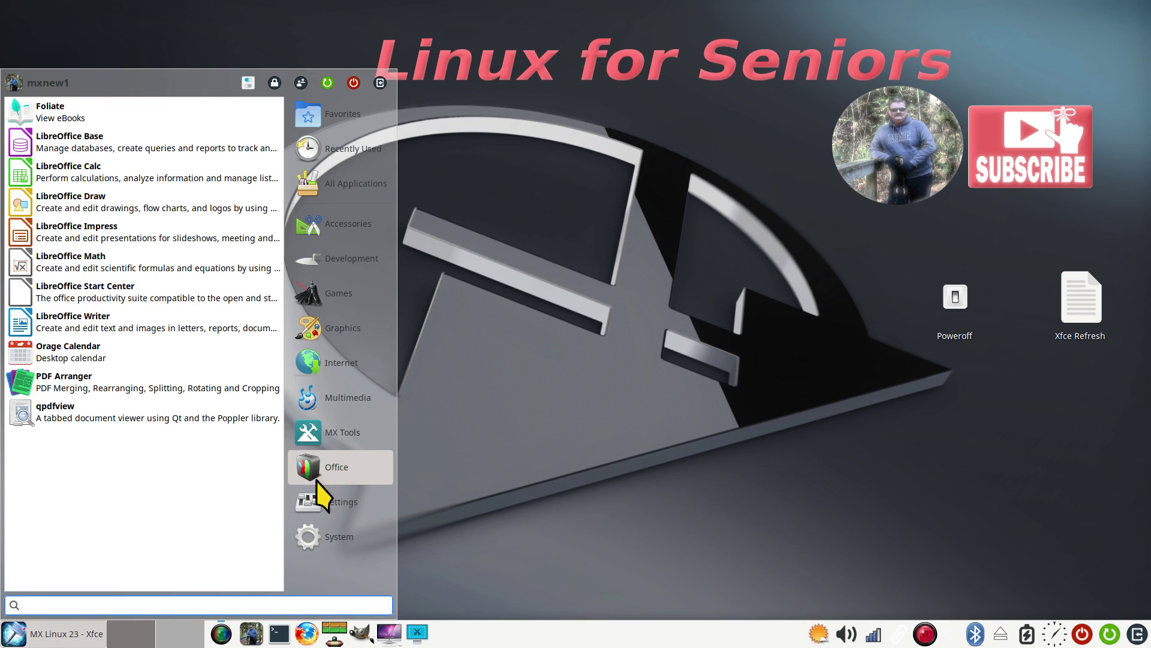
{"action": "left_click", "coordinate": [248, 83]}
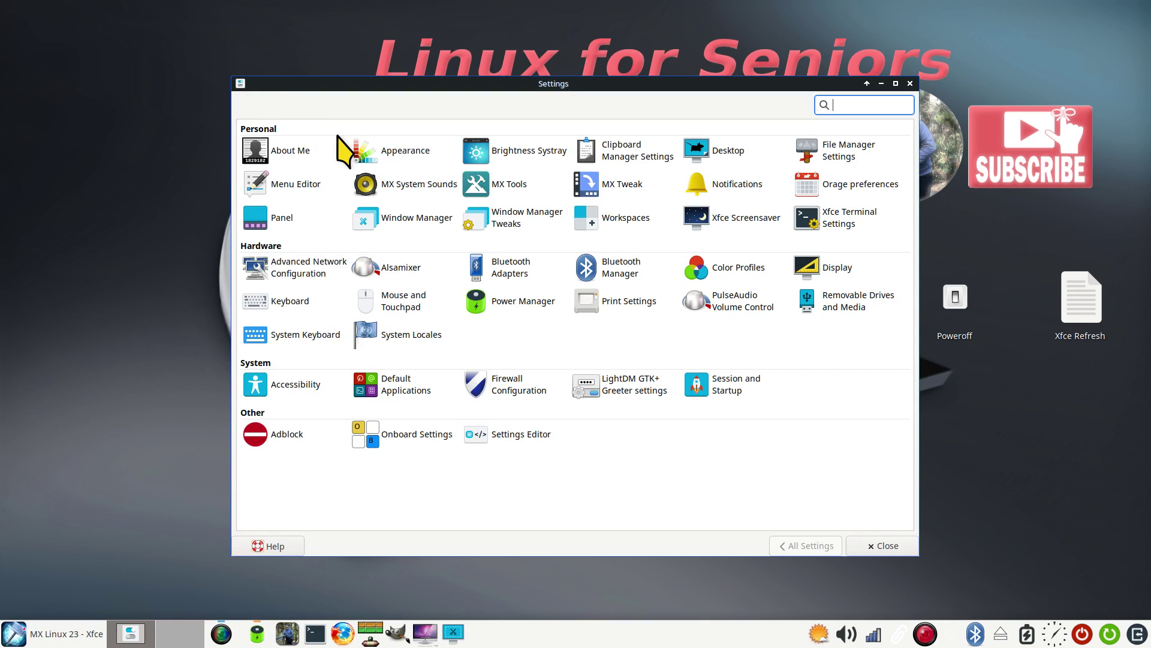
{"action": "left_click", "coordinate": [392, 151]}
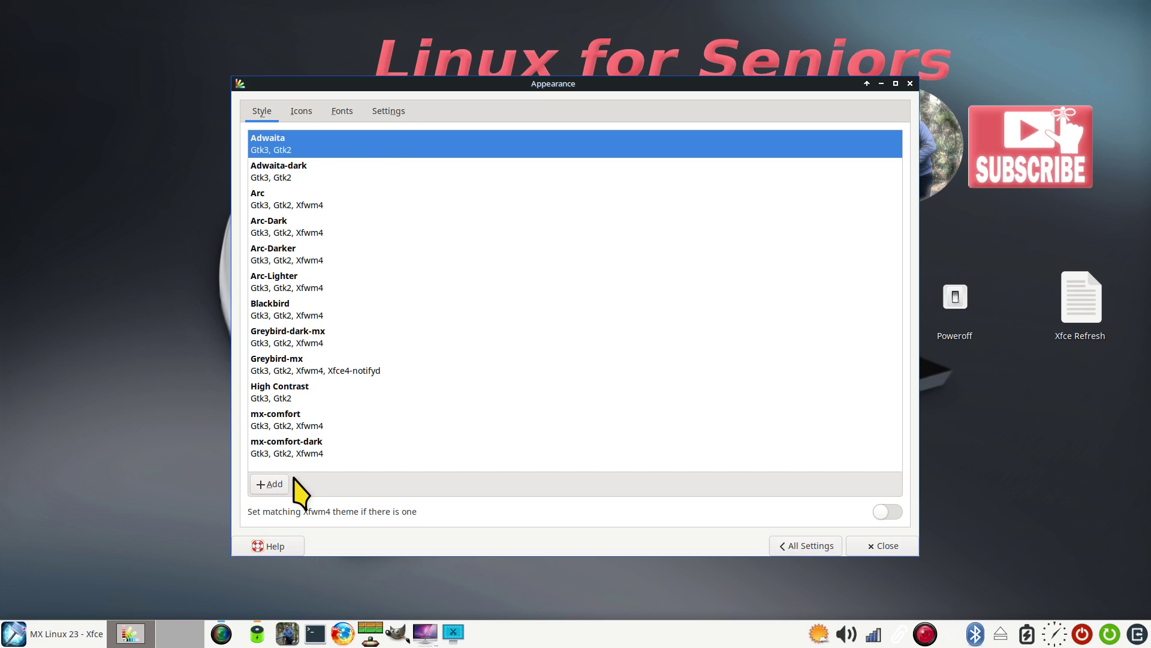
{"action": "left_click", "coordinate": [298, 111]}
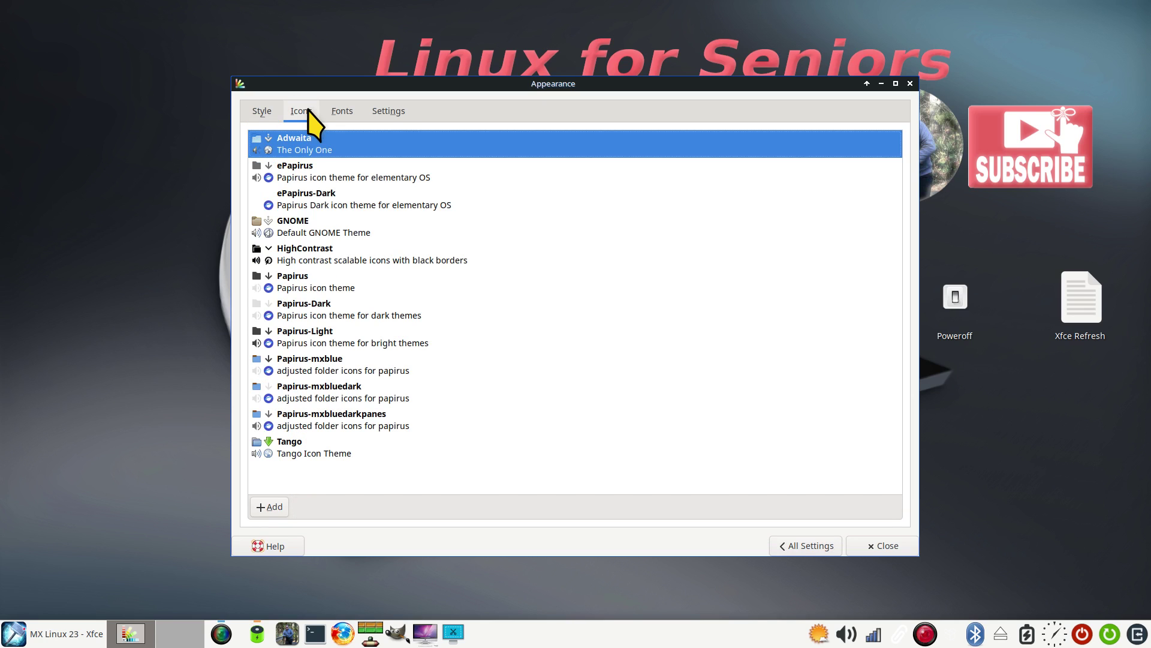
{"action": "left_click", "coordinate": [265, 112]}
{"action": "left_click", "coordinate": [294, 114]}
{"action": "left_click", "coordinate": [893, 545]}
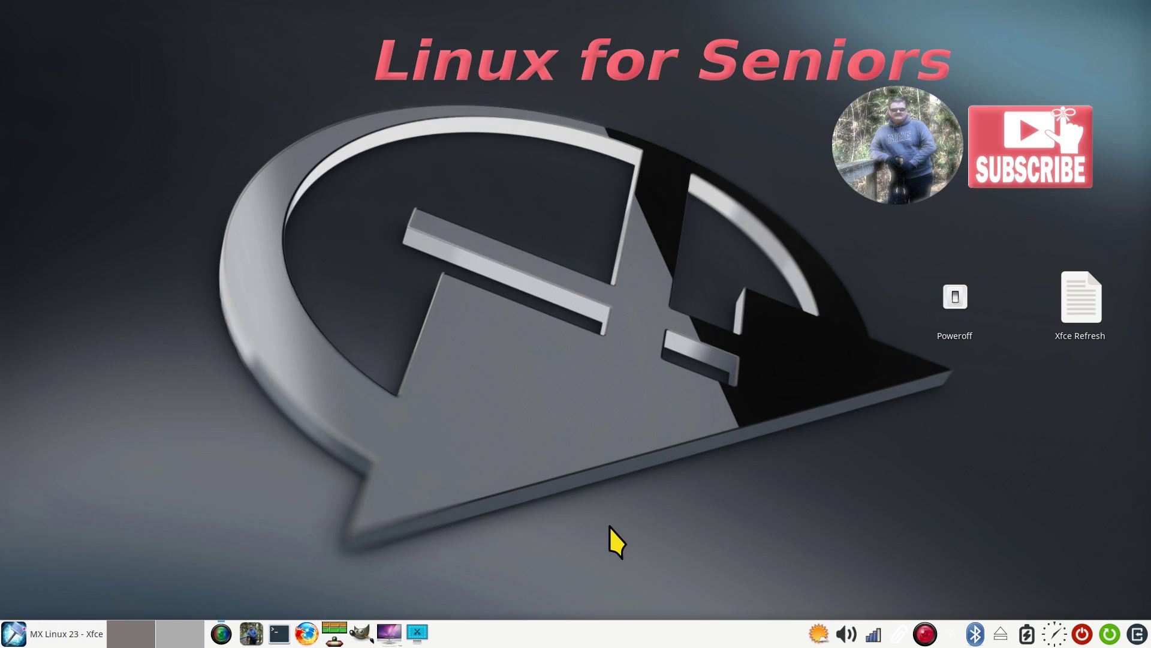
Set the Style theme to mx-comfort and the icon theme to Papirus-mxbluedarkpanes in the Appearance settings, and close them
{"action": "left_click", "coordinate": [12, 633]}
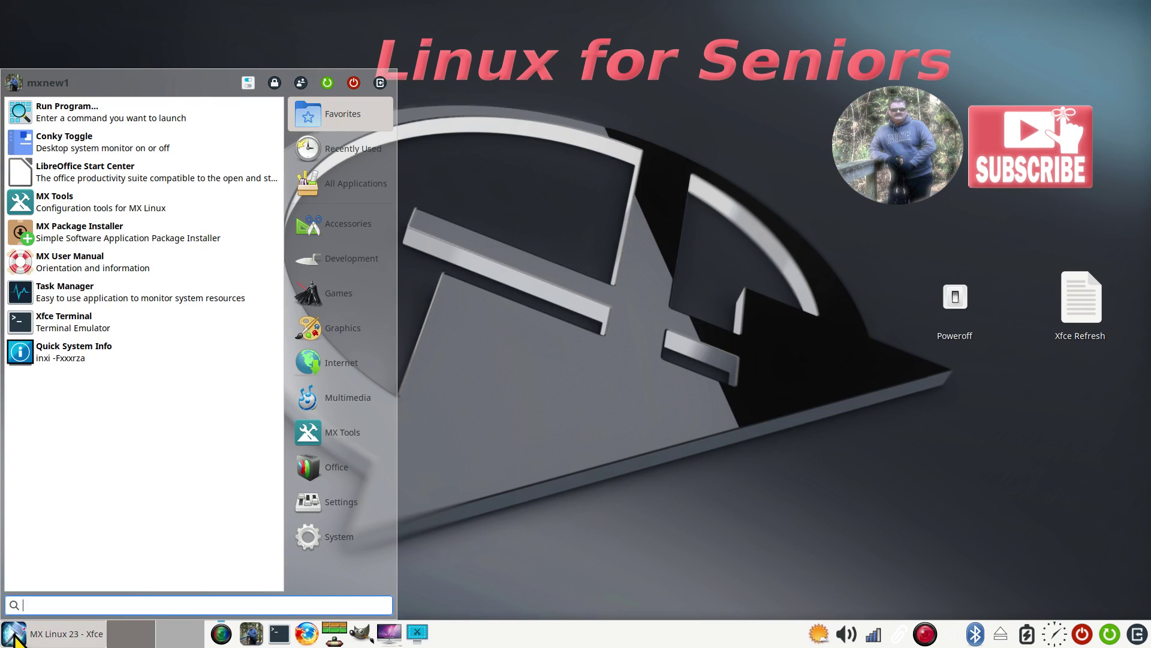
{"action": "left_click", "coordinate": [247, 82]}
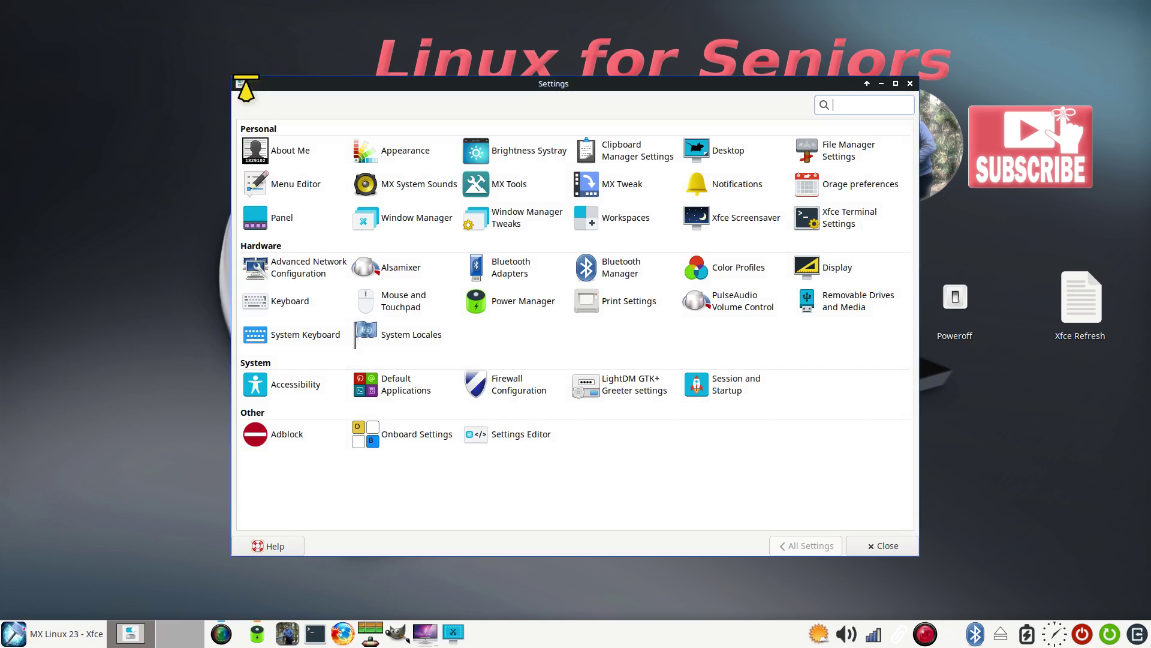
{"action": "left_click", "coordinate": [404, 157]}
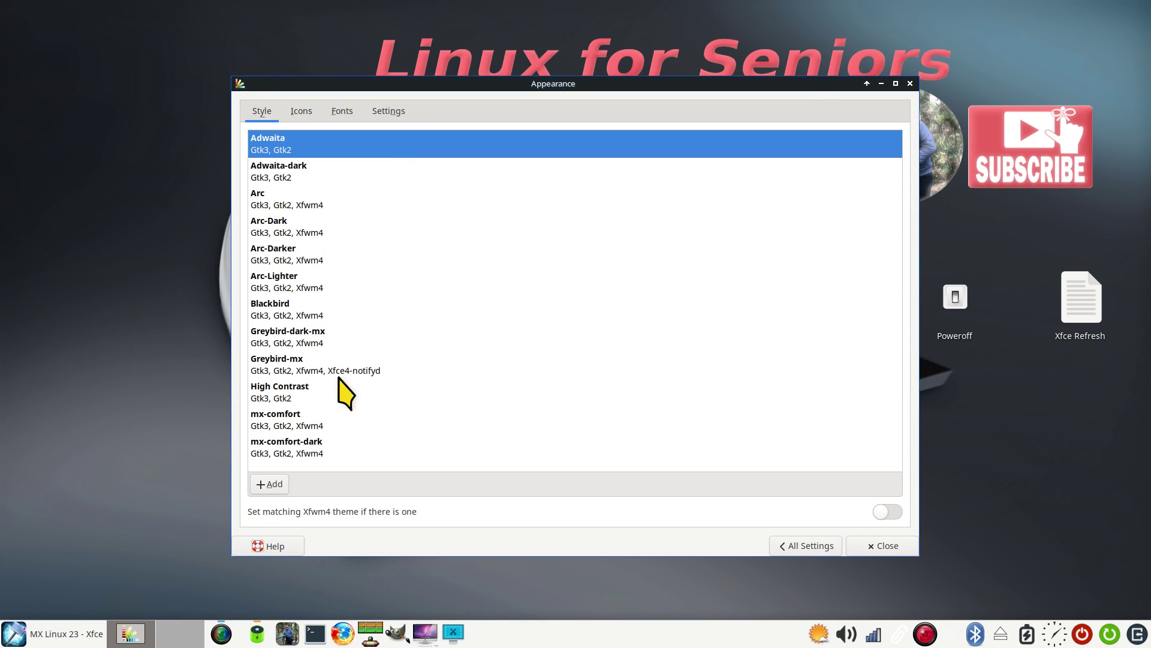
{"action": "left_click", "coordinate": [308, 420]}
{"action": "left_click", "coordinate": [306, 114]}
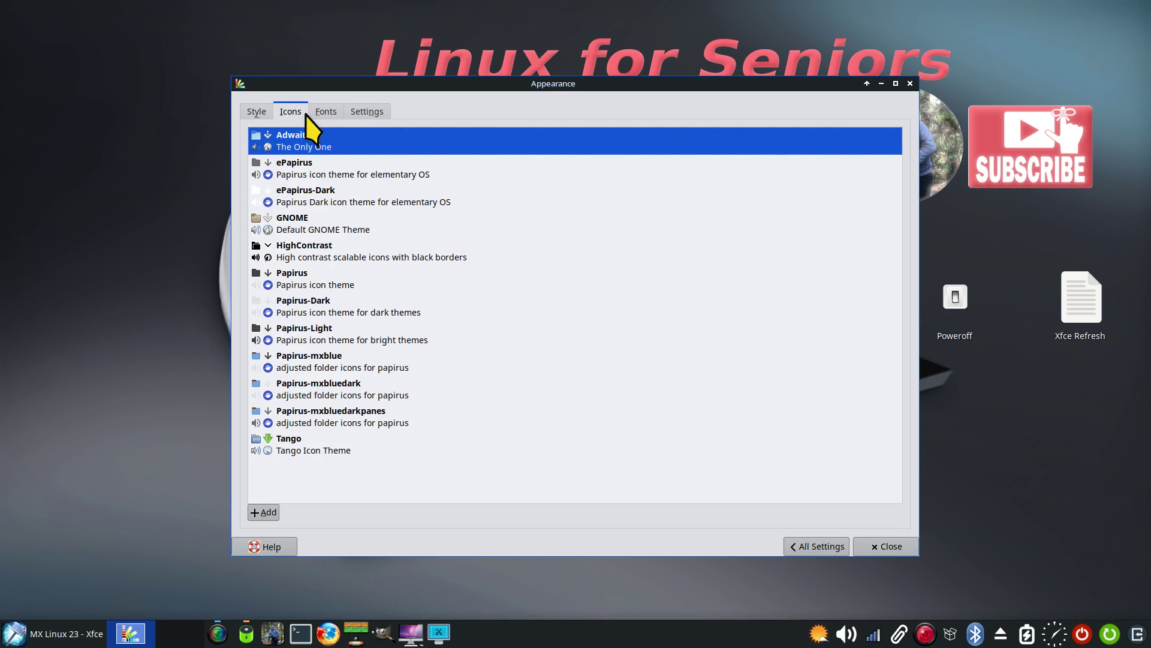
{"action": "left_click", "coordinate": [332, 422]}
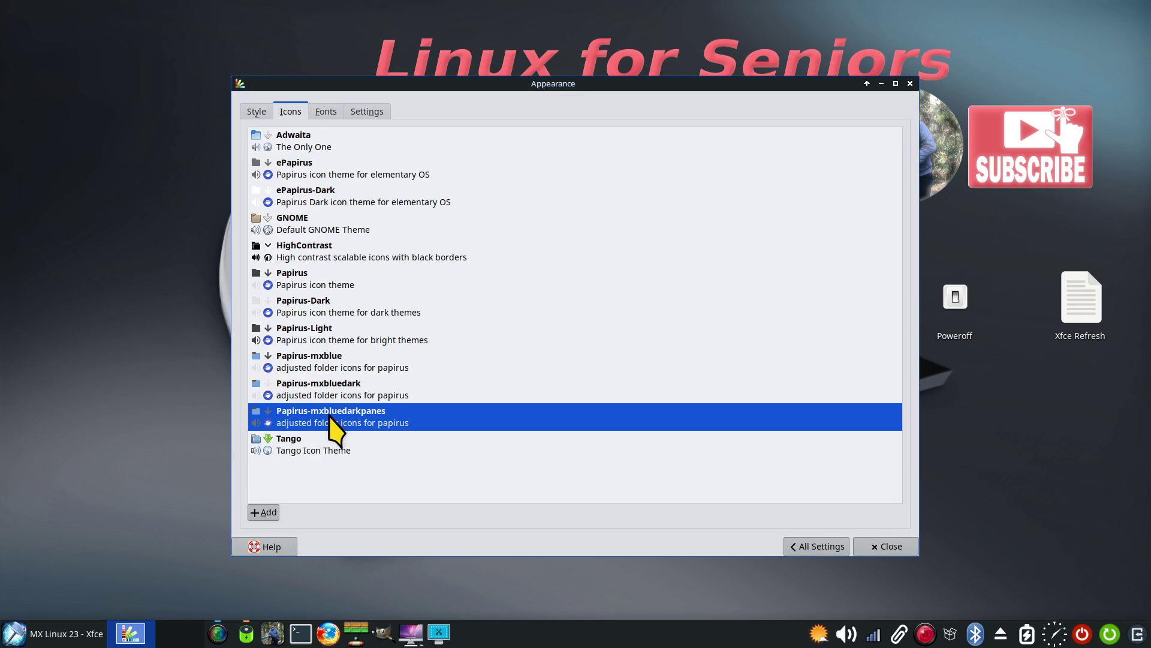
{"action": "left_click", "coordinate": [886, 547]}
Check the Office, Games and Internet category icons in the Whisker Menu and close the menu
{"action": "left_click", "coordinate": [96, 633]}
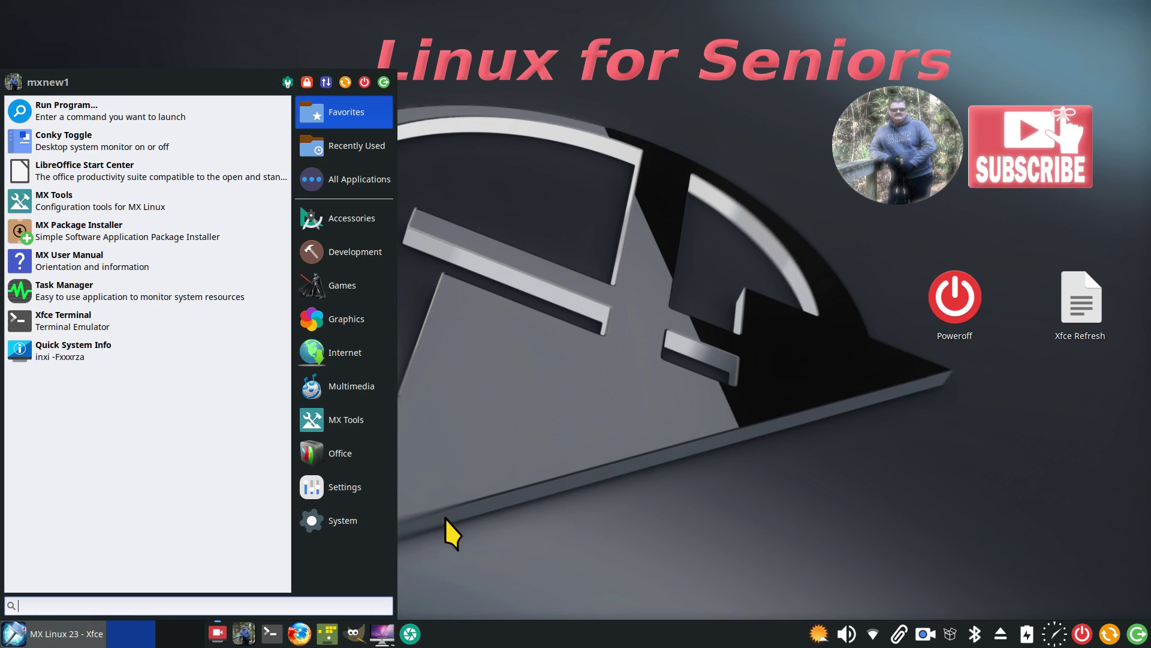
{"action": "left_click", "coordinate": [316, 451]}
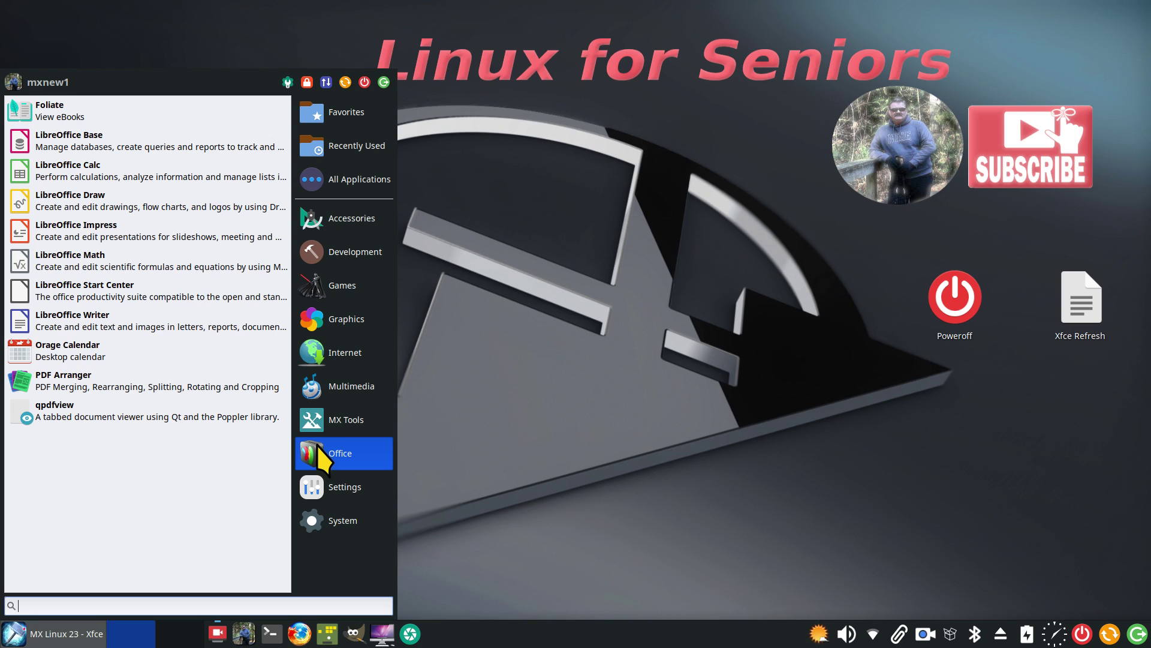
{"action": "left_click", "coordinate": [322, 287]}
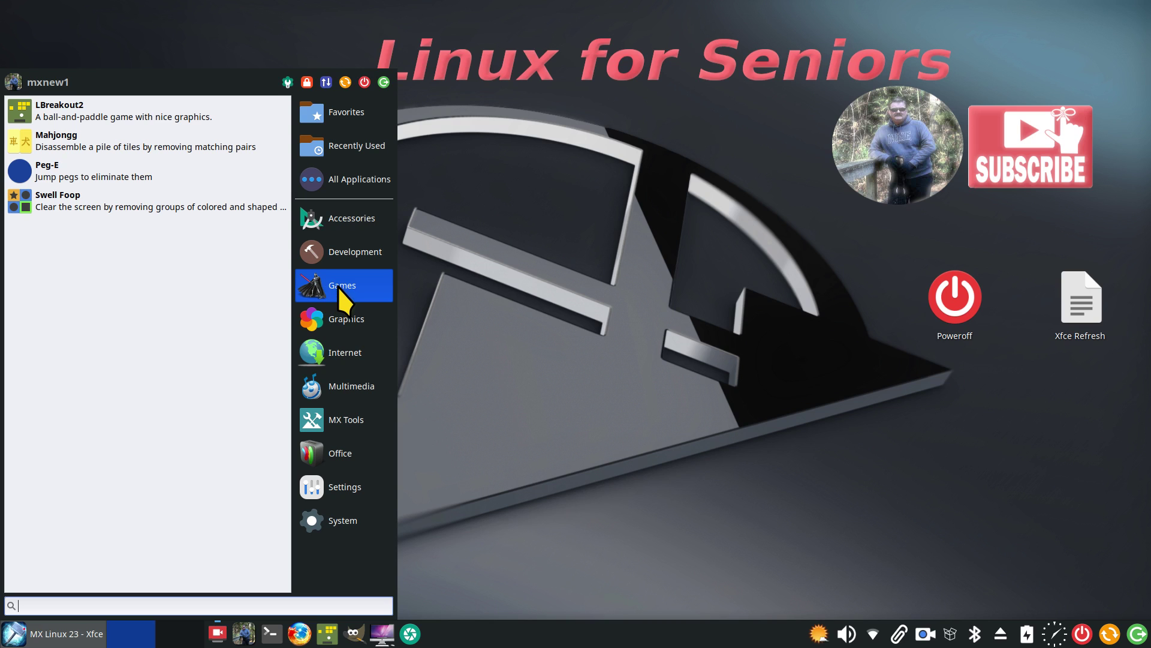
{"action": "left_click", "coordinate": [336, 358]}
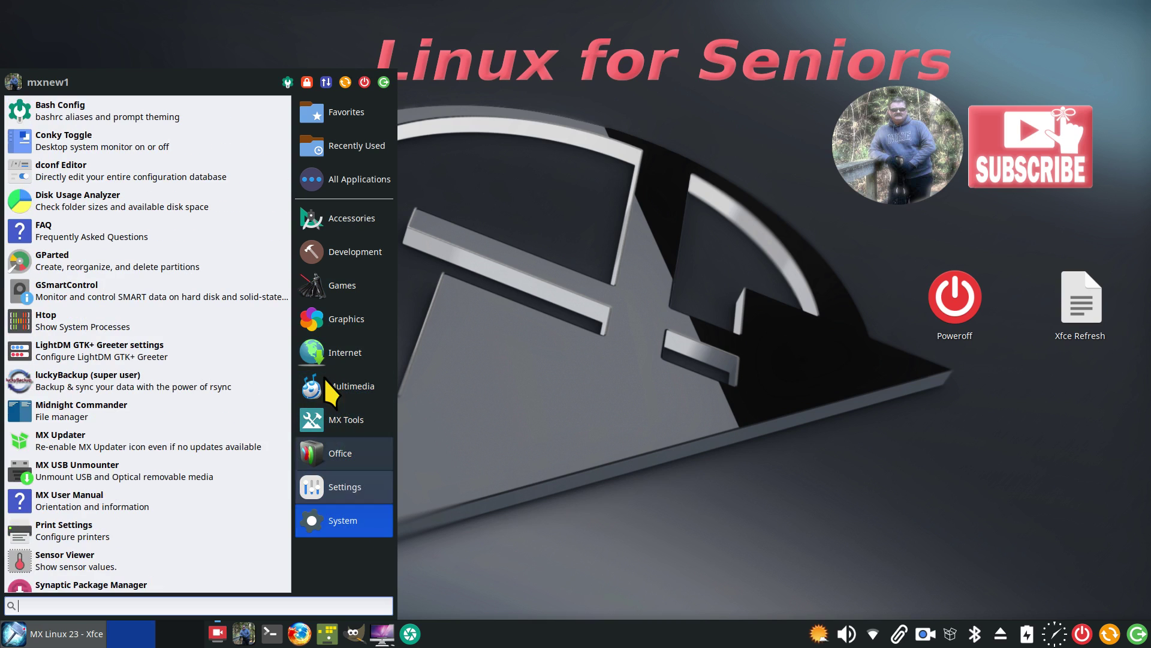
{"action": "left_click", "coordinate": [508, 390]}
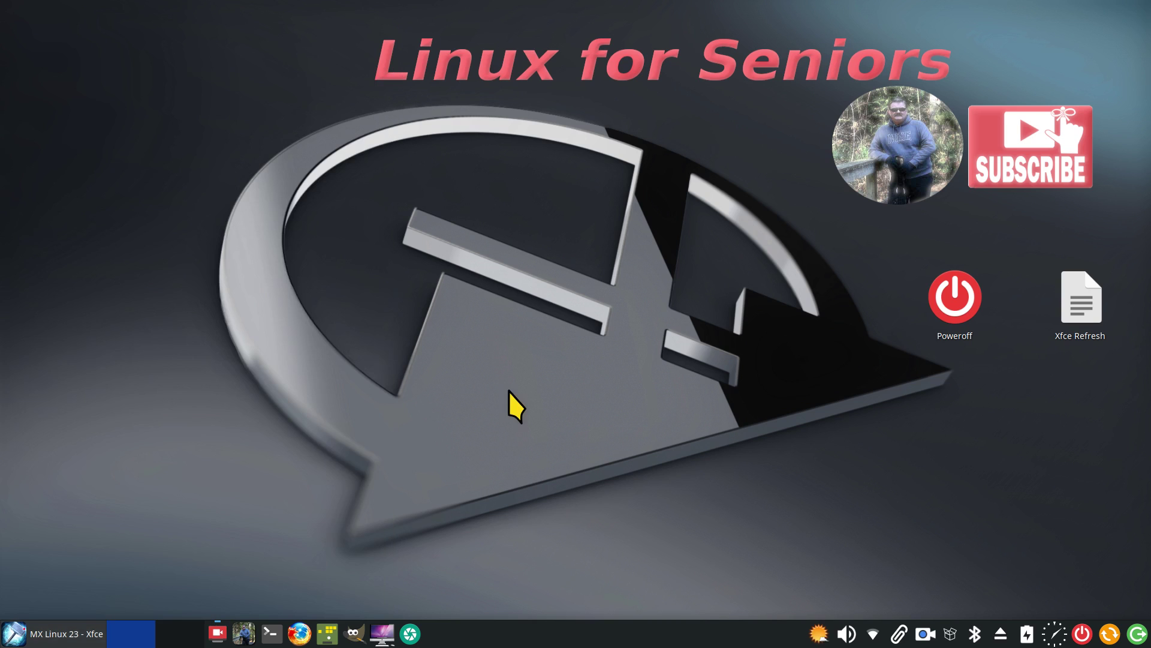
Set the Internet category's icon to applications-internet in the MenuLibre menu editor, save the entry and close the editor
{"action": "right_click", "coordinate": [13, 640]}
{"action": "left_click", "coordinate": [74, 538]}
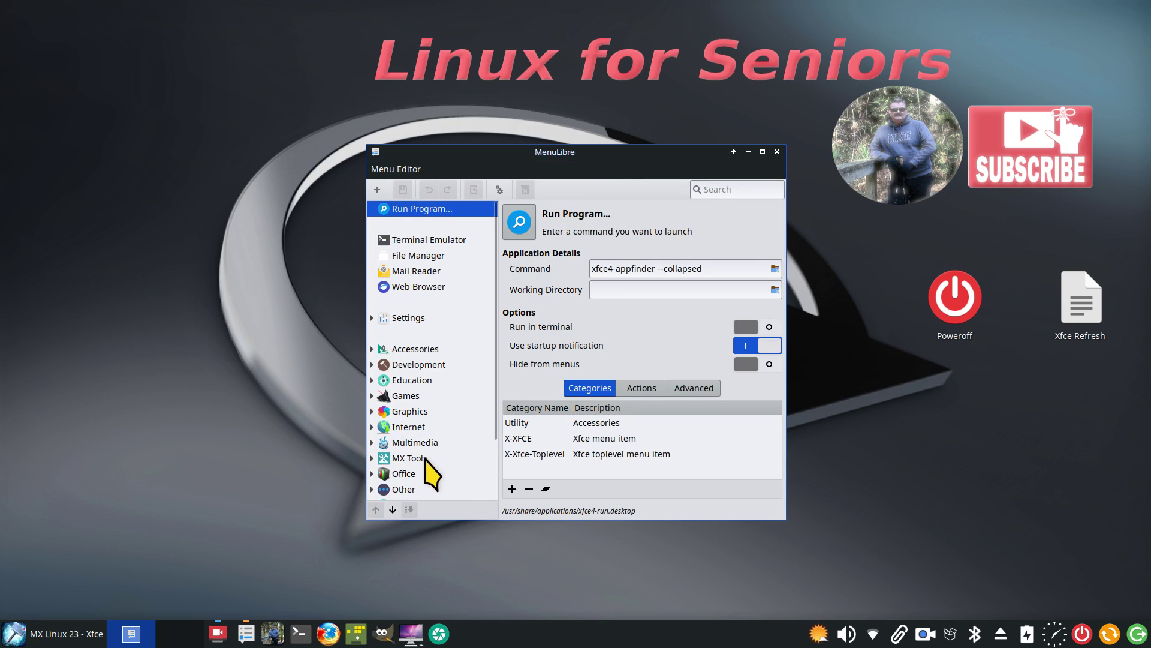
{"action": "left_click", "coordinate": [410, 428]}
{"action": "left_click", "coordinate": [523, 223]}
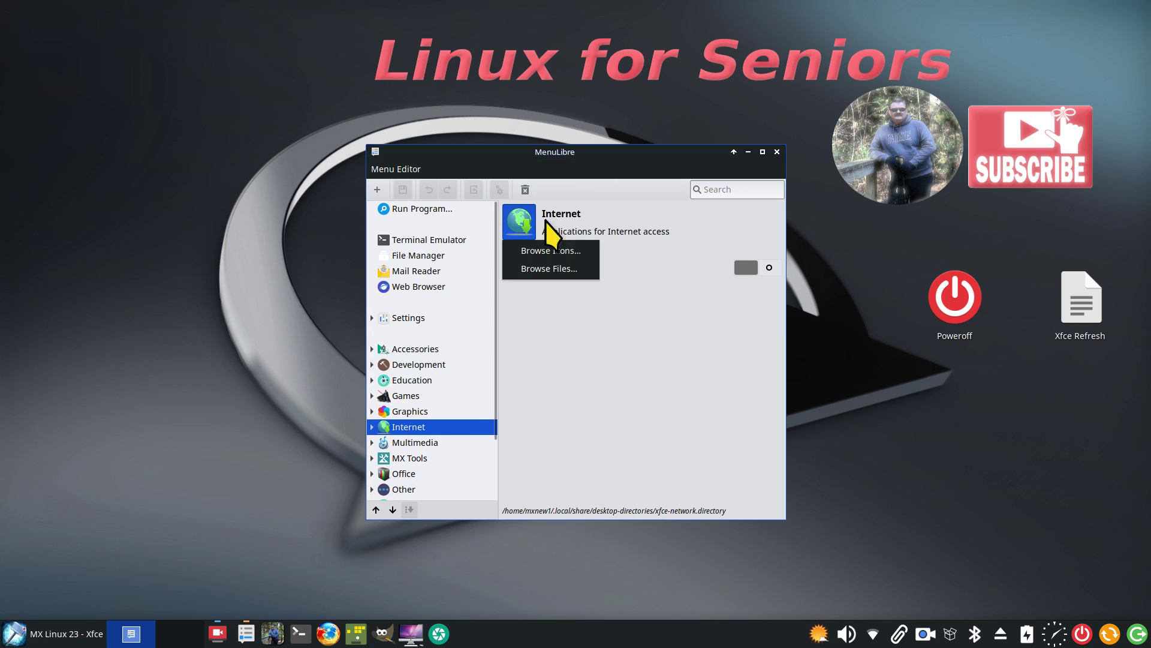
{"action": "left_click", "coordinate": [572, 252]}
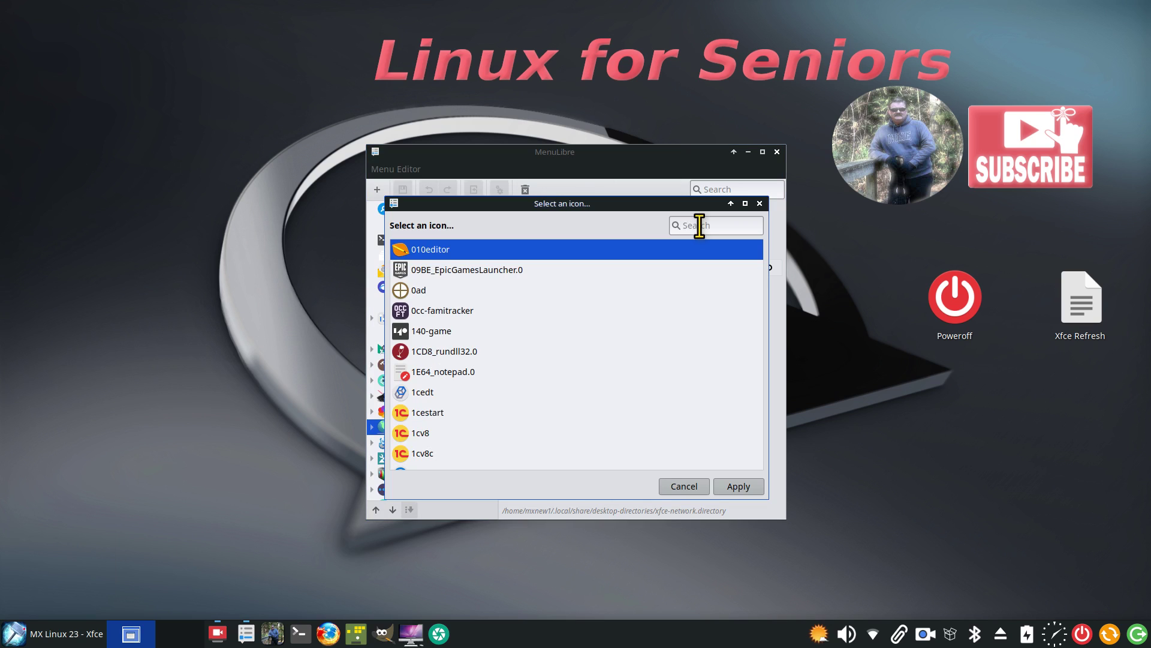
{"action": "type", "text": "internet"}
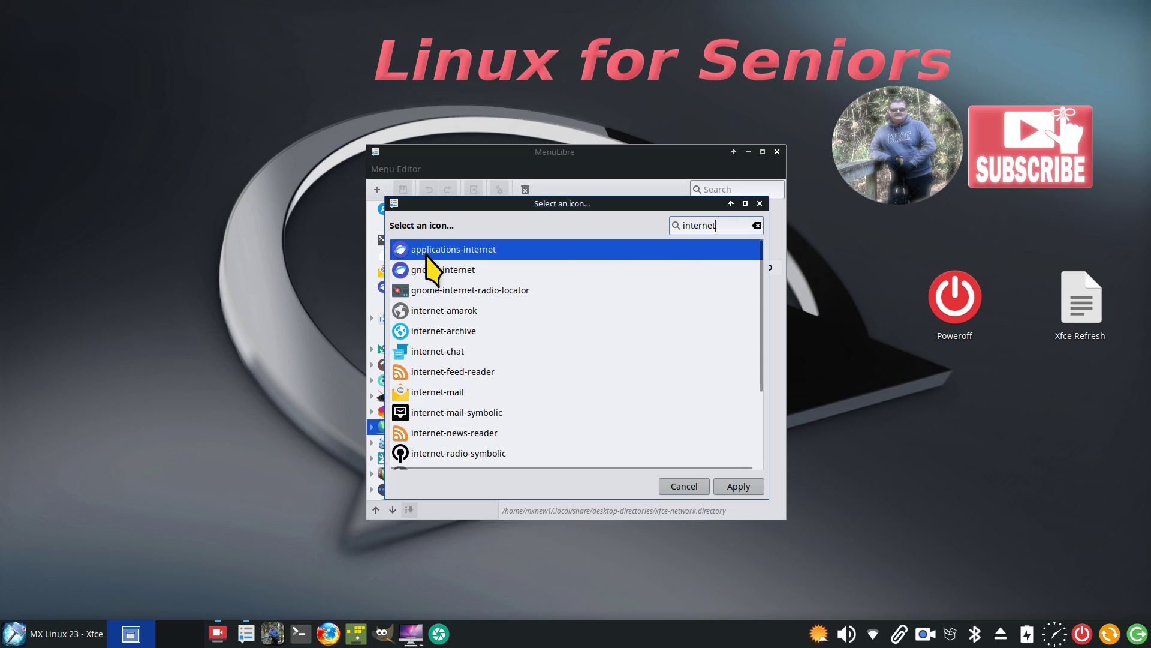
{"action": "left_click", "coordinate": [743, 487]}
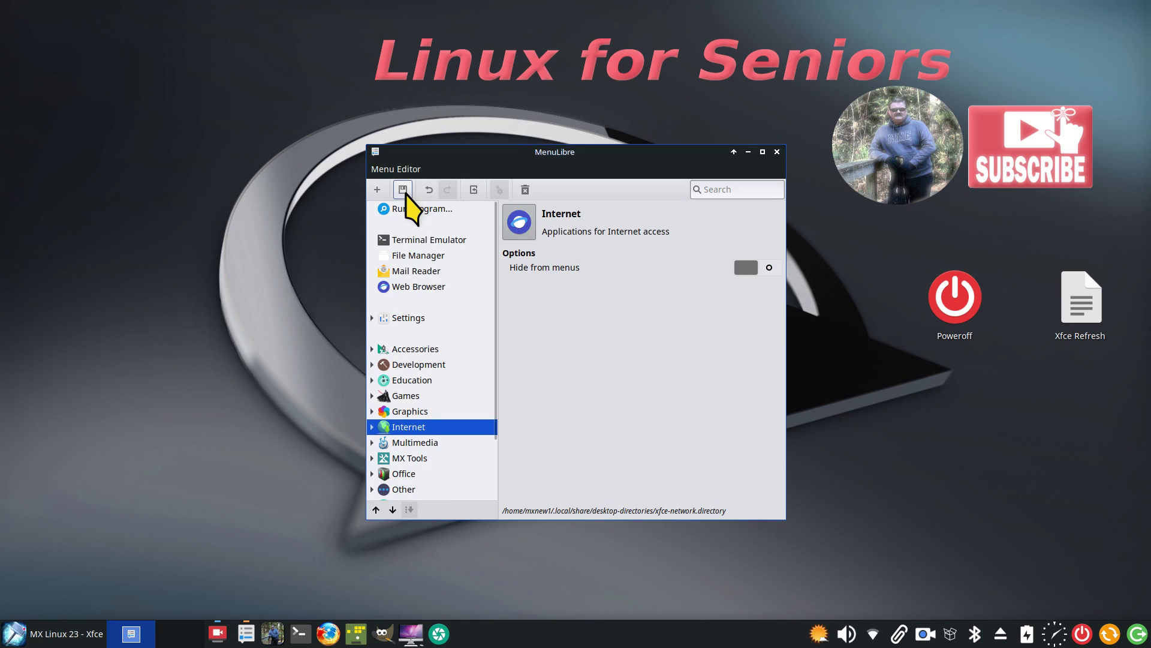
{"action": "left_click", "coordinate": [403, 189]}
{"action": "left_click", "coordinate": [777, 152]}
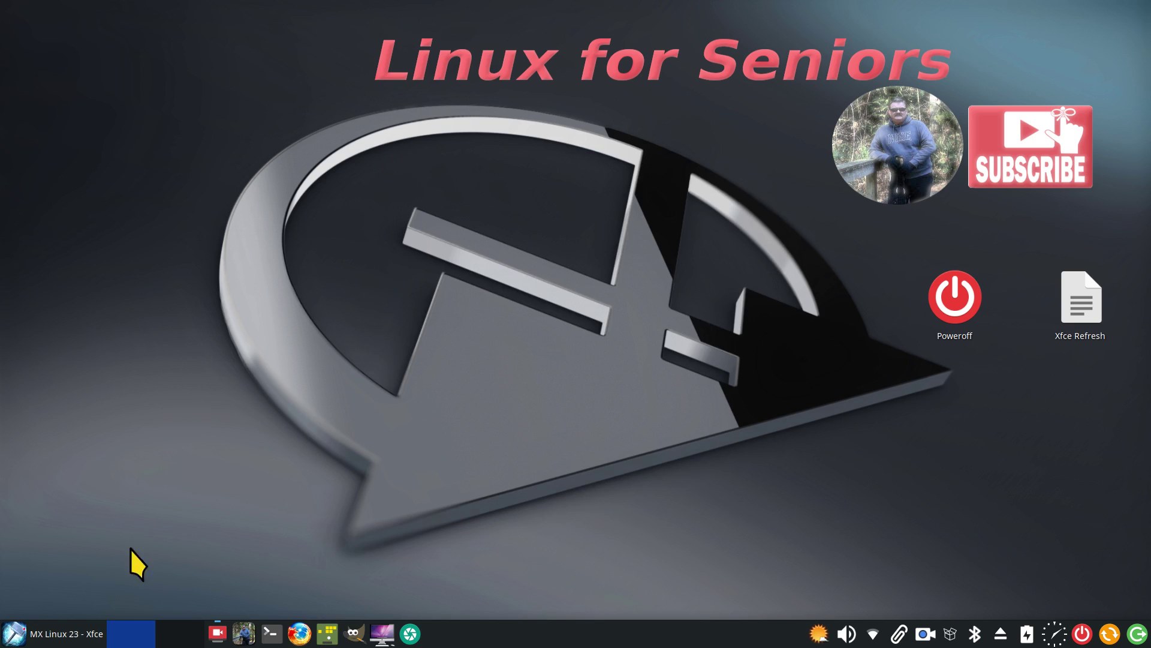
Check the Internet category's icon in the Whisker Menu and close the menu
{"action": "left_click", "coordinate": [60, 635]}
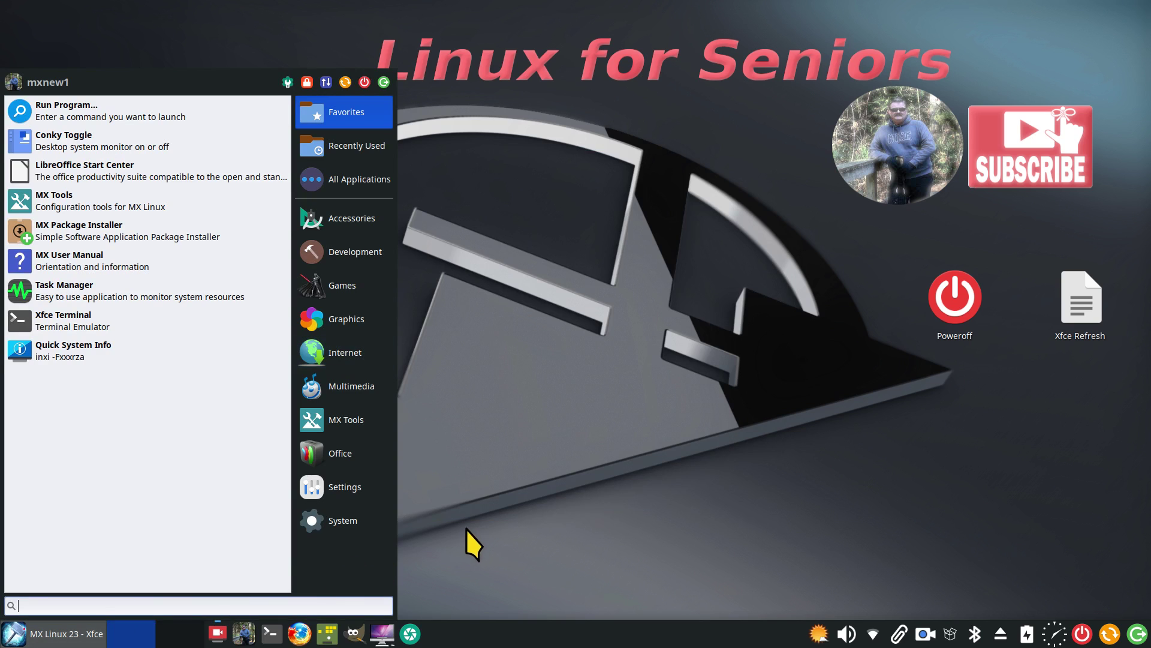
{"action": "left_click", "coordinate": [331, 351]}
{"action": "left_click", "coordinate": [532, 445]}
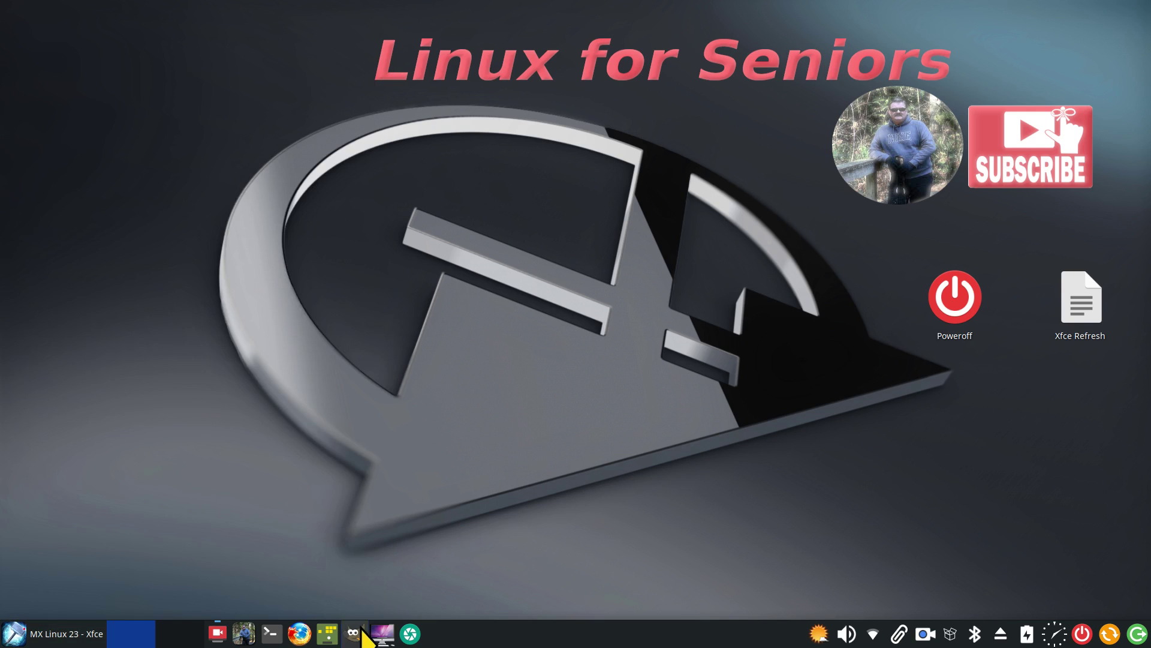
Restart the Xfce panel by running xfce4-panel -r in a terminal, and exit the terminal
{"action": "left_click", "coordinate": [271, 633]}
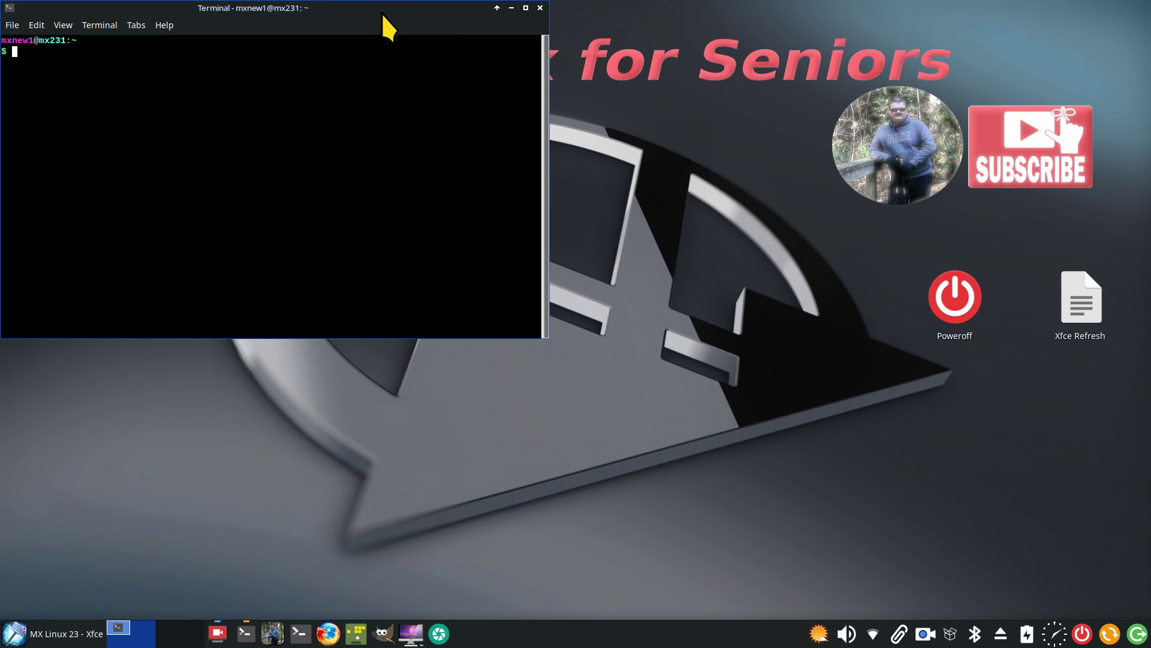
{"action": "left_click_drag", "start_coordinate": [381, 22], "coordinate": [584, 233]}
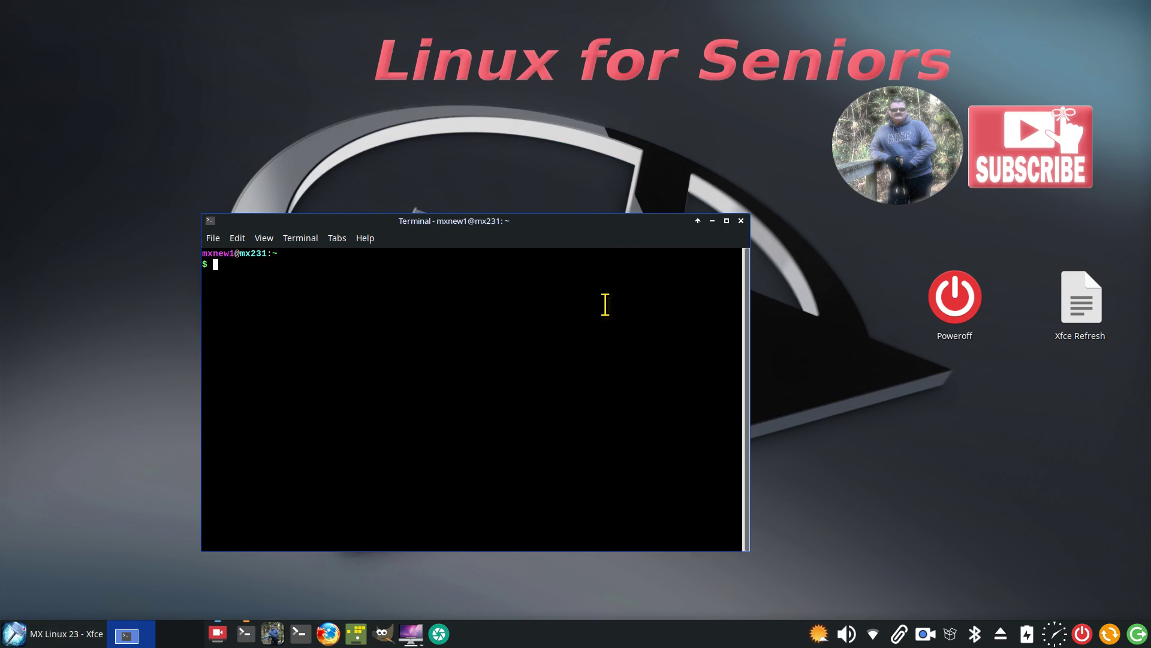
{"action": "type", "text": "xfce4-panel -r"}
{"action": "key", "text": "Return"}
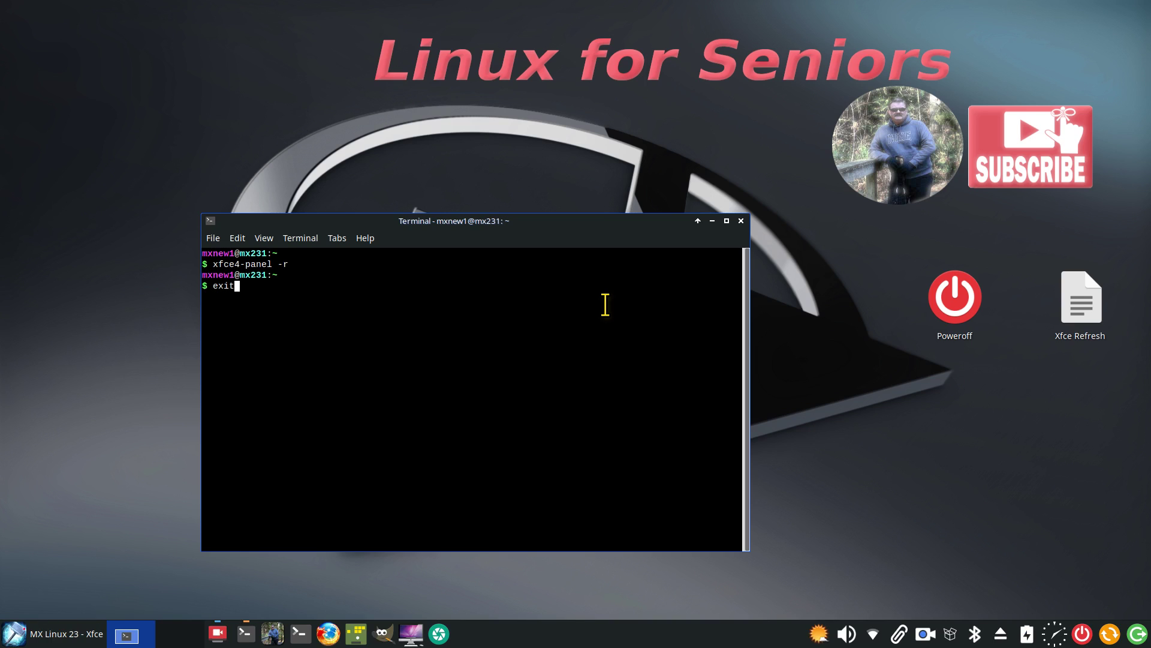
{"action": "key", "text": "Return"}
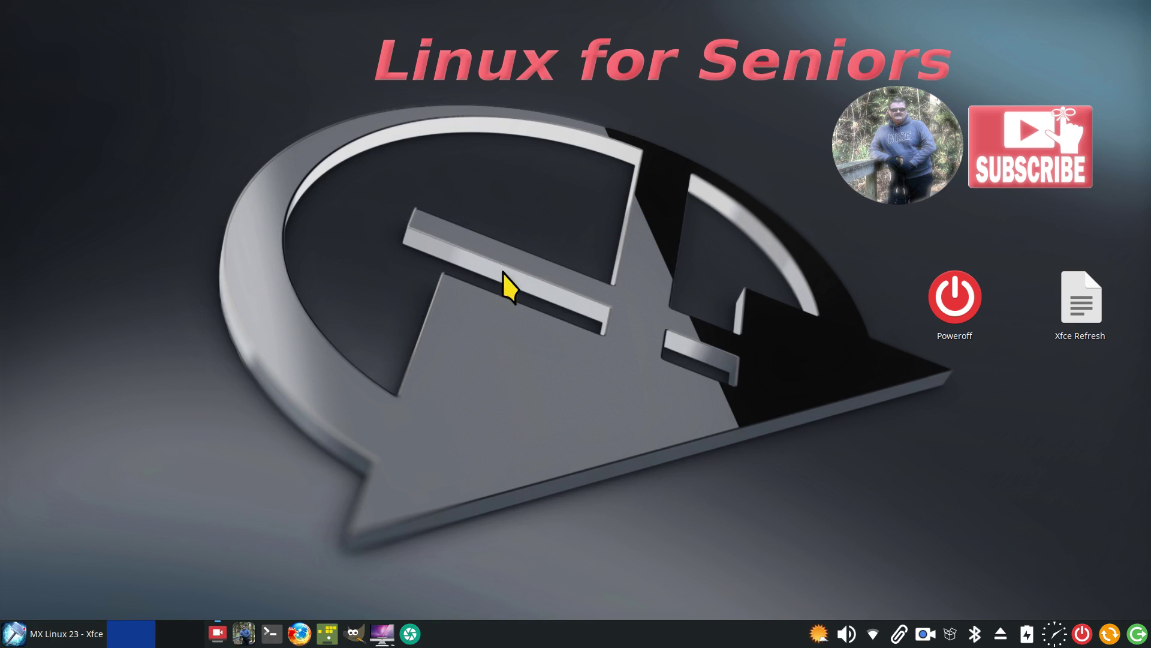
Check the Internet category's icon in the Whisker Menu and open the Appearance settings
{"action": "left_click", "coordinate": [65, 634]}
{"action": "left_click", "coordinate": [329, 359]}
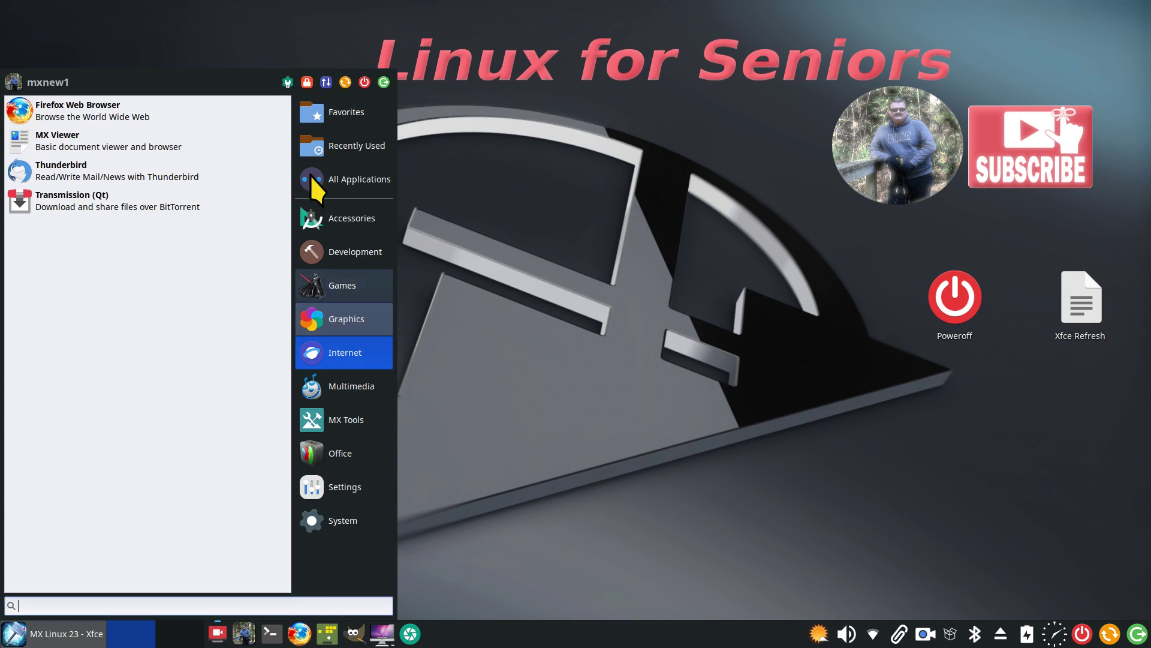
{"action": "left_click", "coordinate": [288, 82]}
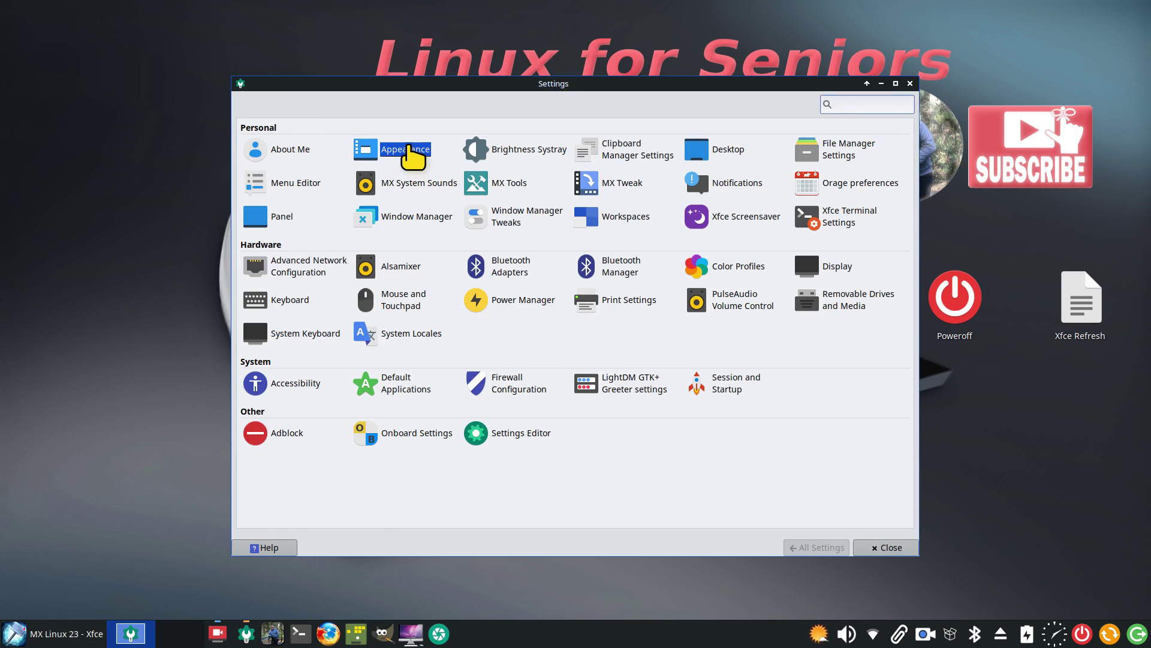
{"action": "left_click", "coordinate": [396, 153]}
Set both the Style theme and the icon theme to Adwaita
{"action": "left_click", "coordinate": [286, 148]}
{"action": "left_click", "coordinate": [298, 111]}
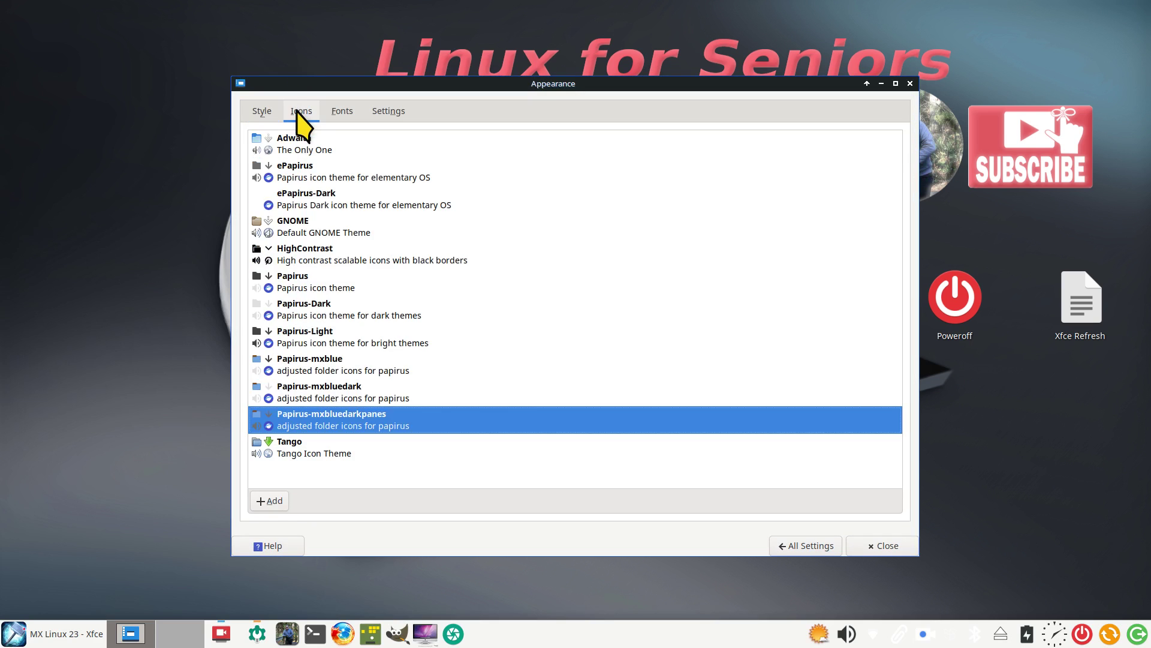
{"action": "left_click", "coordinate": [295, 147]}
Move the Appearance window clear of the Whisker Menu and check the Multimedia and Internet category icons under the Adwaita theme
{"action": "left_click", "coordinate": [12, 633]}
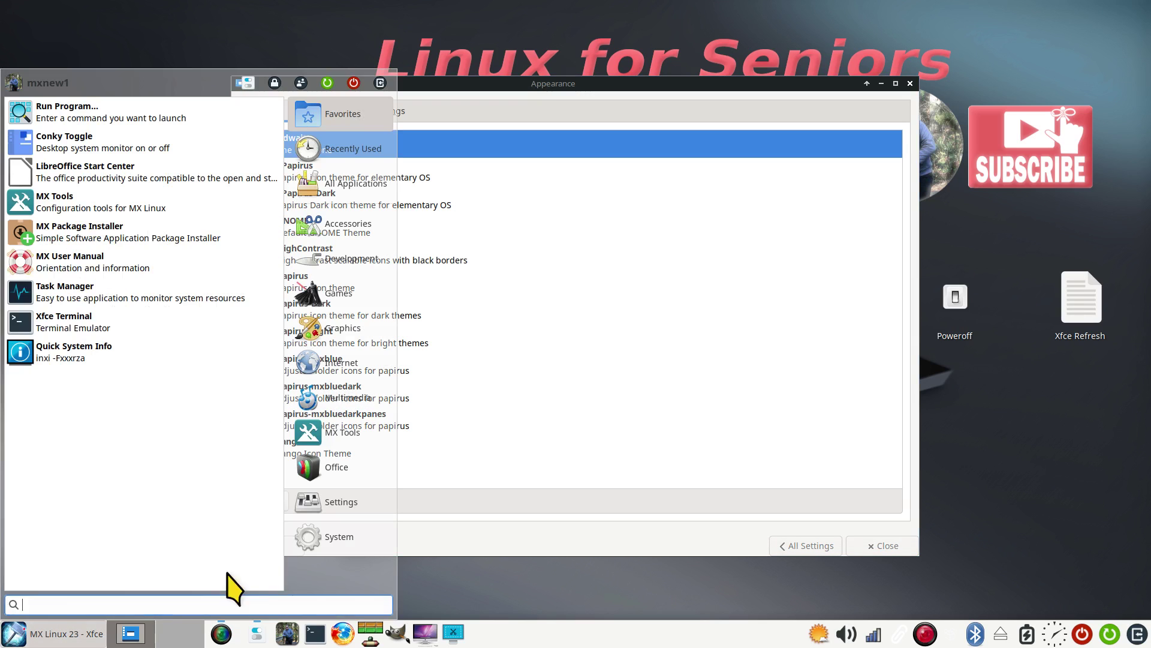
{"action": "left_click", "coordinate": [384, 395]}
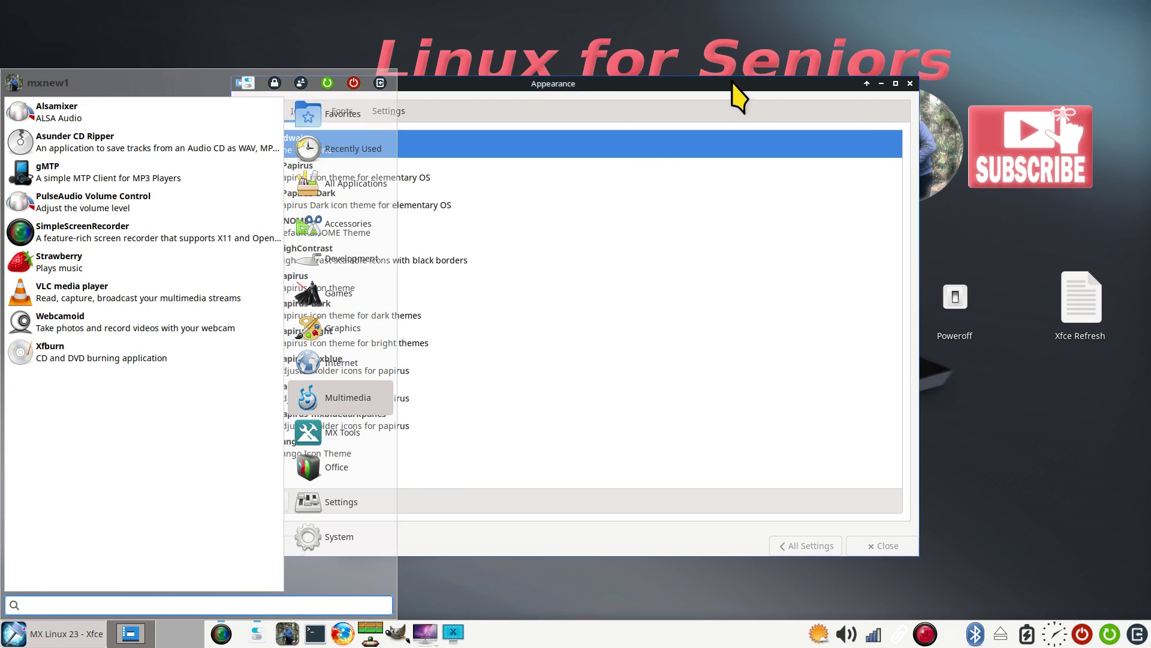
{"action": "left_click_drag", "start_coordinate": [750, 84], "coordinate": [935, 49]}
{"action": "left_click", "coordinate": [54, 638]}
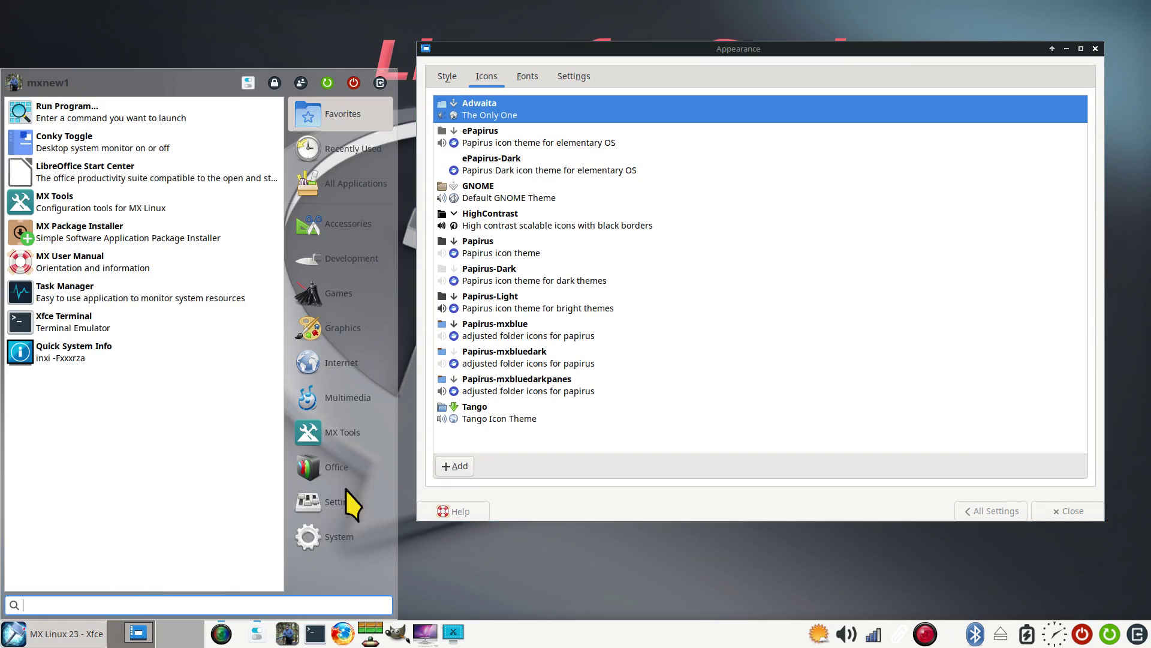
{"action": "mouse_move", "coordinate": [337, 363]}
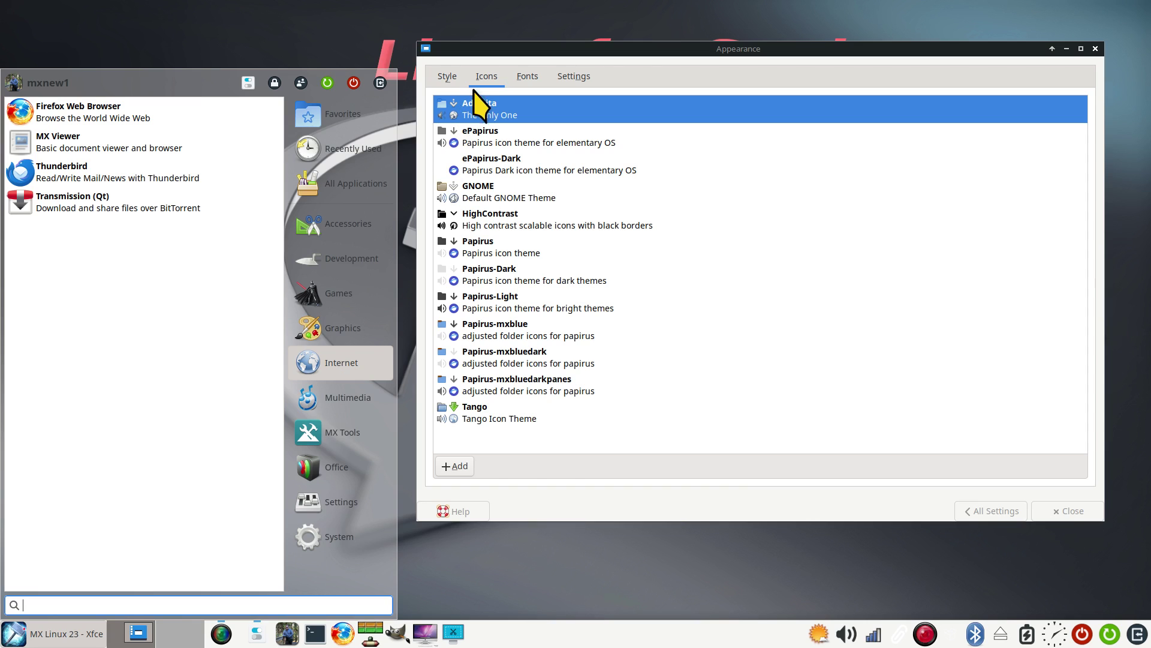
Set the icon theme to HighContrast and the Style theme to Arc-Darker, and close the Appearance settings
{"action": "left_click", "coordinate": [491, 219]}
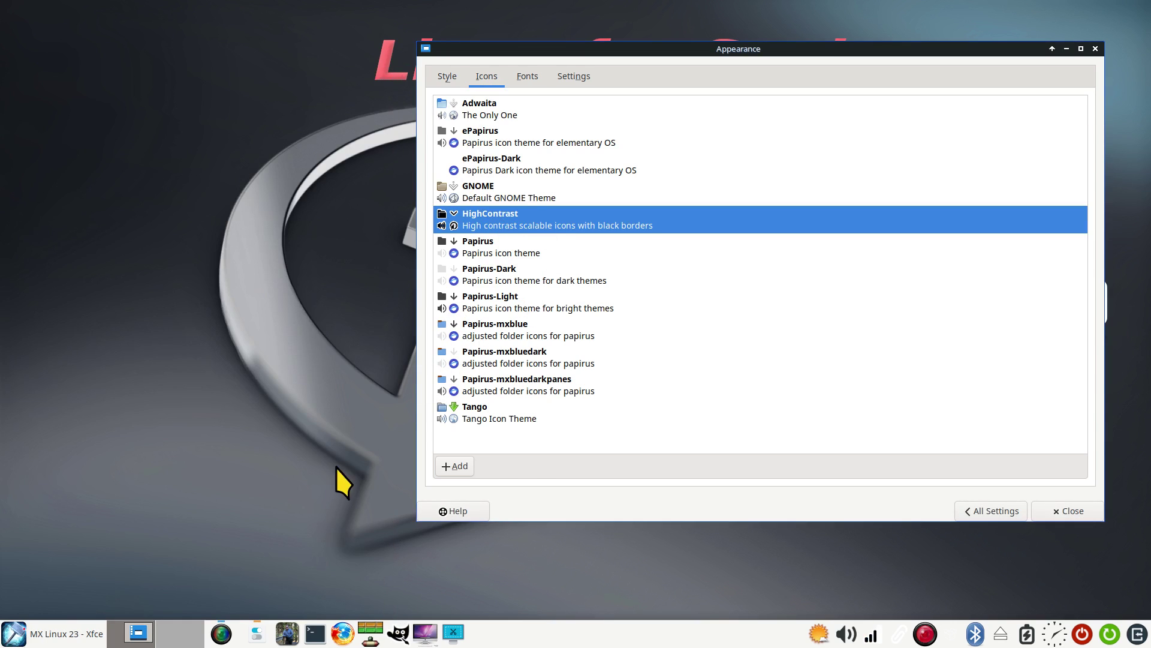
{"action": "left_click", "coordinate": [448, 77]}
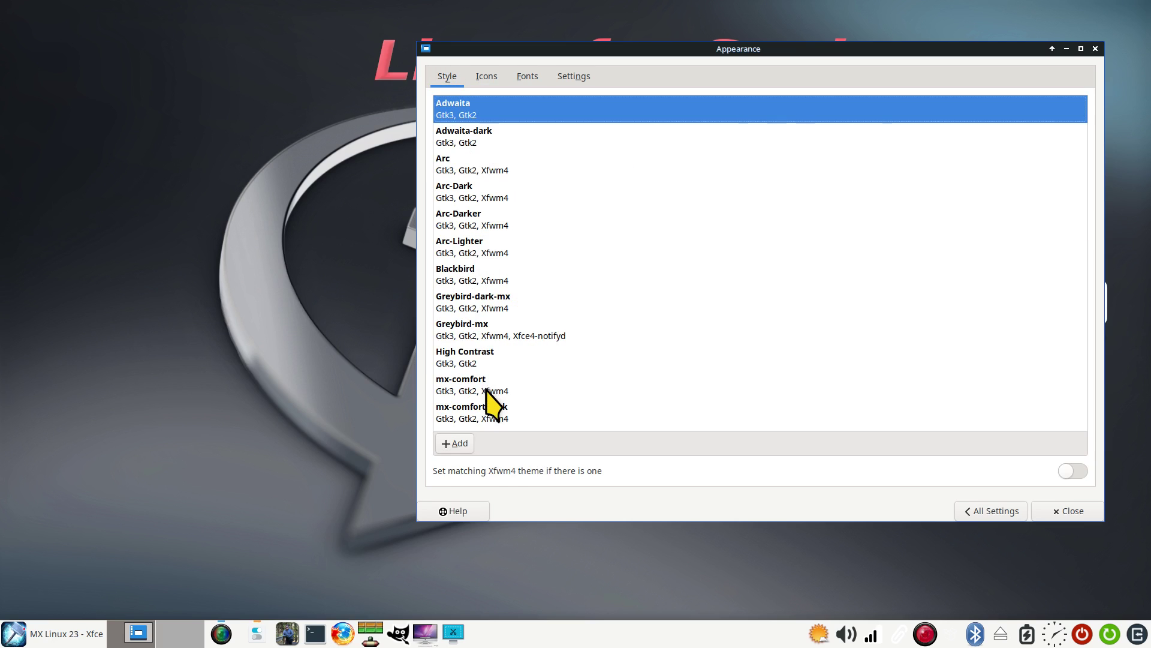
{"action": "left_click", "coordinate": [478, 217]}
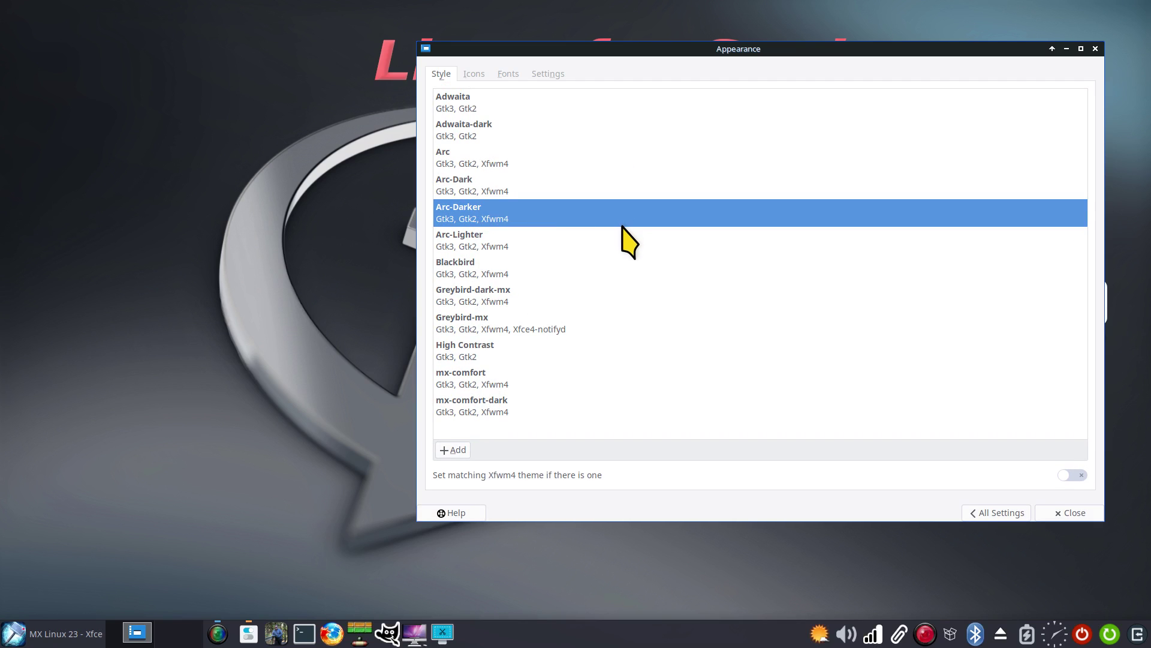
{"action": "left_click", "coordinate": [472, 74]}
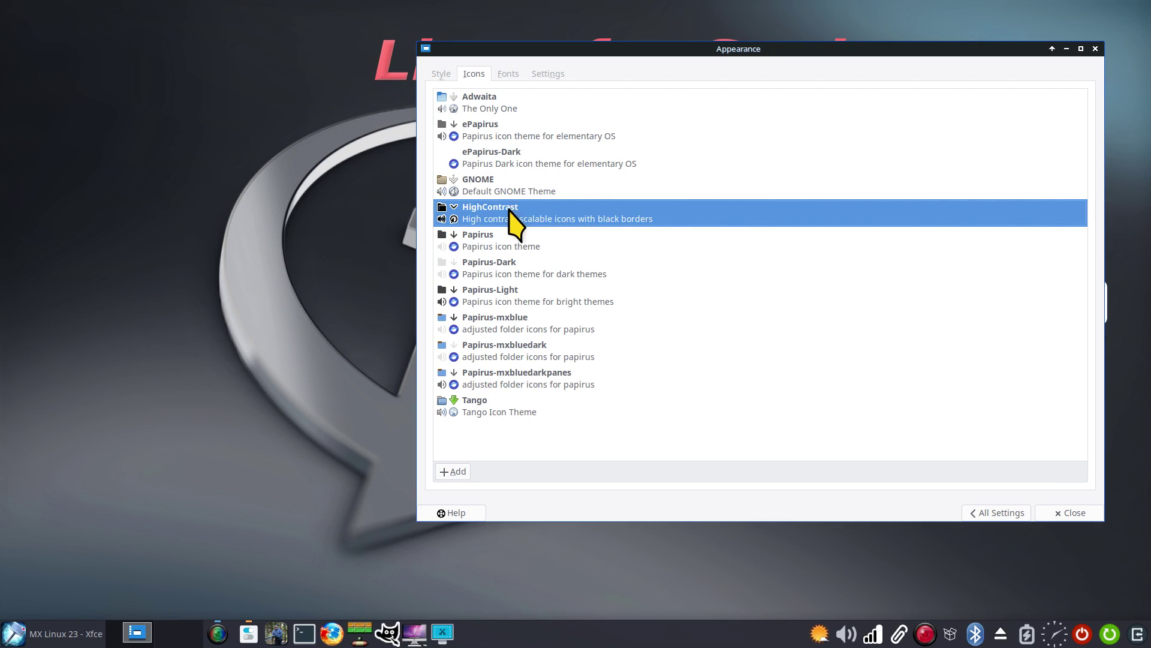
{"action": "left_click", "coordinate": [185, 501]}
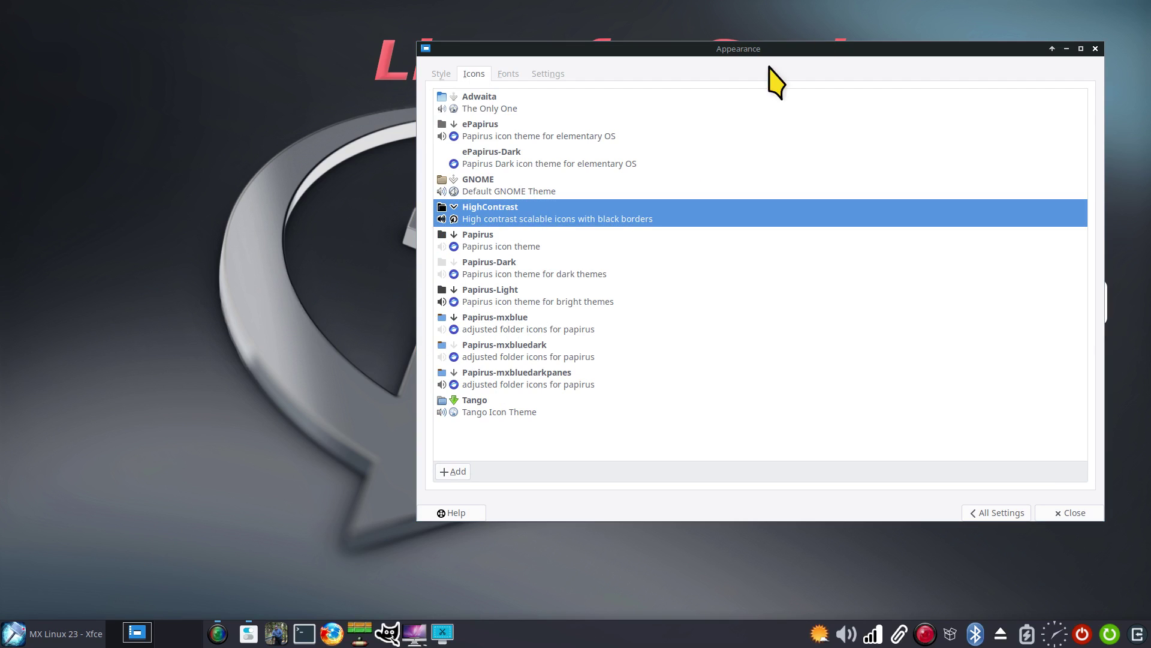
{"action": "left_click", "coordinate": [1096, 48]}
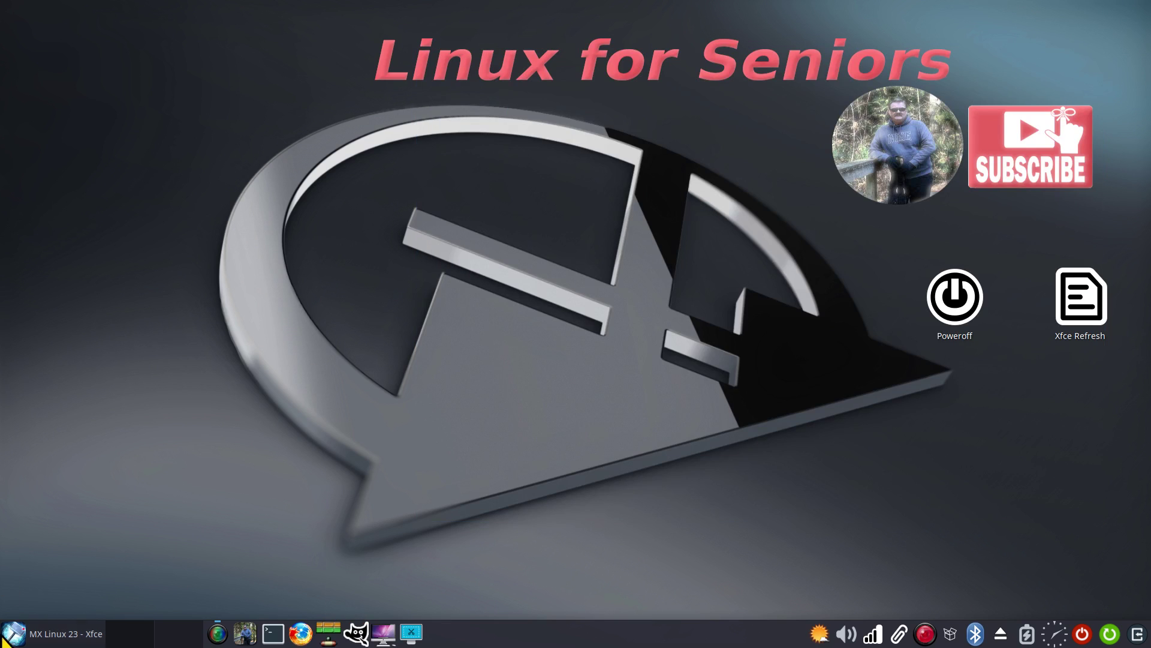
Check the Internet, Games and Office category icons in the Whisker Menu under the HighContrast icon theme
{"action": "left_click", "coordinate": [15, 638]}
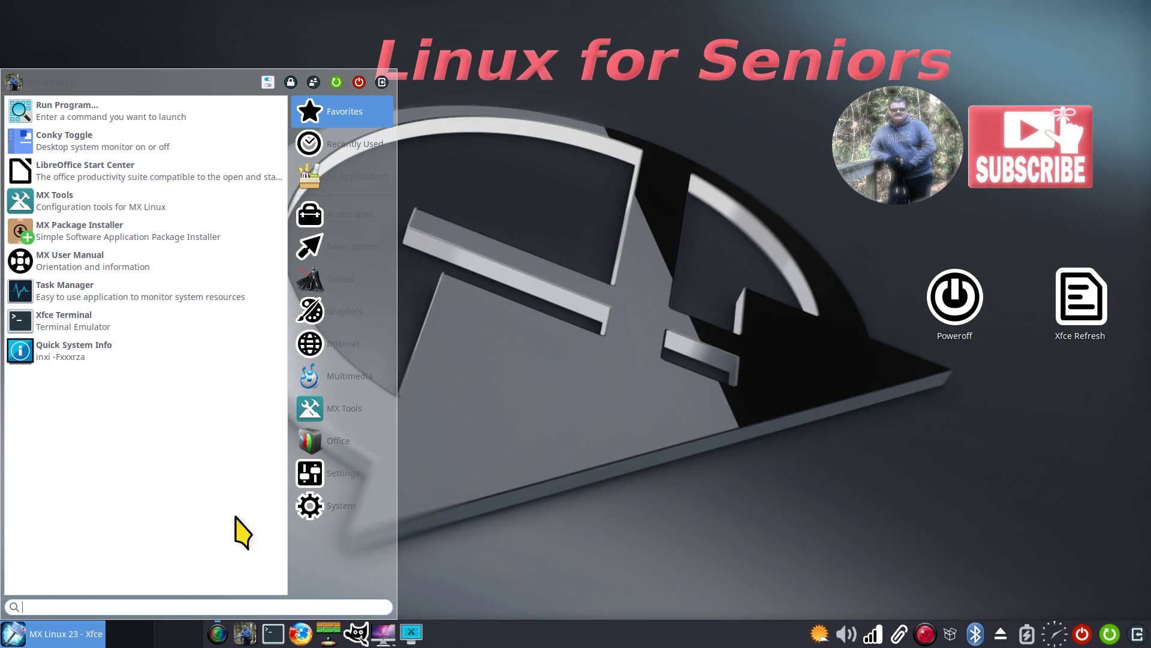
{"action": "left_click", "coordinate": [332, 352]}
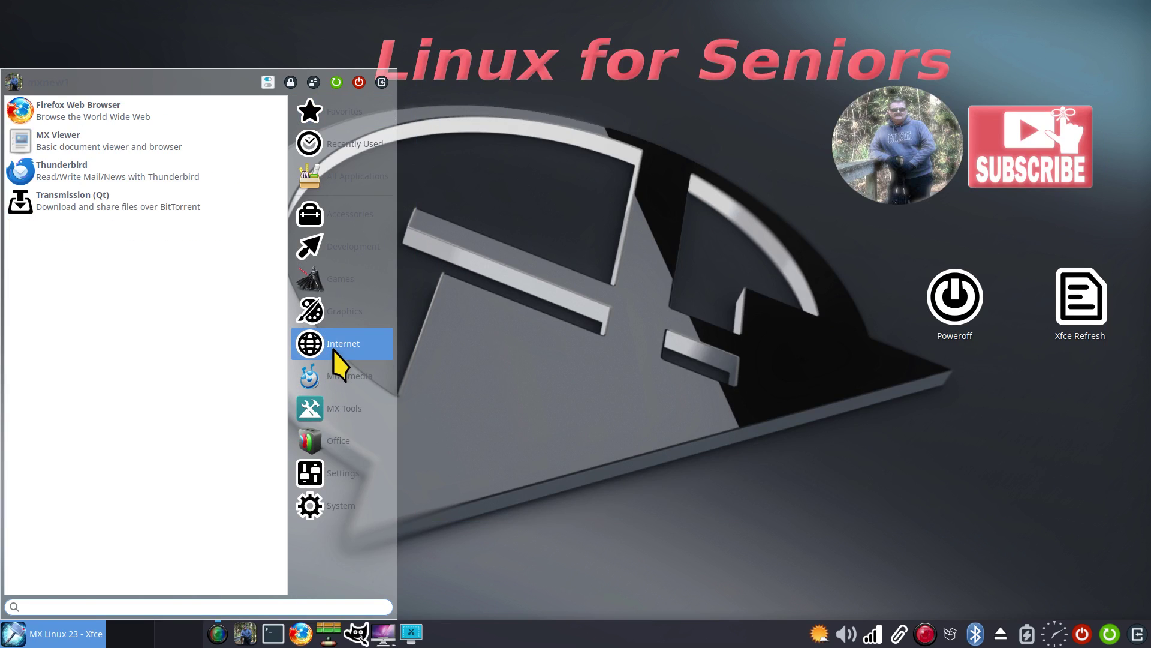
{"action": "left_click", "coordinate": [340, 282]}
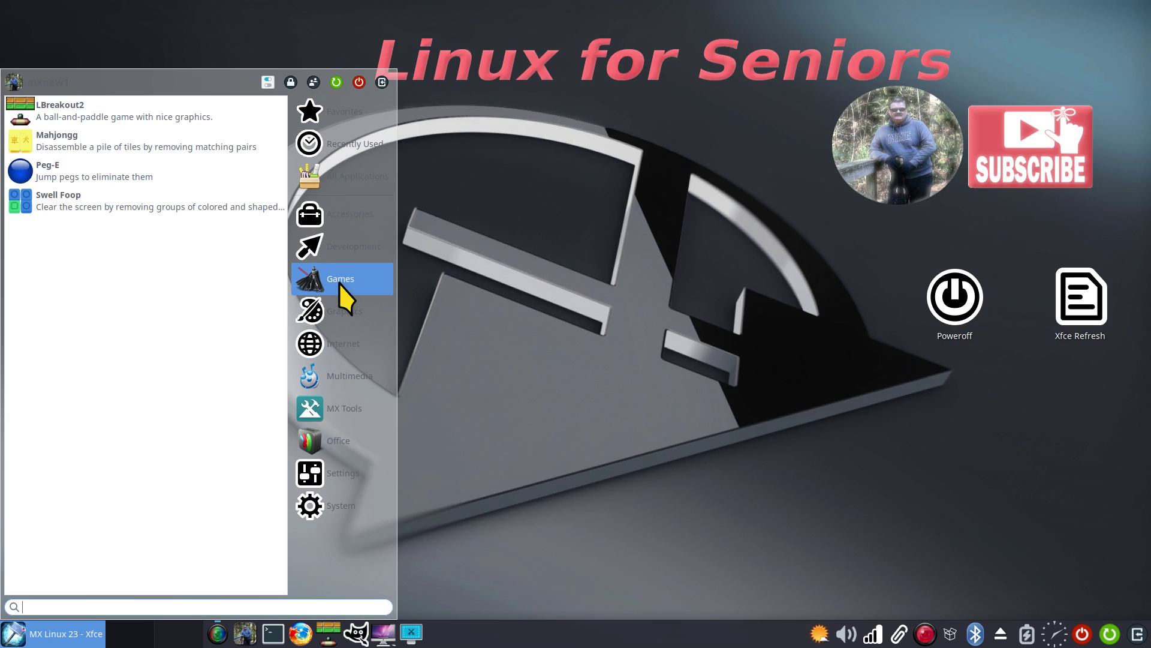
{"action": "left_click", "coordinate": [344, 368]}
{"action": "left_click", "coordinate": [335, 443]}
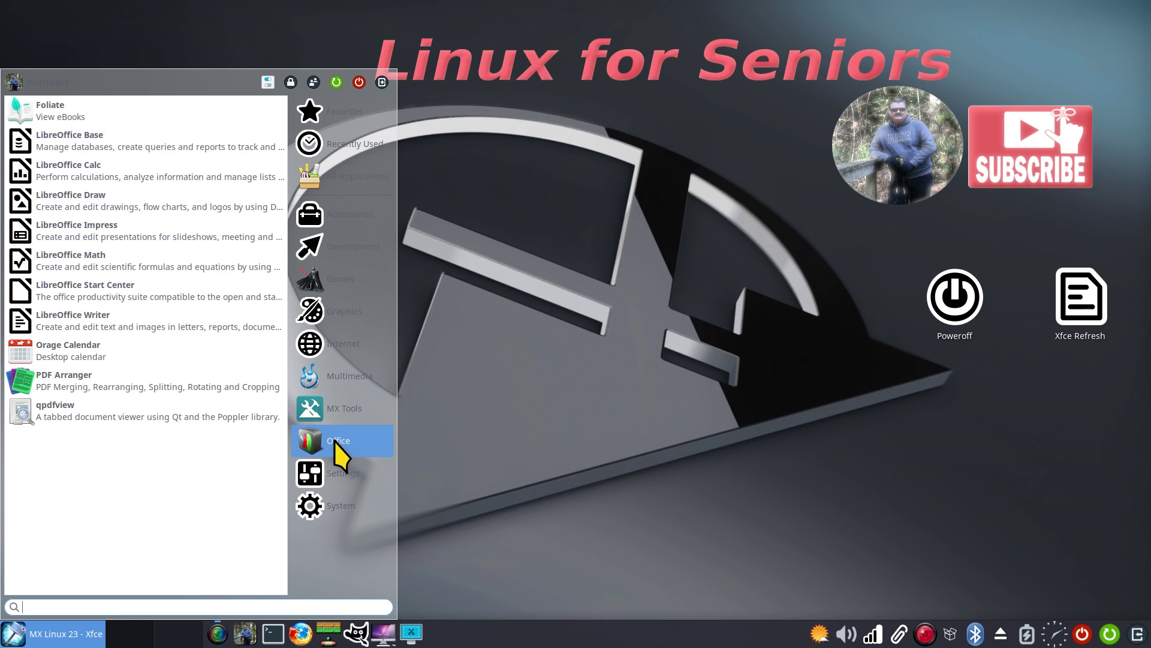
{"action": "left_click", "coordinate": [328, 286]}
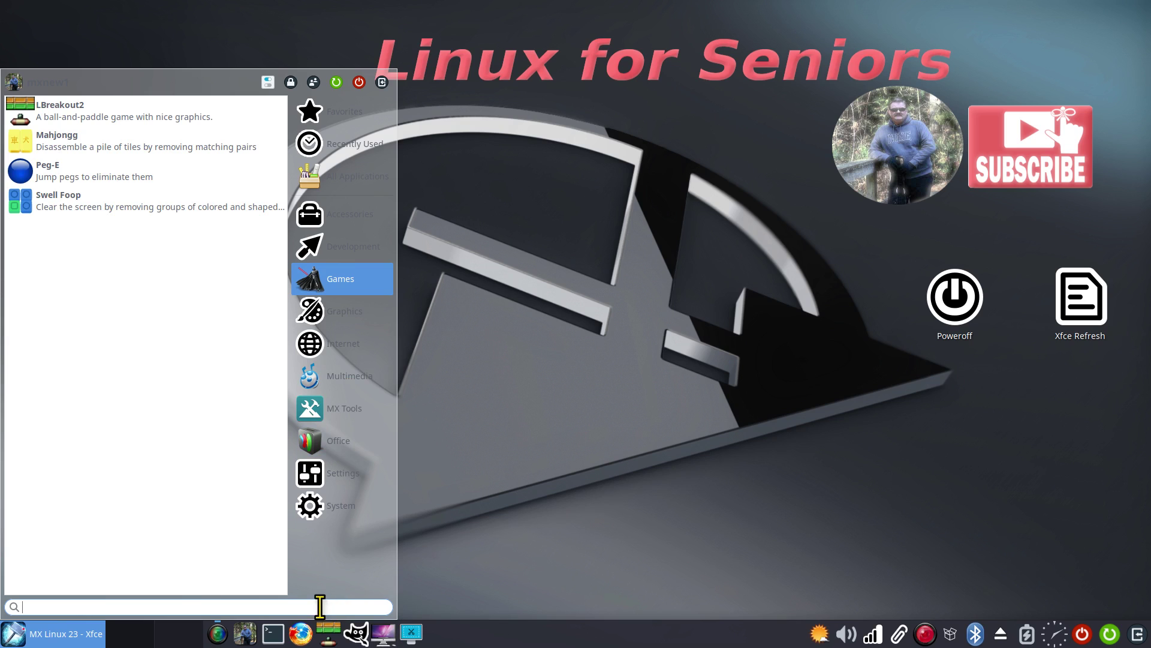
{"action": "left_click", "coordinate": [331, 344]}
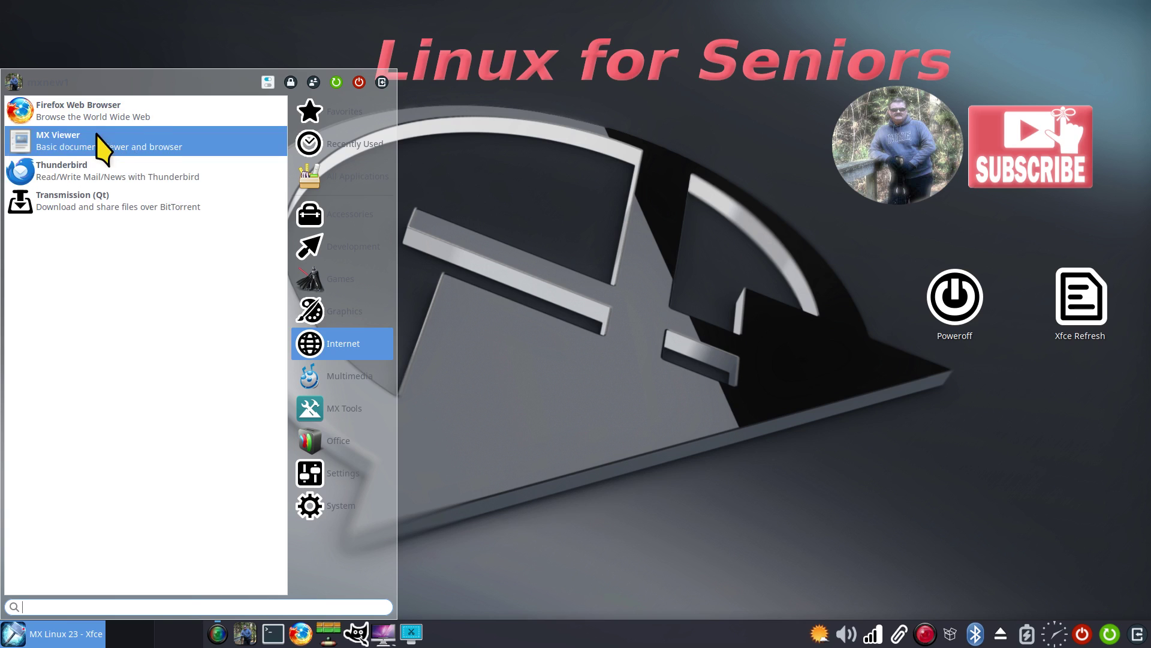